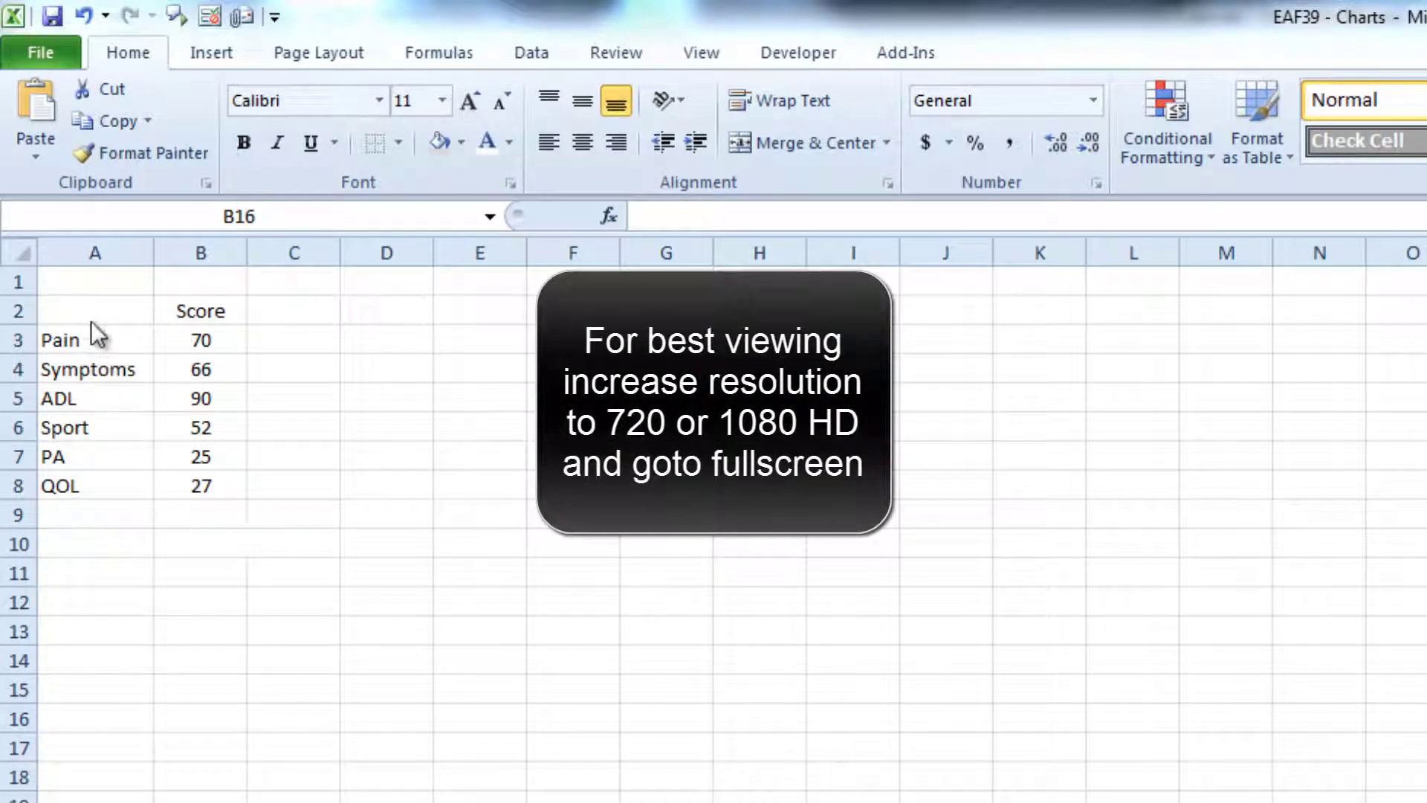
Step: Plot A2:B8 as a 2-D clustered column chart and place it beside the score table
left_click_drag(99, 309, 197, 485)
left_click(211, 69)
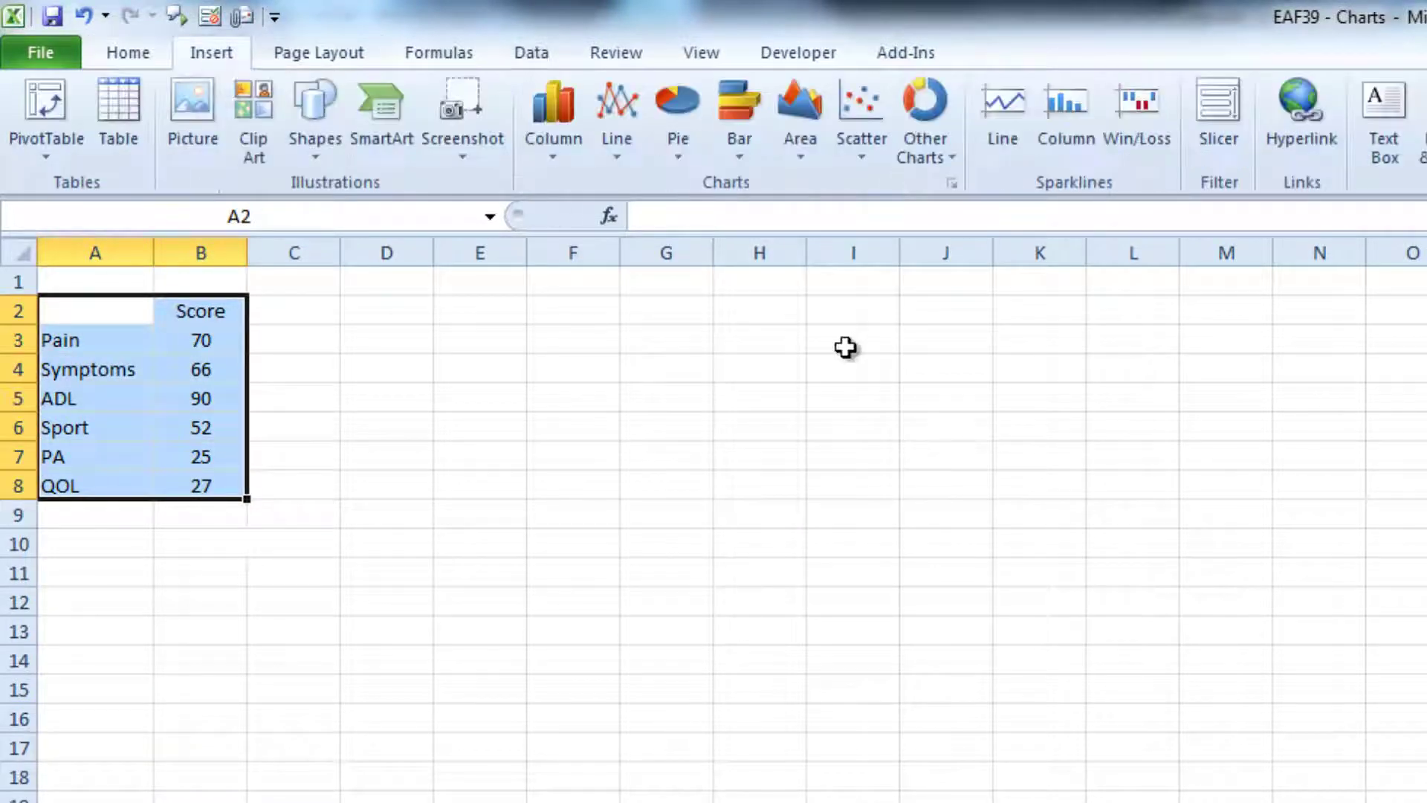
left_click(556, 159)
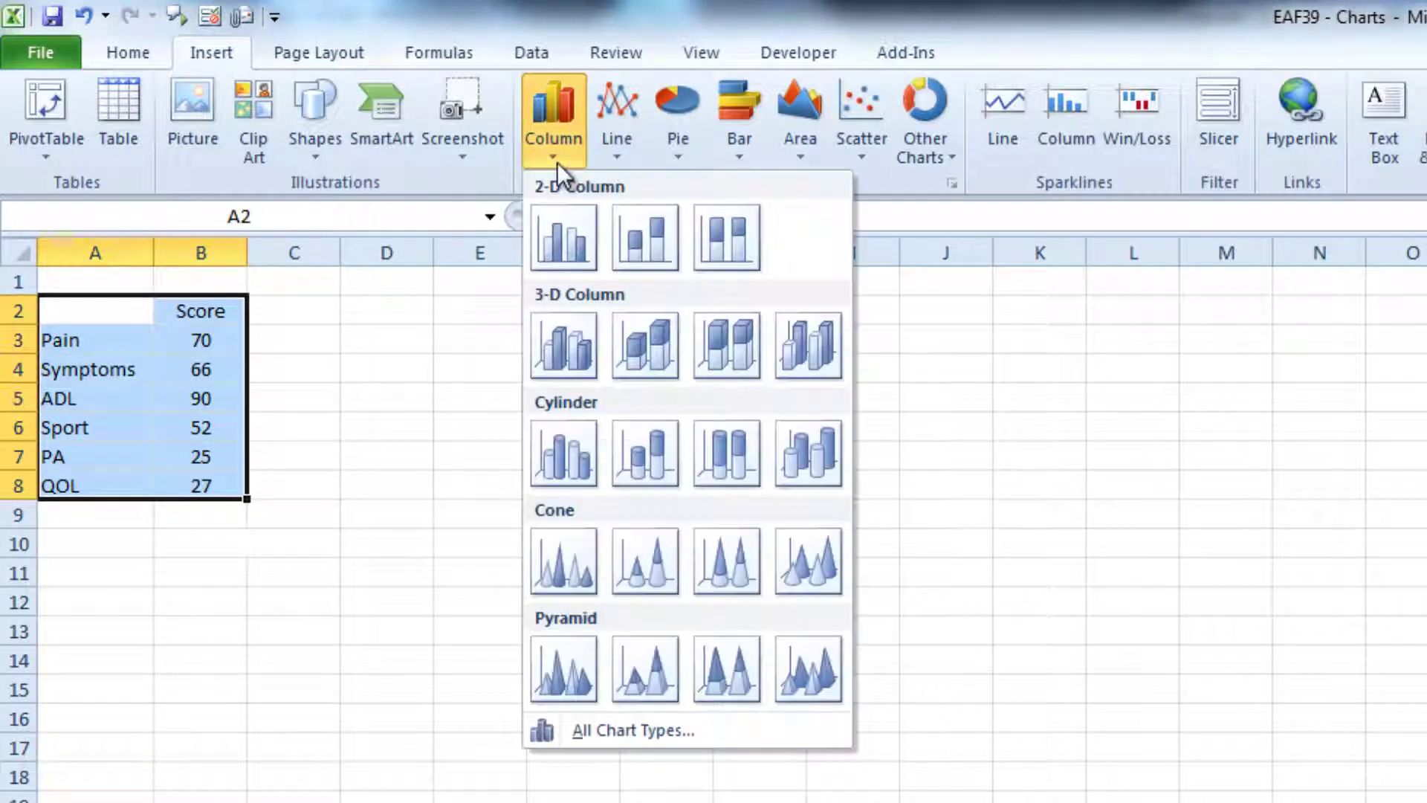
left_click(563, 234)
left_click_drag(1211, 675, 572, 308)
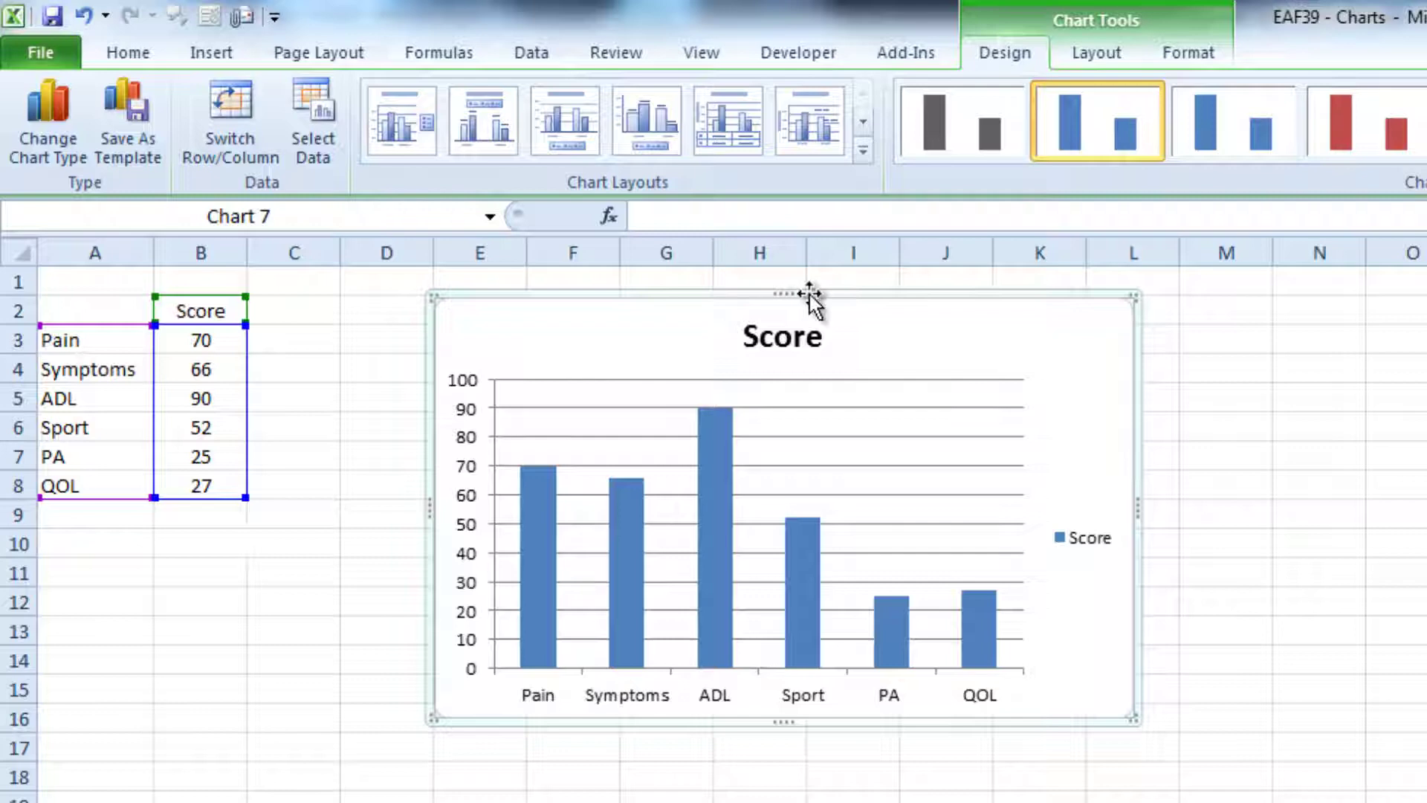
Step: Delete the chart's title and legend
left_click(790, 334)
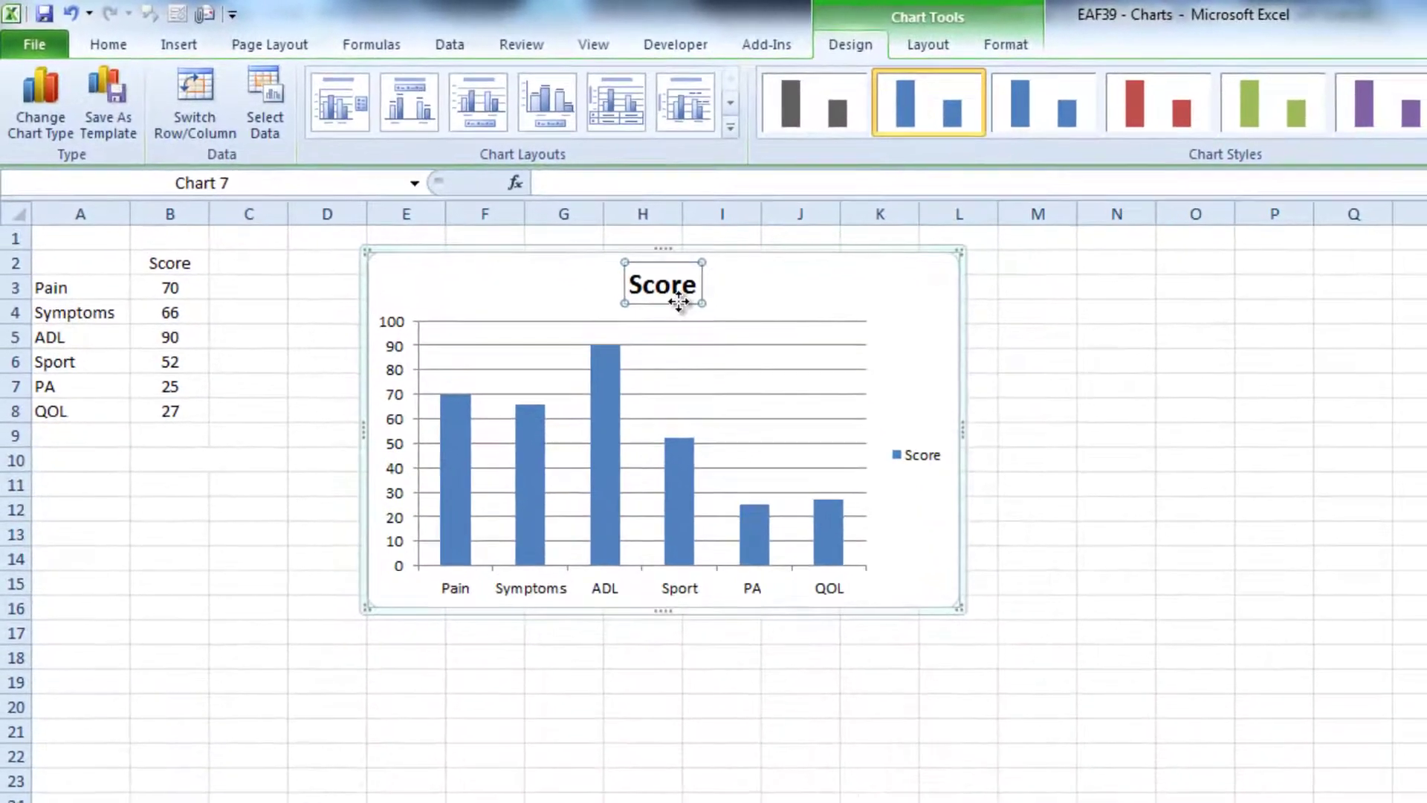
key("Delete")
left_click(910, 442)
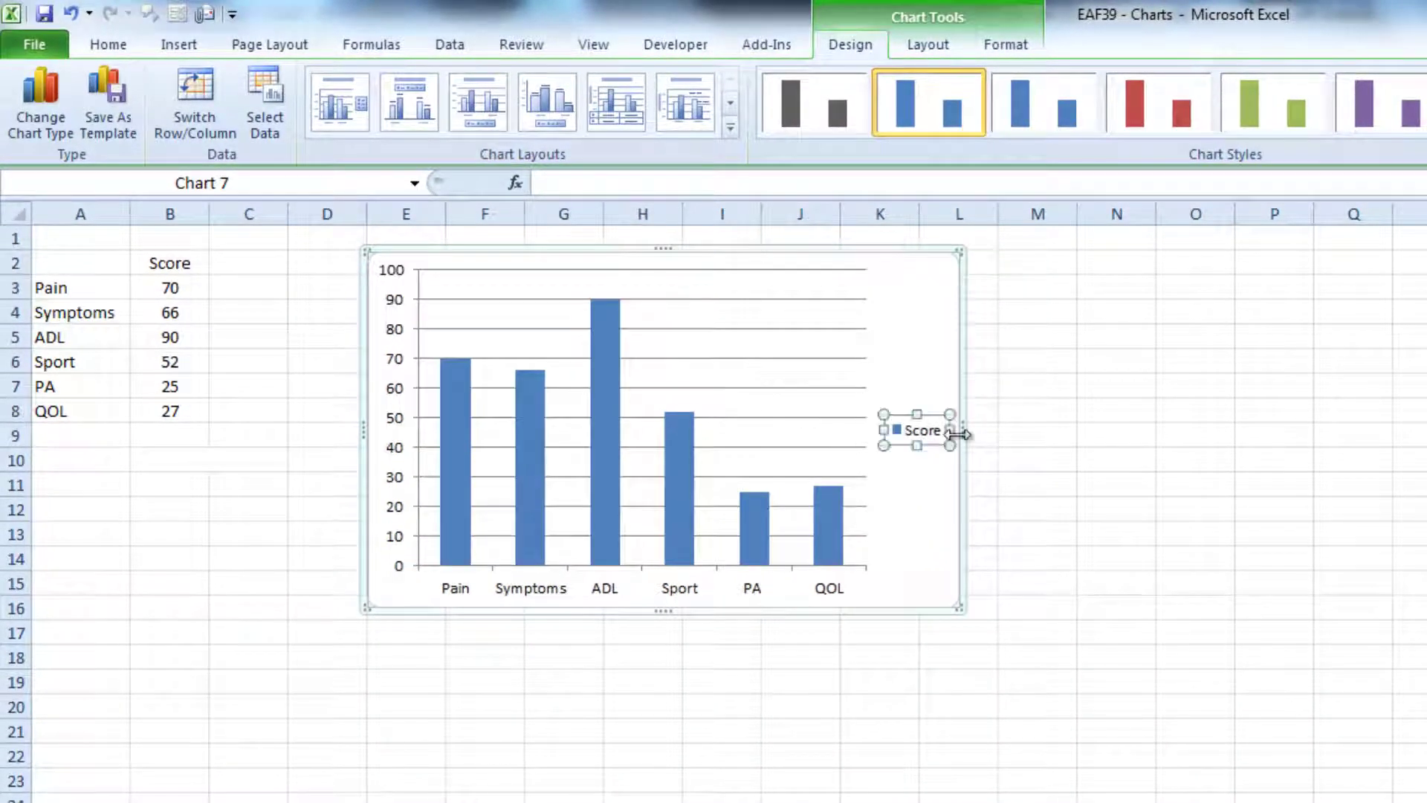
key("Delete")
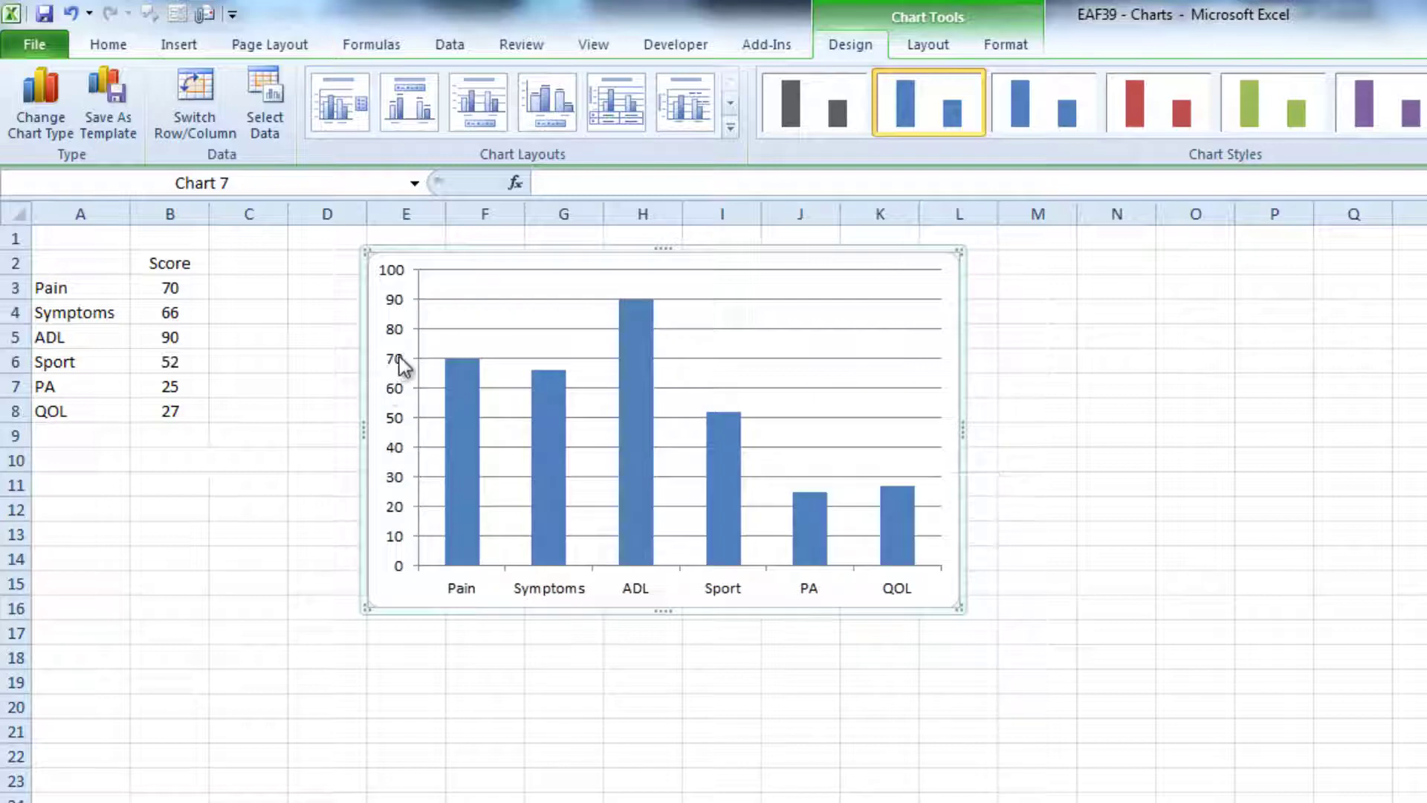
Step: Fix the value axis major unit at 25
right_click(402, 357)
left_click(569, 613)
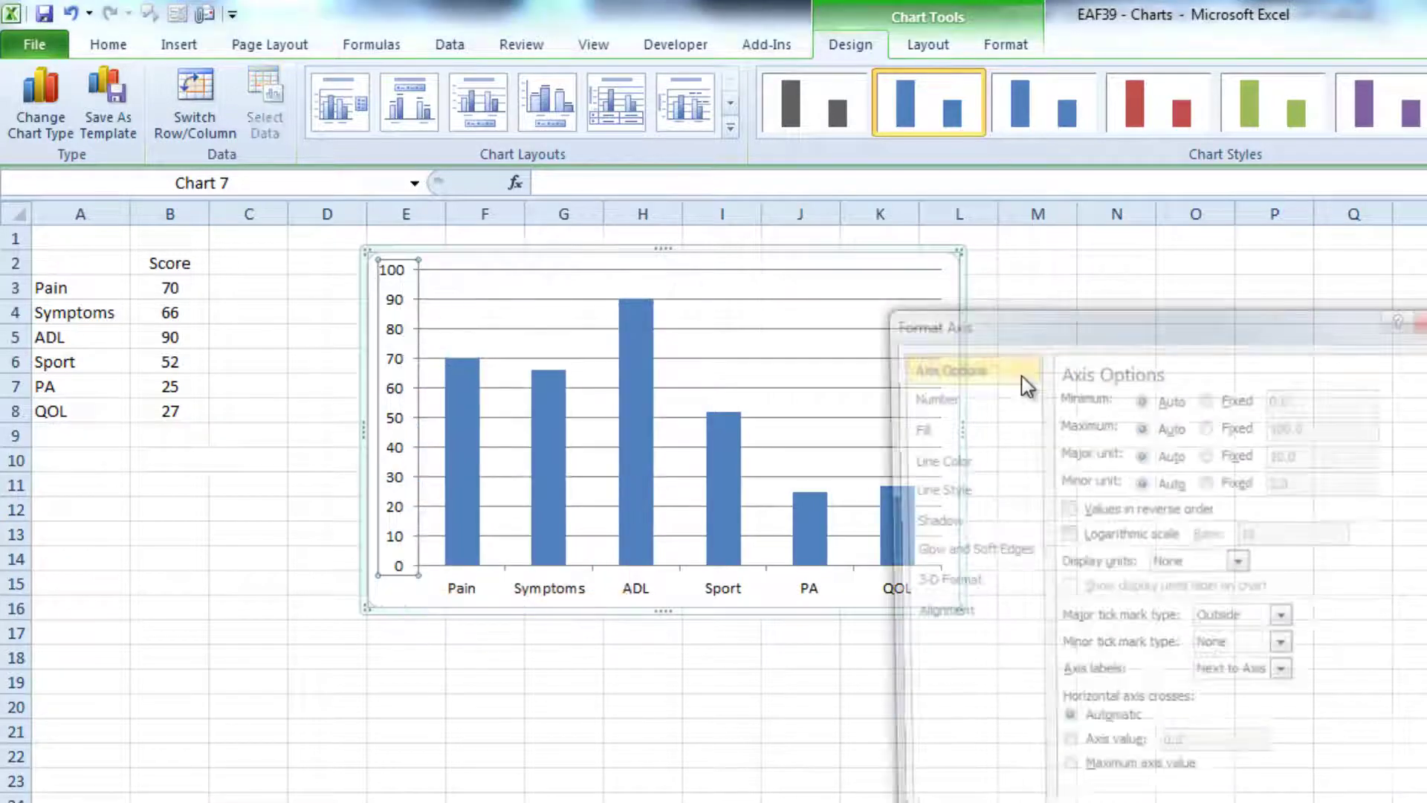
left_click(1234, 453)
double_click(1295, 452)
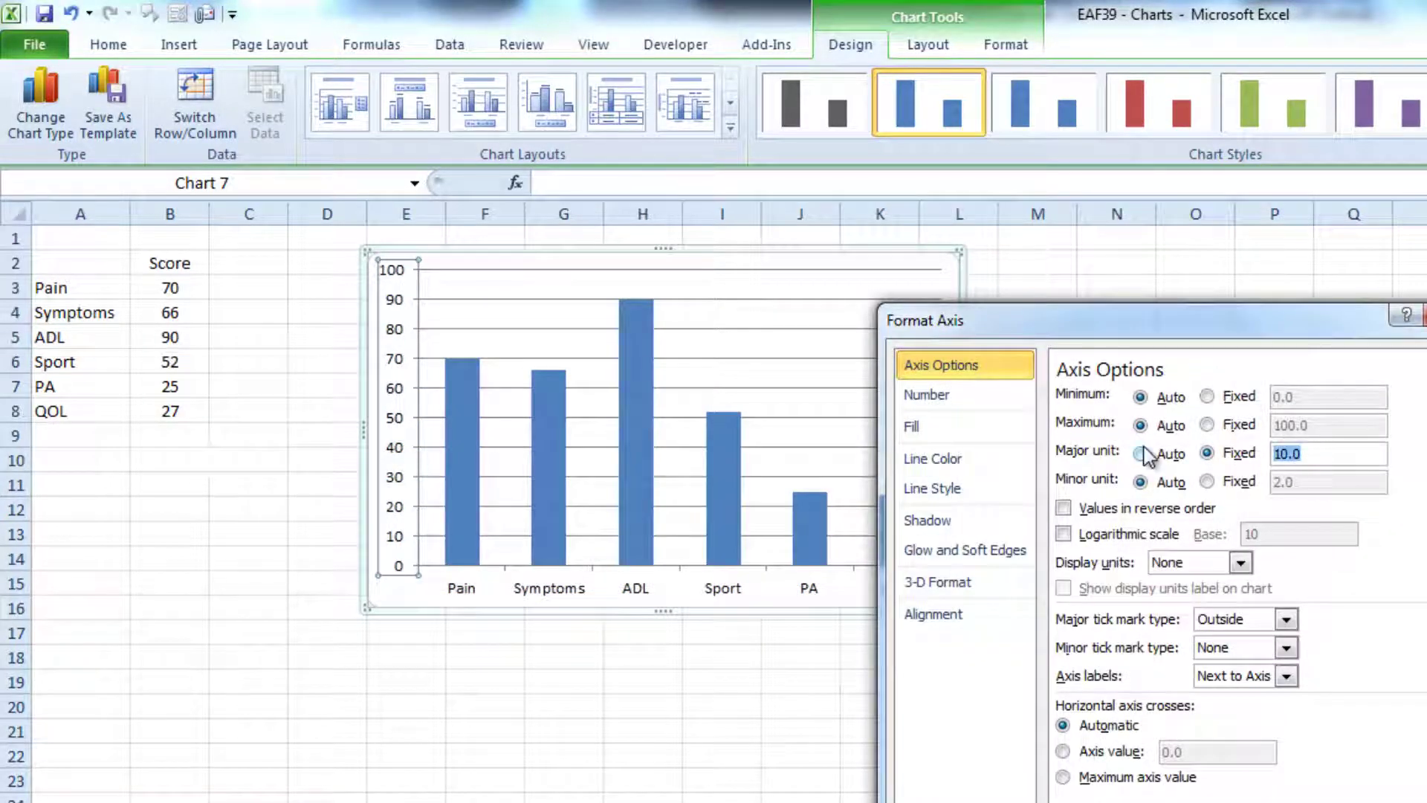
type("25")
key("Return")
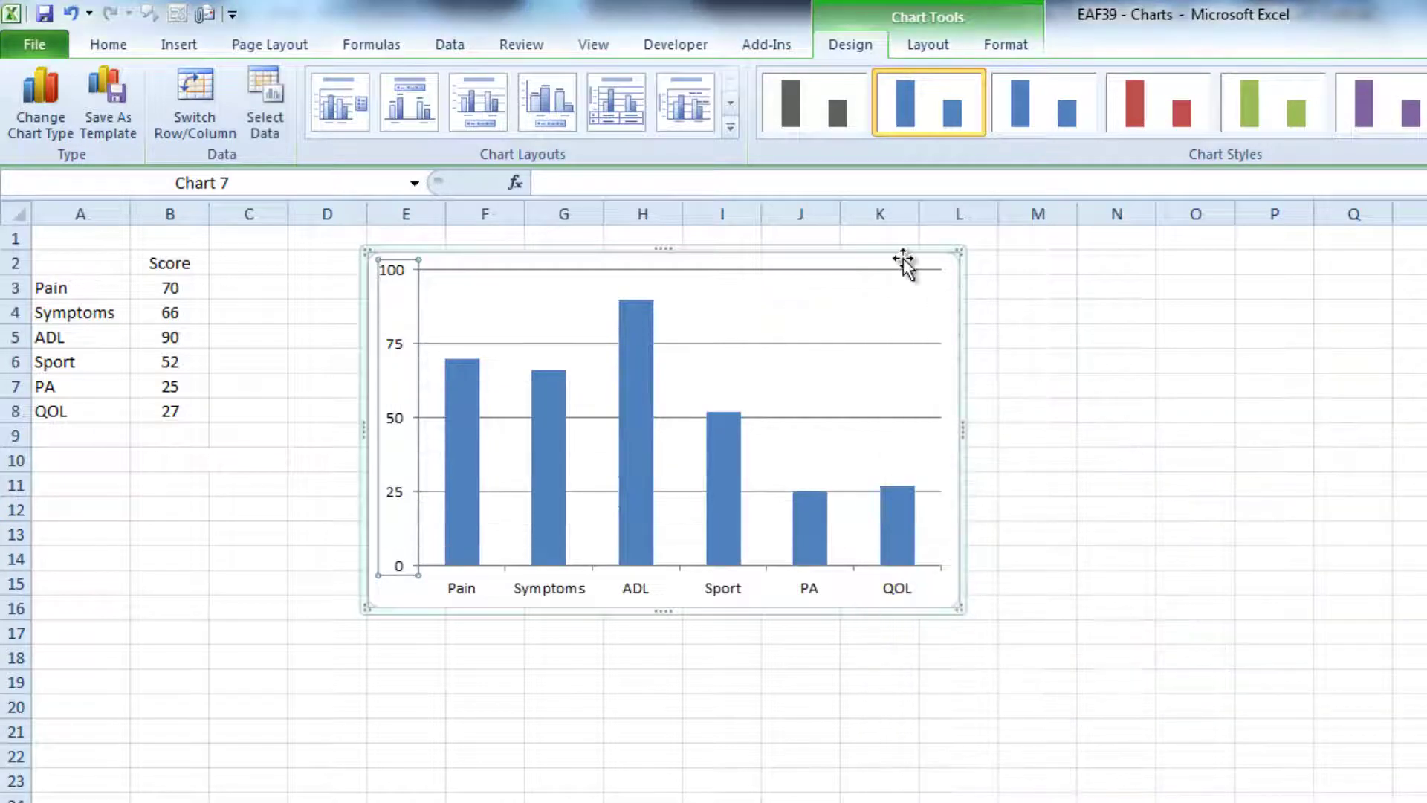
left_click(1176, 780)
Step: Give the gridlines a solid light-coloured line
right_click(855, 417)
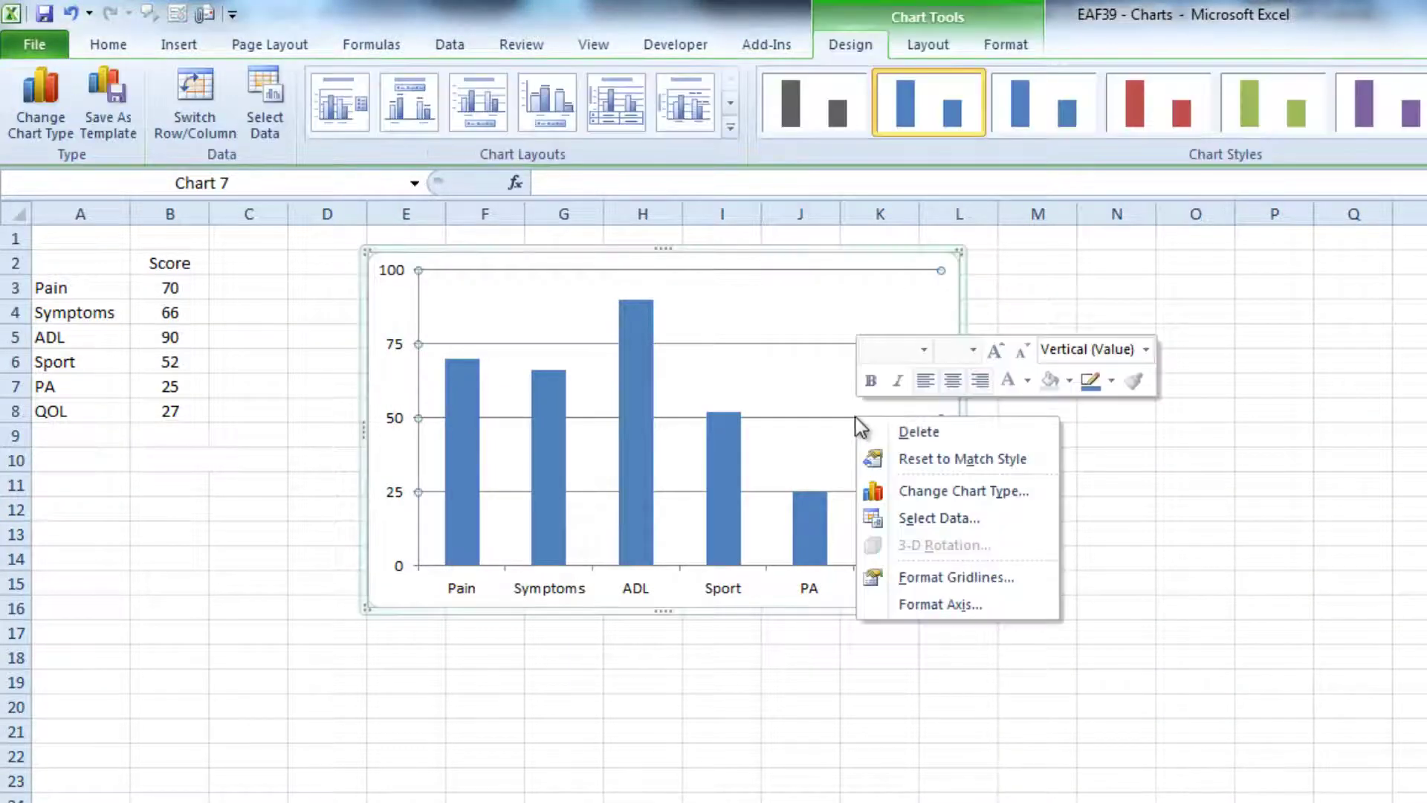
left_click(927, 577)
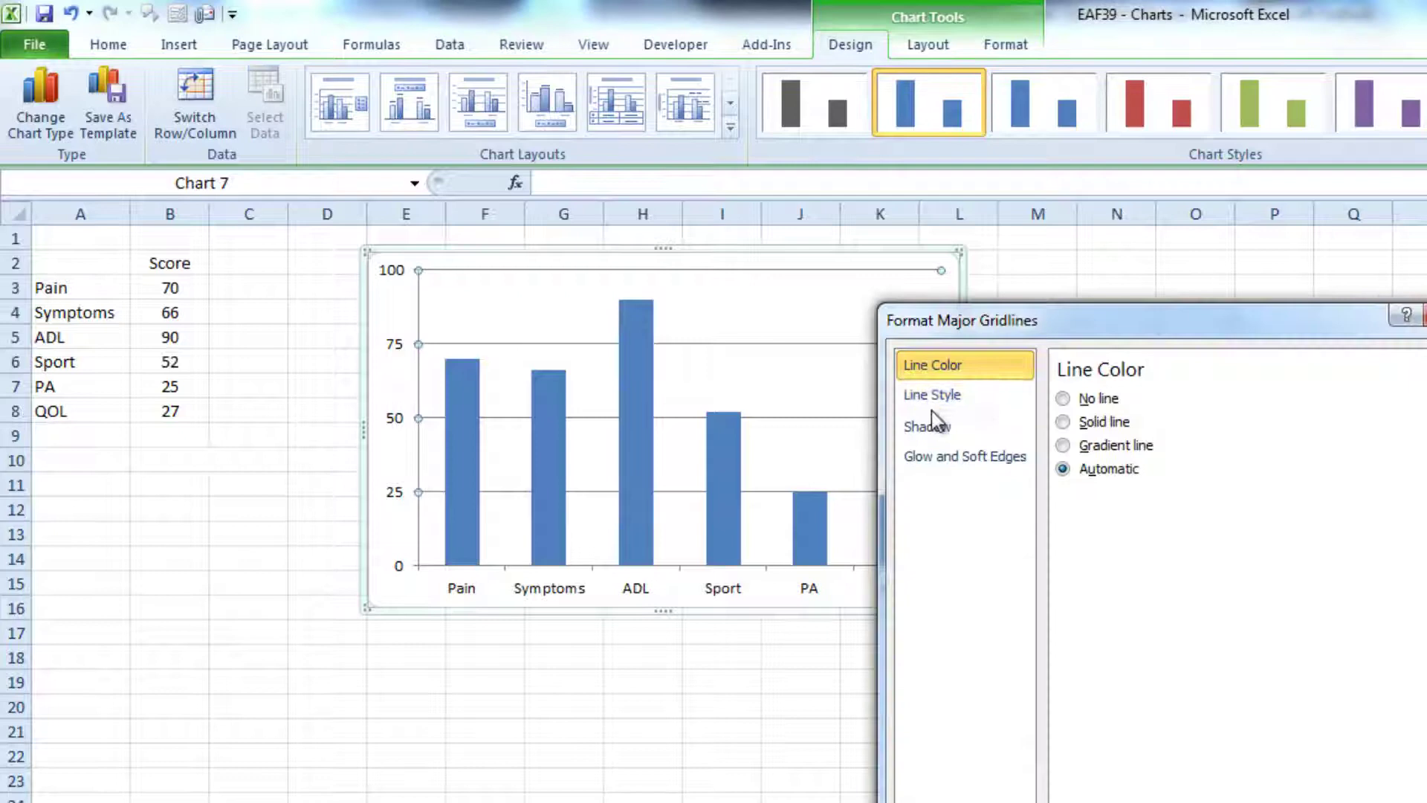
left_click(1072, 423)
left_click(1153, 498)
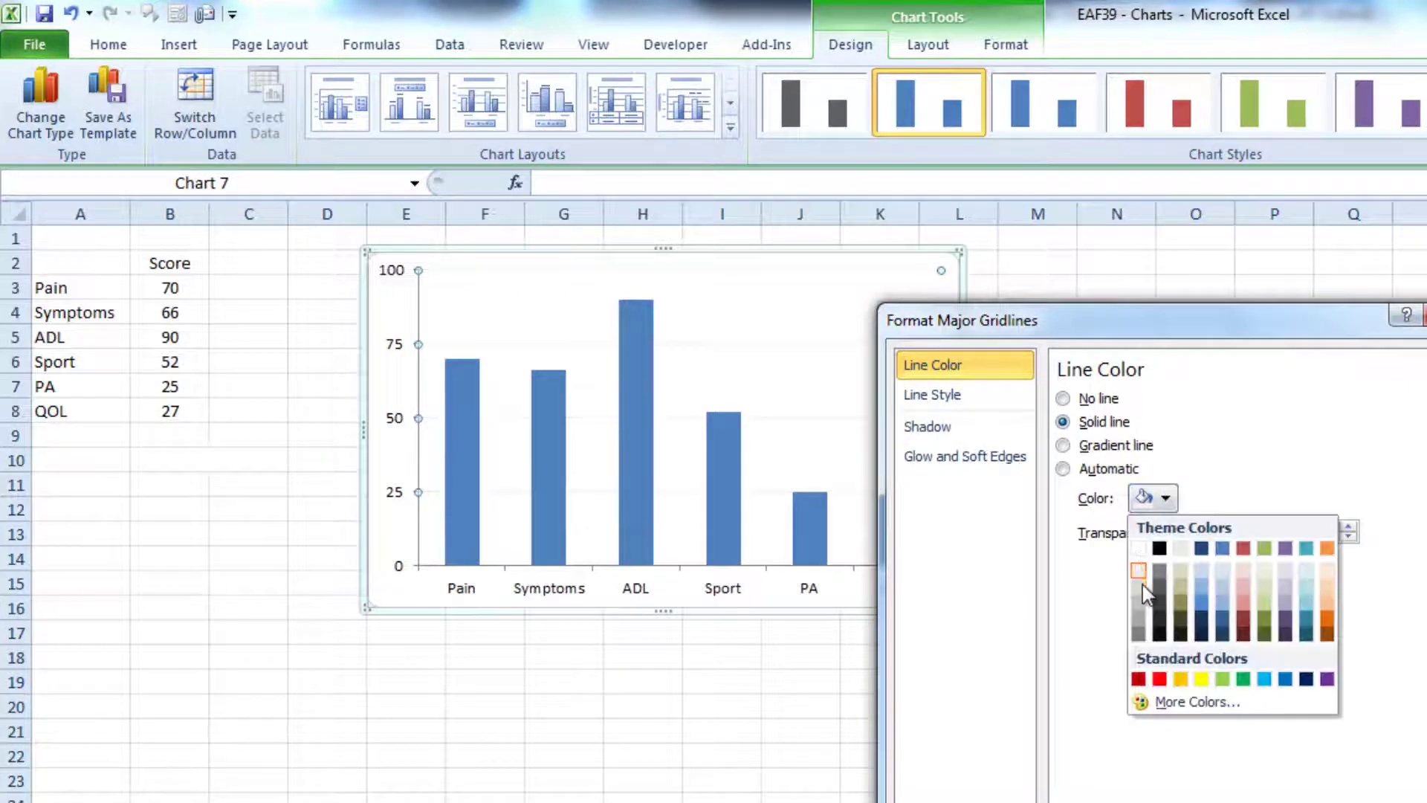
left_click(1138, 570)
key("Escape")
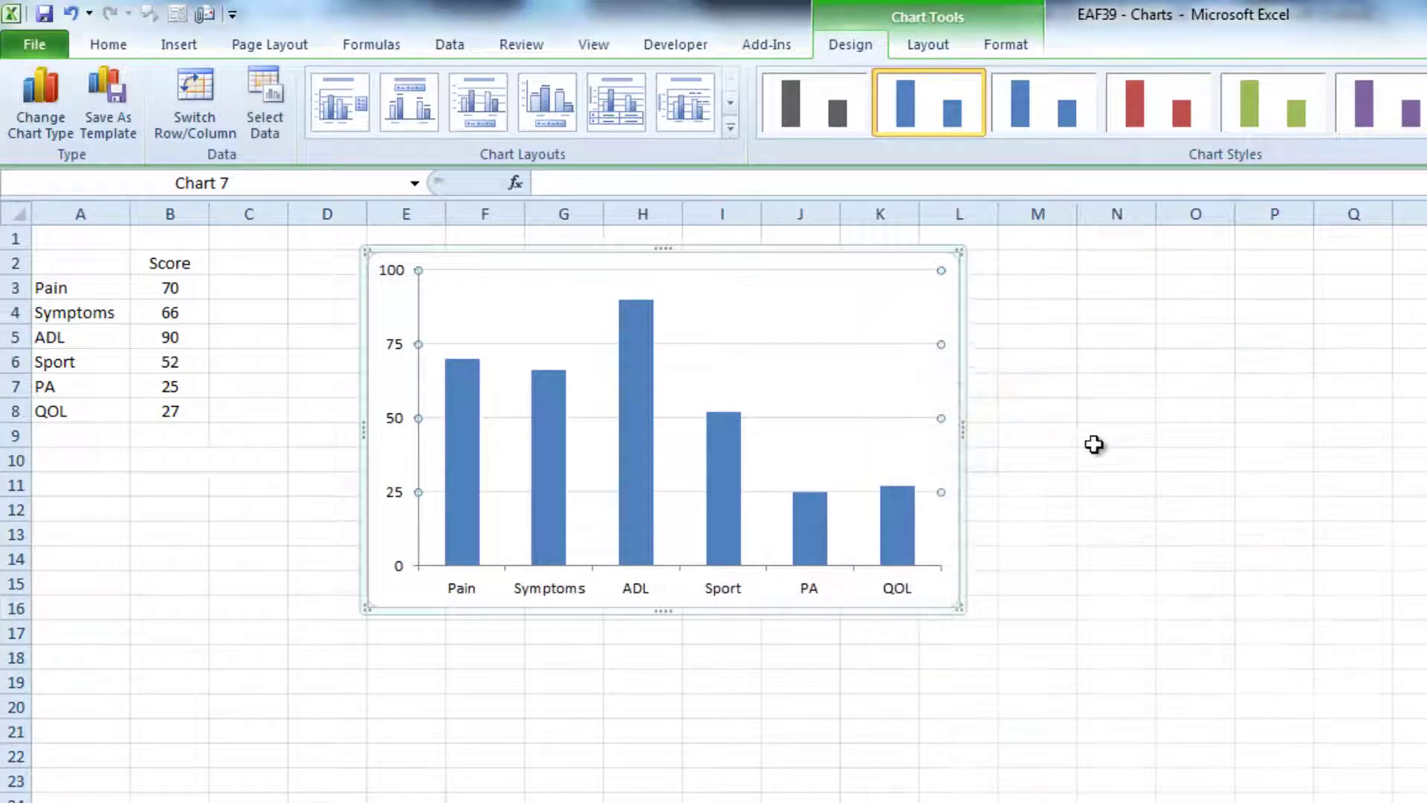
left_click(1091, 434)
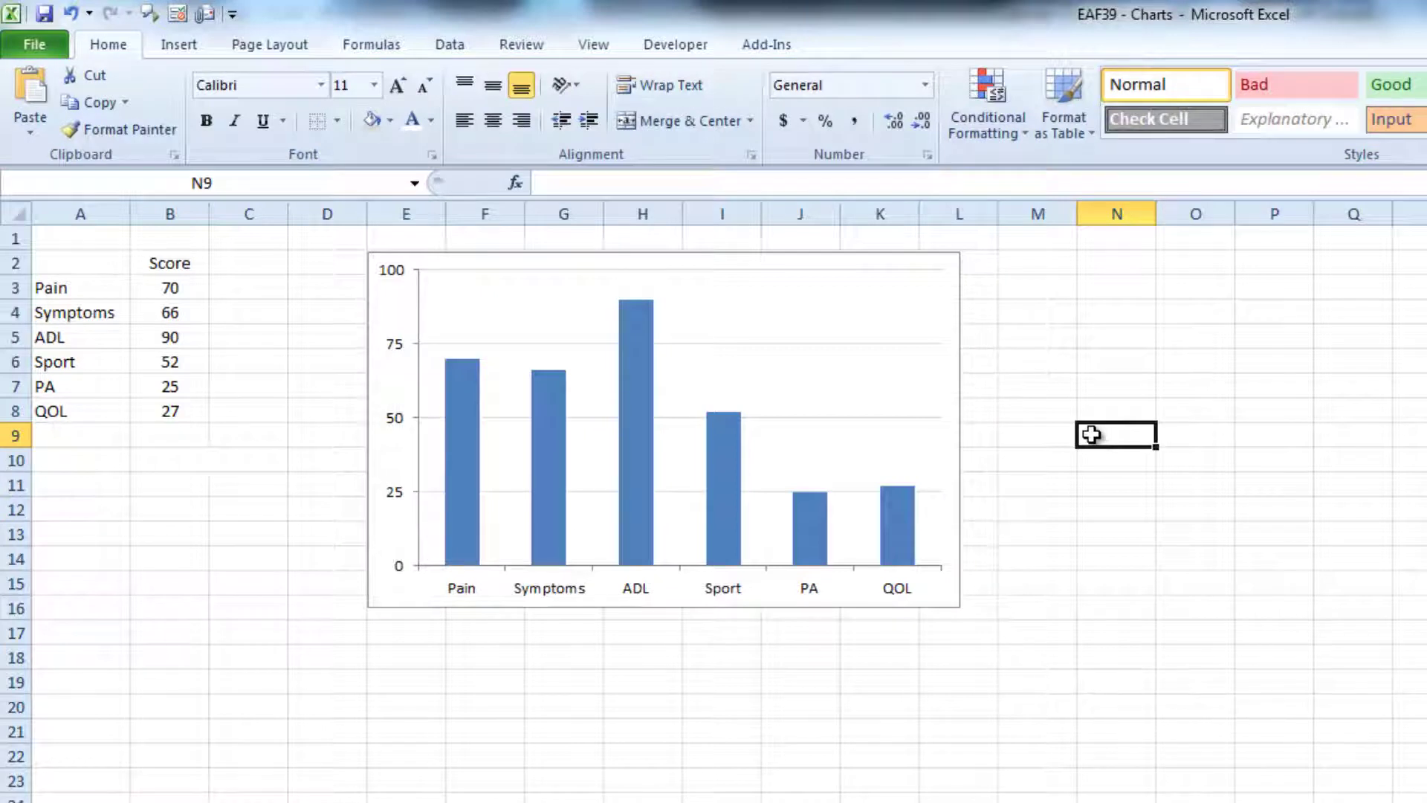
Step: Fill the score columns black
left_click(636, 519)
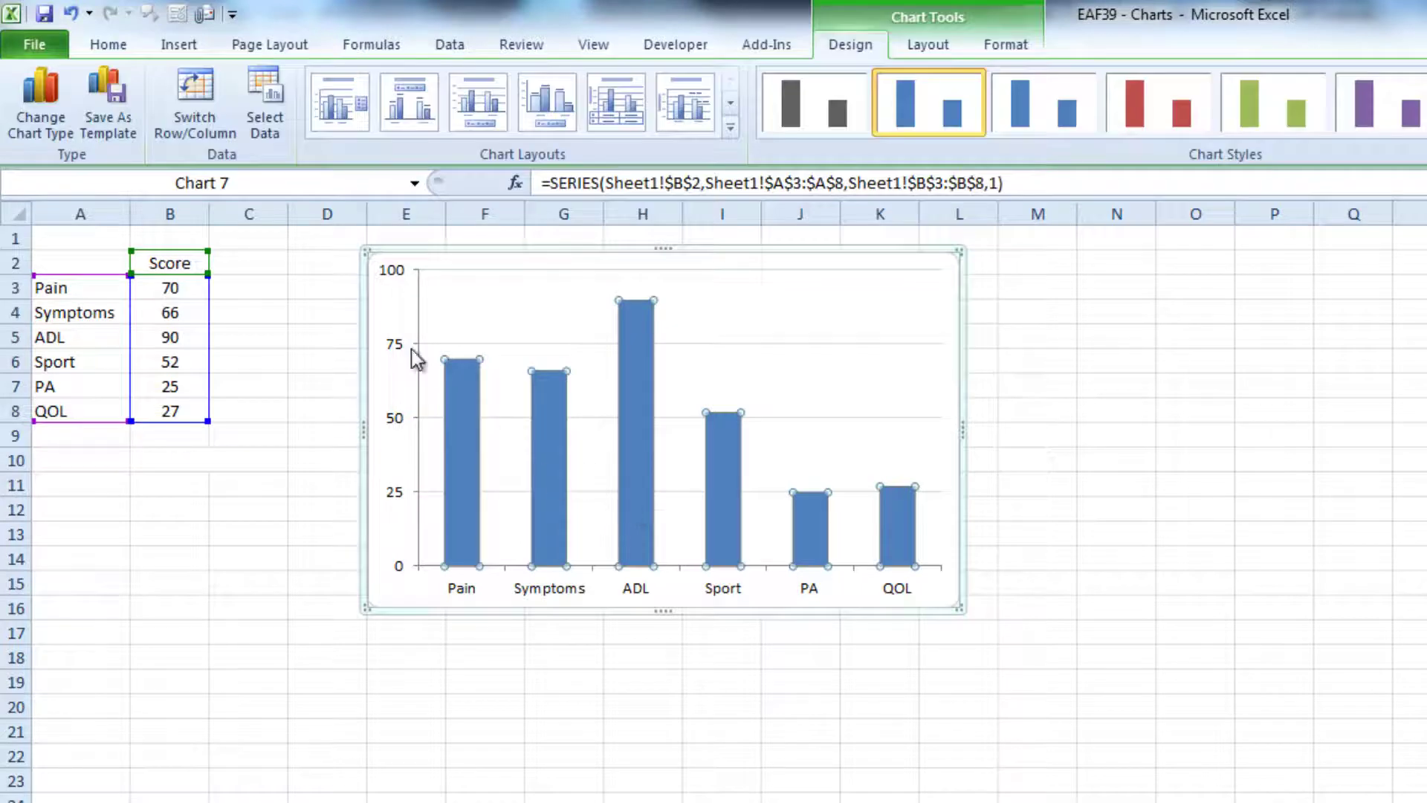
left_click(108, 46)
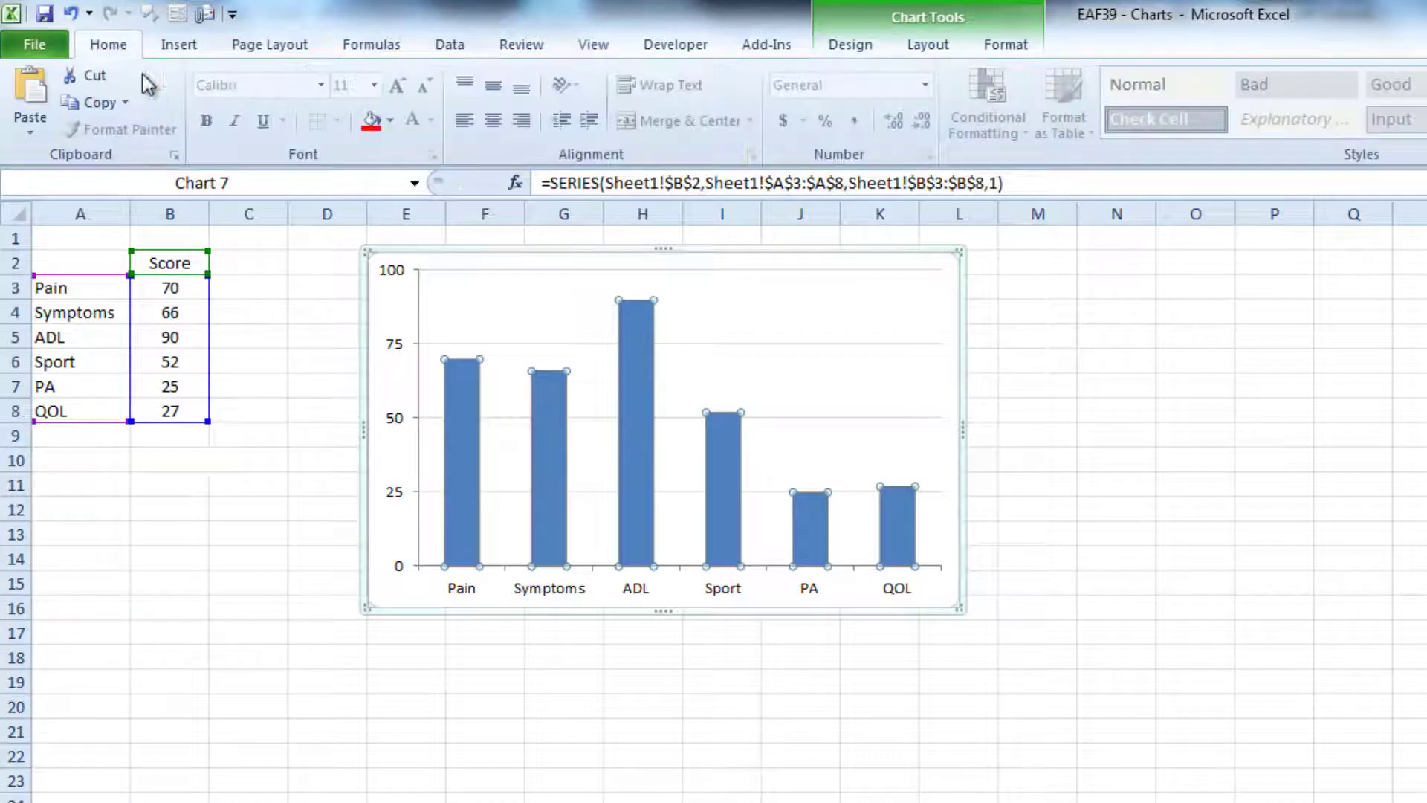
left_click(389, 120)
left_click(550, 431)
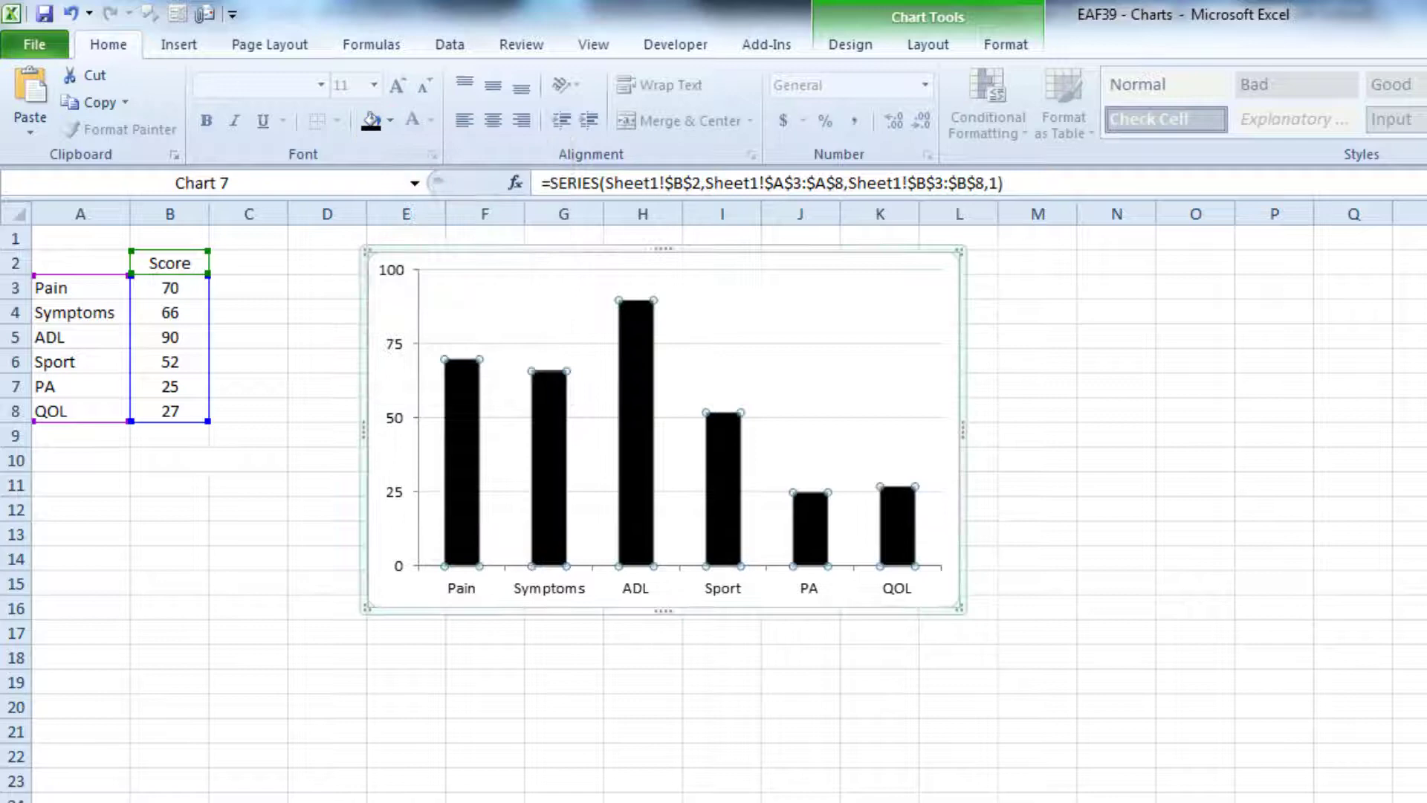
left_click(691, 615)
Step: Add data labels showing each score above its column
right_click(636, 457)
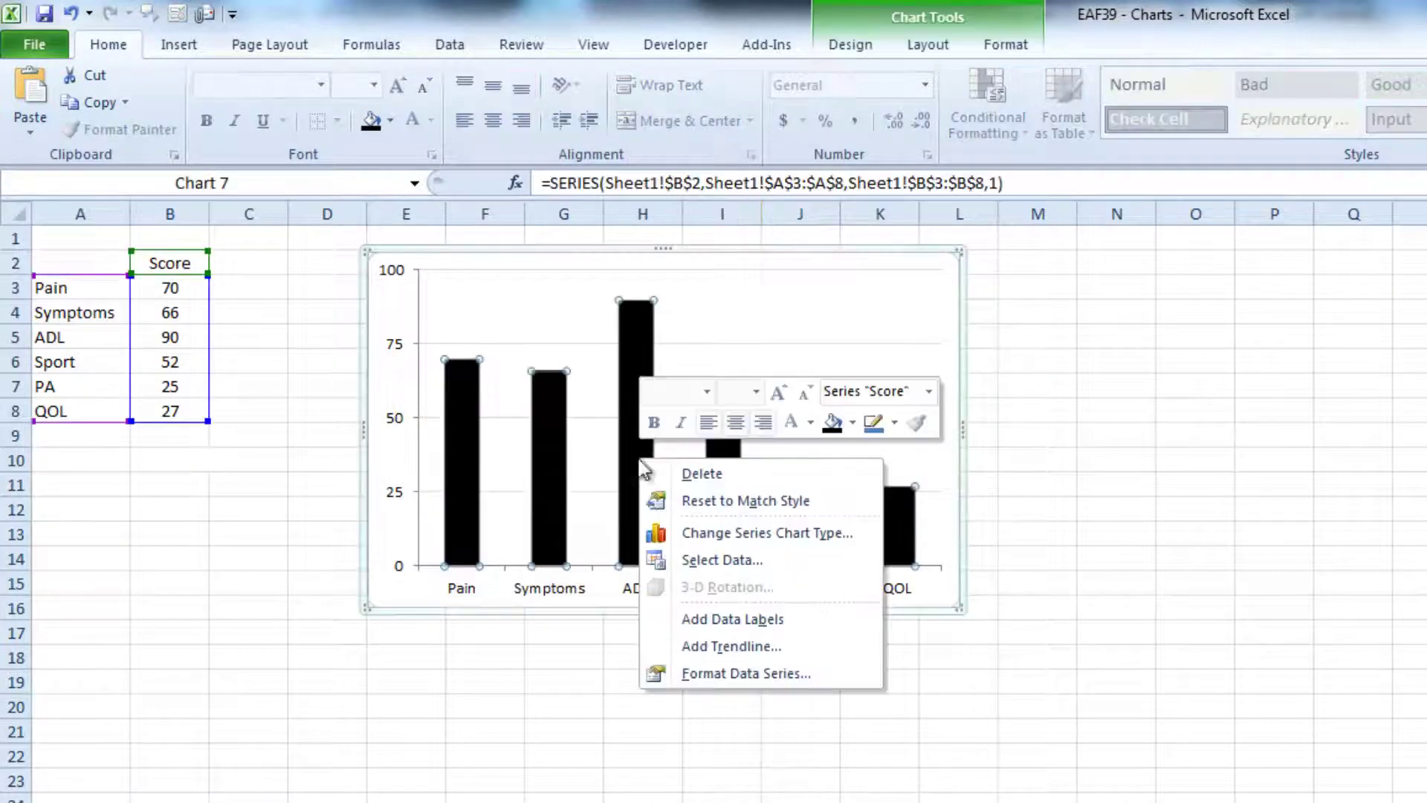
left_click(733, 614)
left_click(643, 795)
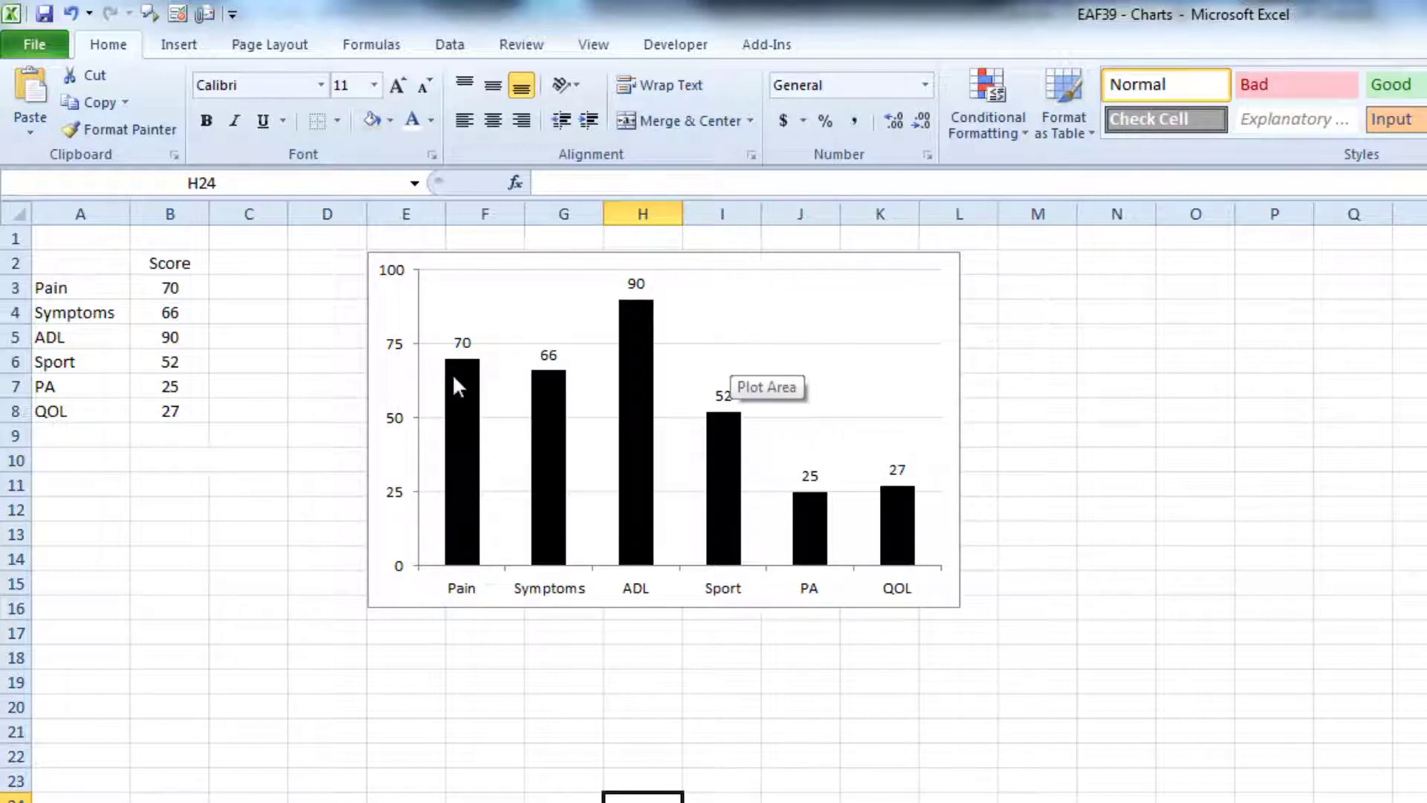
Step: Delete the chart's value axis
left_click(405, 415)
key("Delete")
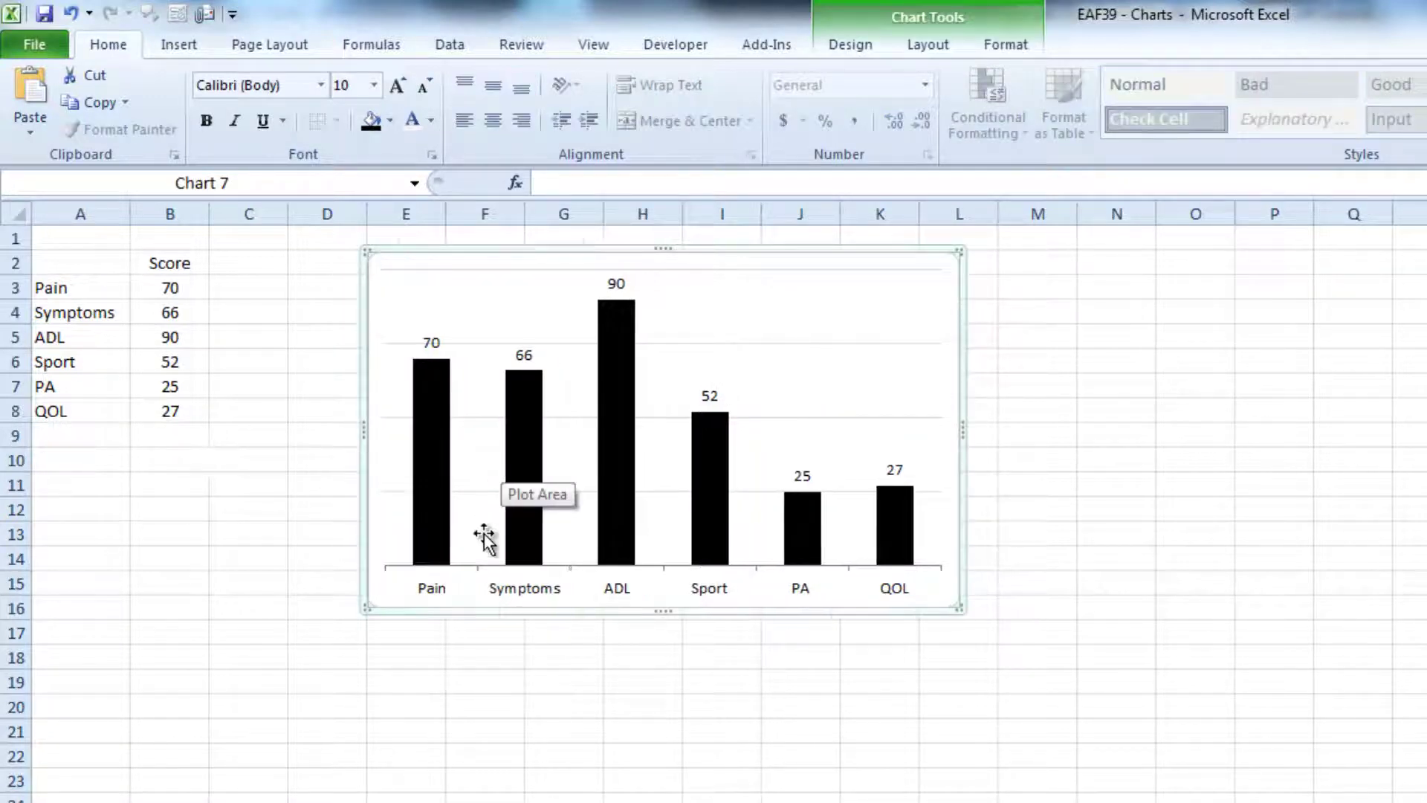
left_click(516, 777)
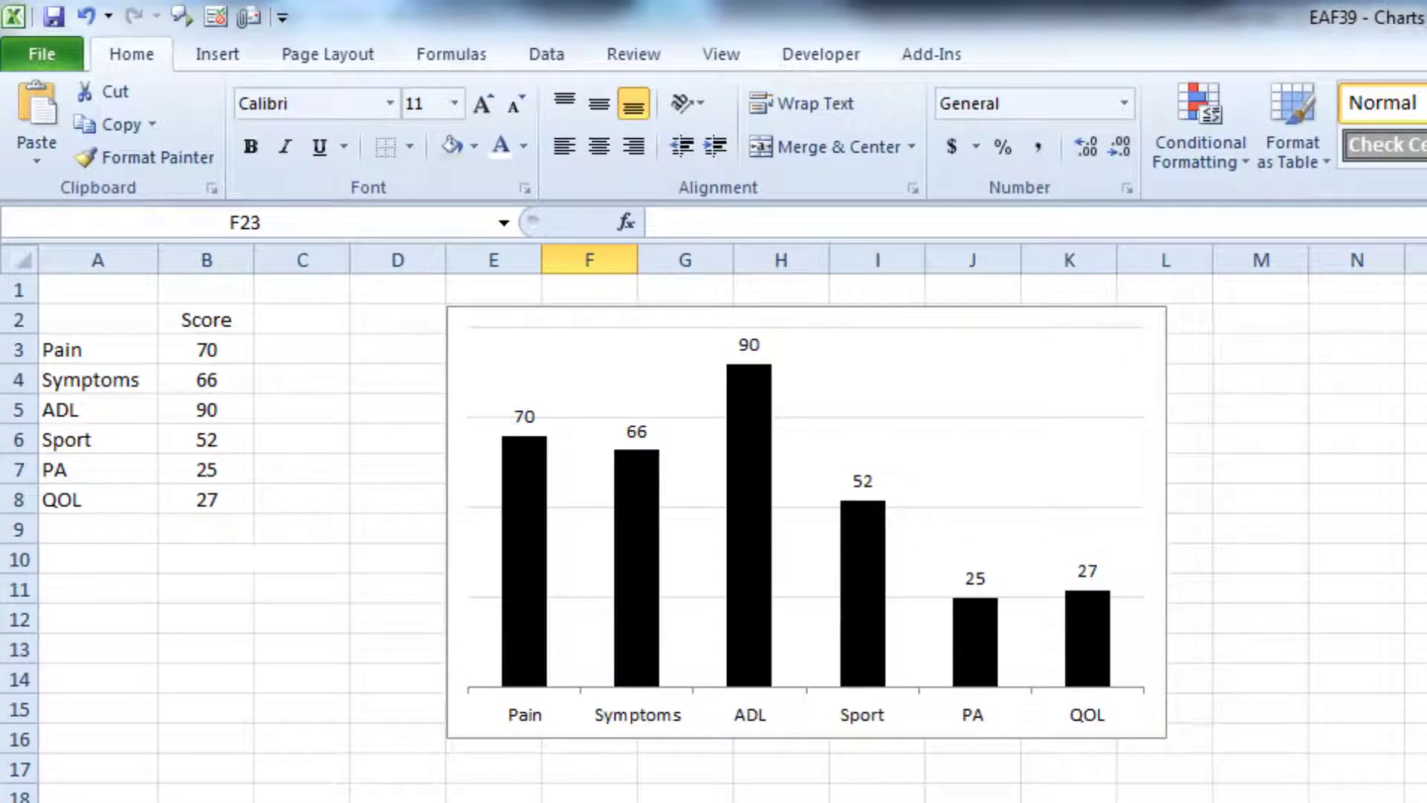
left_click(922, 338)
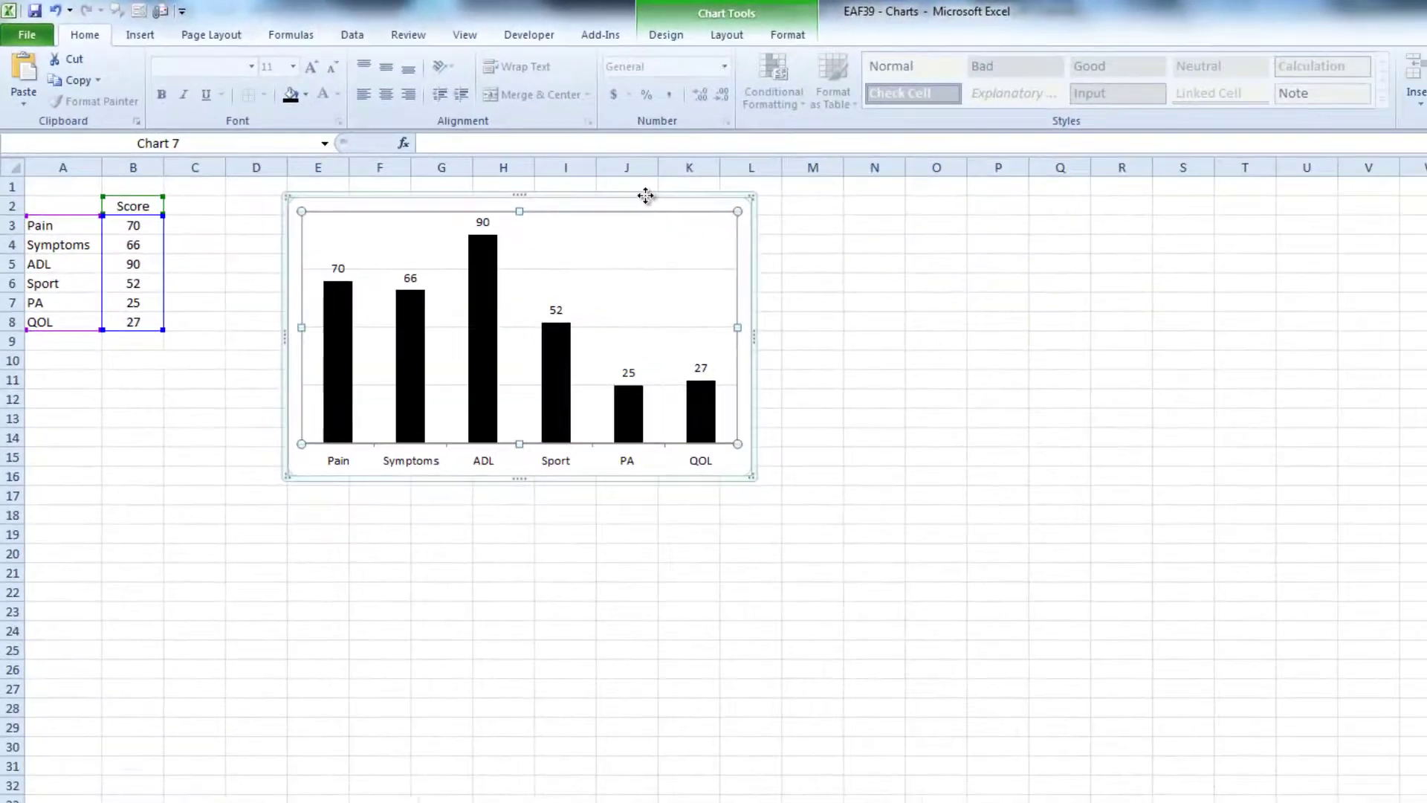
Step: Copy the chart and place the copy directly below the original
right_click(740, 230)
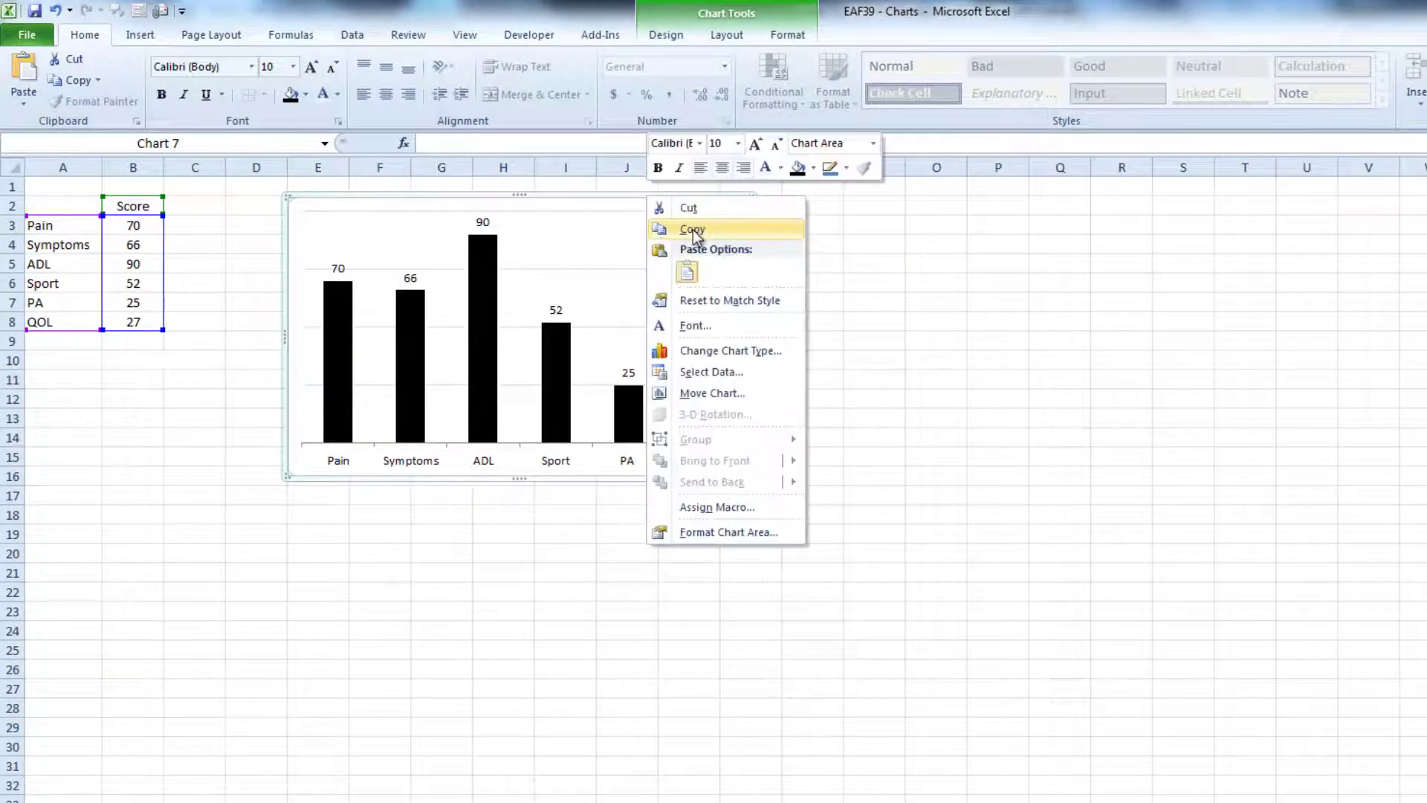
left_click(790, 255)
left_click(848, 264)
key("ctrl+v")
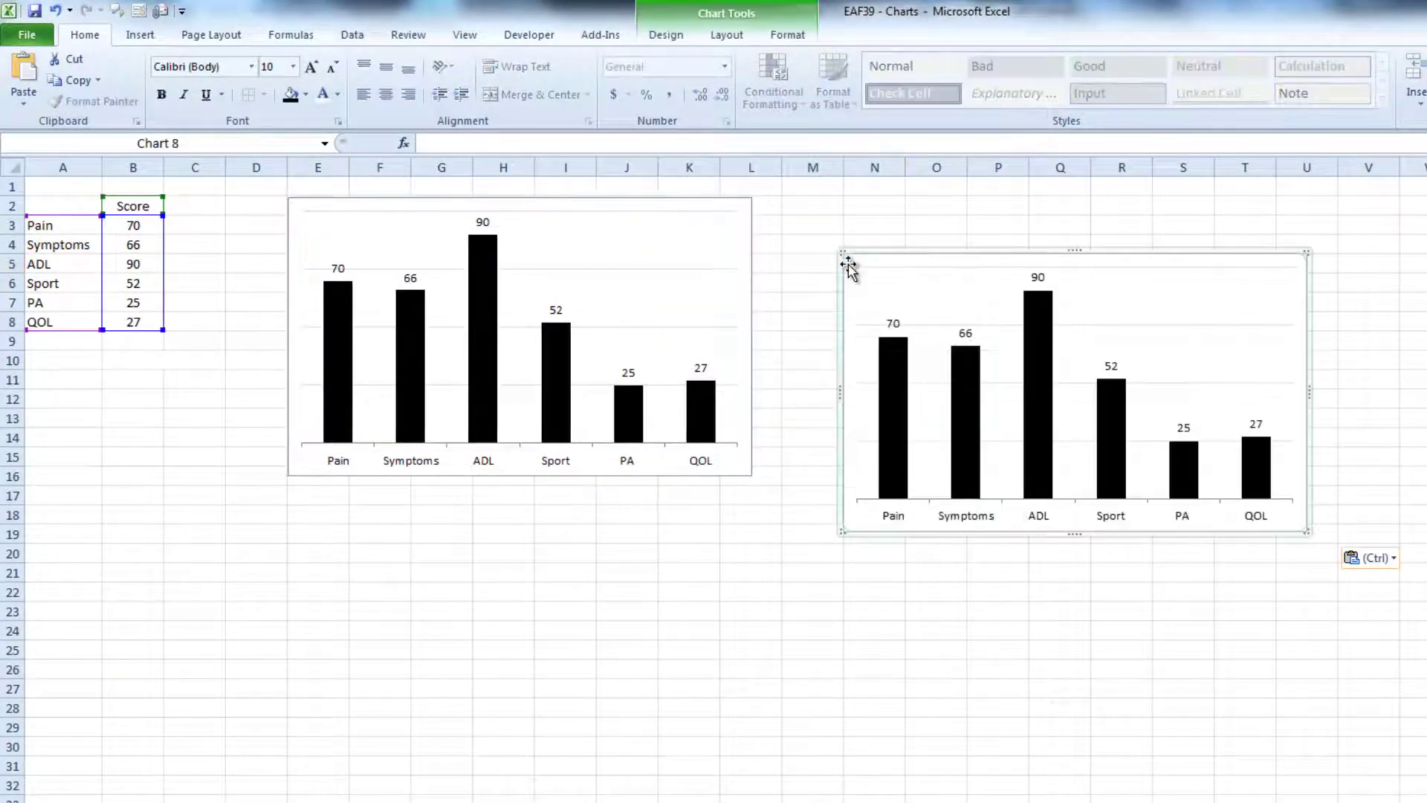
left_click_drag(864, 252, 311, 478)
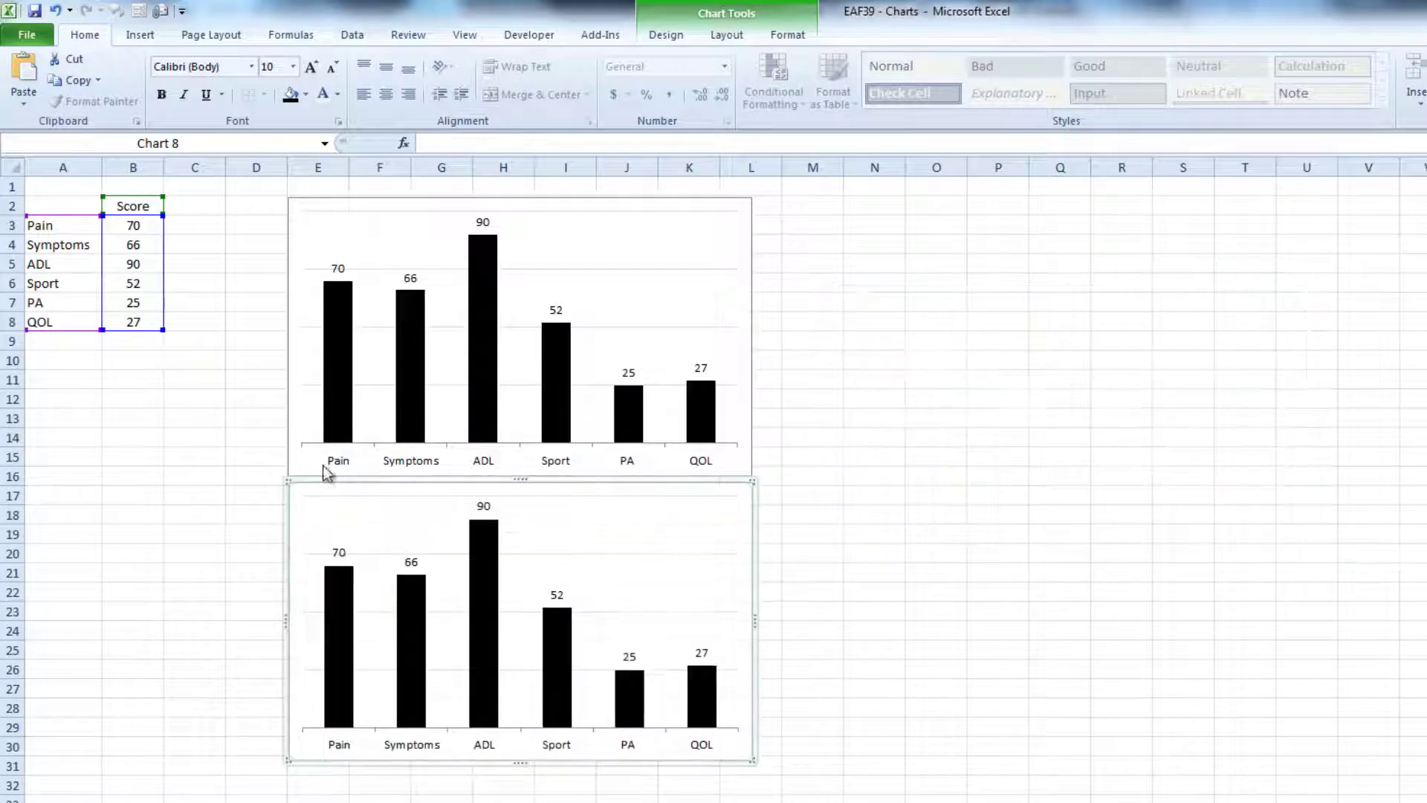
Step: Change the copied chart's type to a horizontal bar chart
left_click(668, 43)
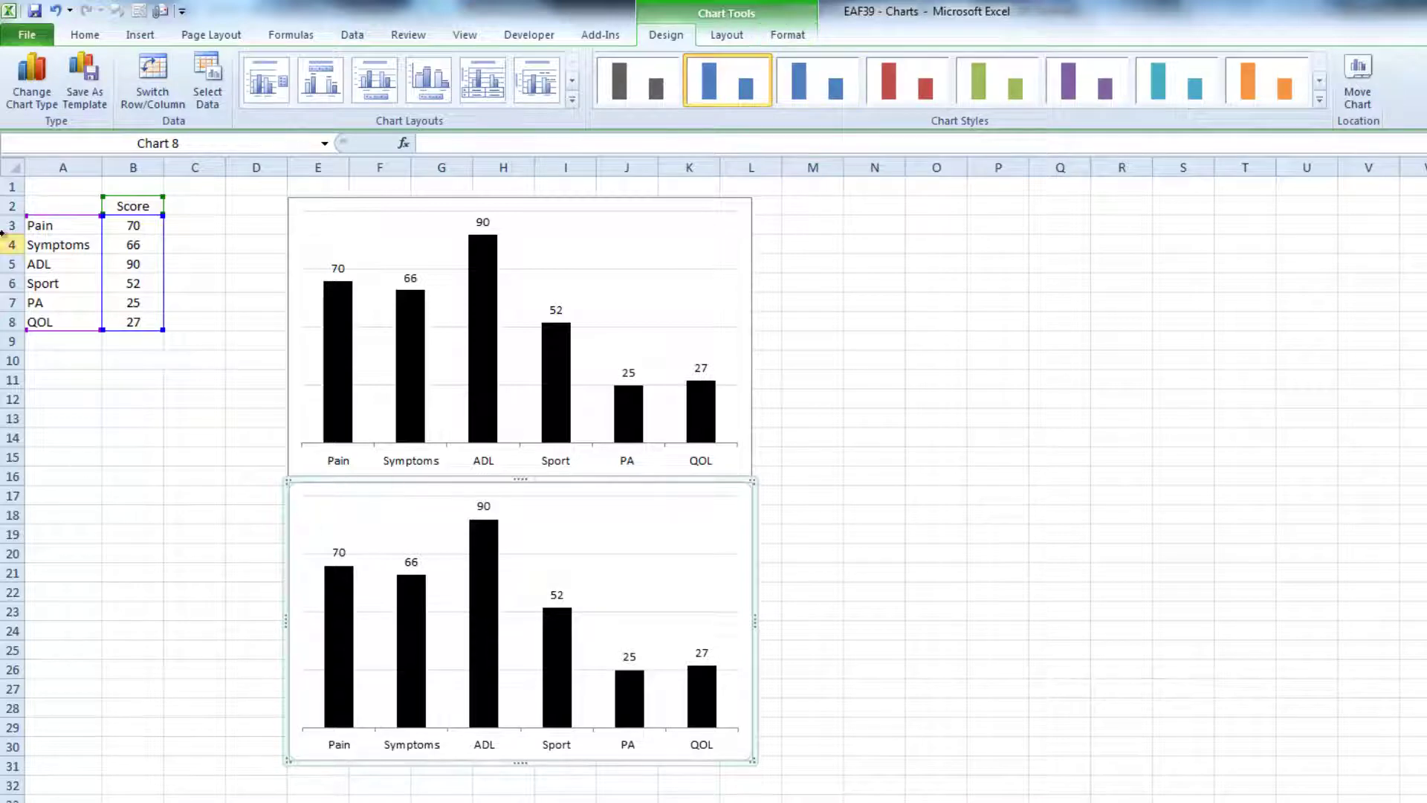
left_click(32, 82)
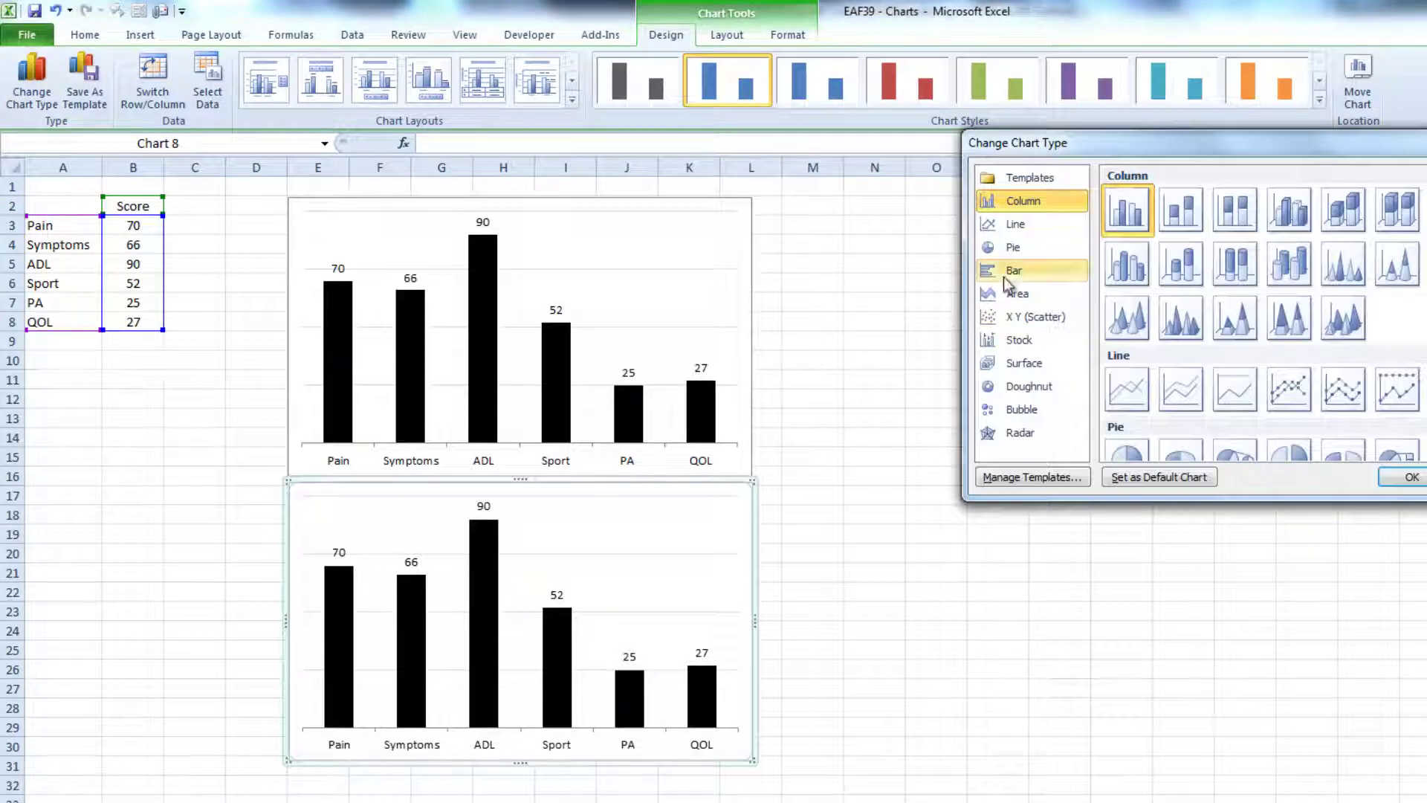
left_click(1014, 271)
left_click(1410, 476)
left_click(1048, 694)
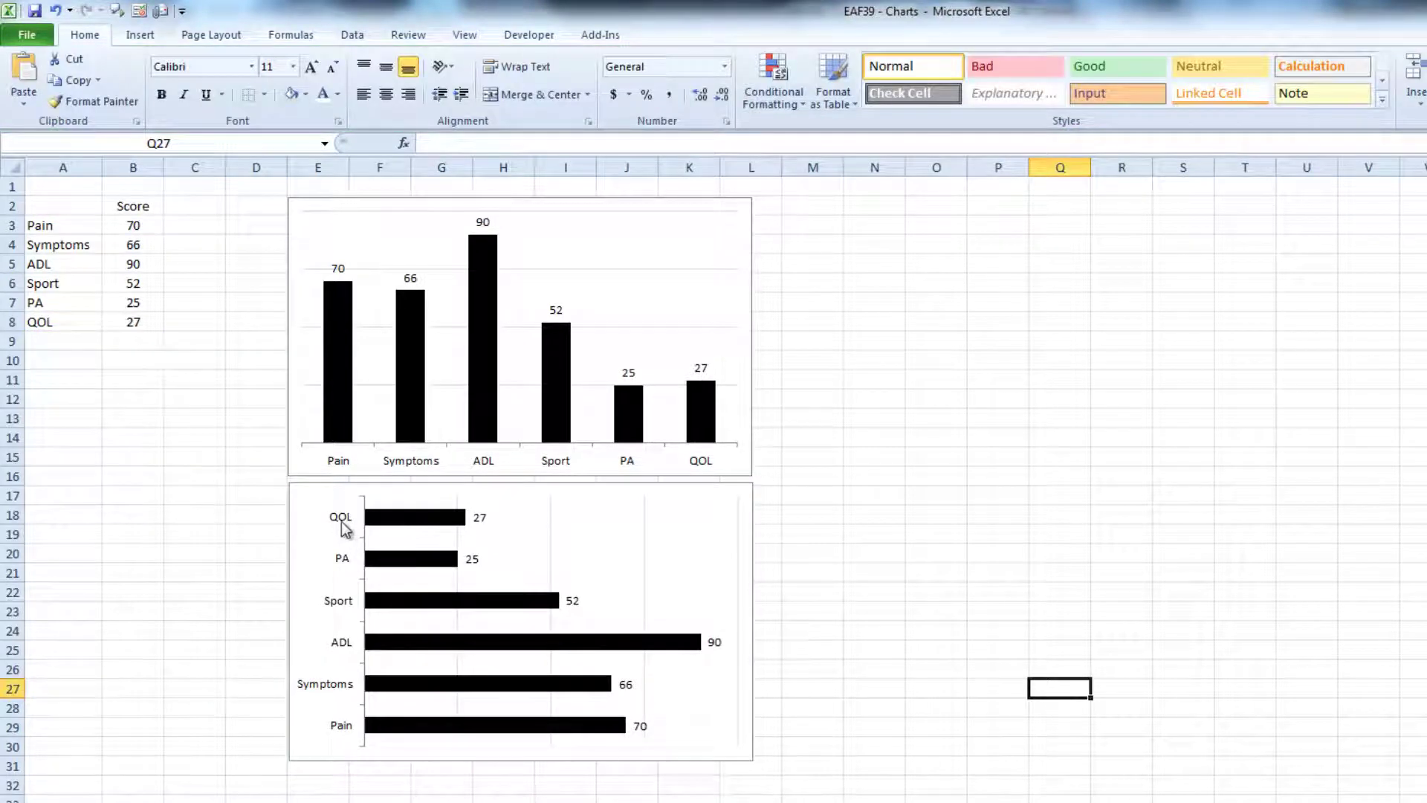
Step: Delete the bar chart's category axis and label bars with category name at Inside End
left_click(342, 527)
key("Delete")
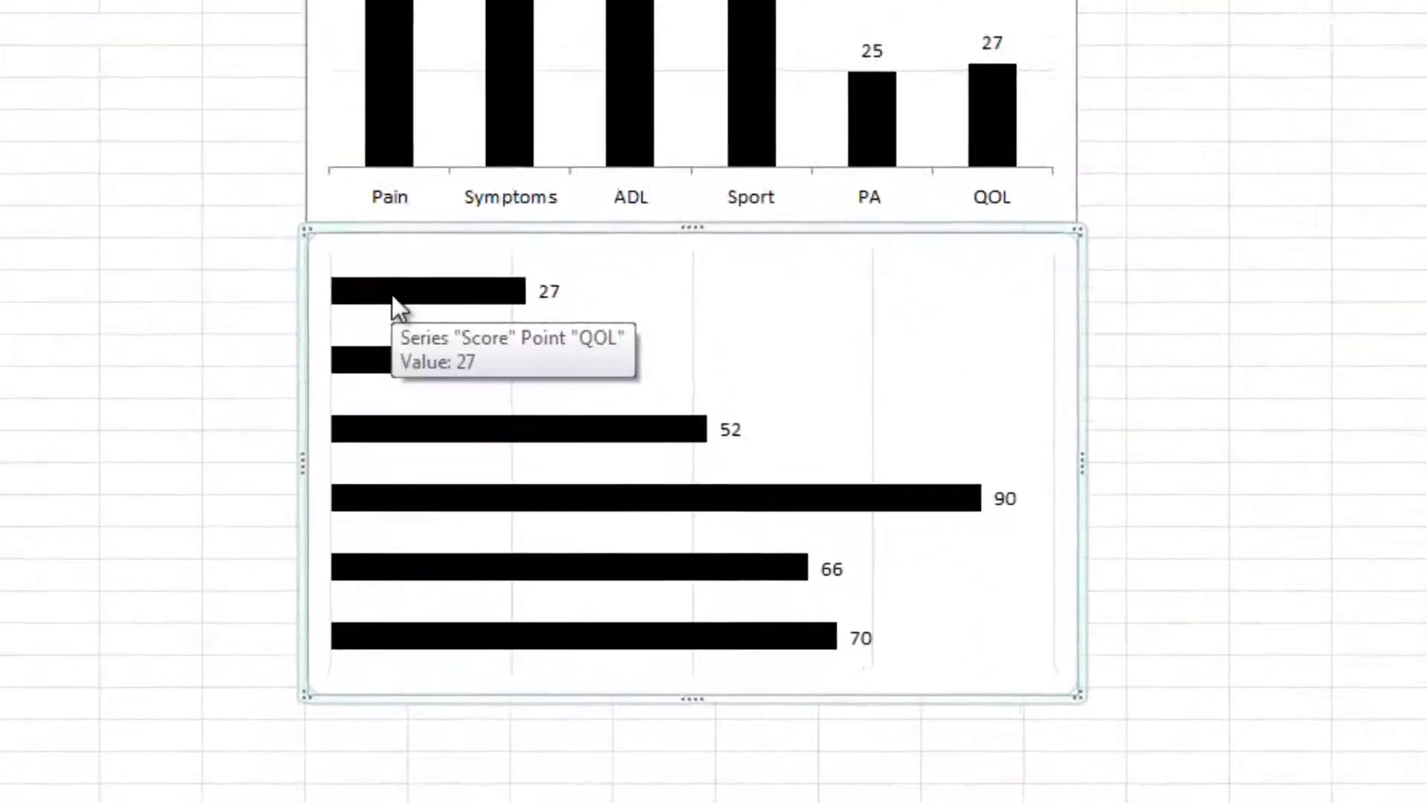
right_click(340, 520)
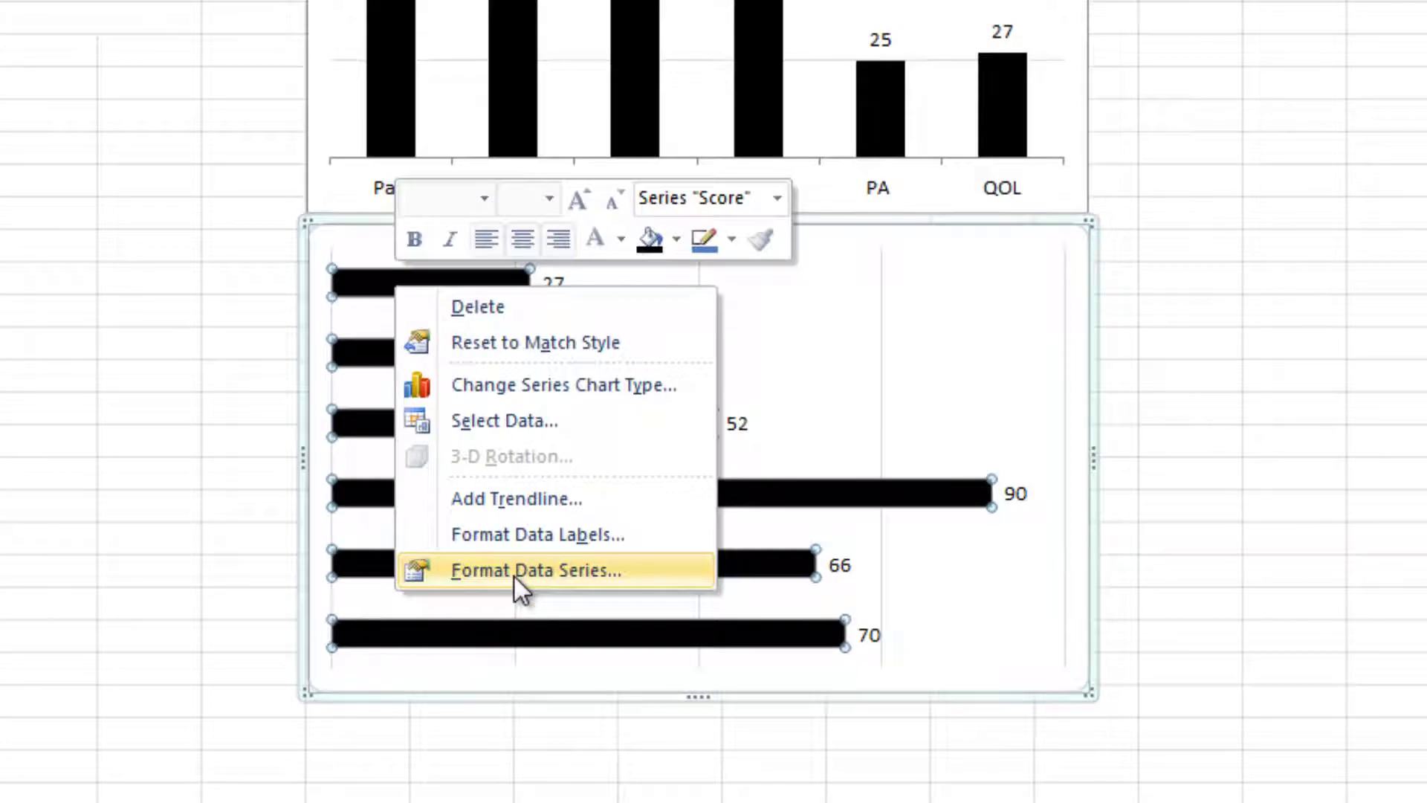
left_click(529, 536)
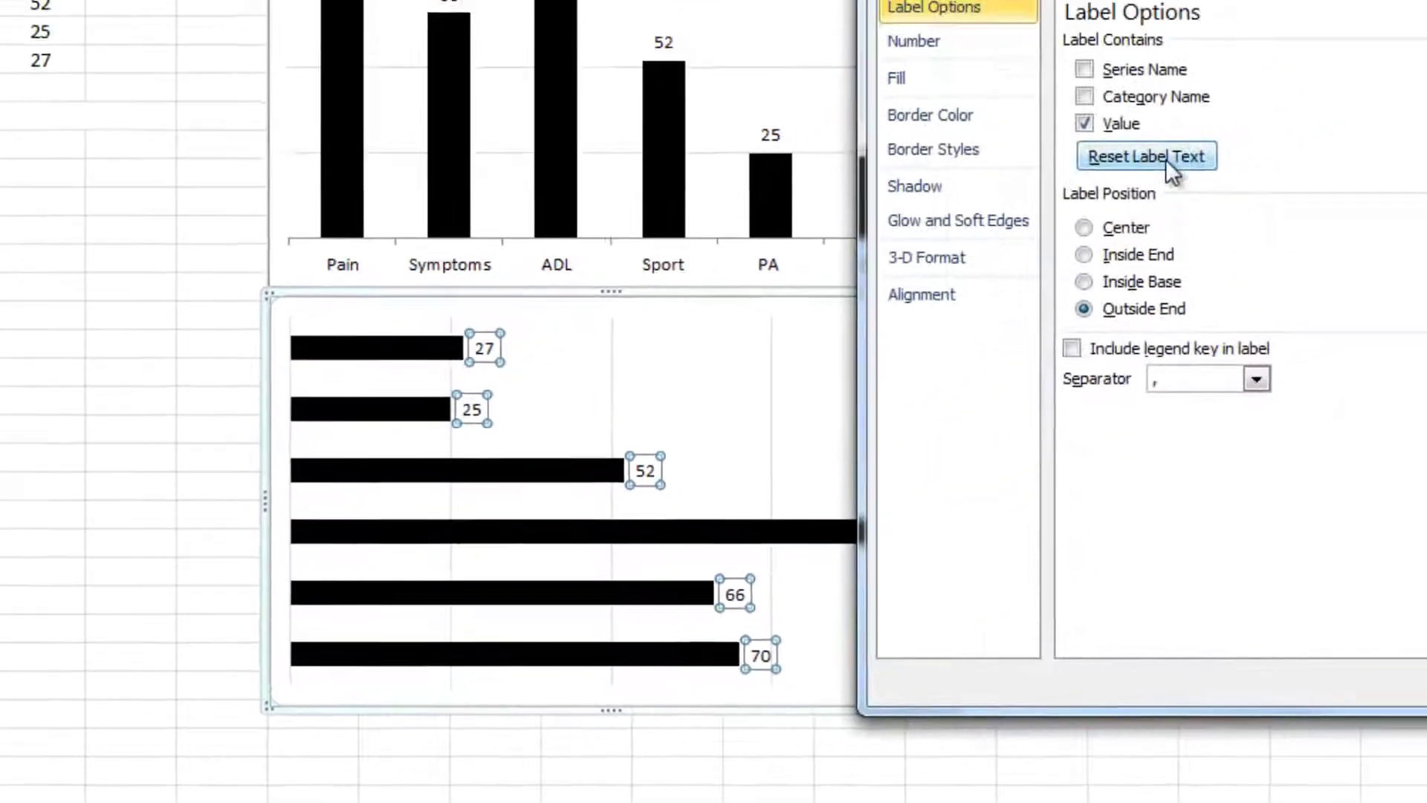
left_click(1087, 96)
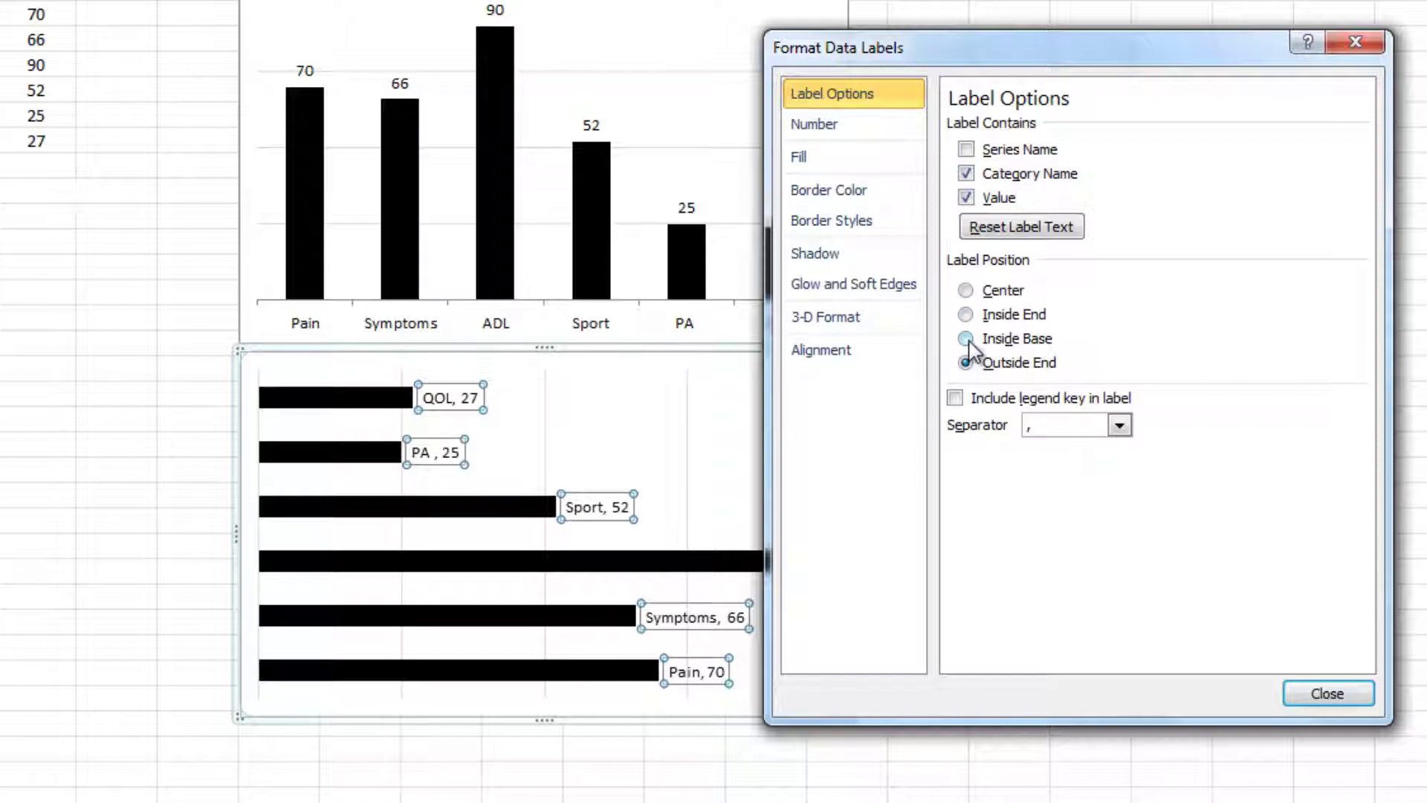
left_click(967, 314)
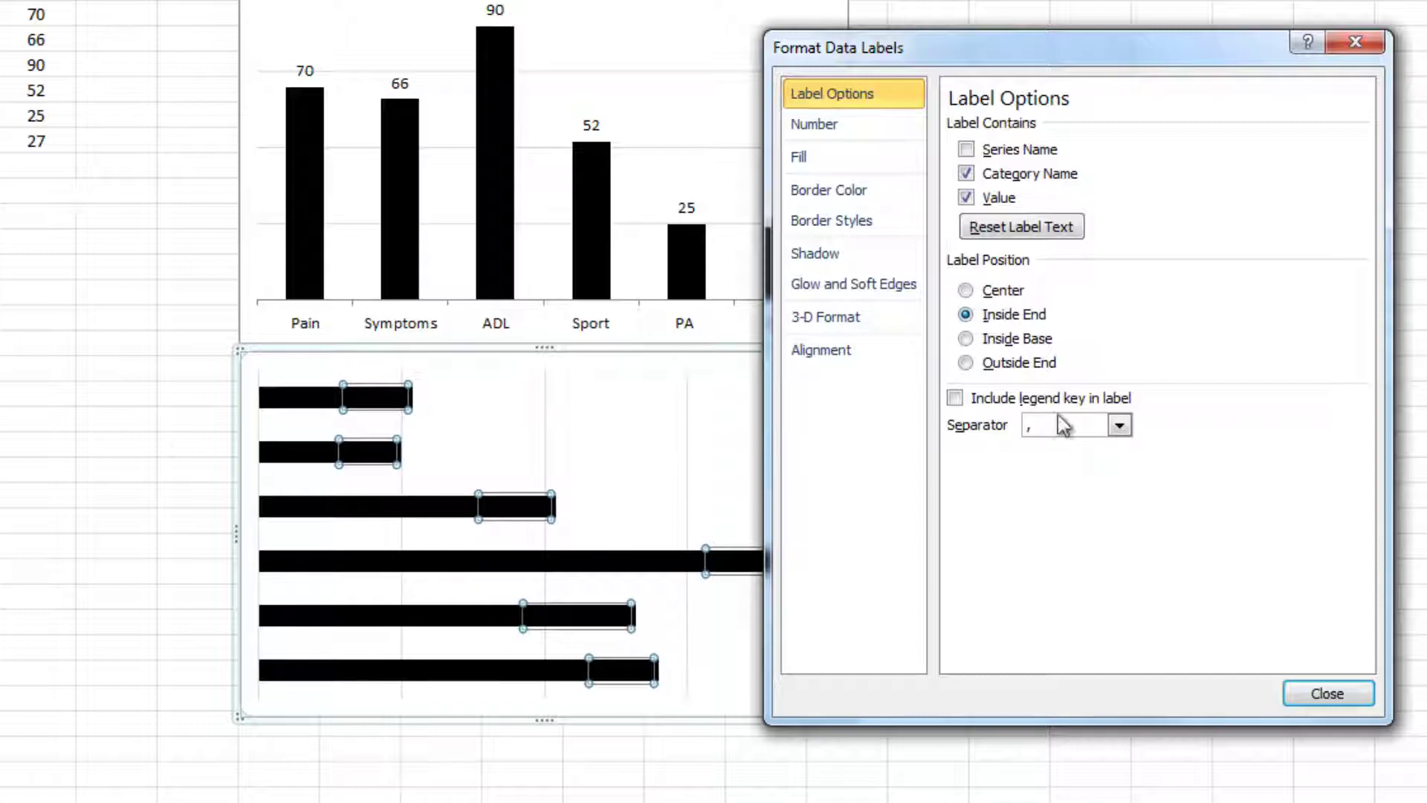
left_click(1329, 691)
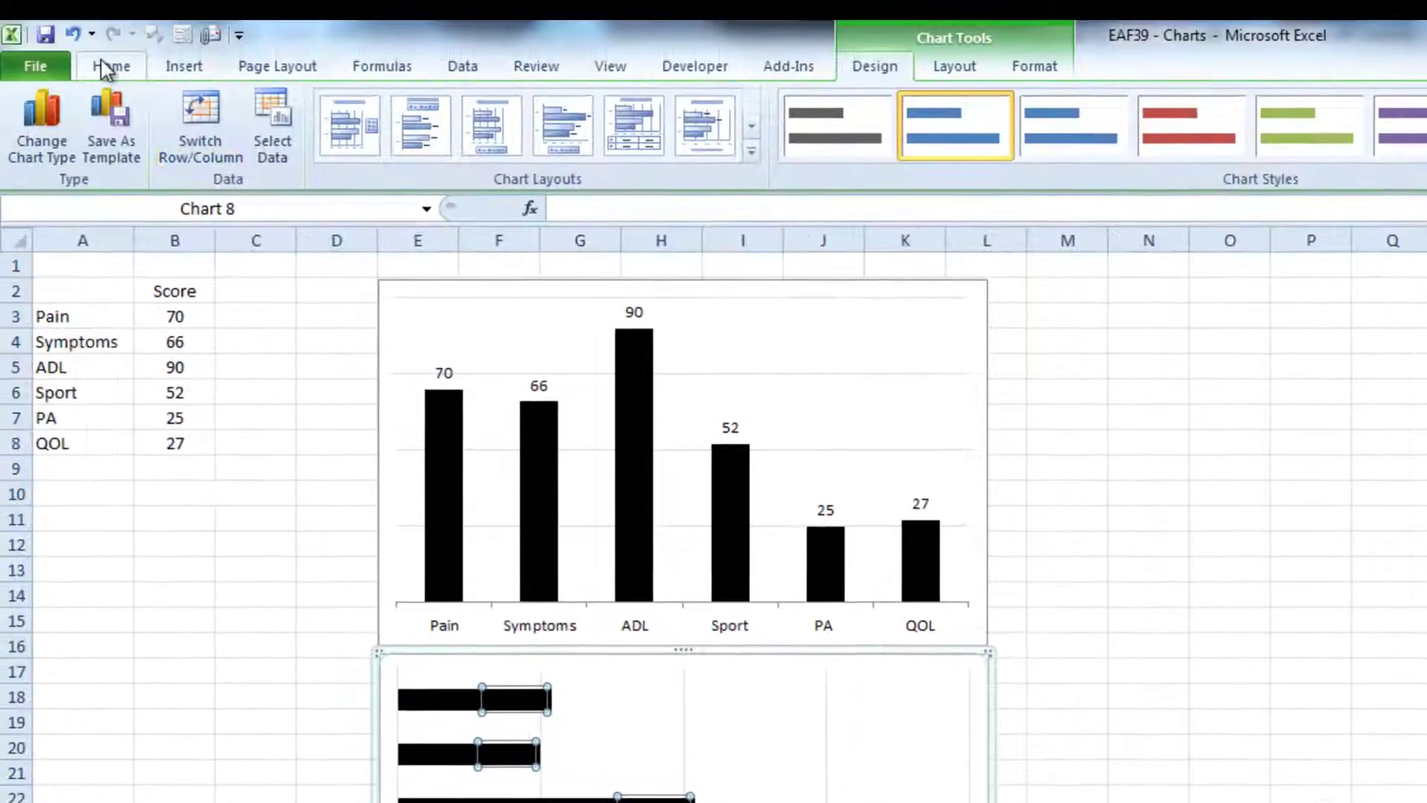
Step: Make the bar chart's data label text white
left_click(111, 64)
left_click(444, 149)
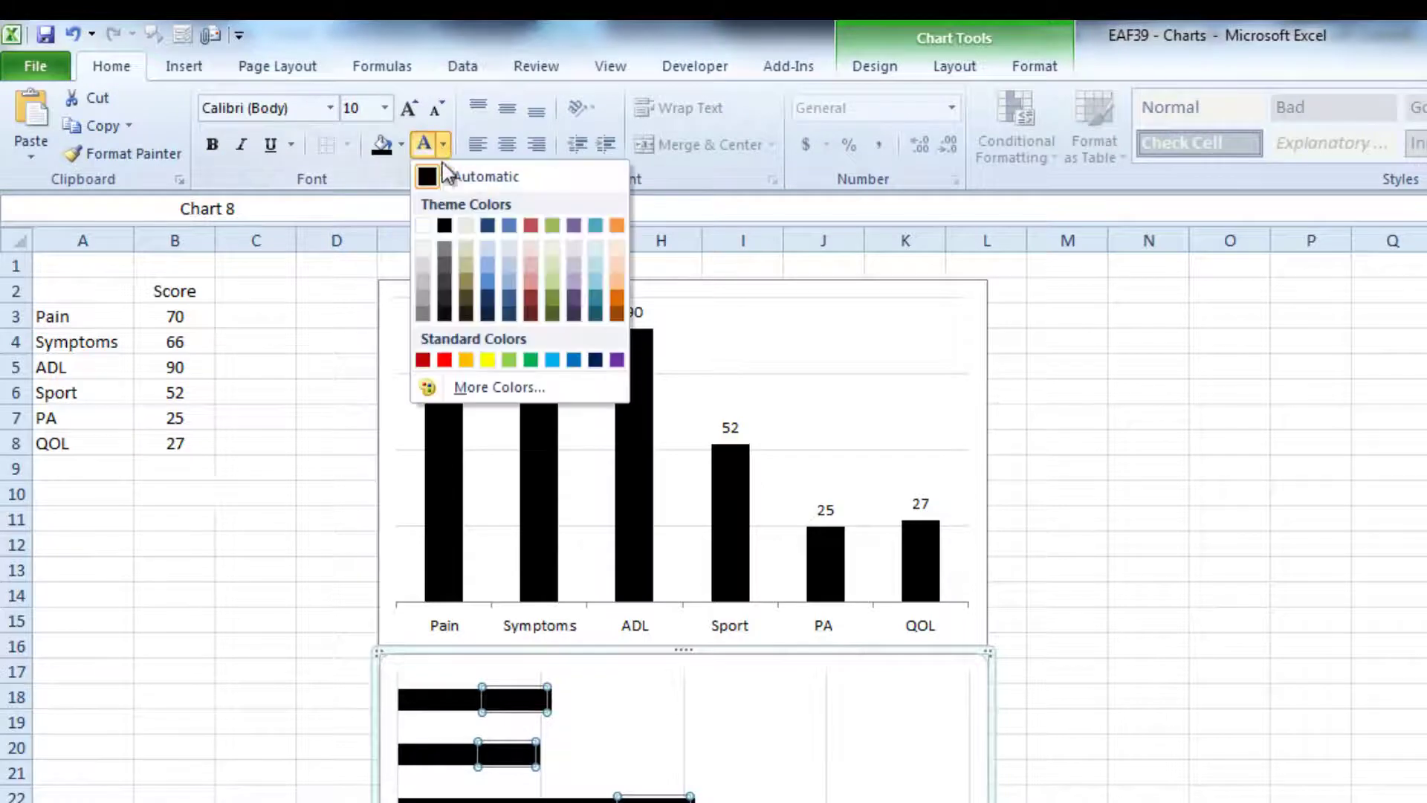
left_click(427, 225)
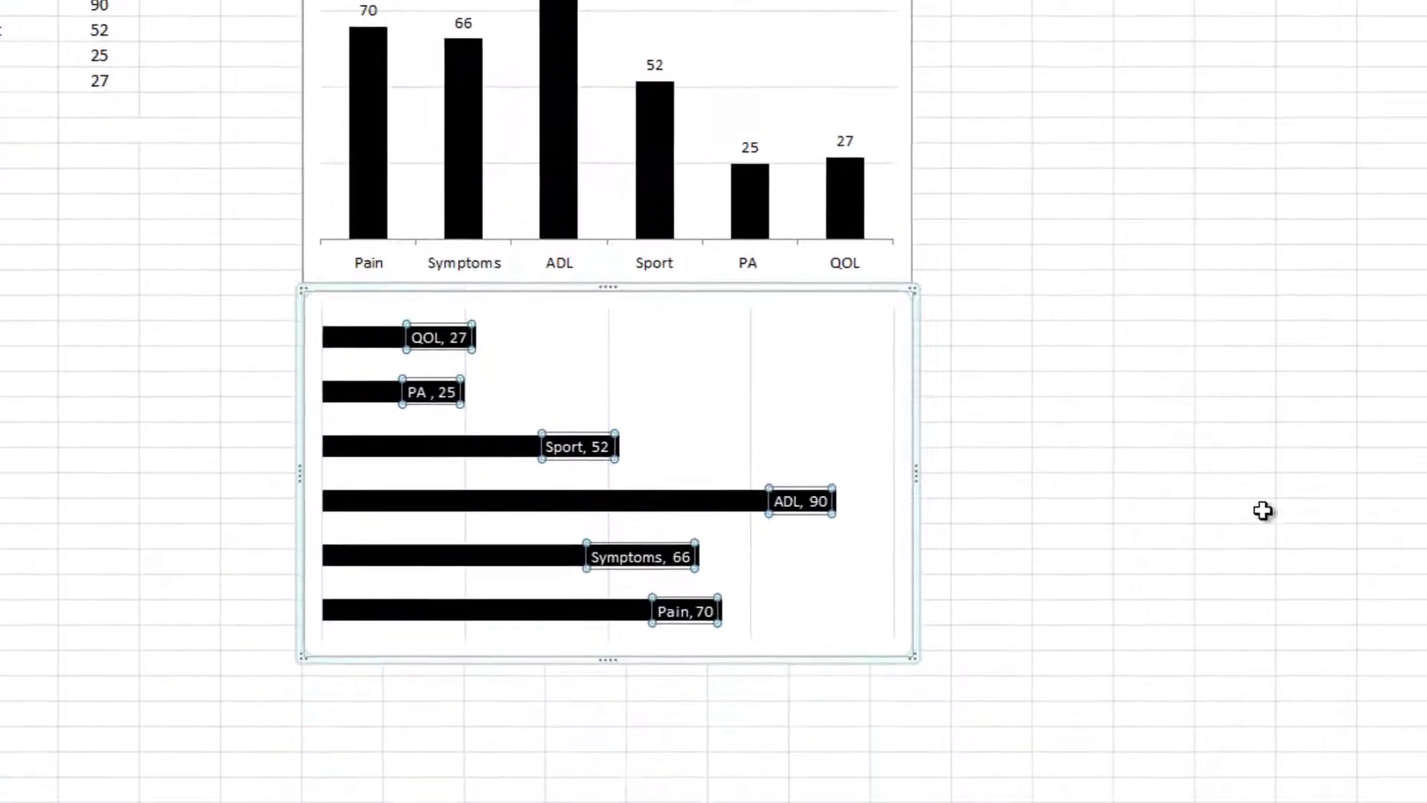
left_click(1301, 438)
right_click(331, 276)
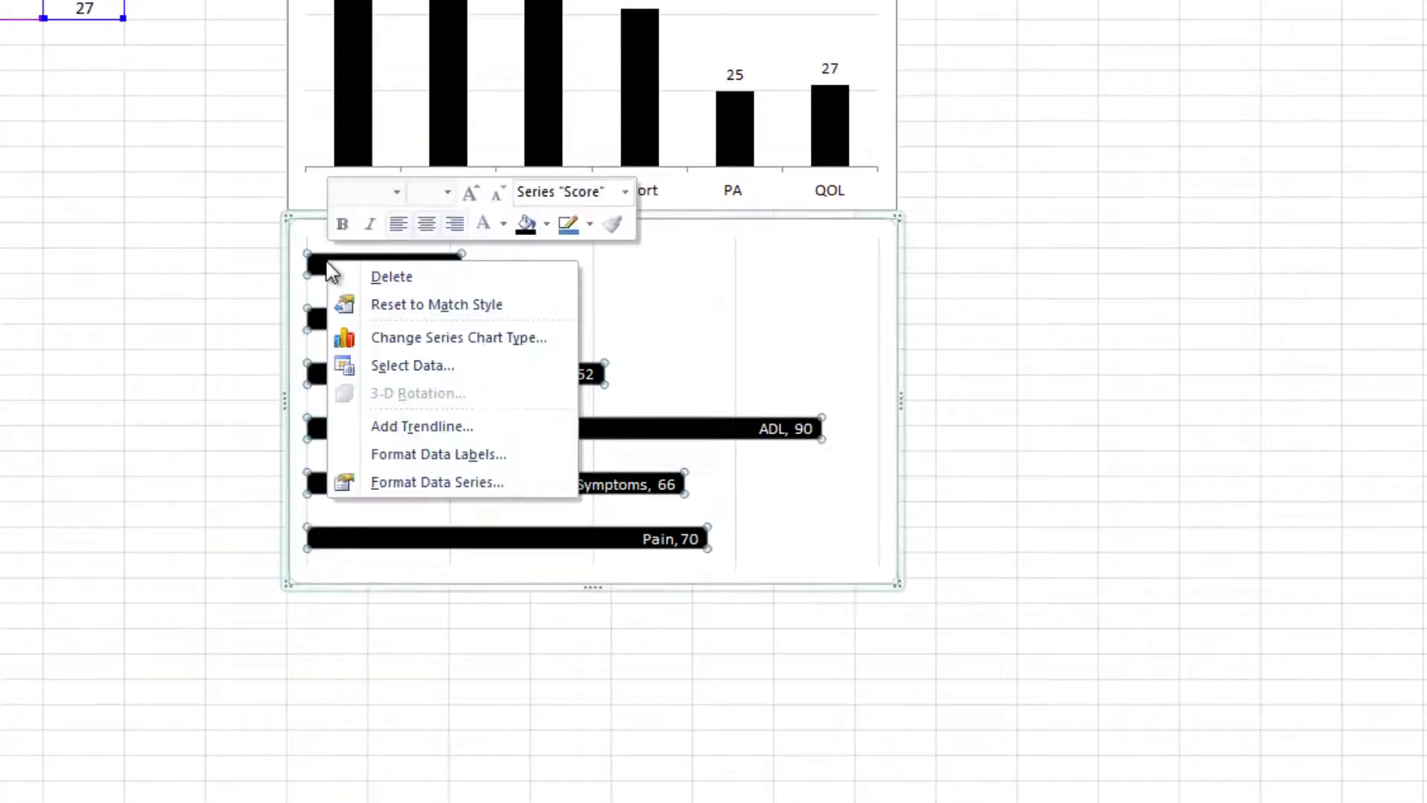
Step: Reduce the bar series gap width to about 55% for thicker bars
left_click(422, 484)
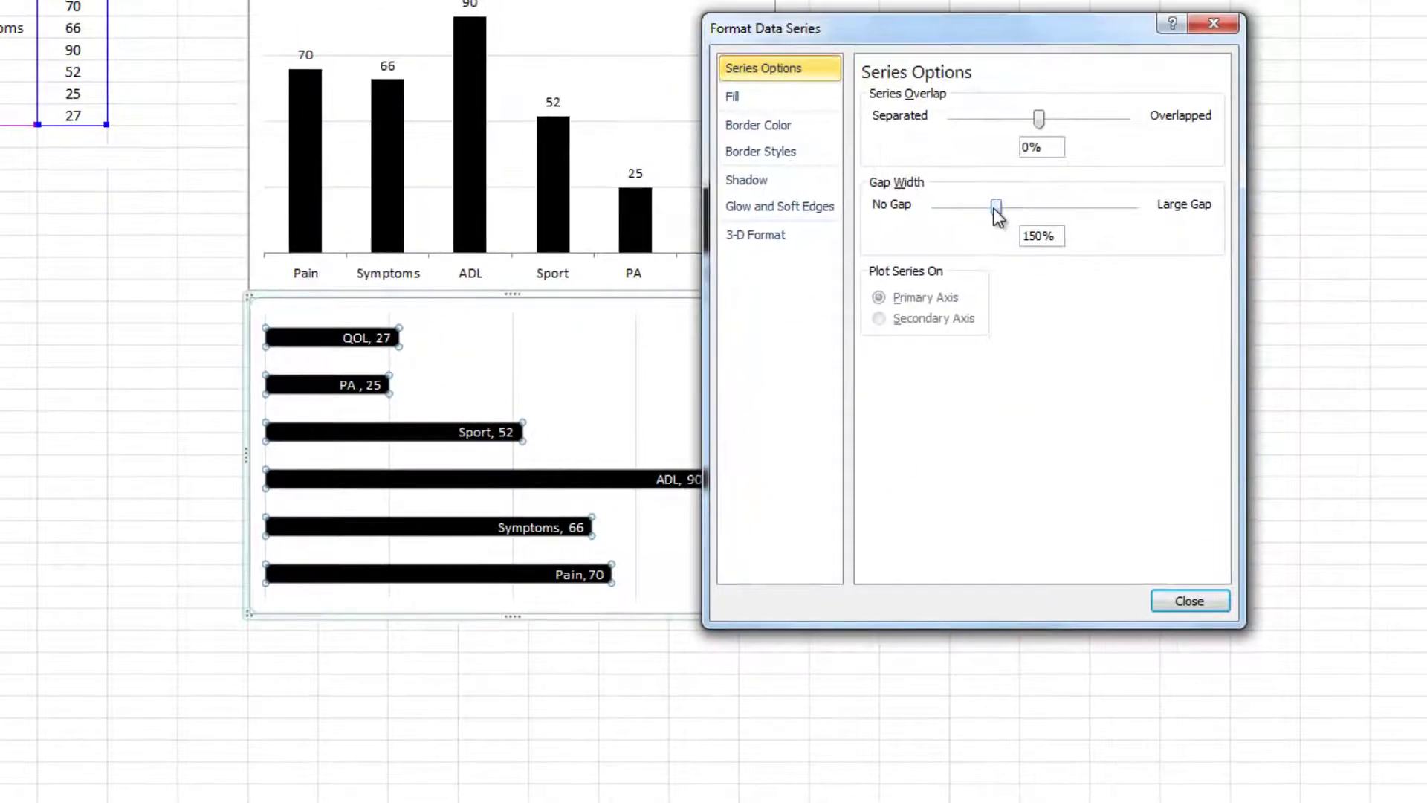
left_click_drag(996, 215, 965, 220)
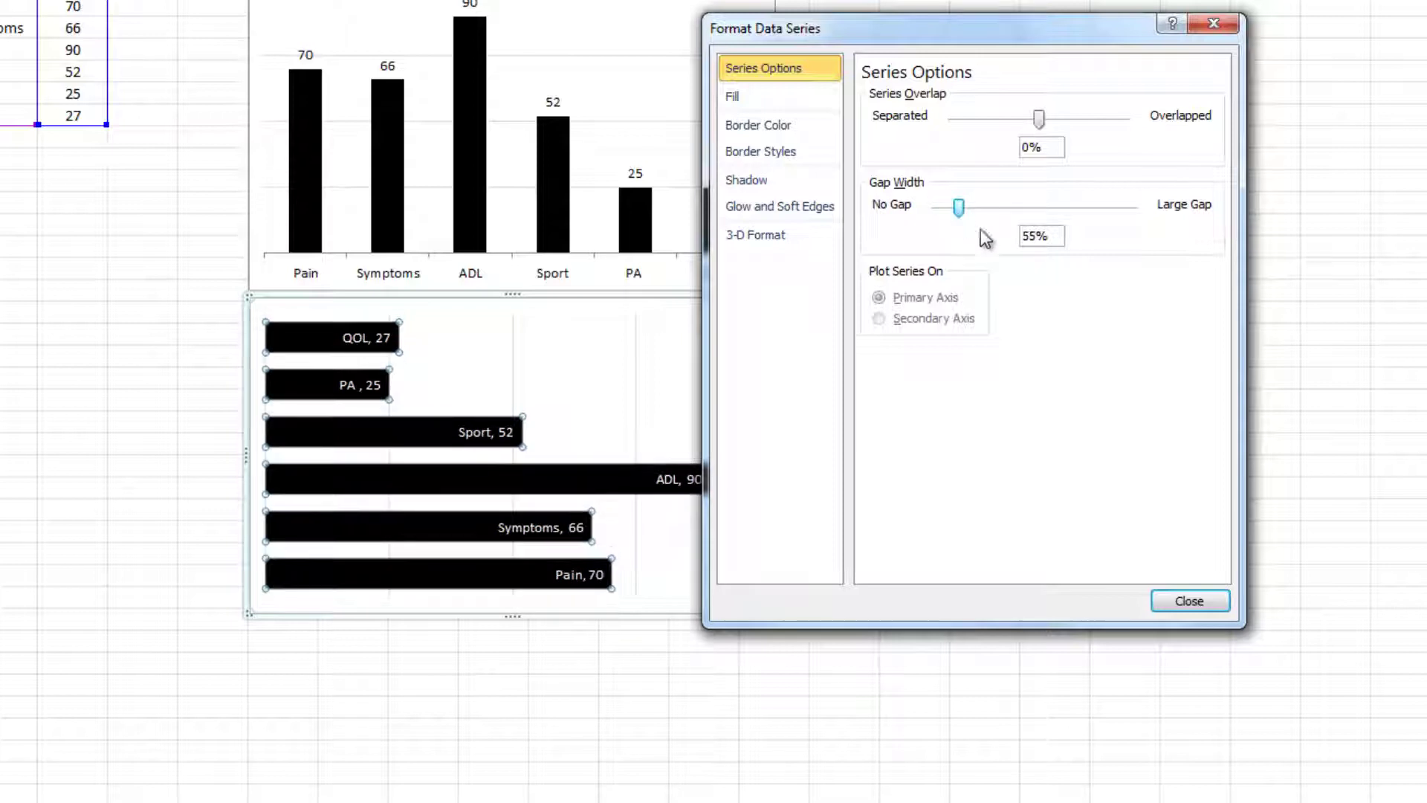
left_click(1188, 599)
left_click(1332, 530)
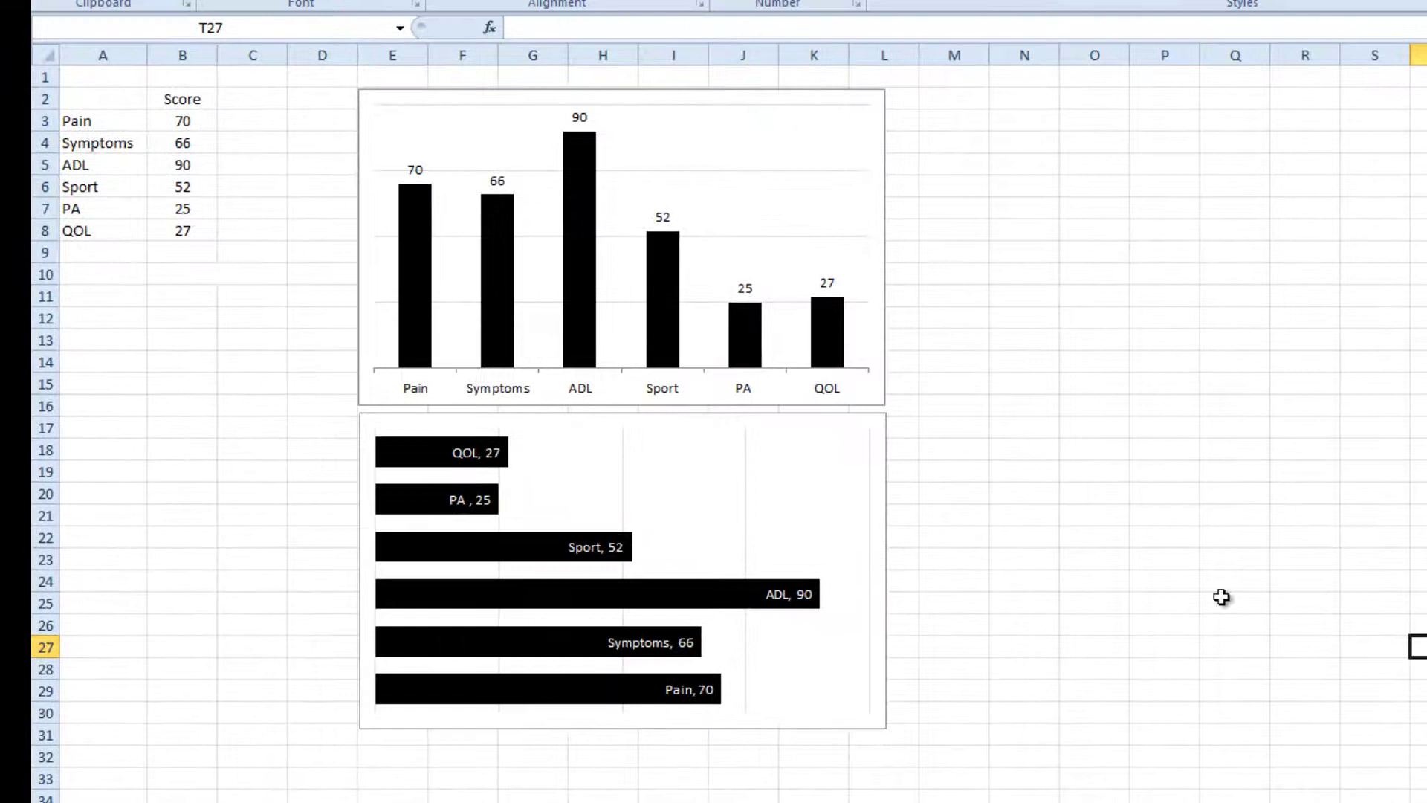
left_click(1143, 537)
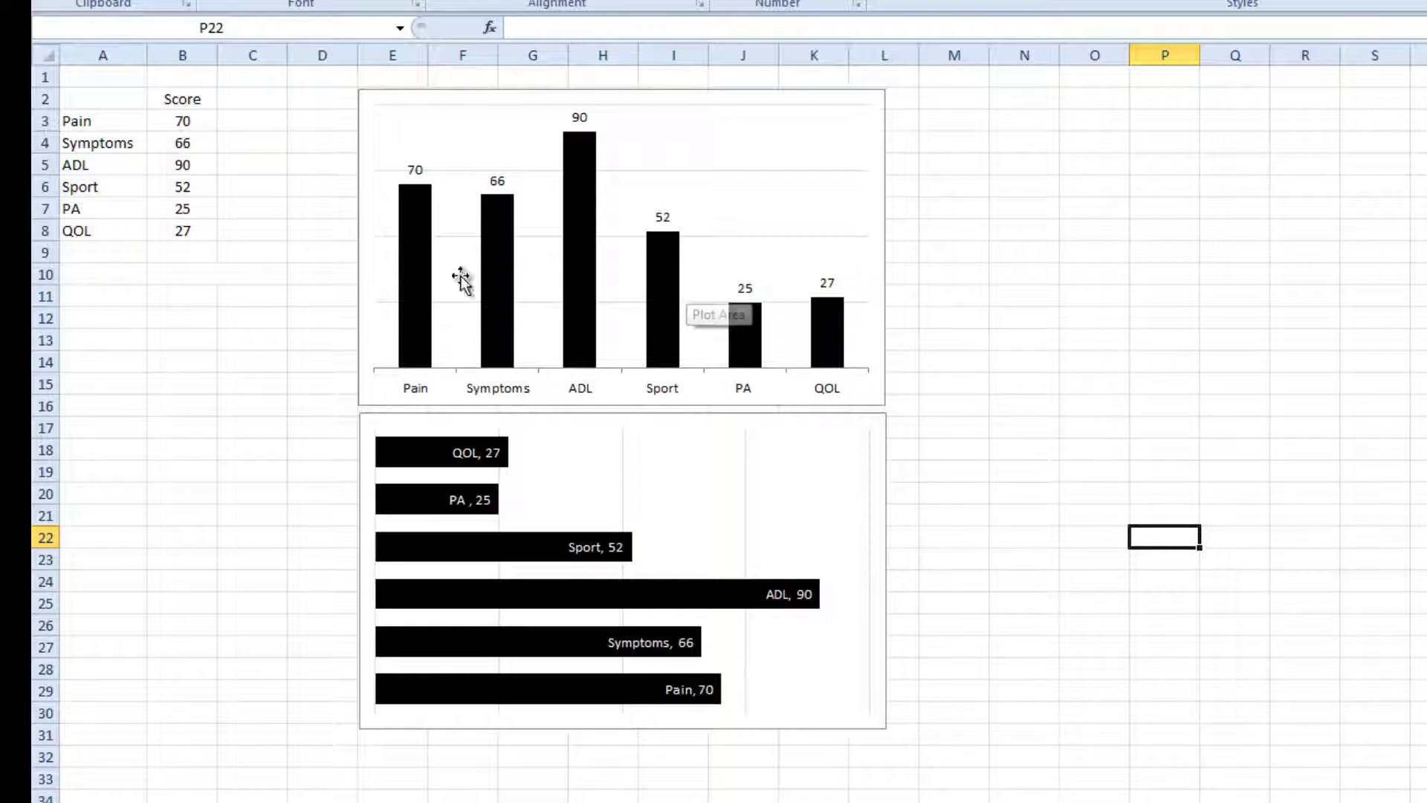
left_click_drag(77, 270, 264, 550)
Step: Turn the hidden threshold table and grid text black, repeating it on the Green heading
left_click(402, 2)
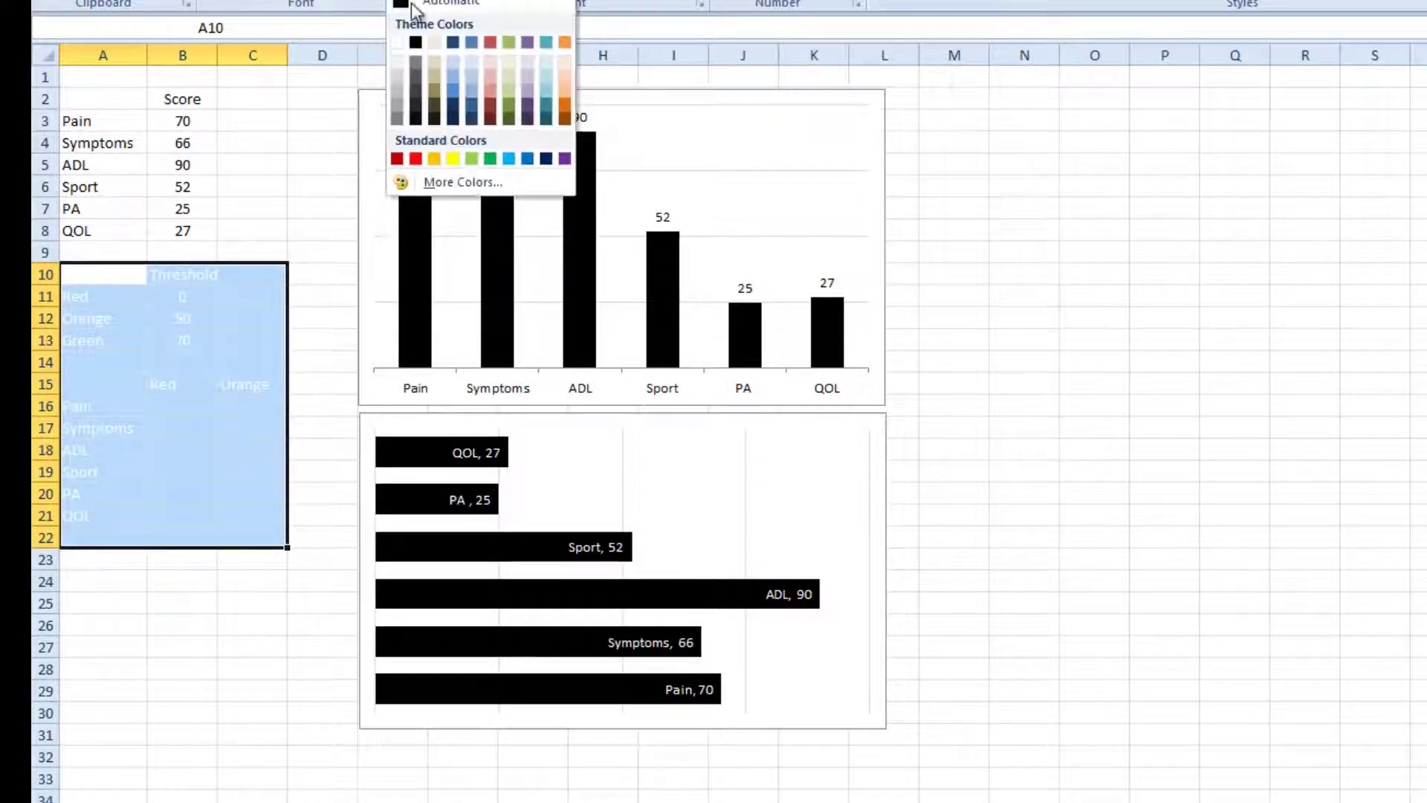
left_click(415, 42)
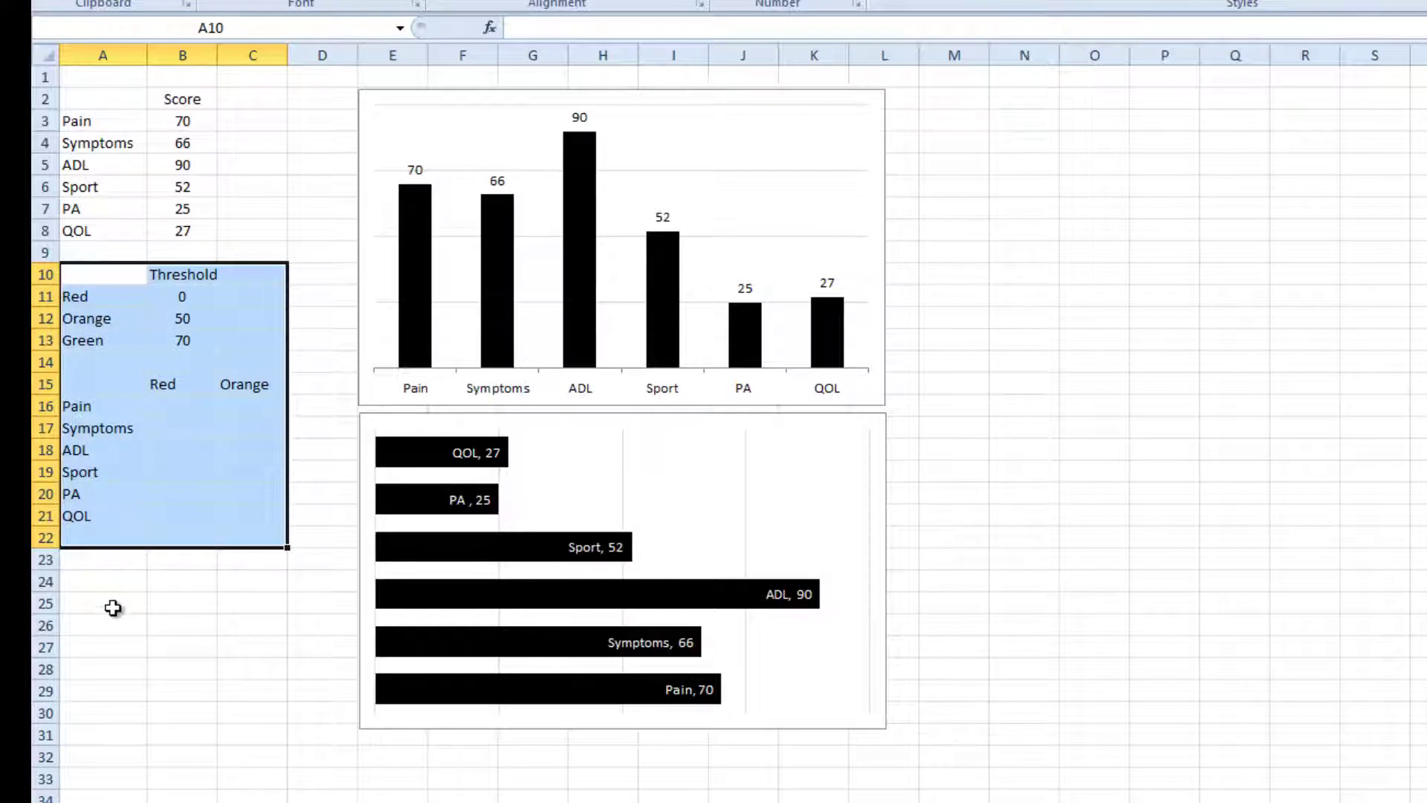
left_click(113, 608)
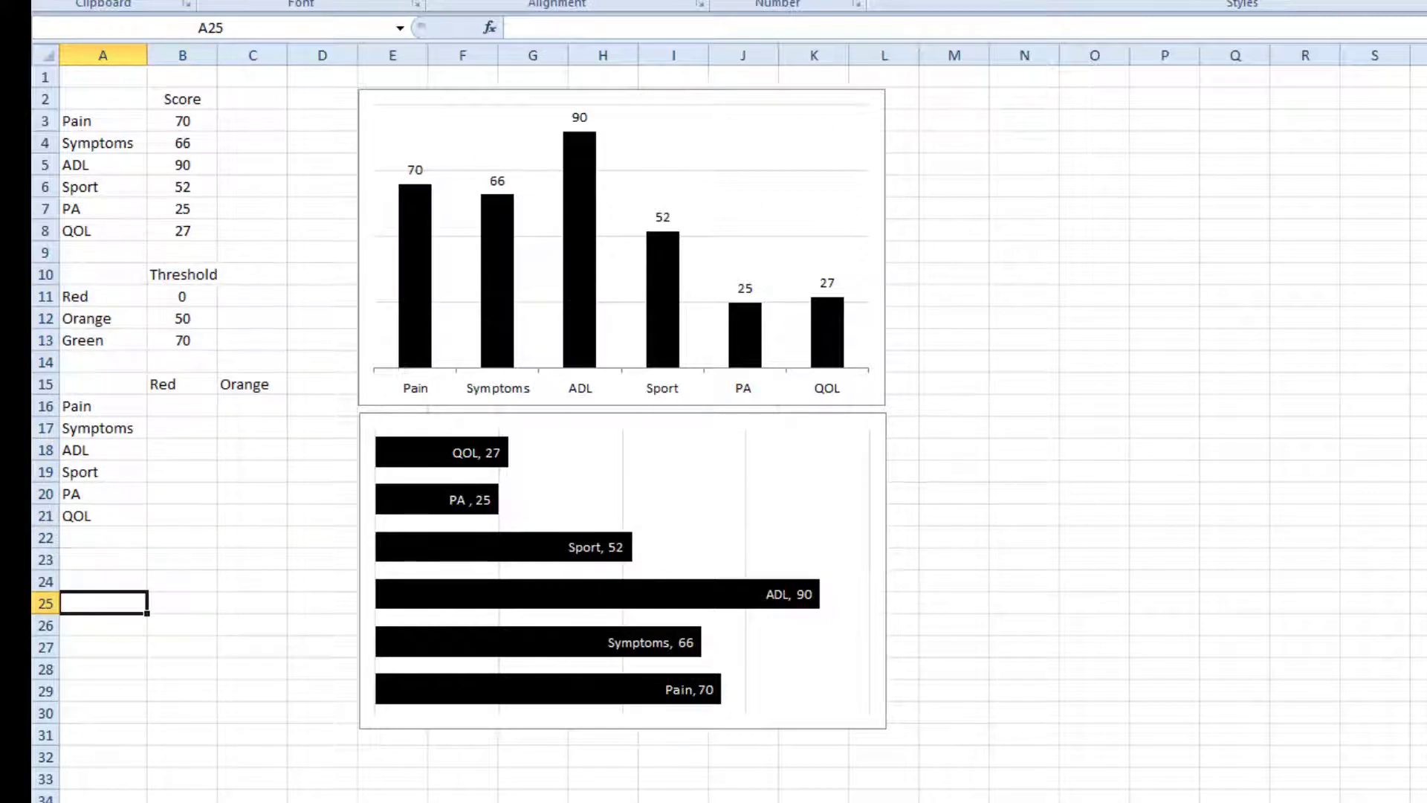
left_click(312, 382)
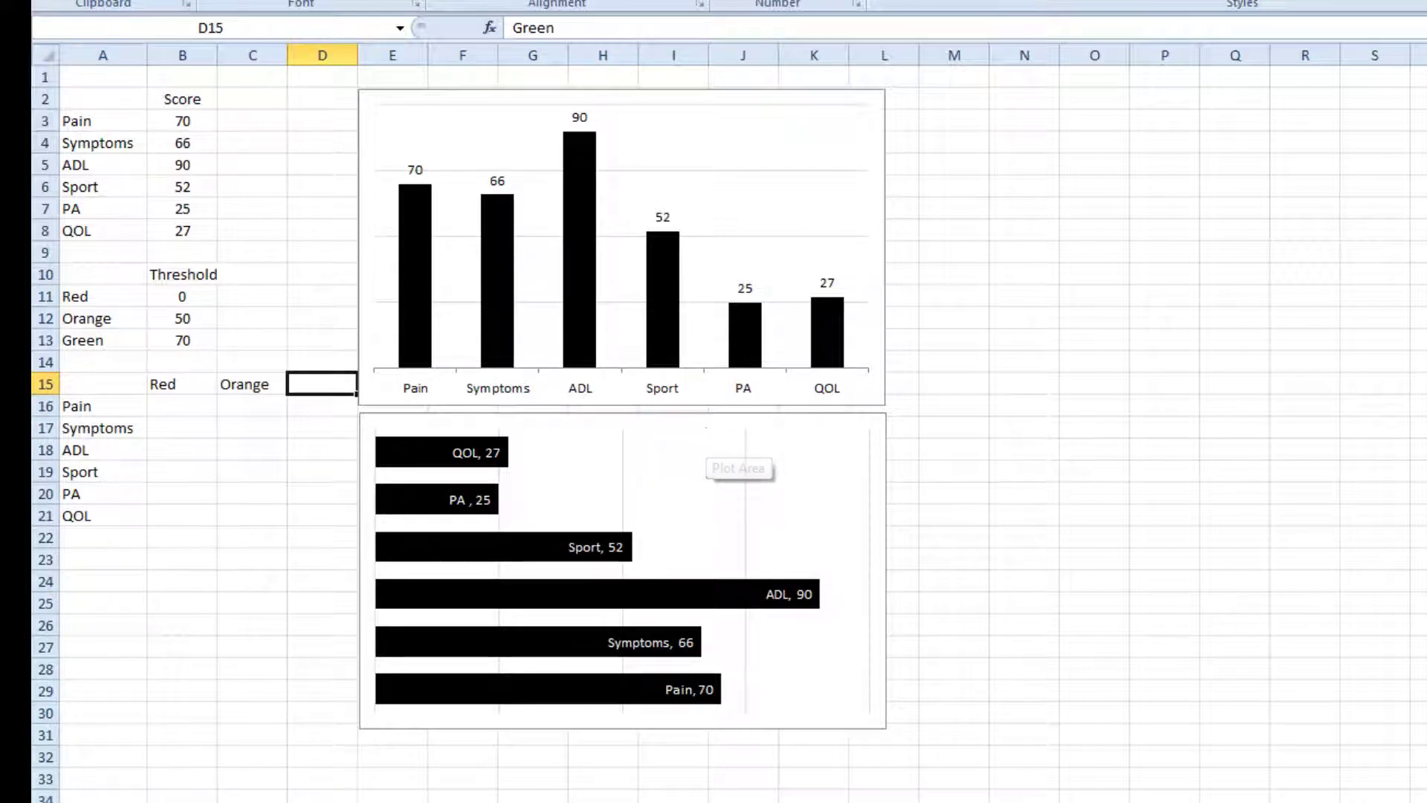
key("F4")
left_click(152, 626)
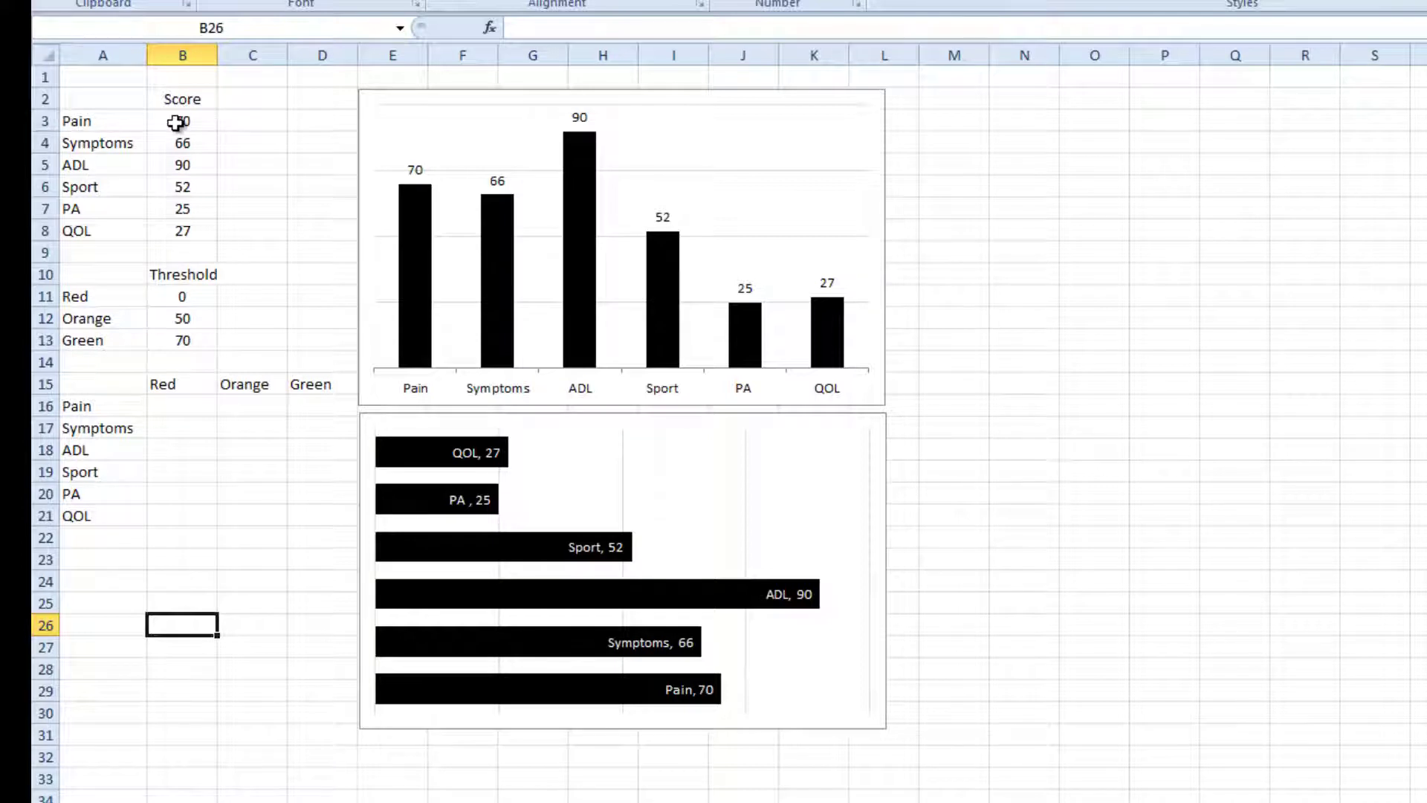
Step: Review the scores, Red/Orange/Green thresholds and headings, ending on cell B16
left_click_drag(175, 121, 194, 231)
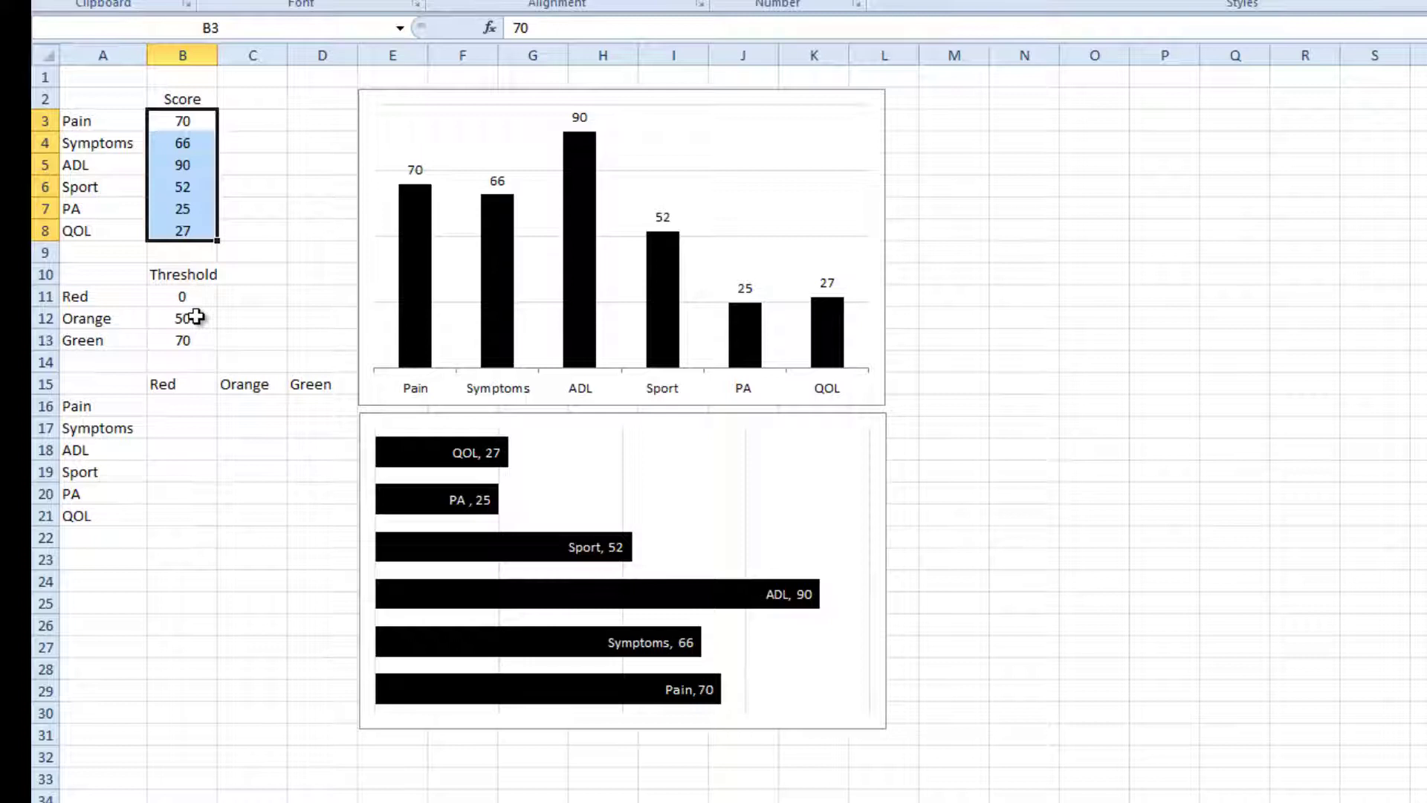
left_click_drag(191, 312, 189, 296)
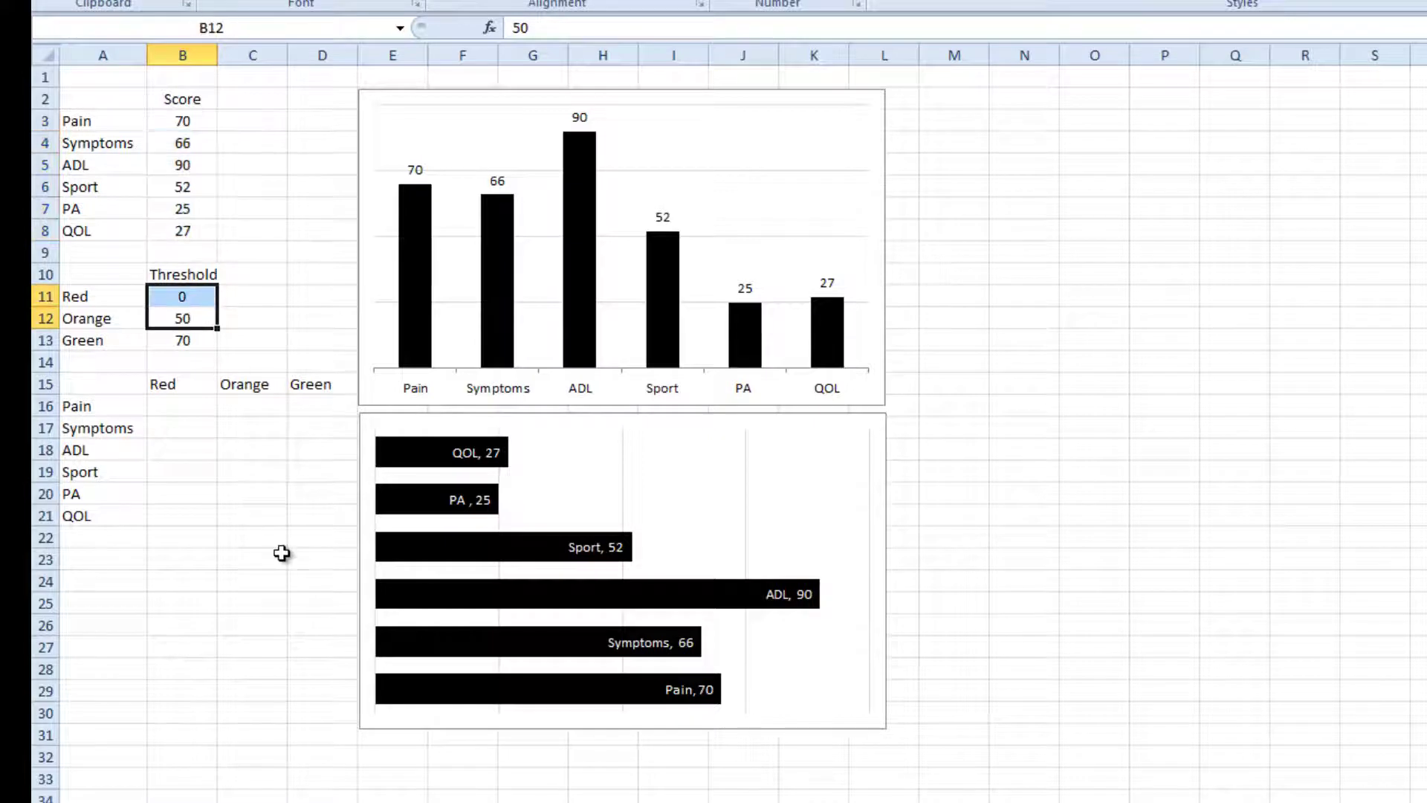
left_click(232, 388)
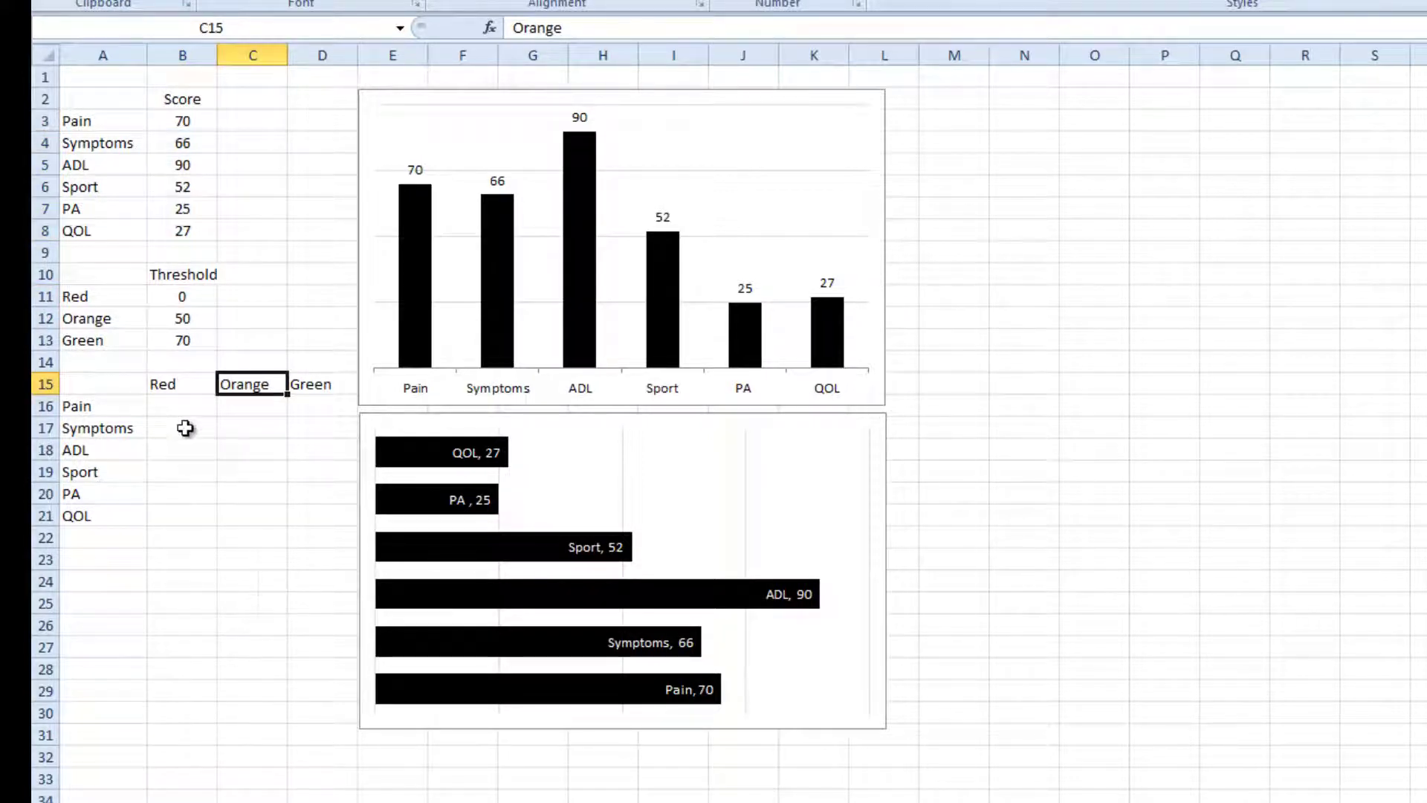
left_click_drag(191, 318, 195, 334)
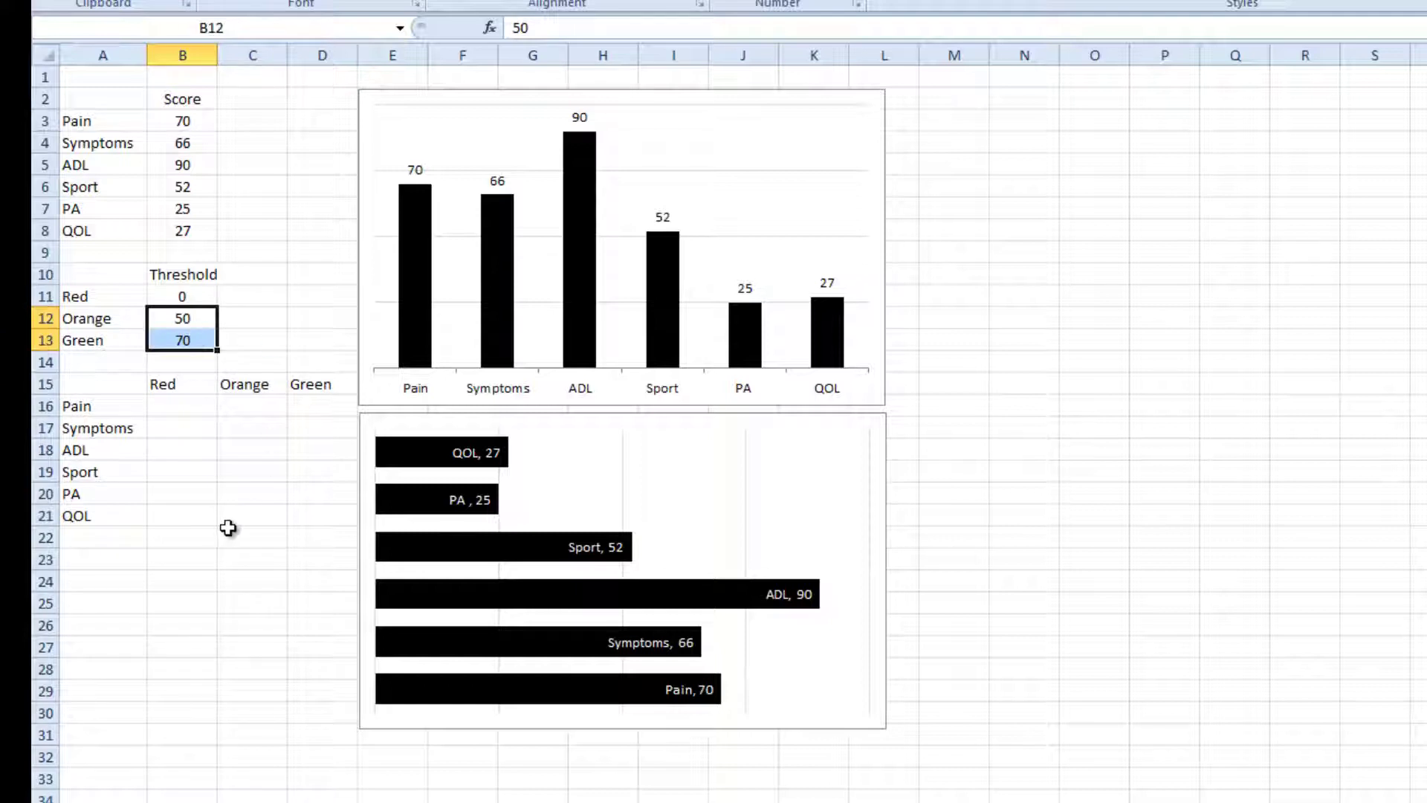
left_click(306, 388)
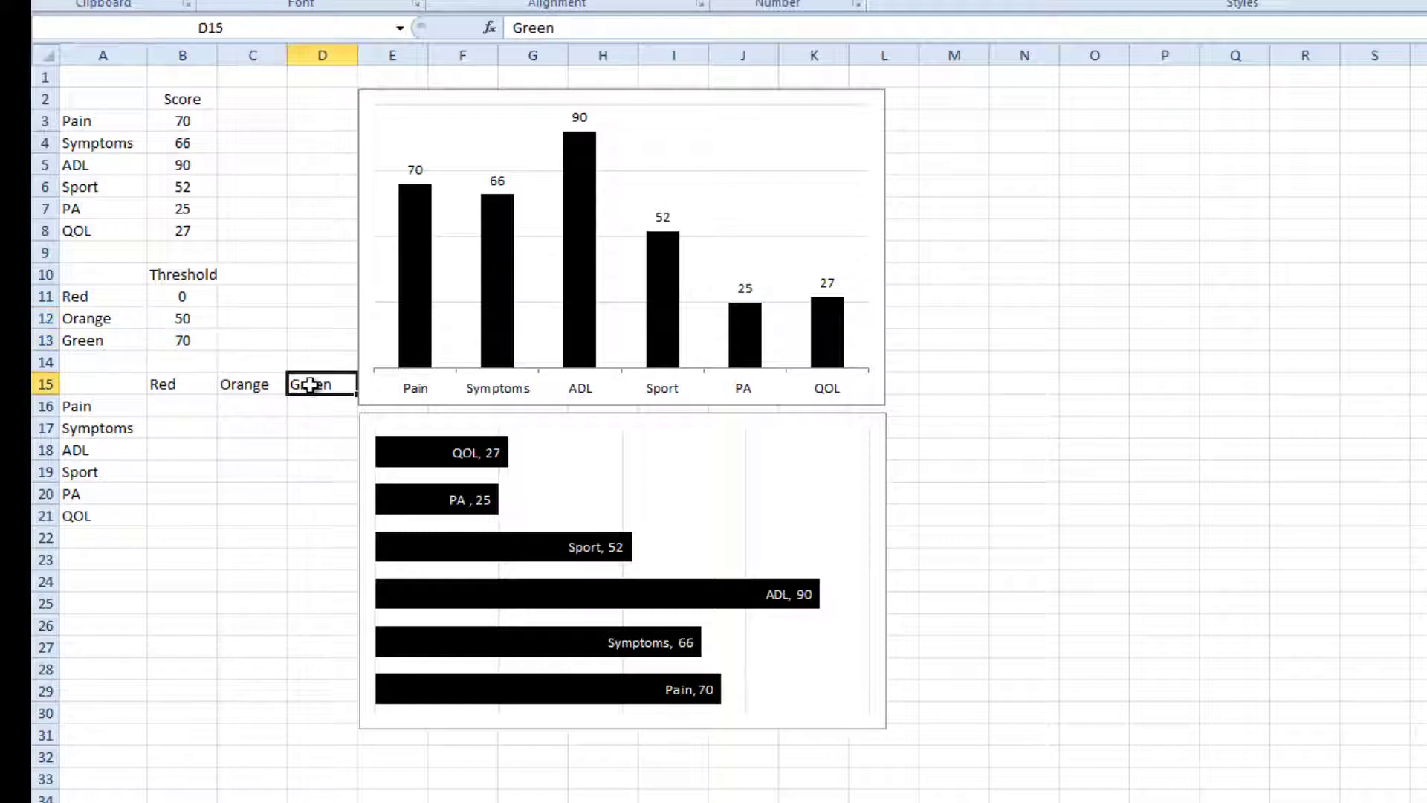
left_click(182, 340)
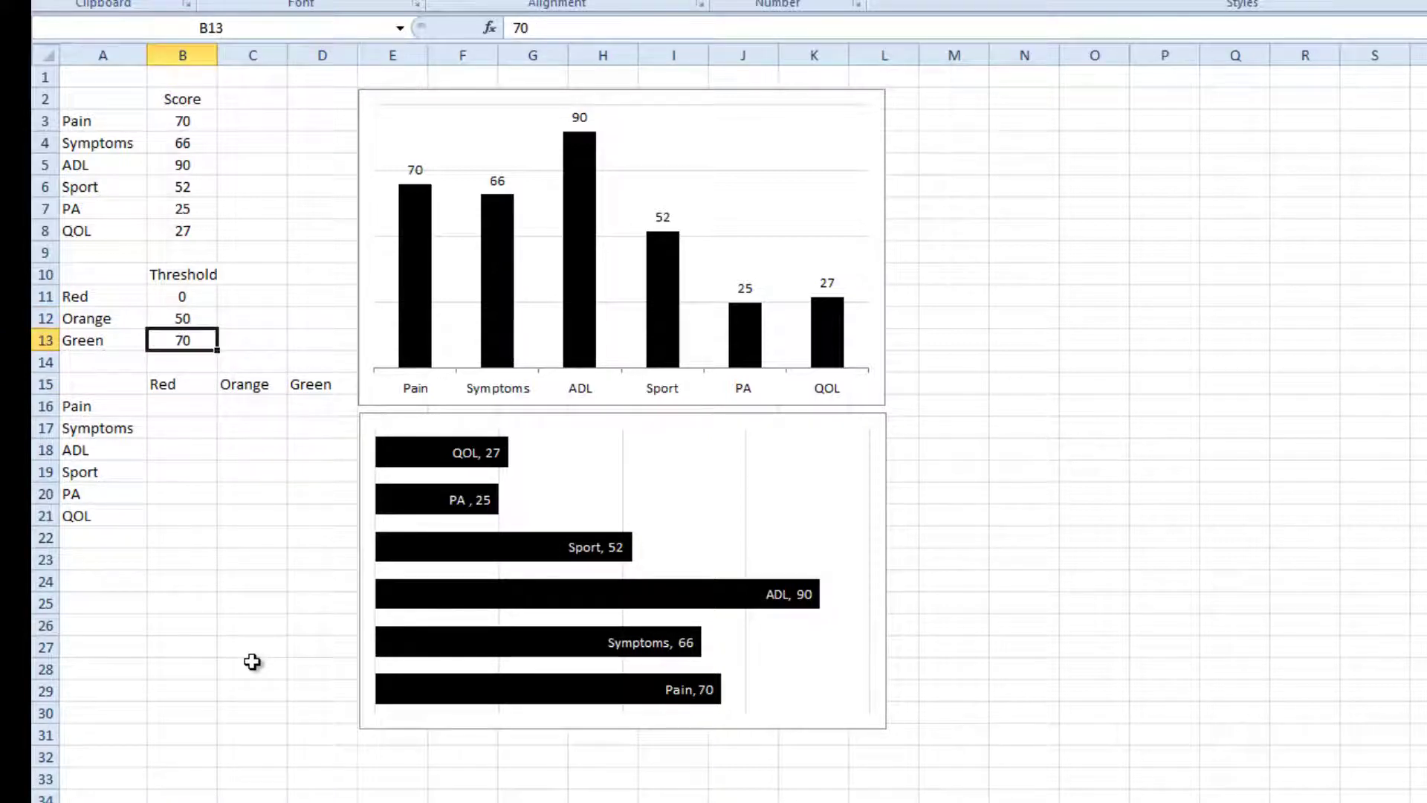
left_click(189, 406)
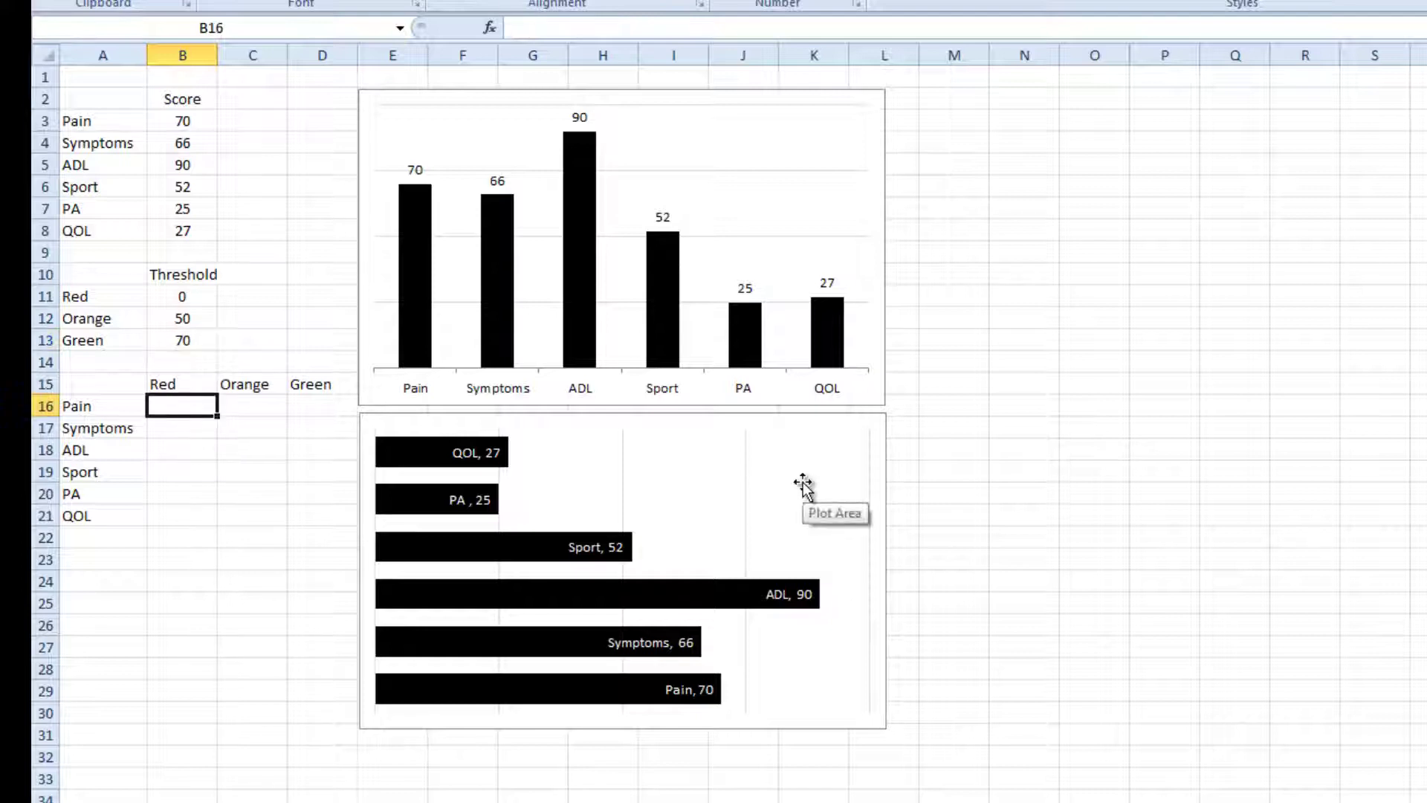
Step: Enter =IF(AND(B3>=$B$11,B3<$B$12),B3,NA()) in B16
type("=if(and")
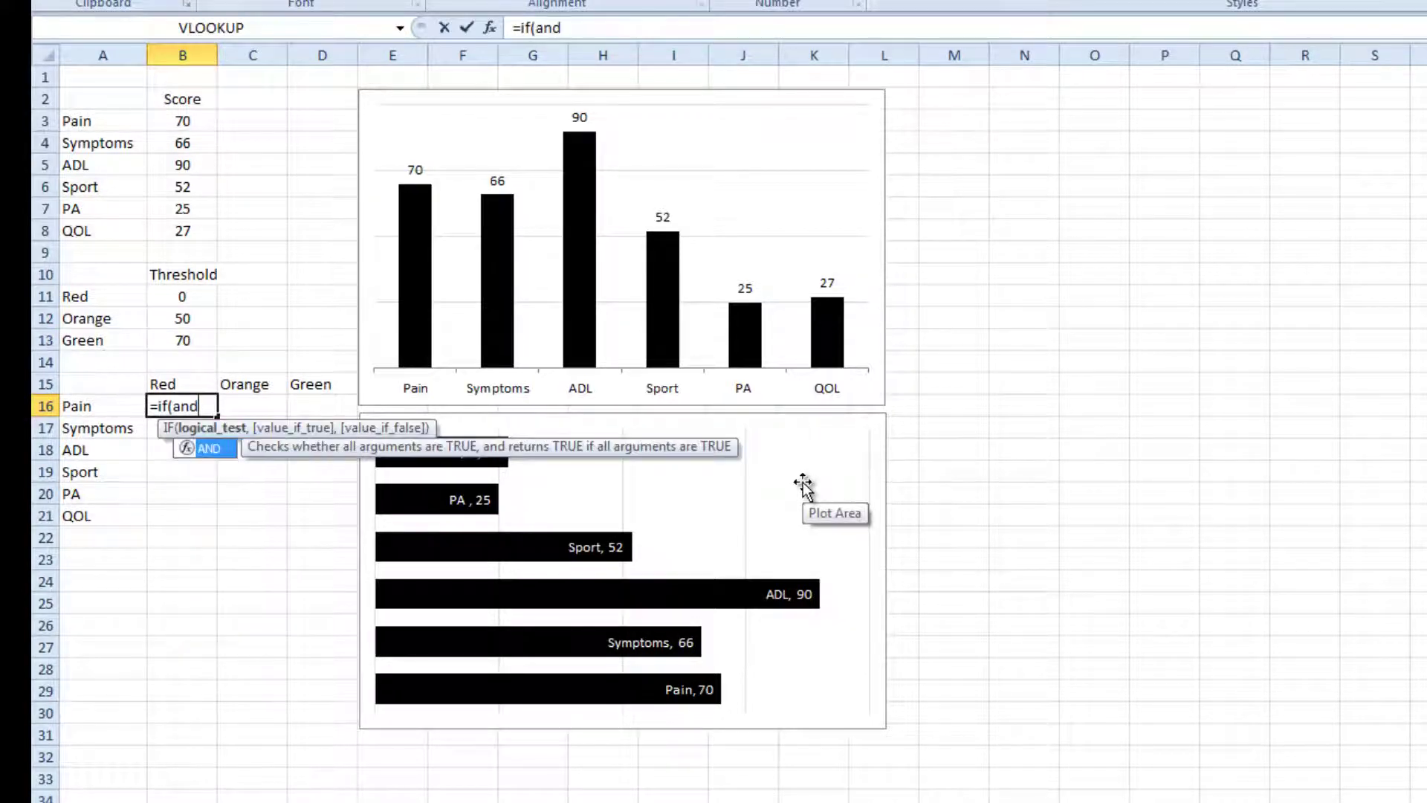
type("(")
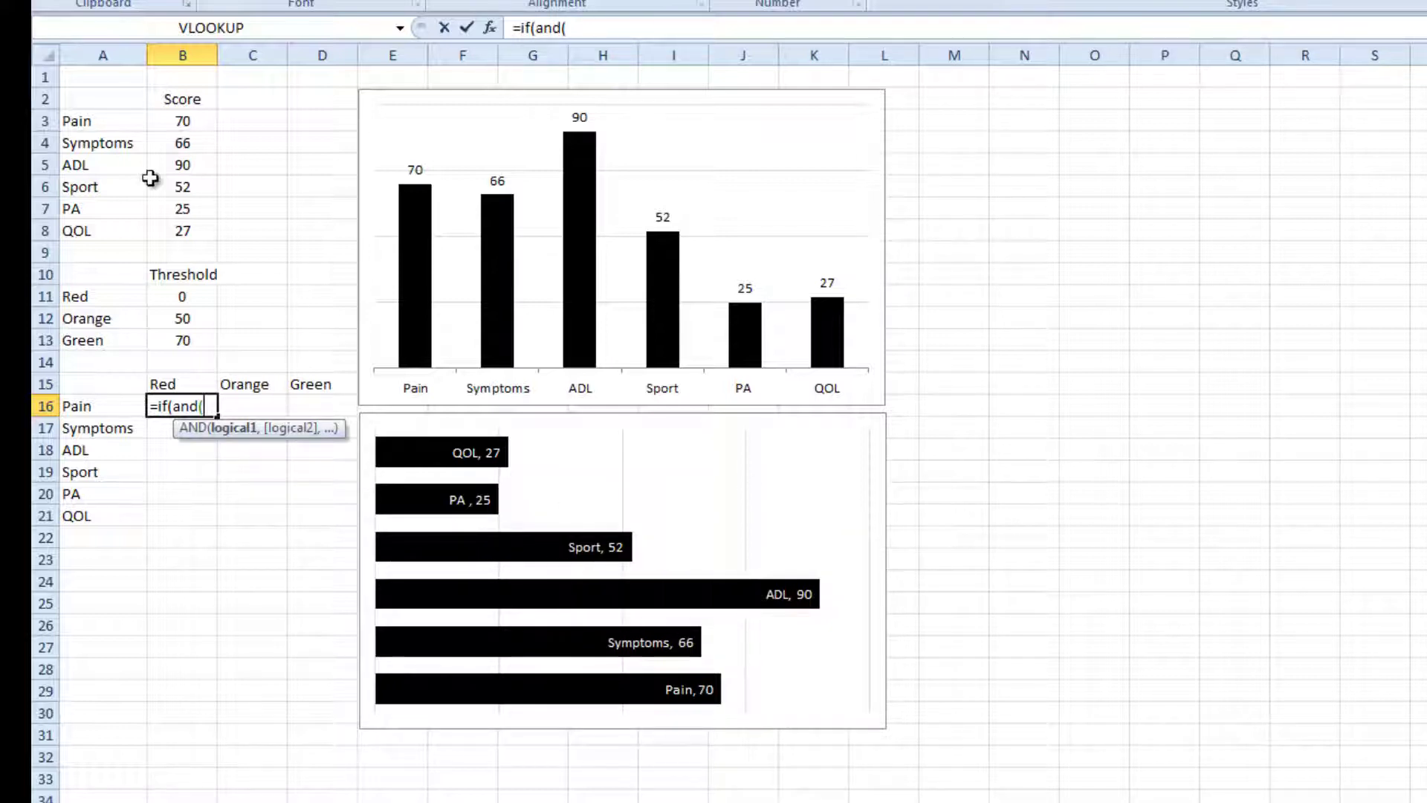
left_click(178, 118)
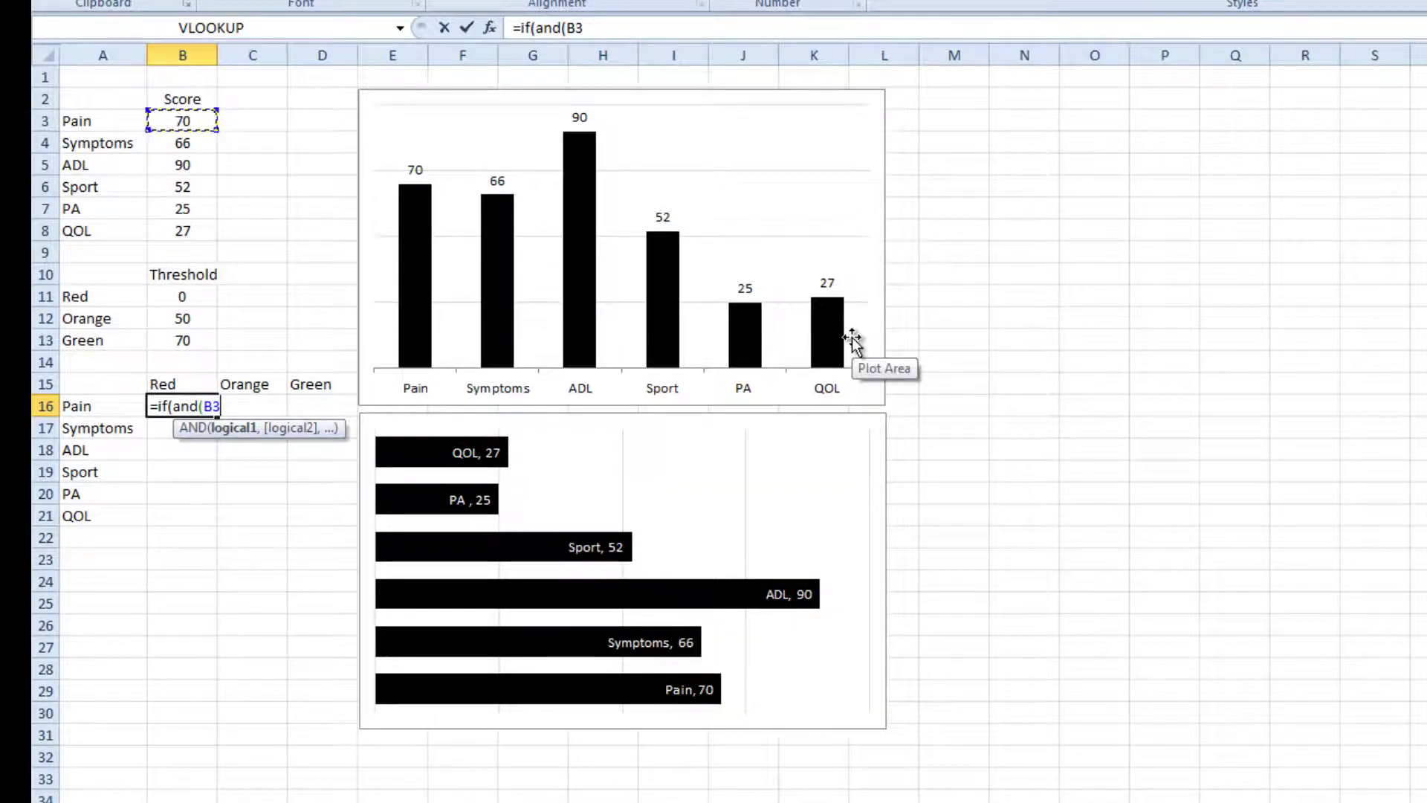
type(">=")
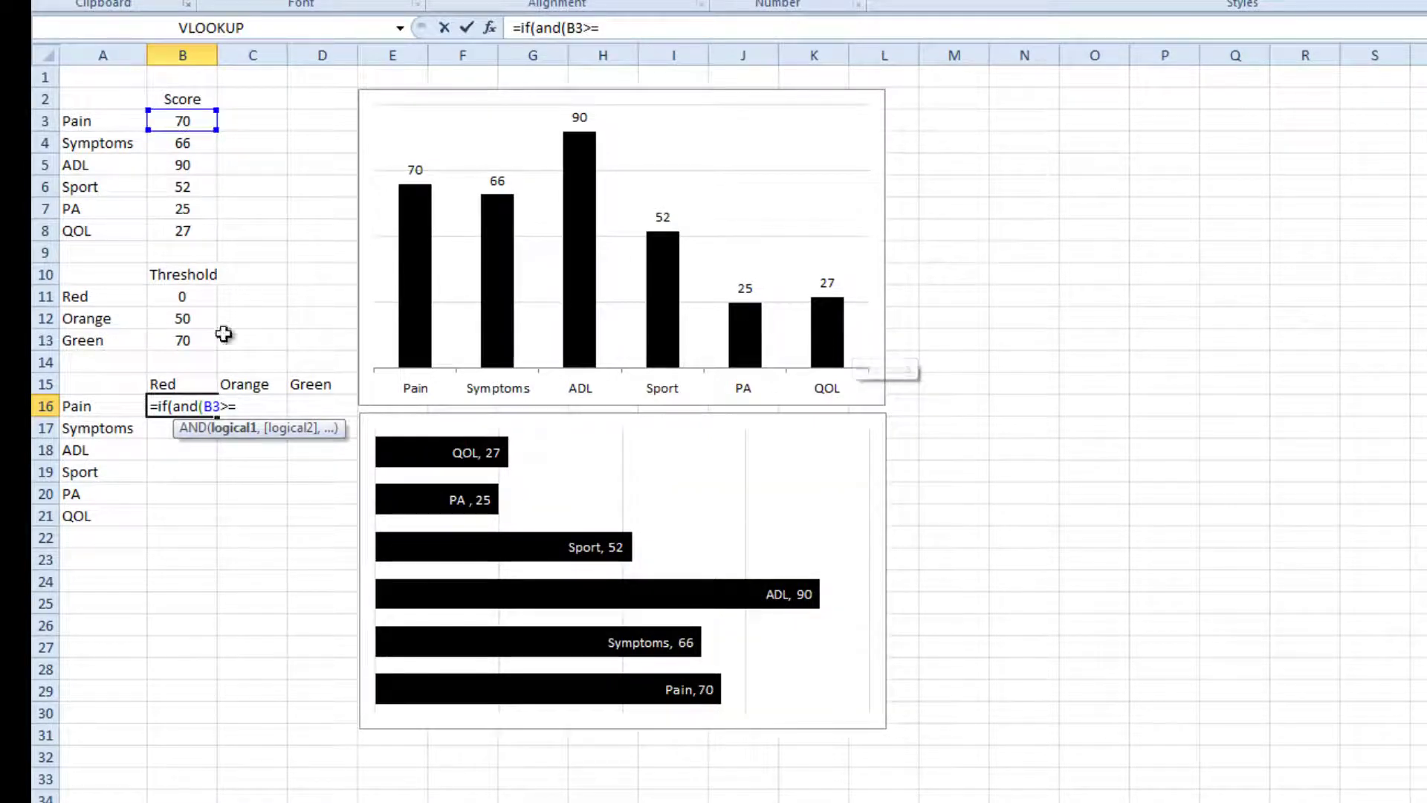
left_click(178, 297)
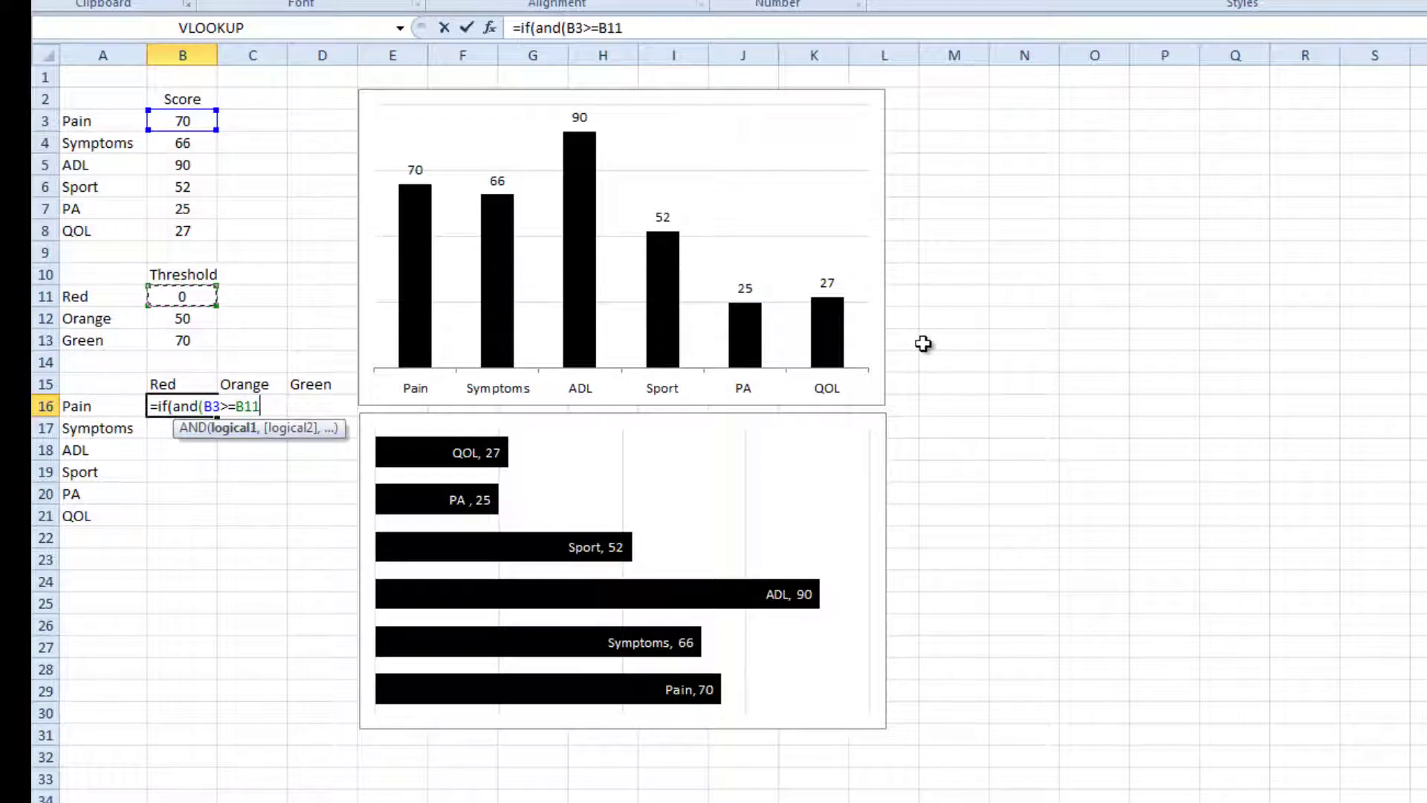
key("F4")
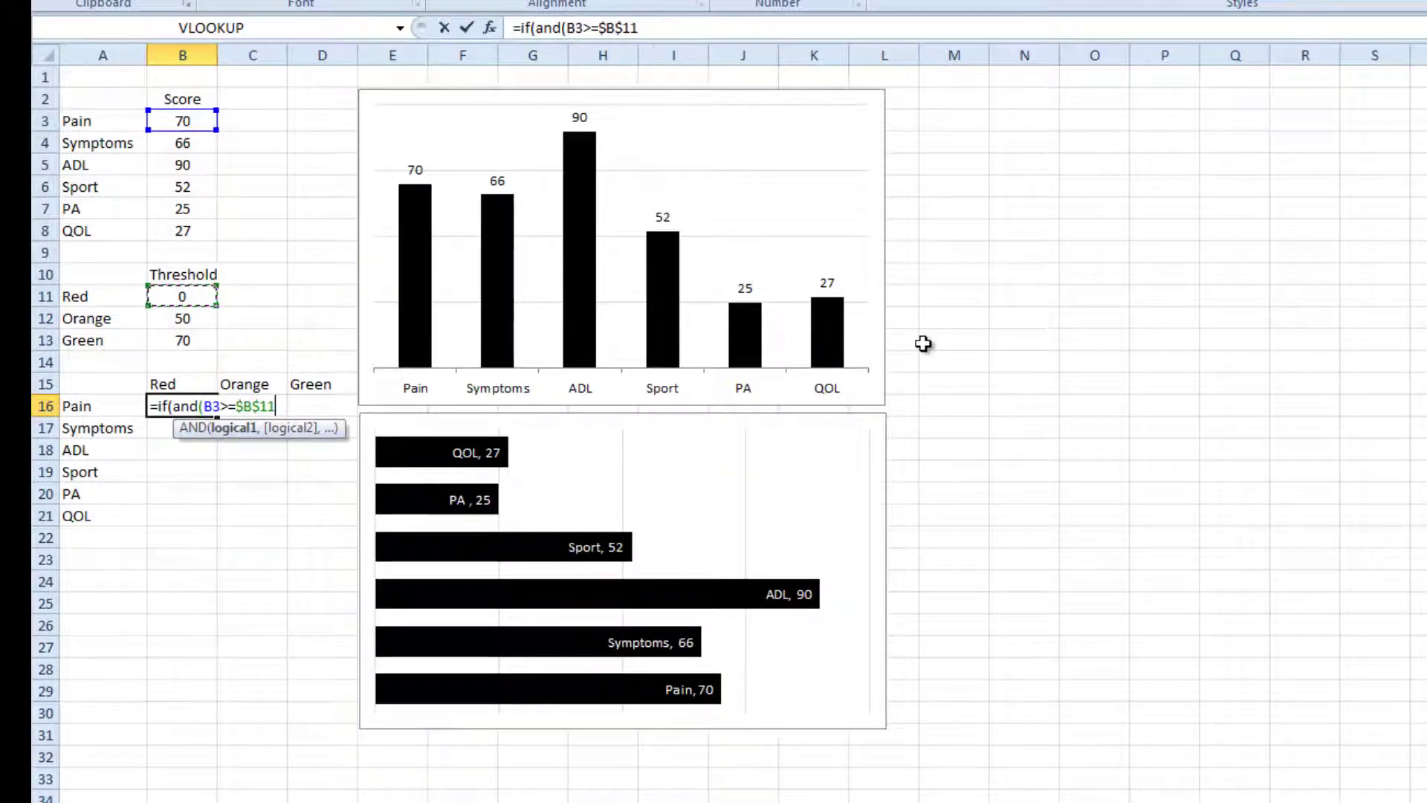
type(",")
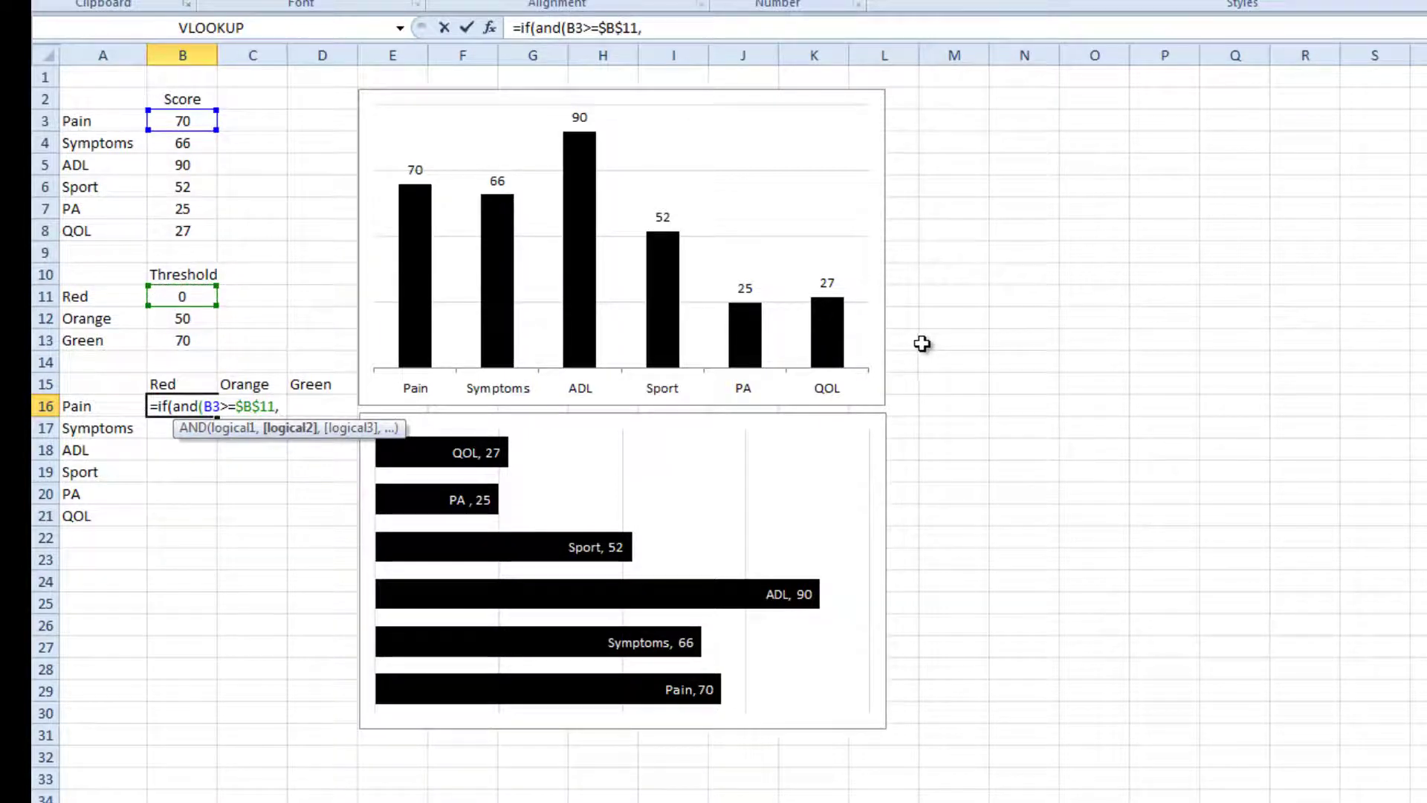
left_click(189, 122)
type("<")
left_click(177, 322)
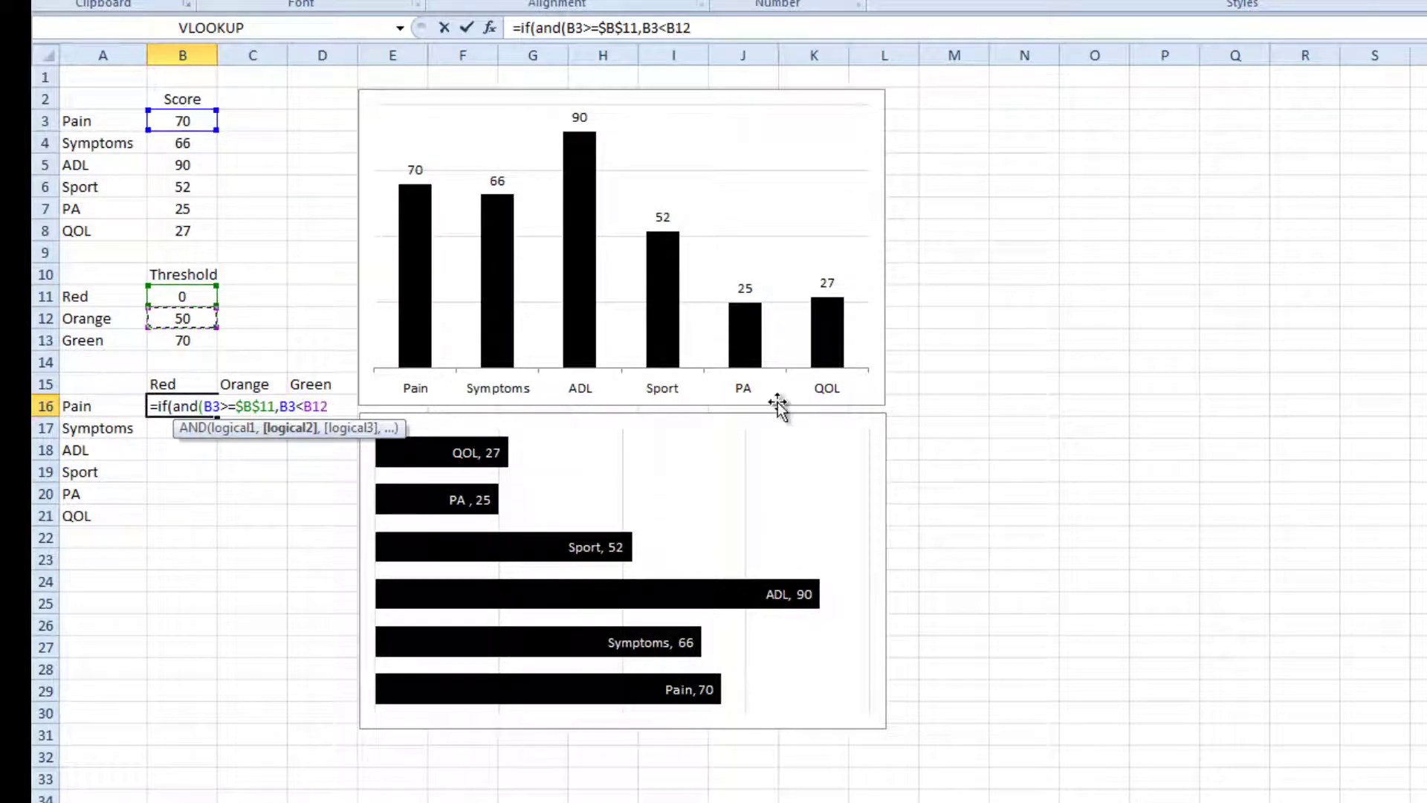
key("F4")
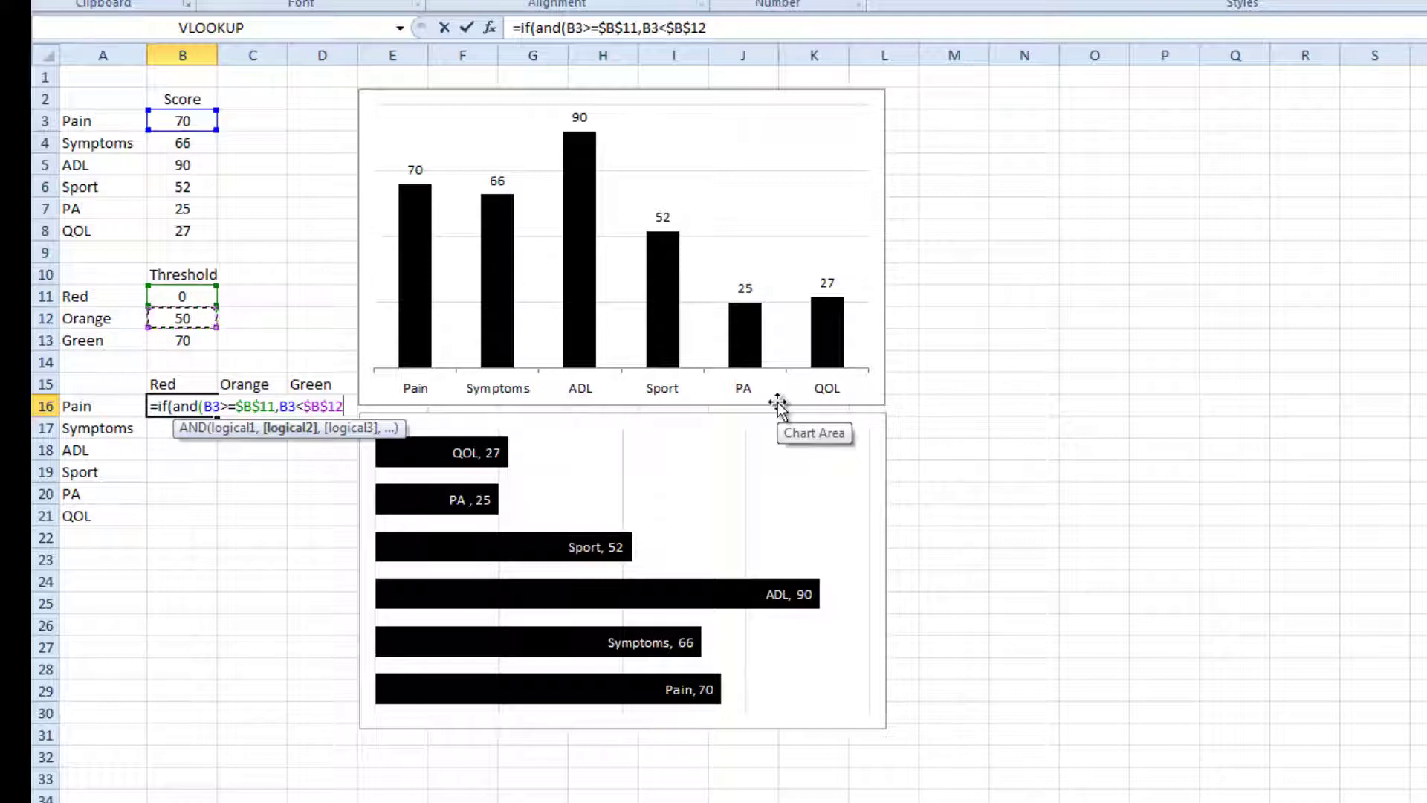
type("),")
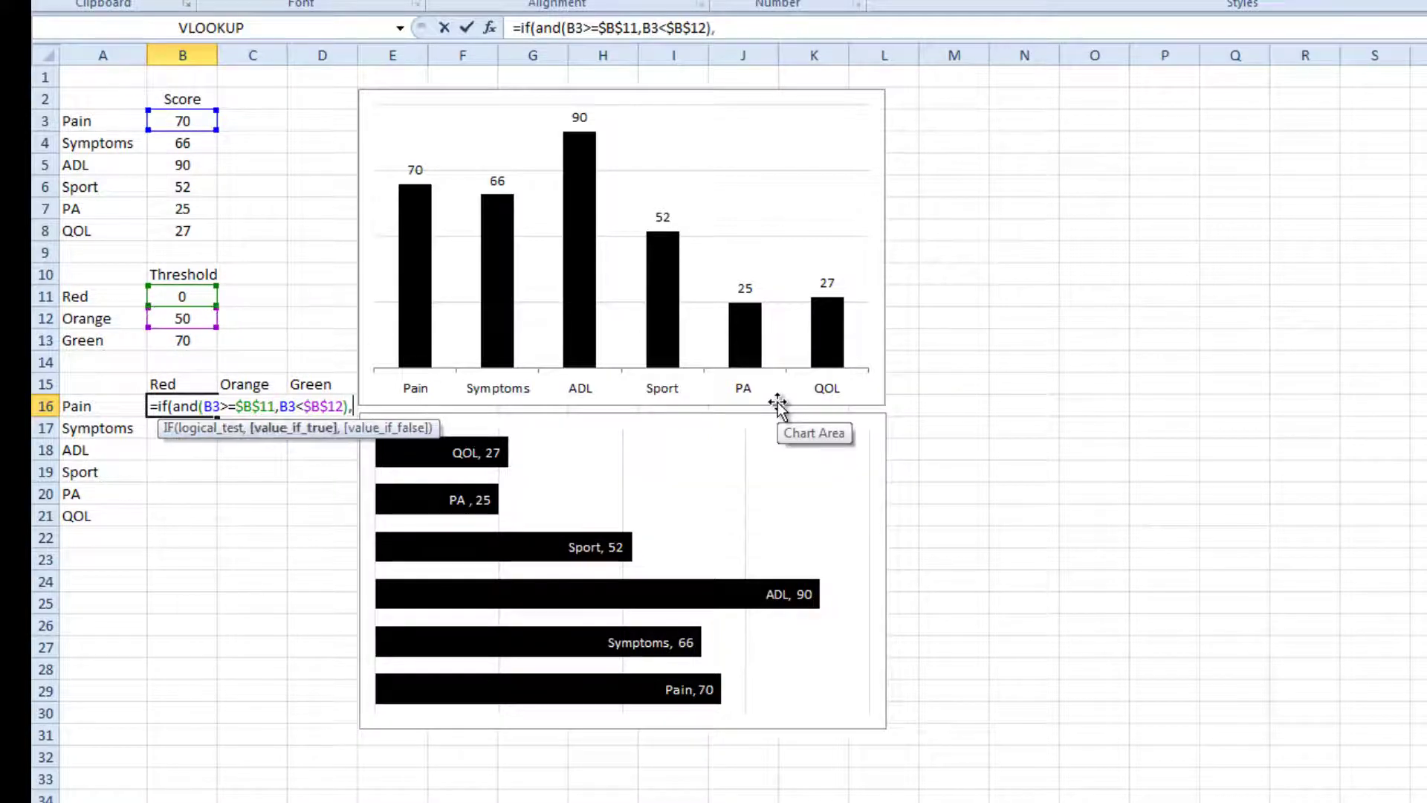
left_click(190, 120)
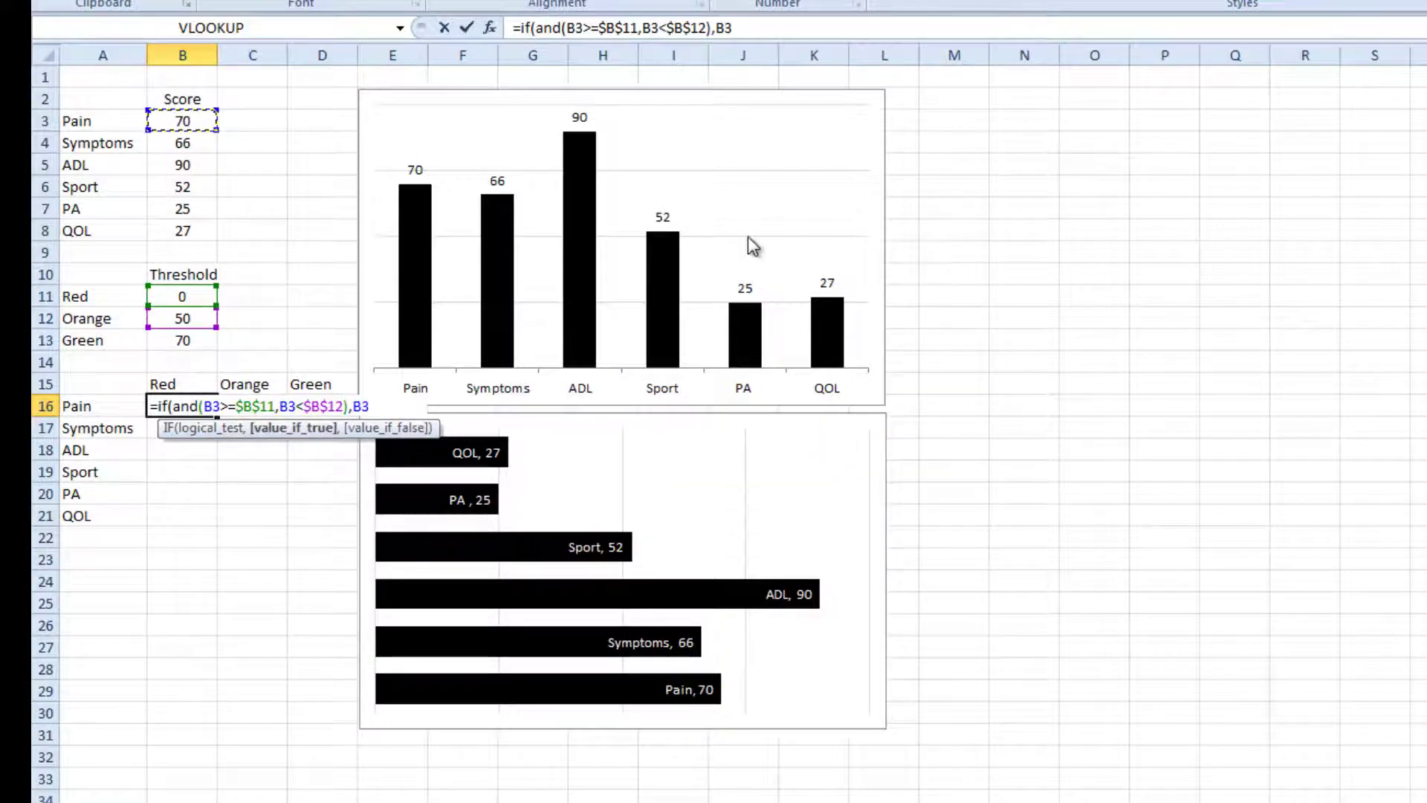
type(",na())")
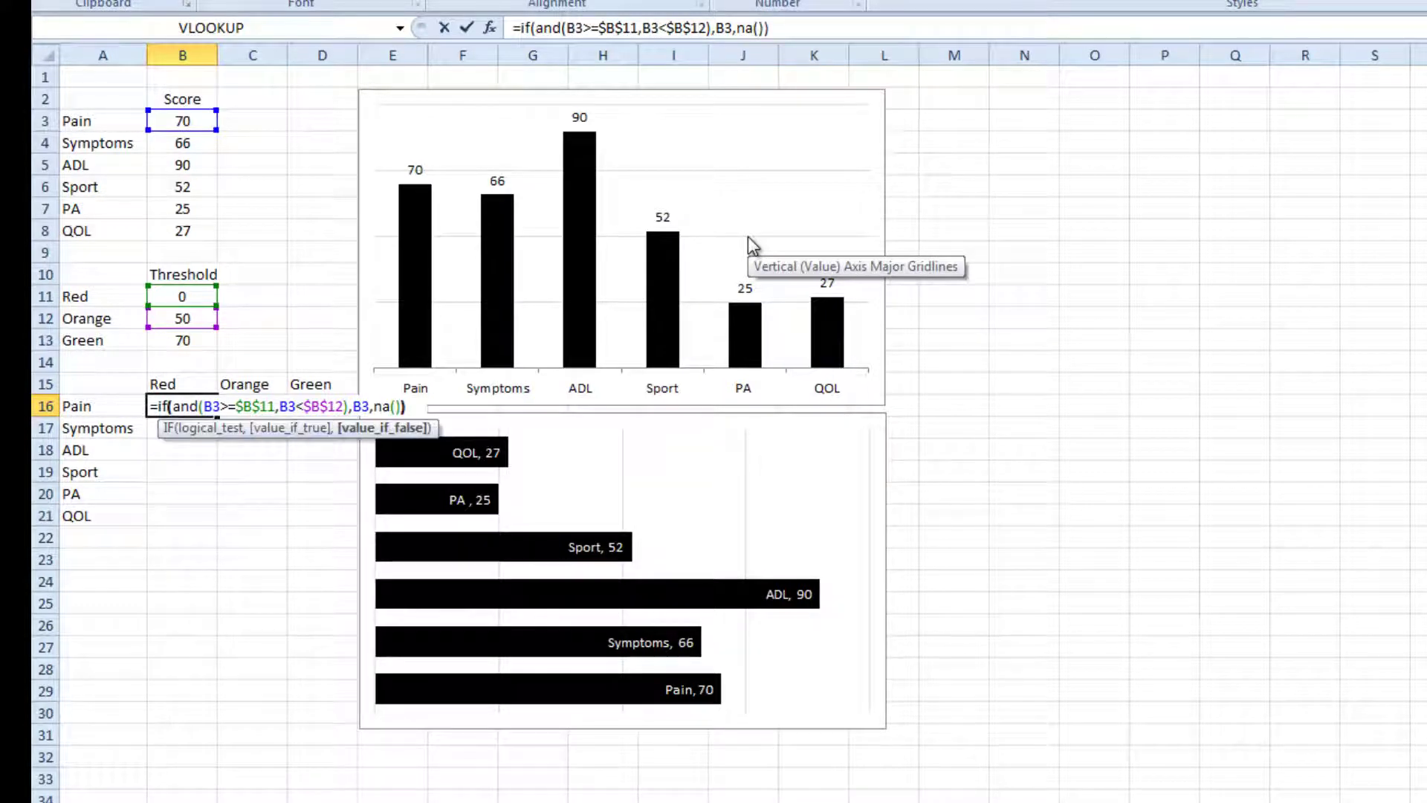
key("Return")
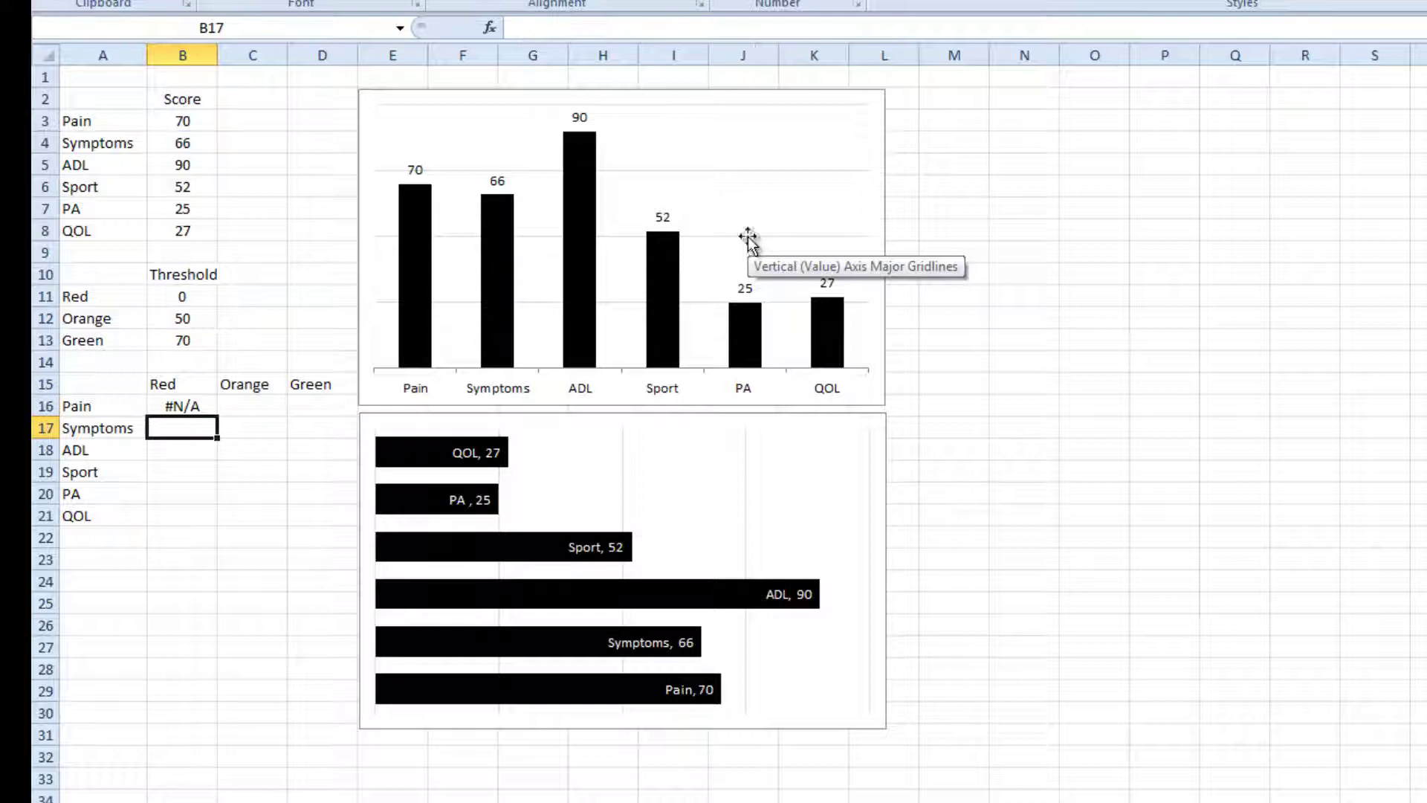
Step: Fill the Red formula down to B21
left_click(208, 406)
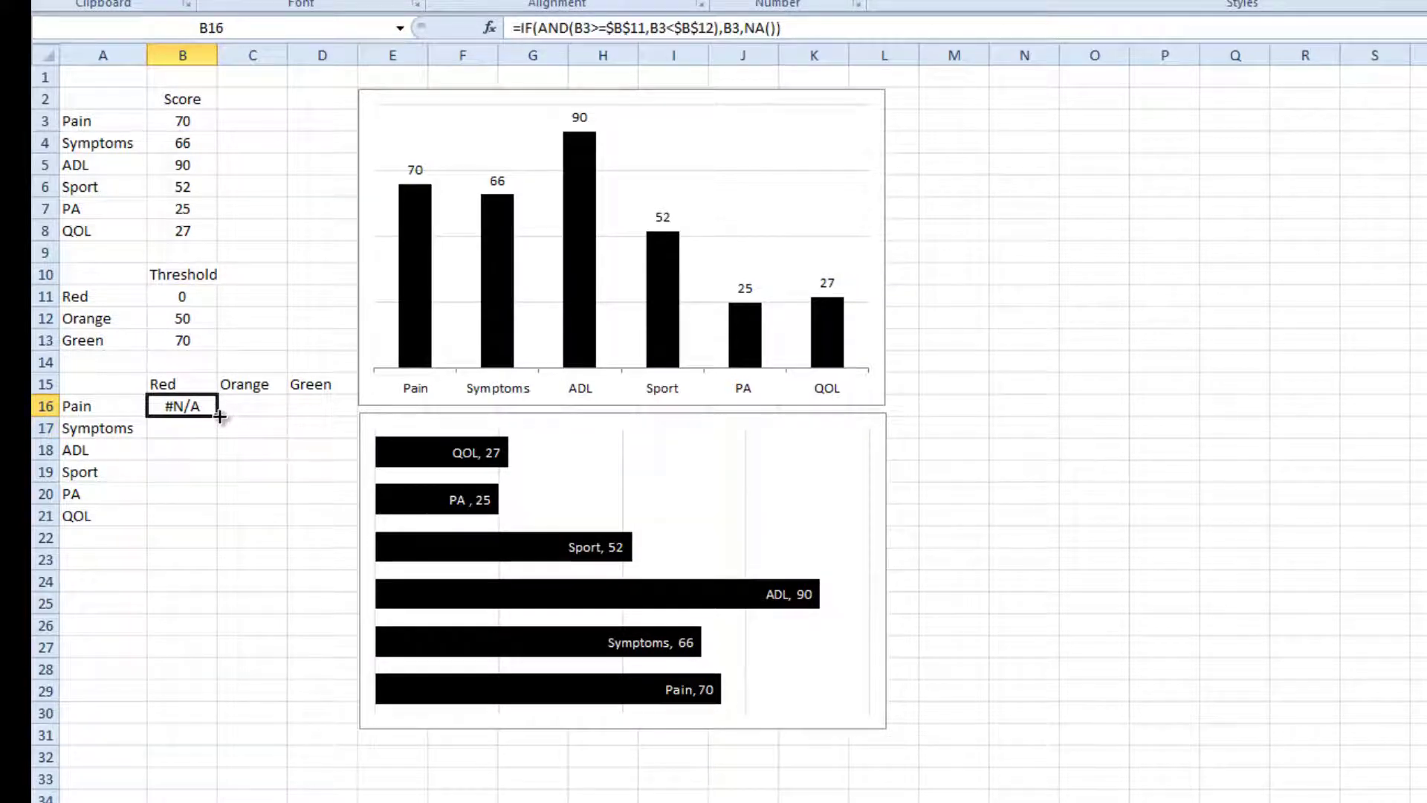
left_click_drag(219, 416, 216, 525)
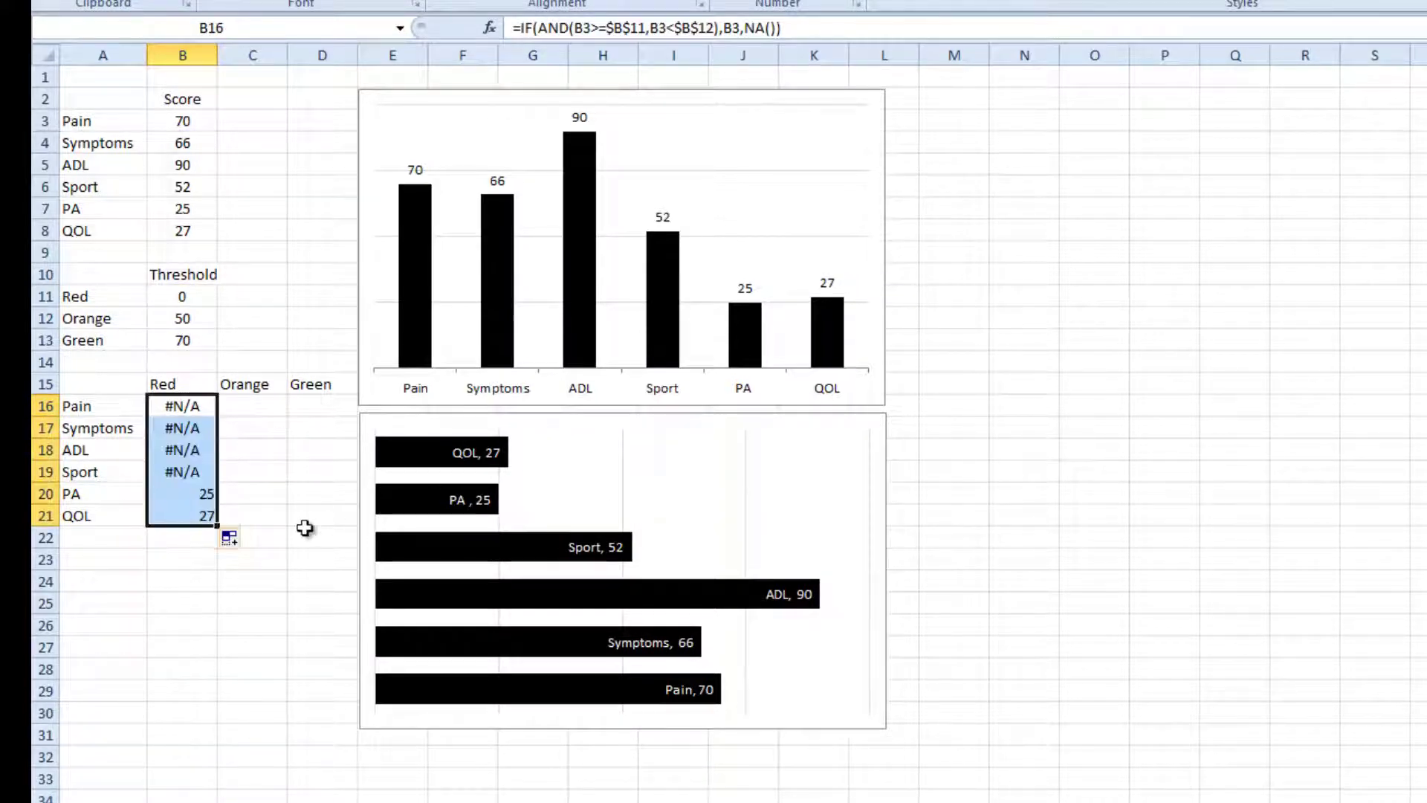
left_click(194, 576)
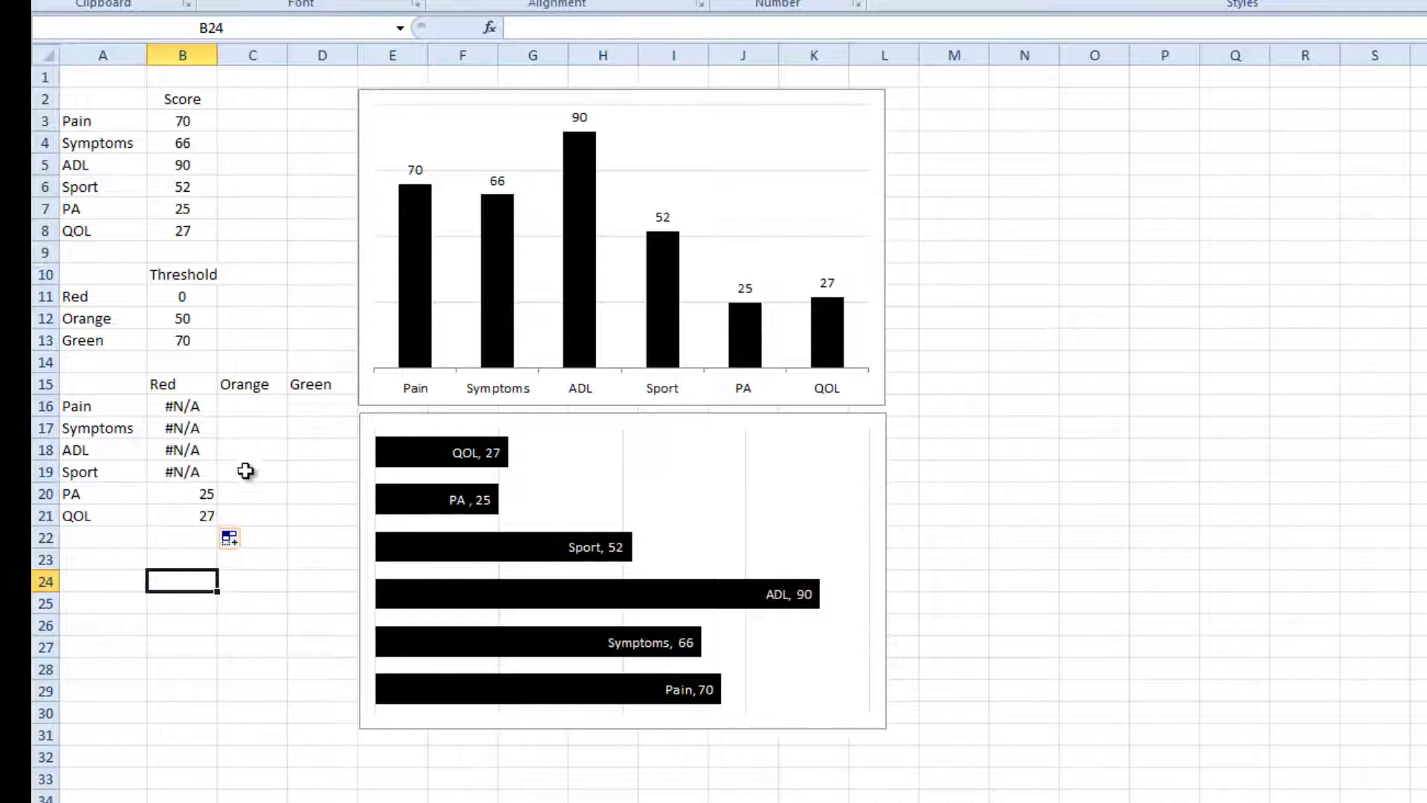
left_click(257, 406)
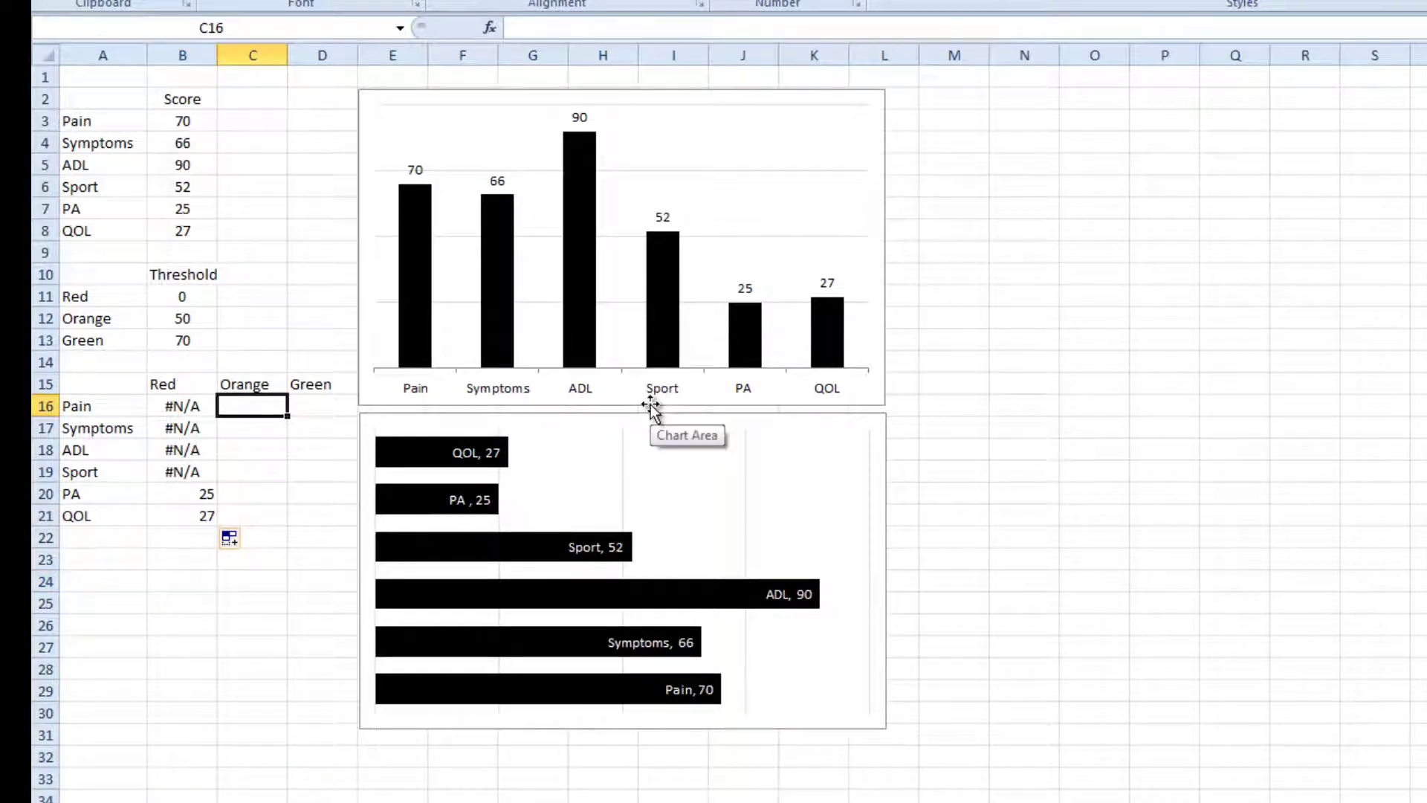
Step: Build the C16 test AND(B3>=$B$12,B3<$B$13) with absolute threshold references
type("=if(")
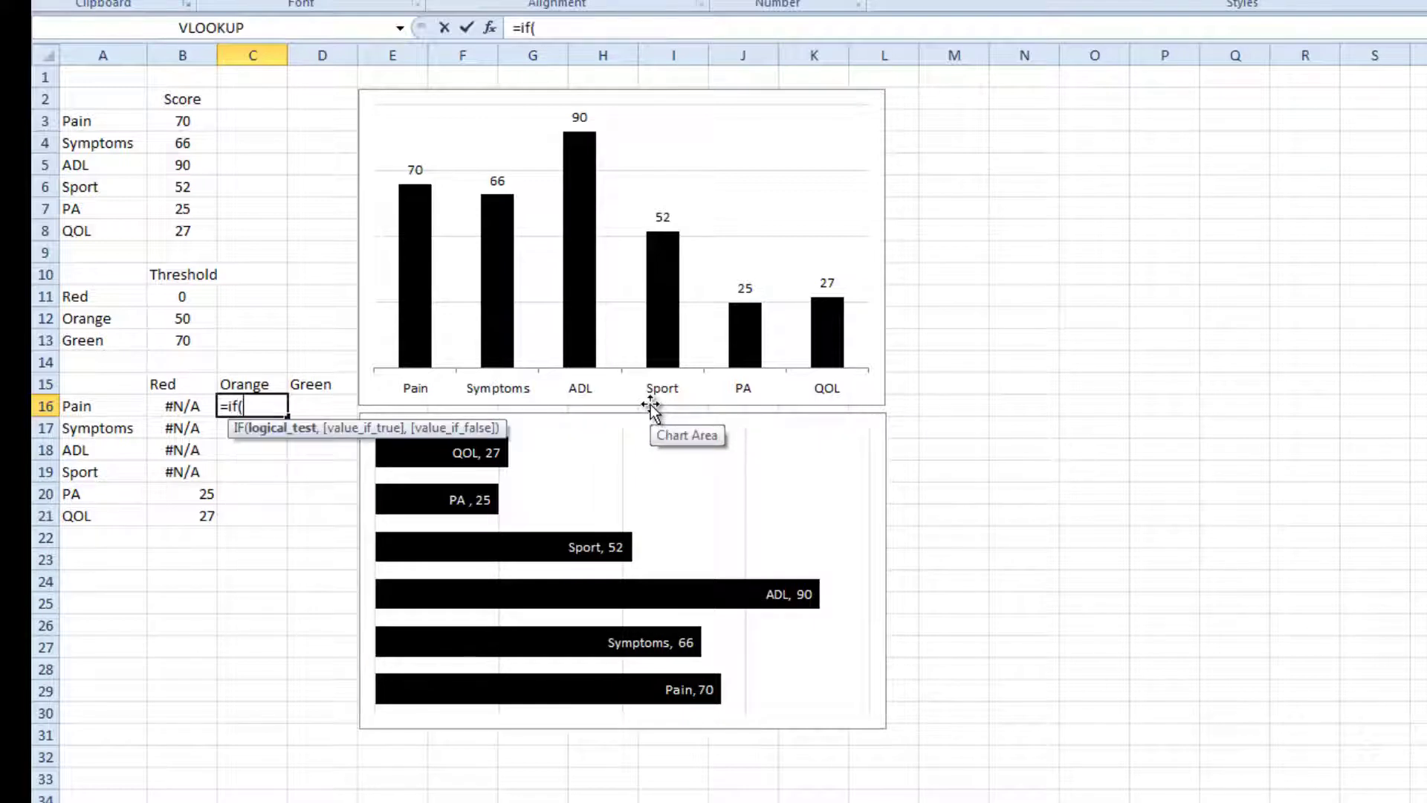
left_click(175, 122)
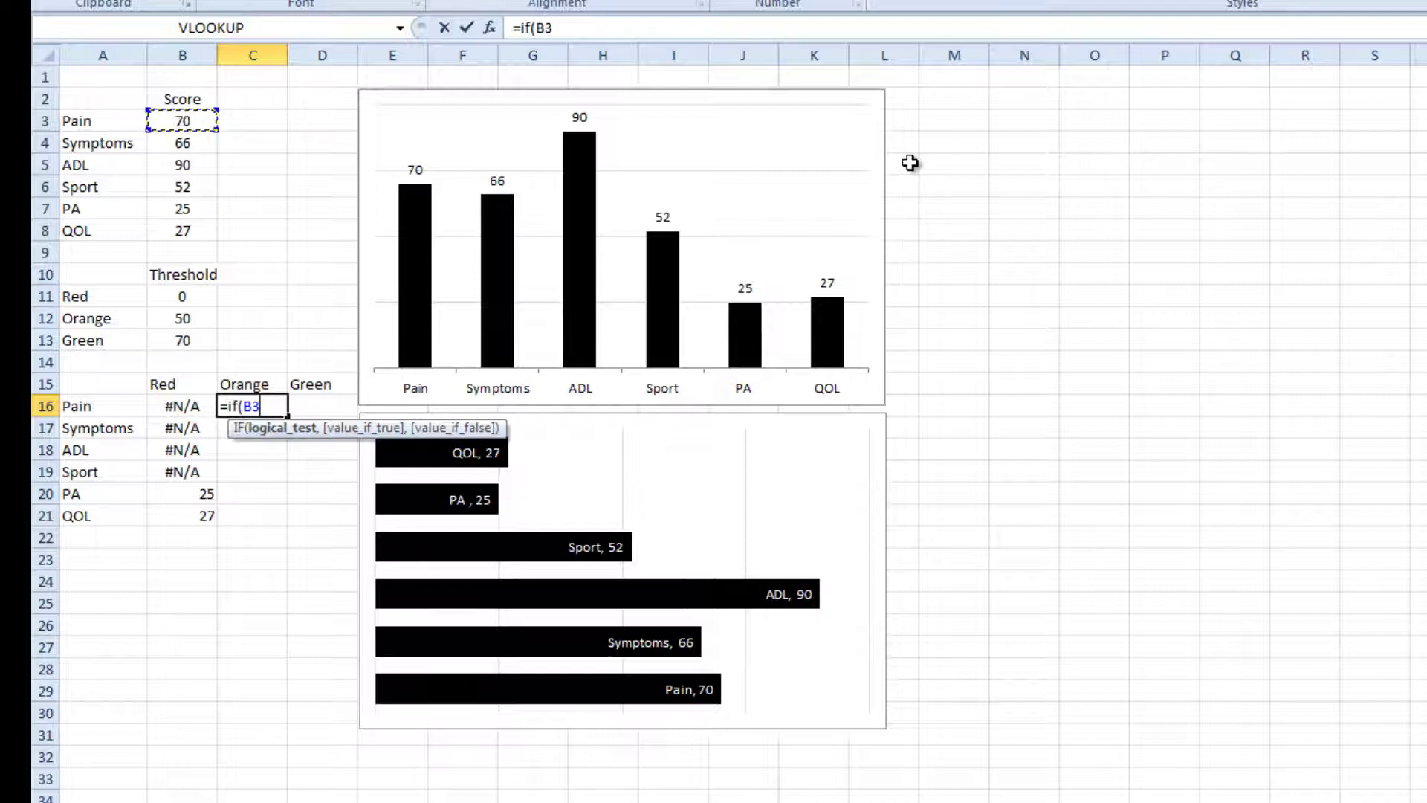
type(">=")
left_click(166, 321)
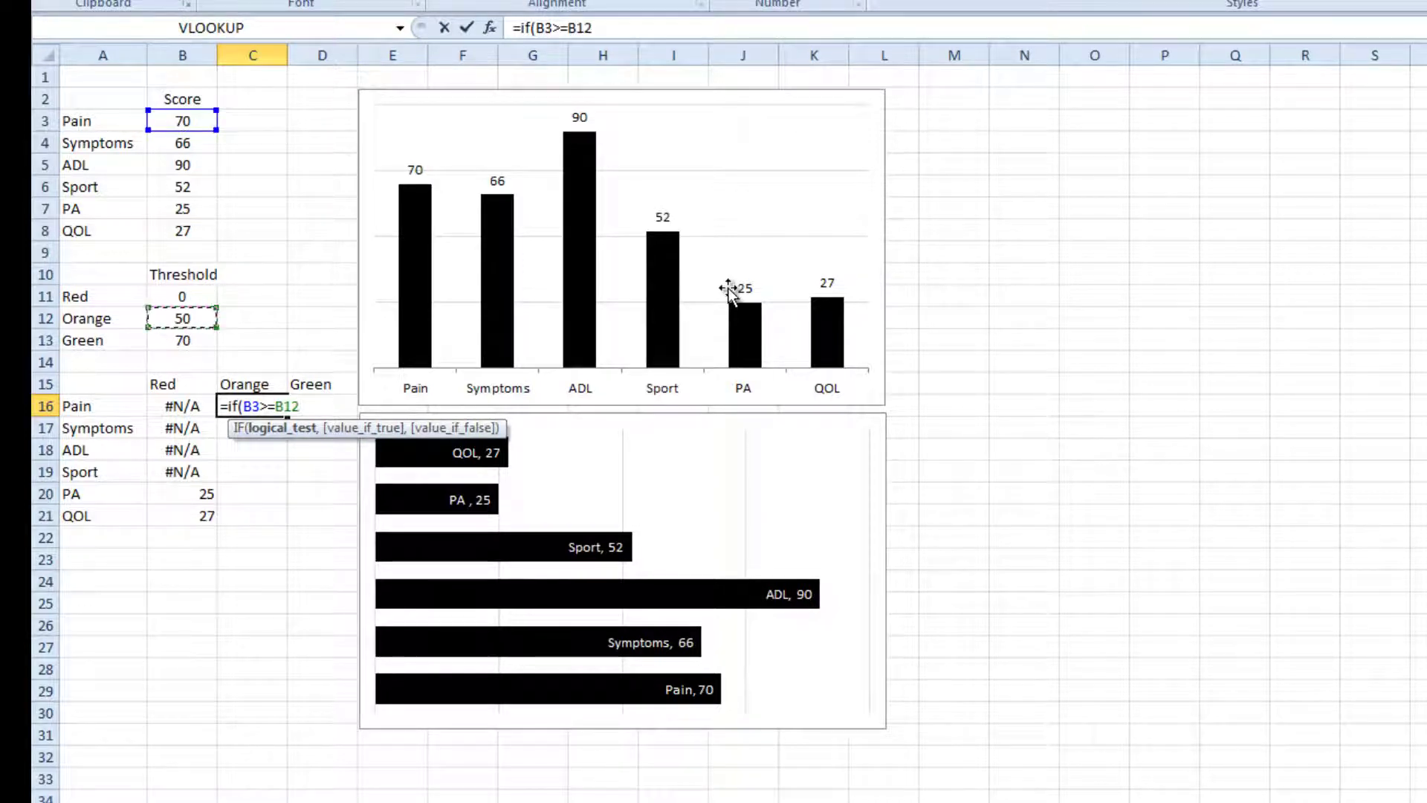
type(",")
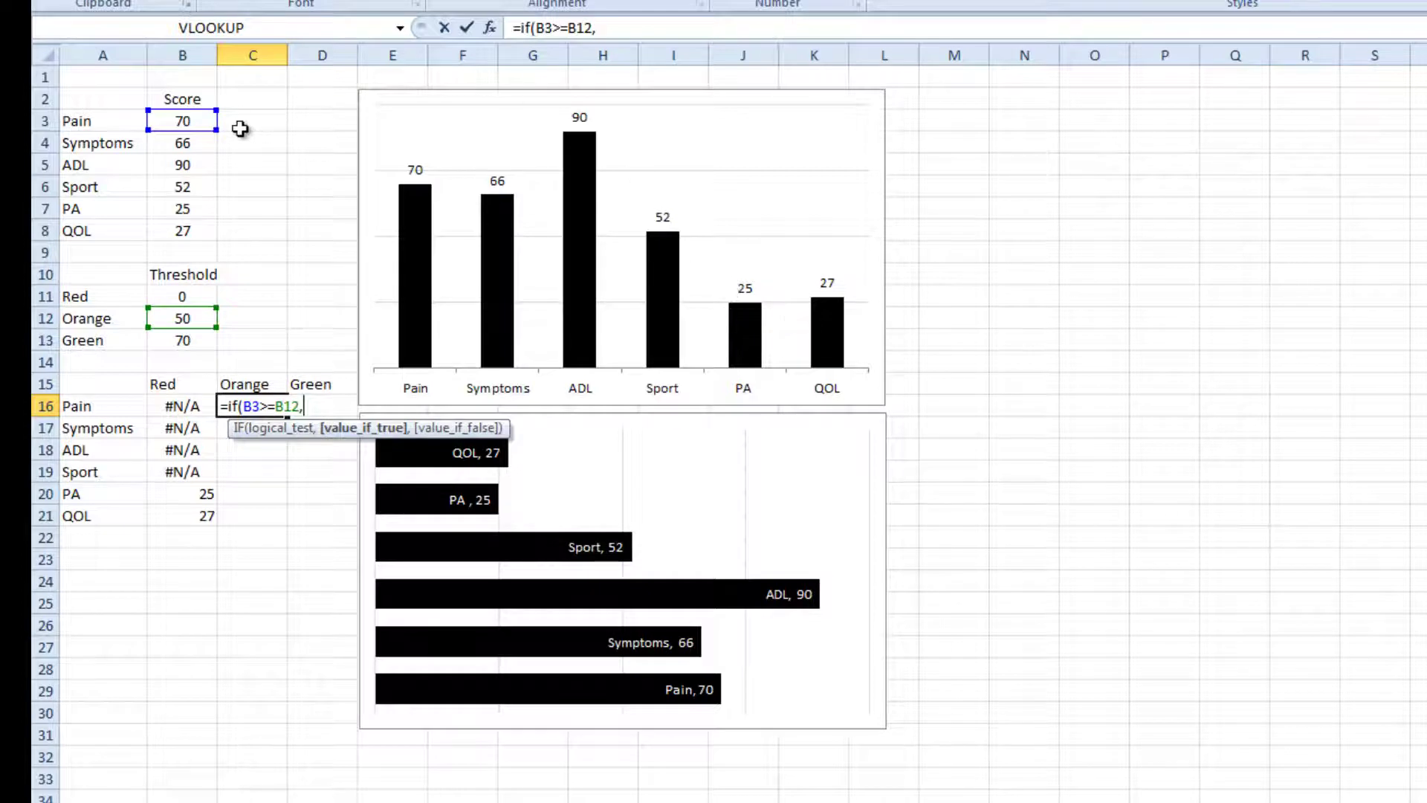
left_click(535, 30)
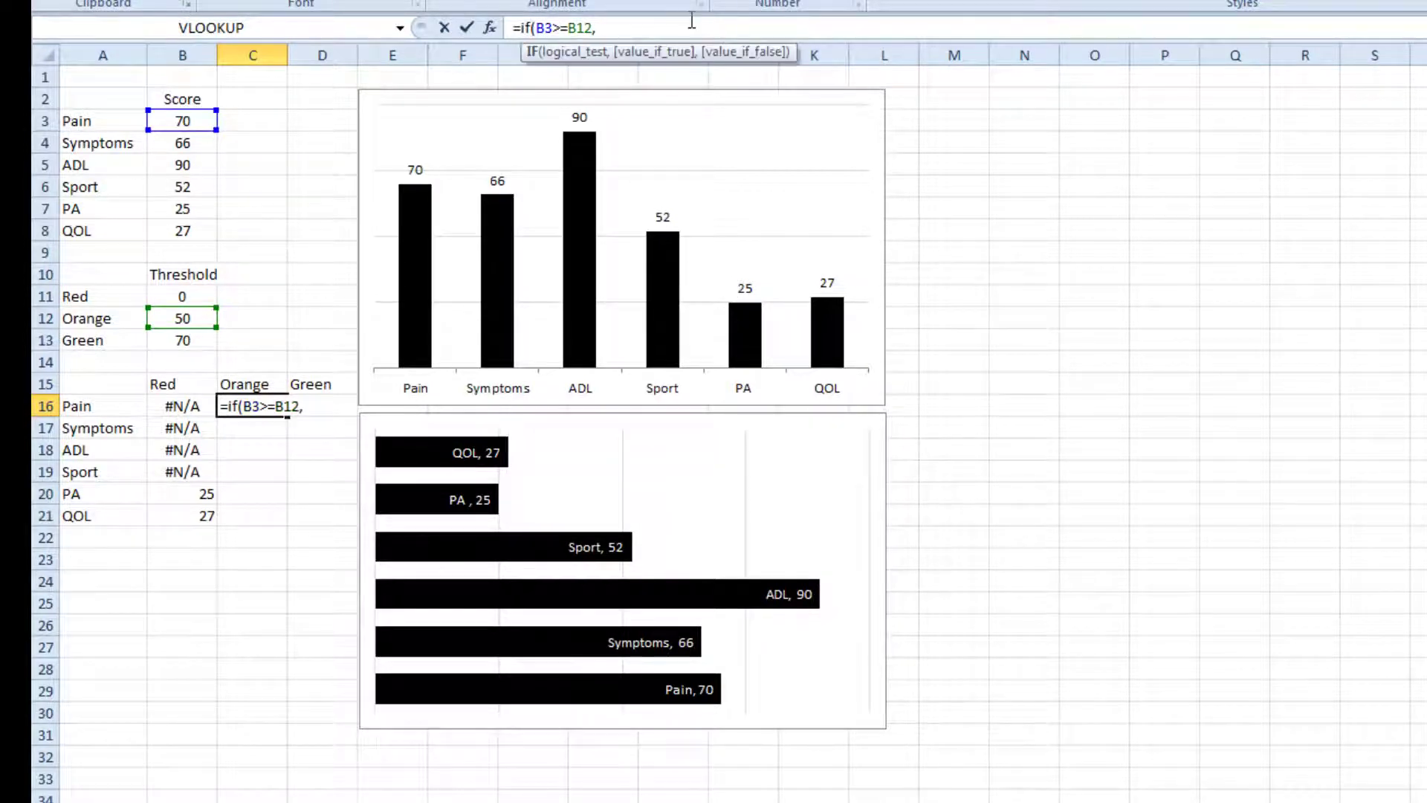
left_click(540, 22)
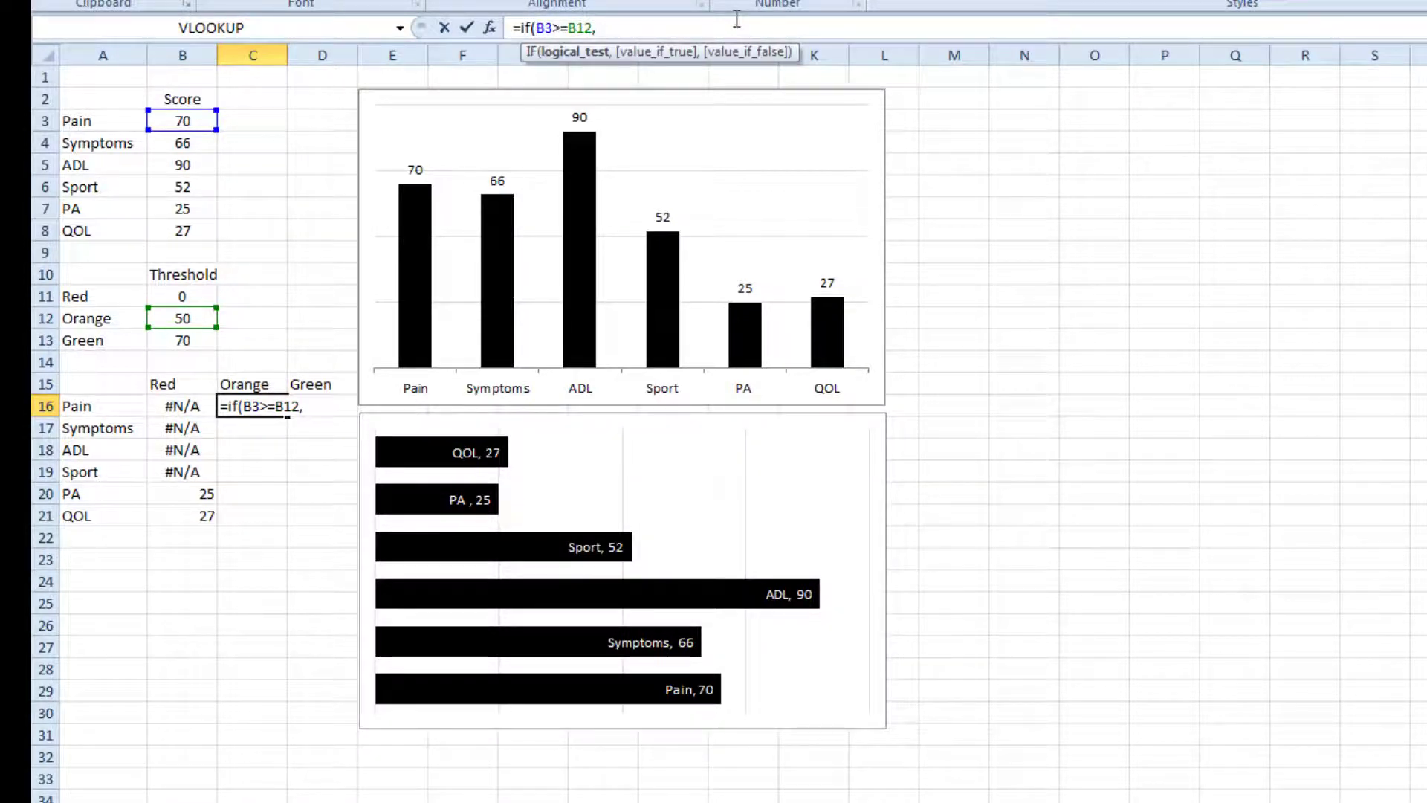
type("and(")
left_click(736, 19)
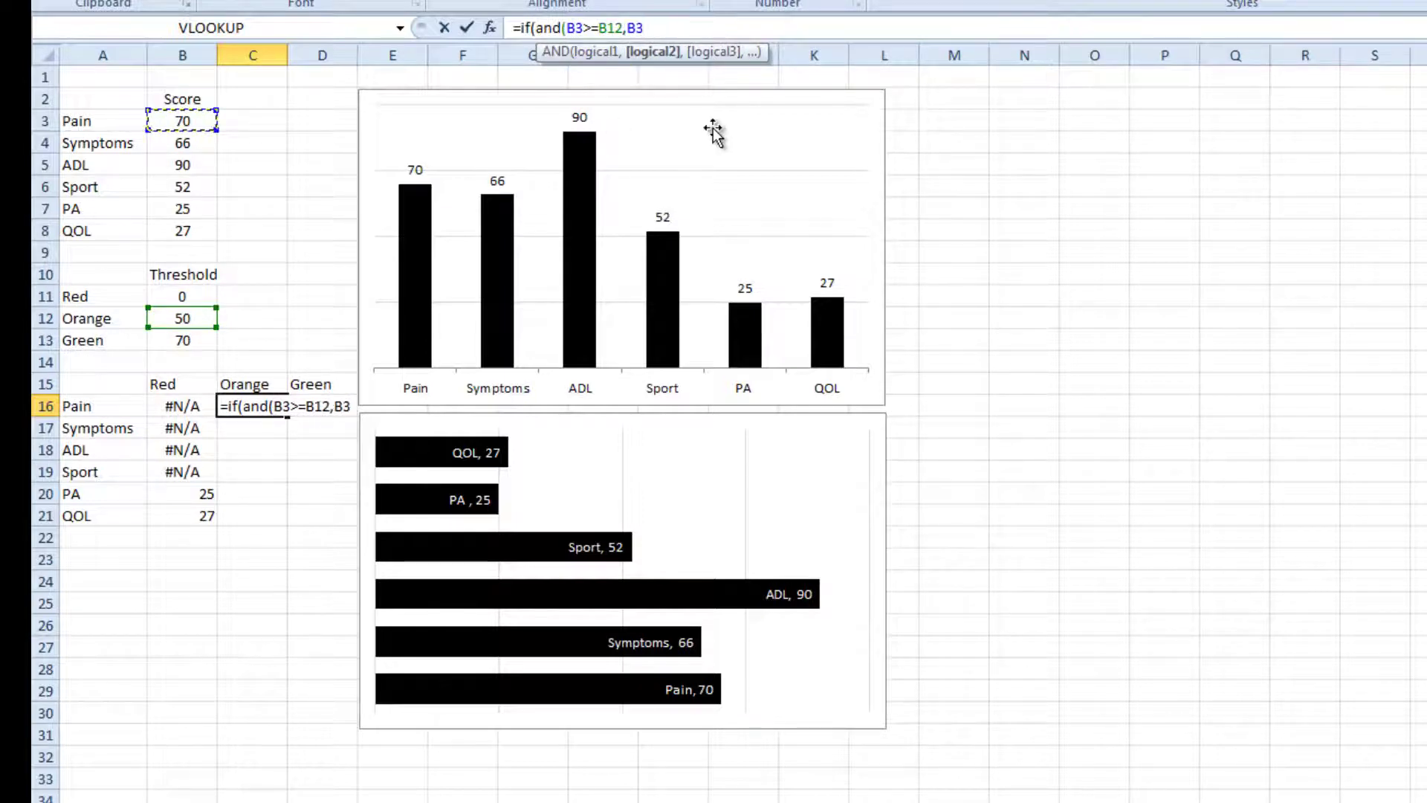
type("<")
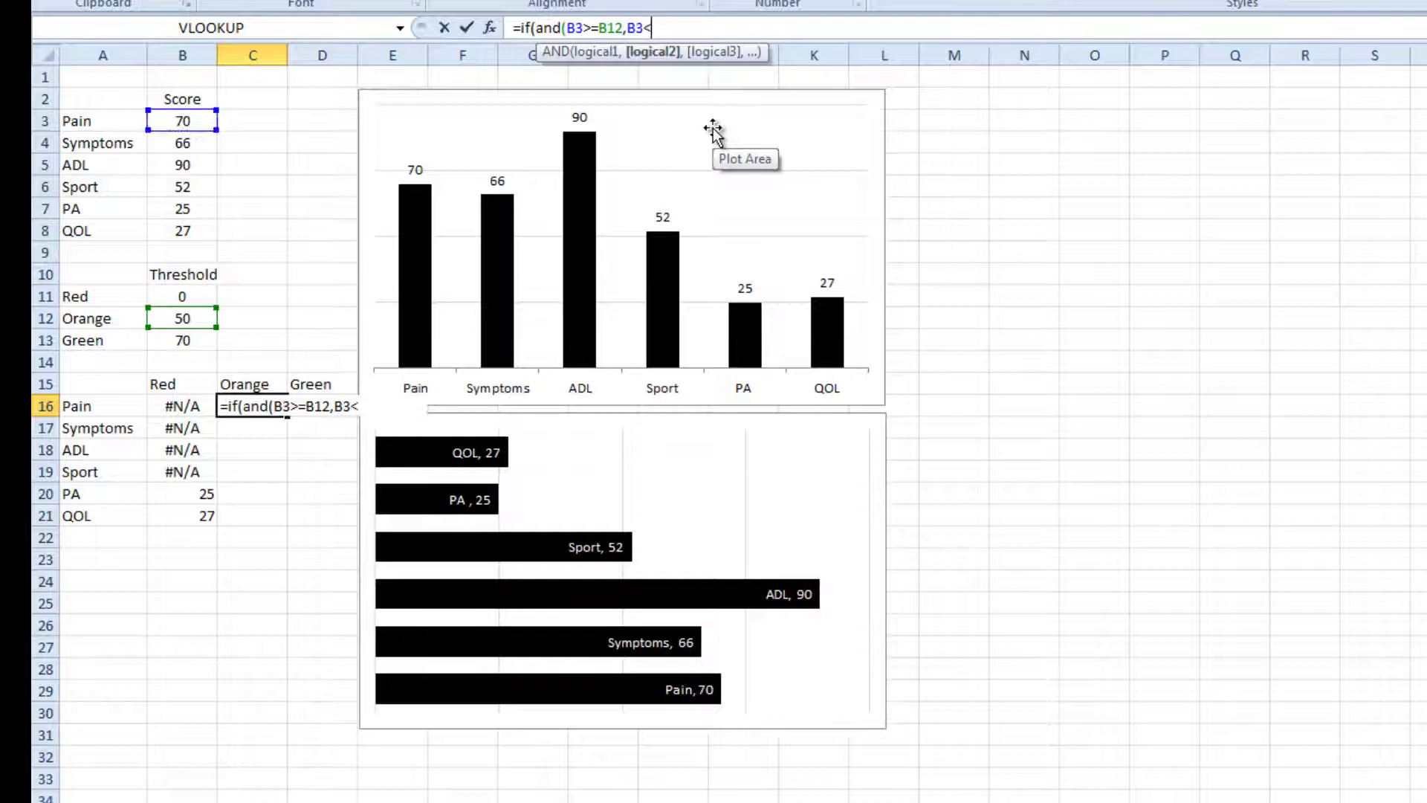
left_click(178, 342)
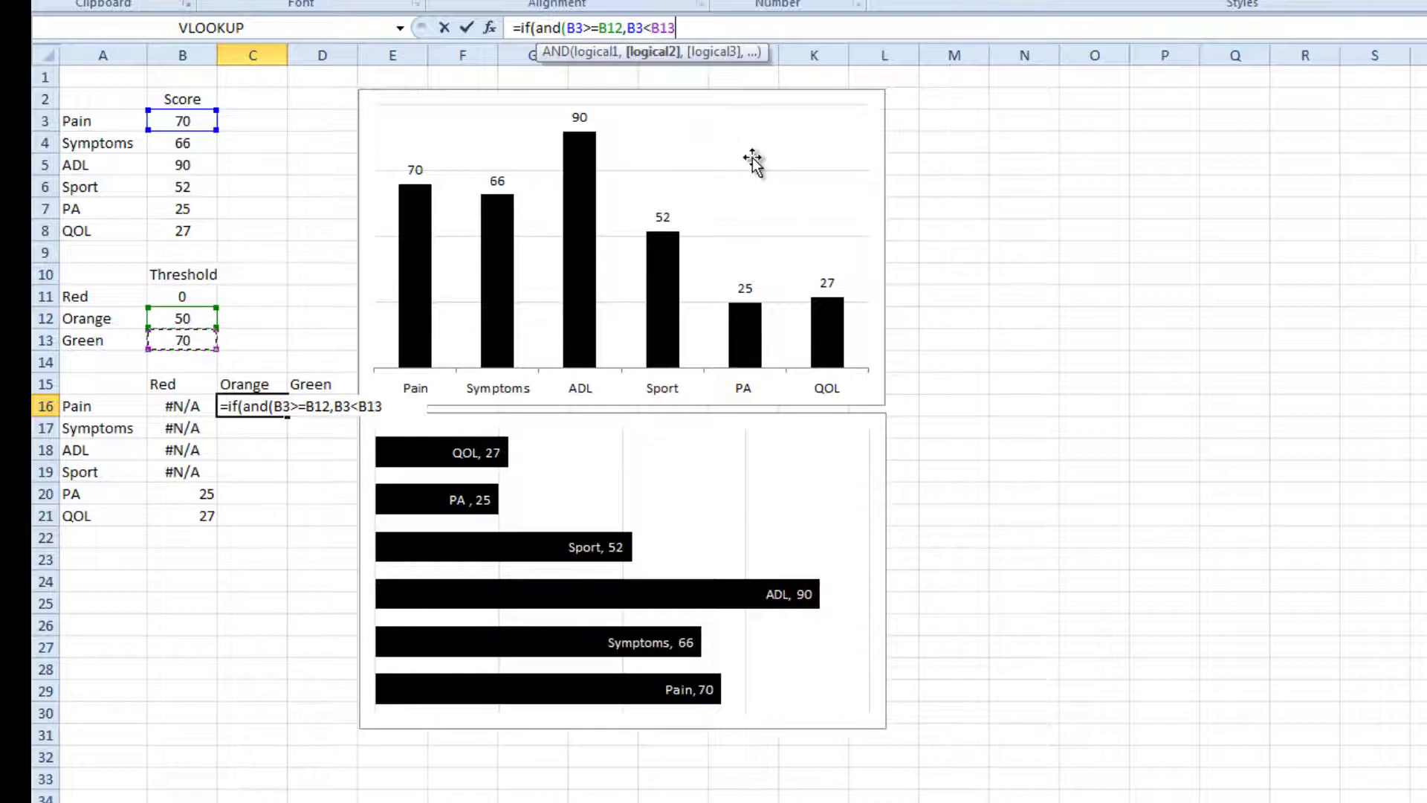
key("F4")
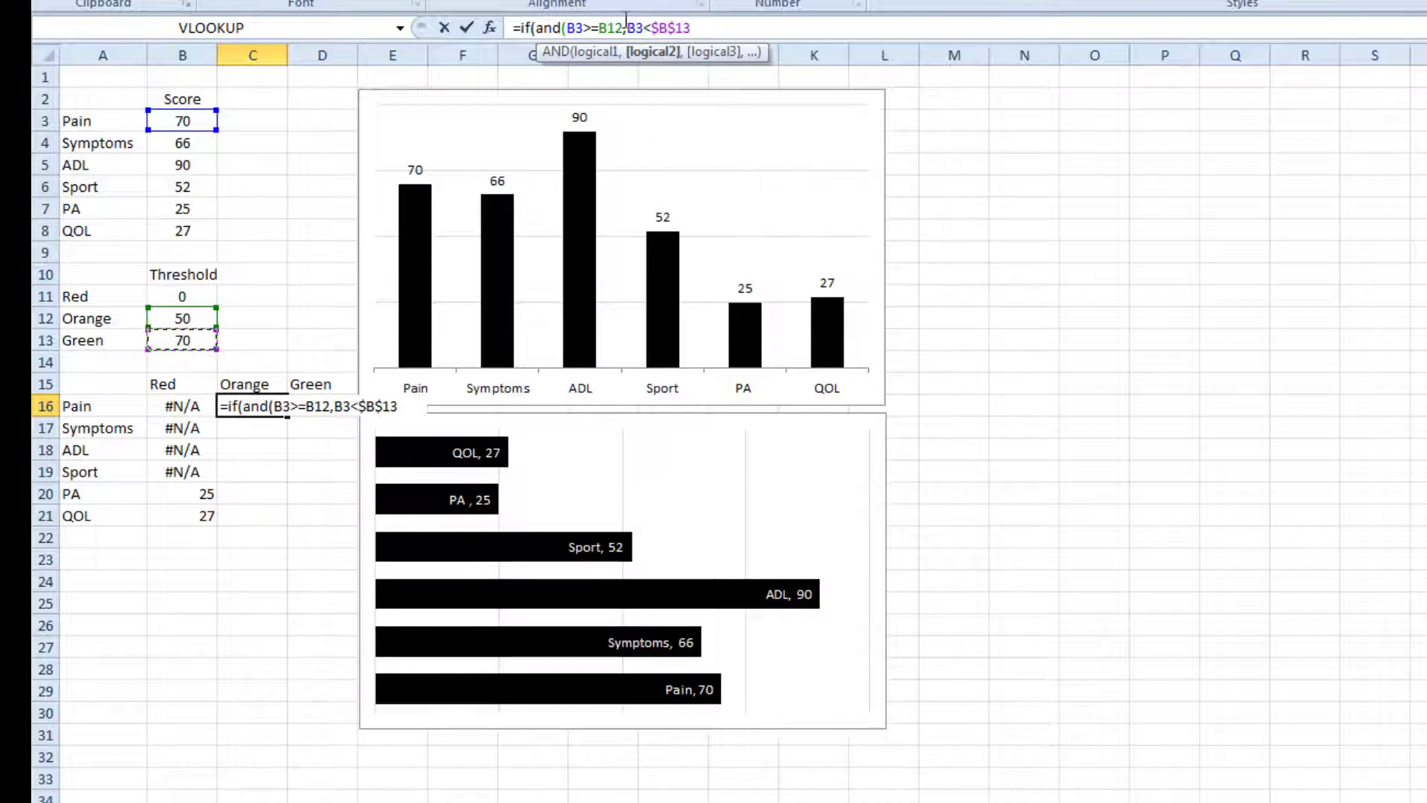
double_click(608, 28)
key("F4")
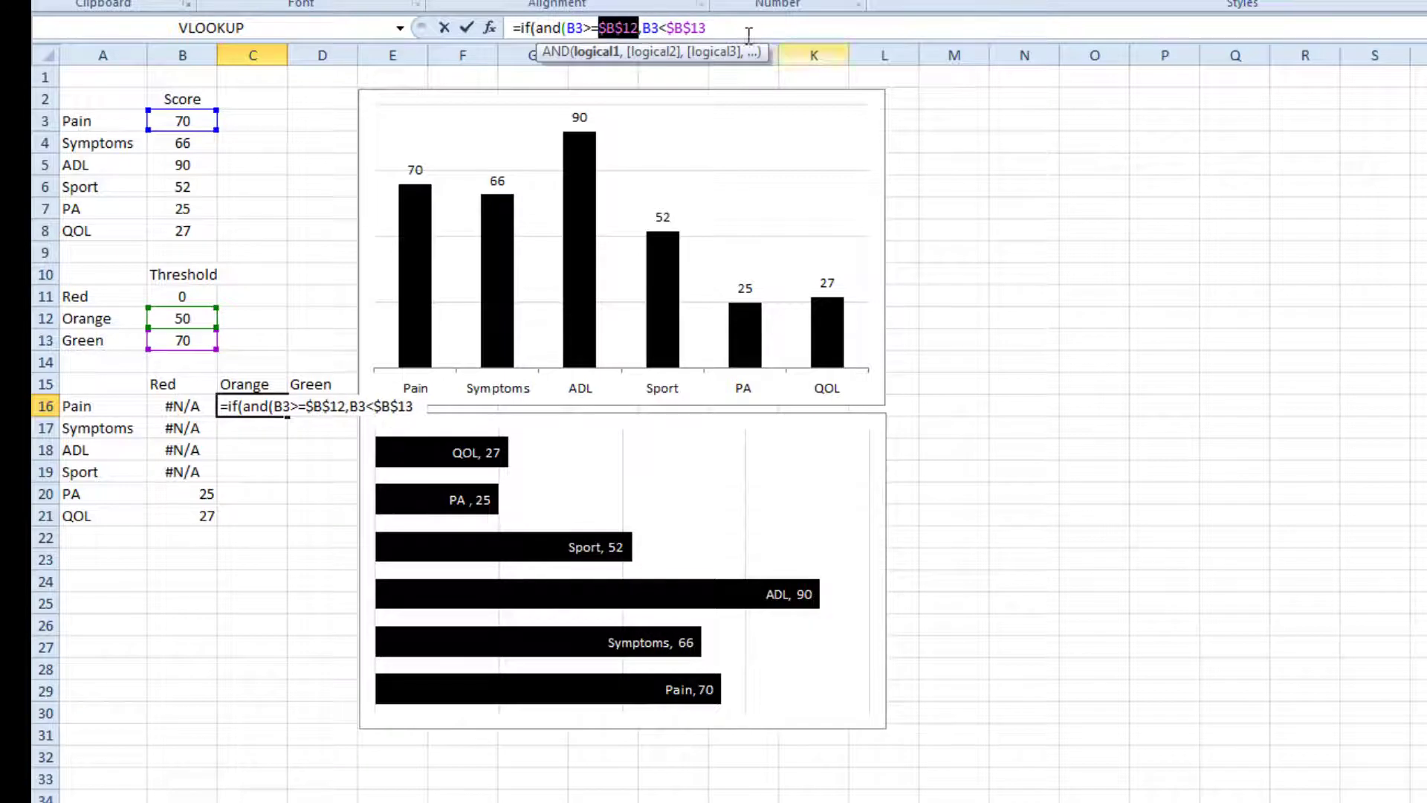
left_click(748, 29)
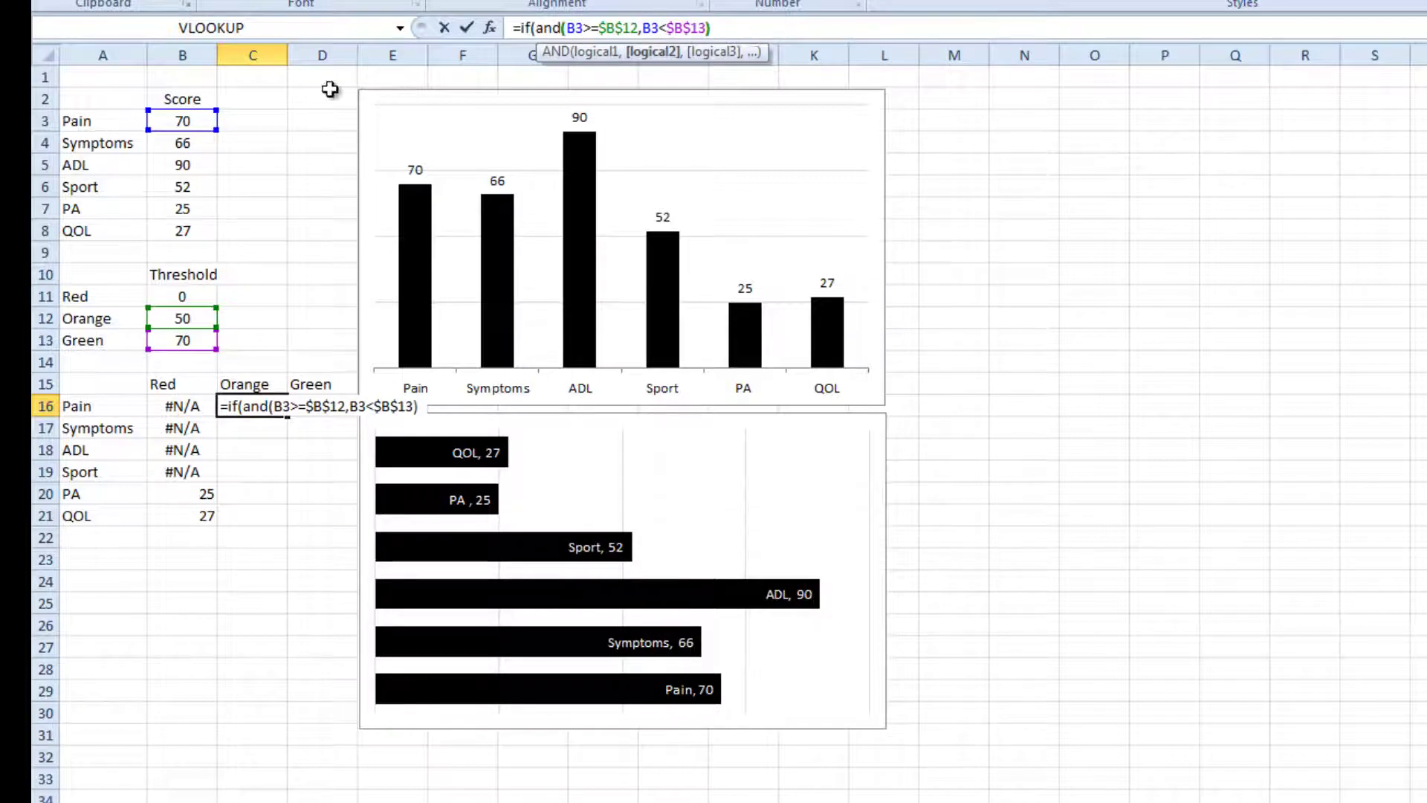
Step: Complete C16 as =IF(AND(B3>=$B$12,B3<$B$13),B3,NA()) and fill it down to C21
key("Return")
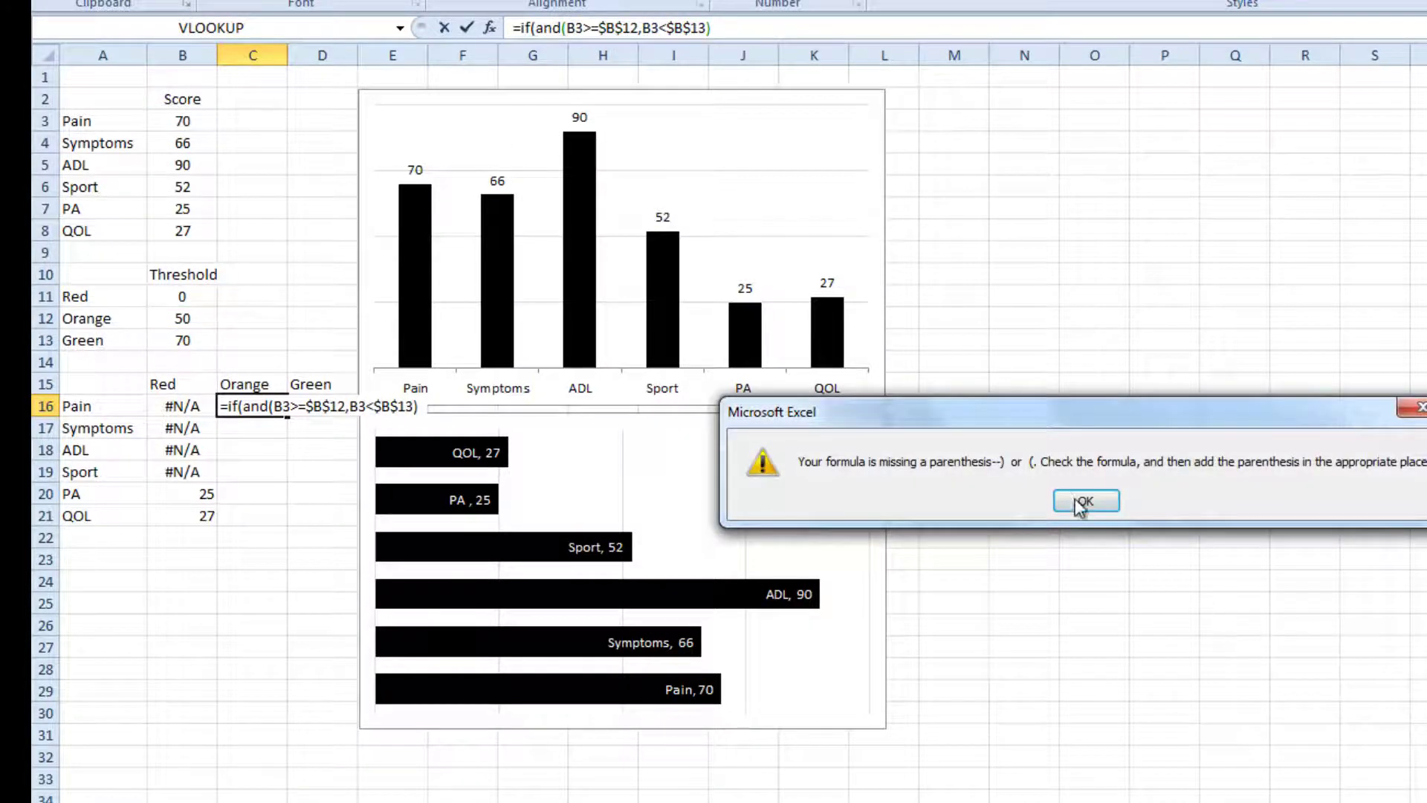
left_click(1085, 501)
left_click(744, 26)
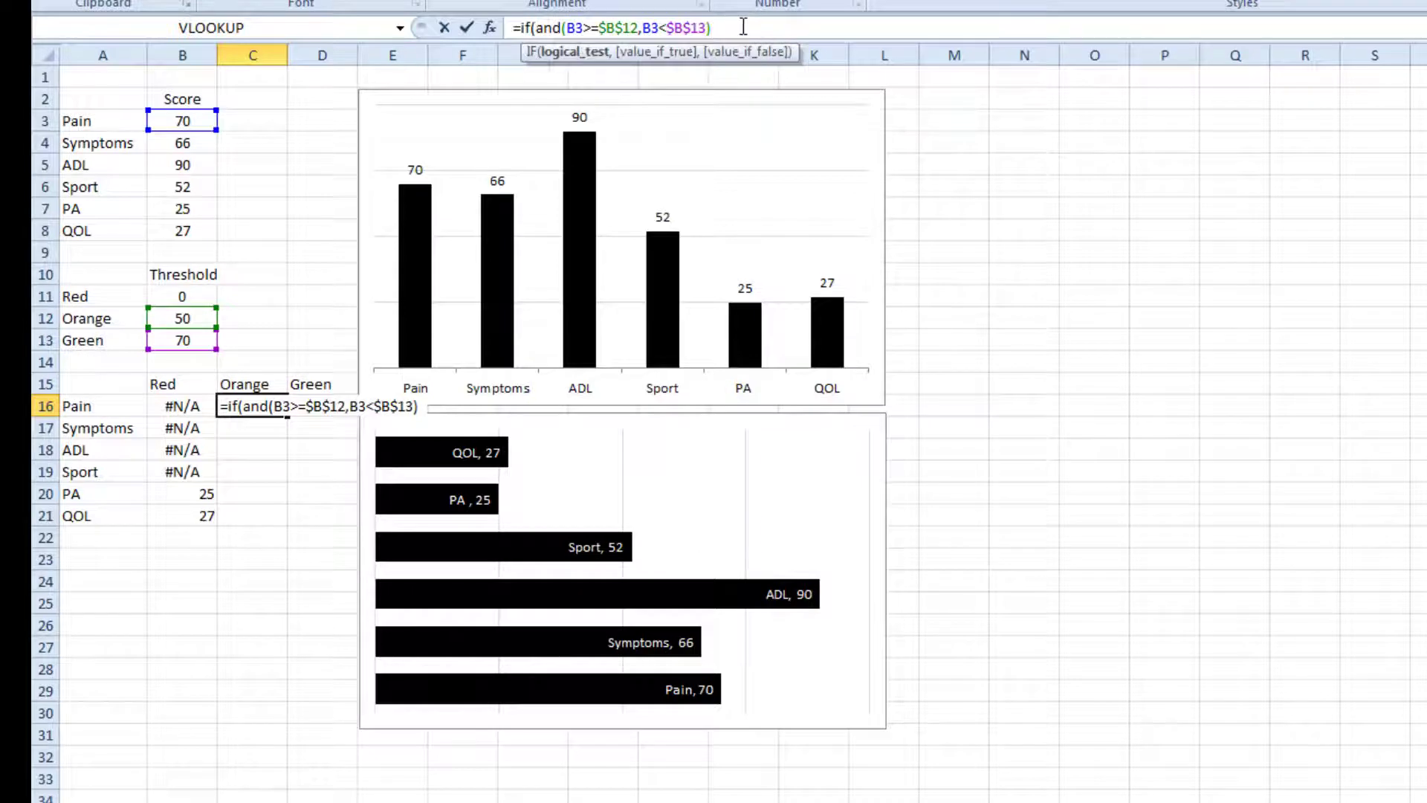
type(",")
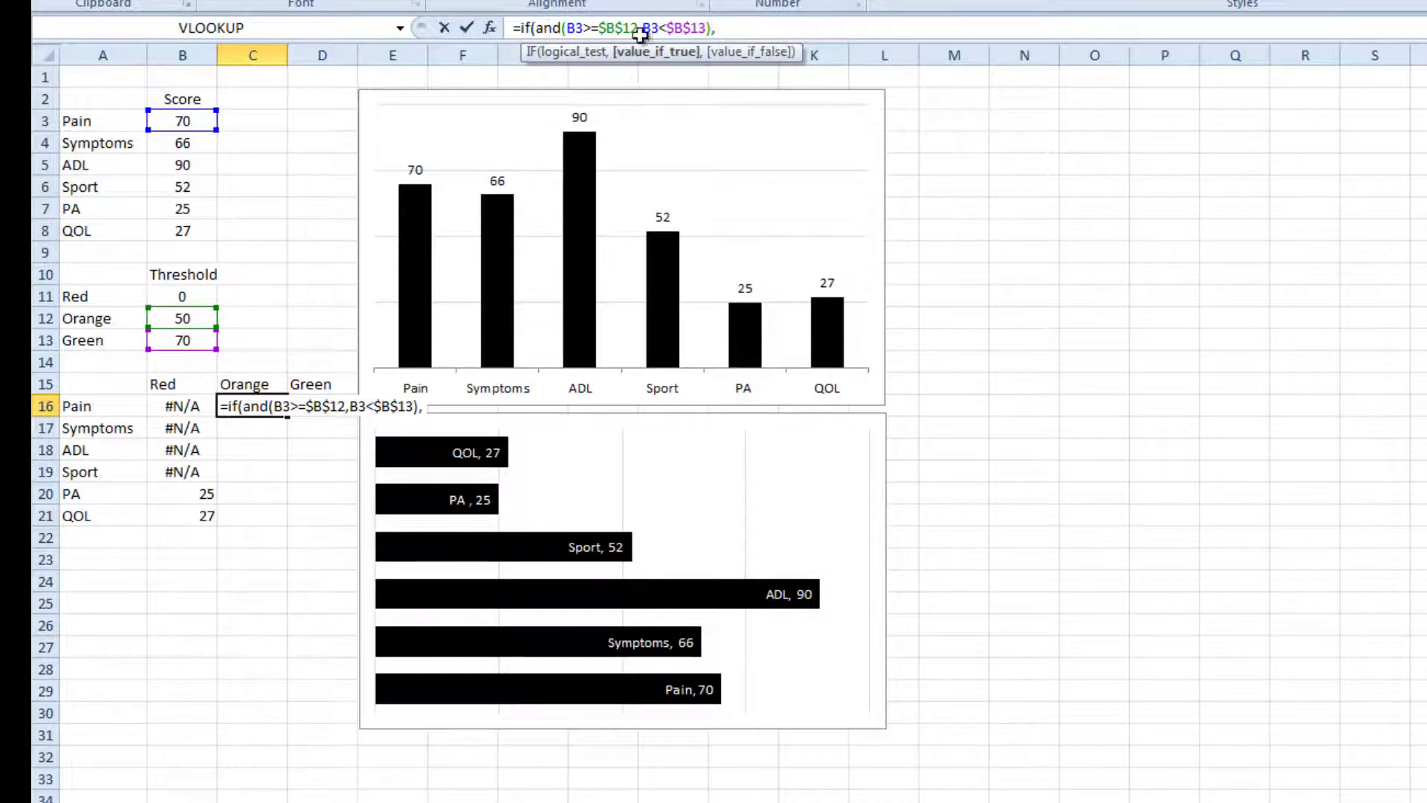
left_click(179, 121)
type(",na(")
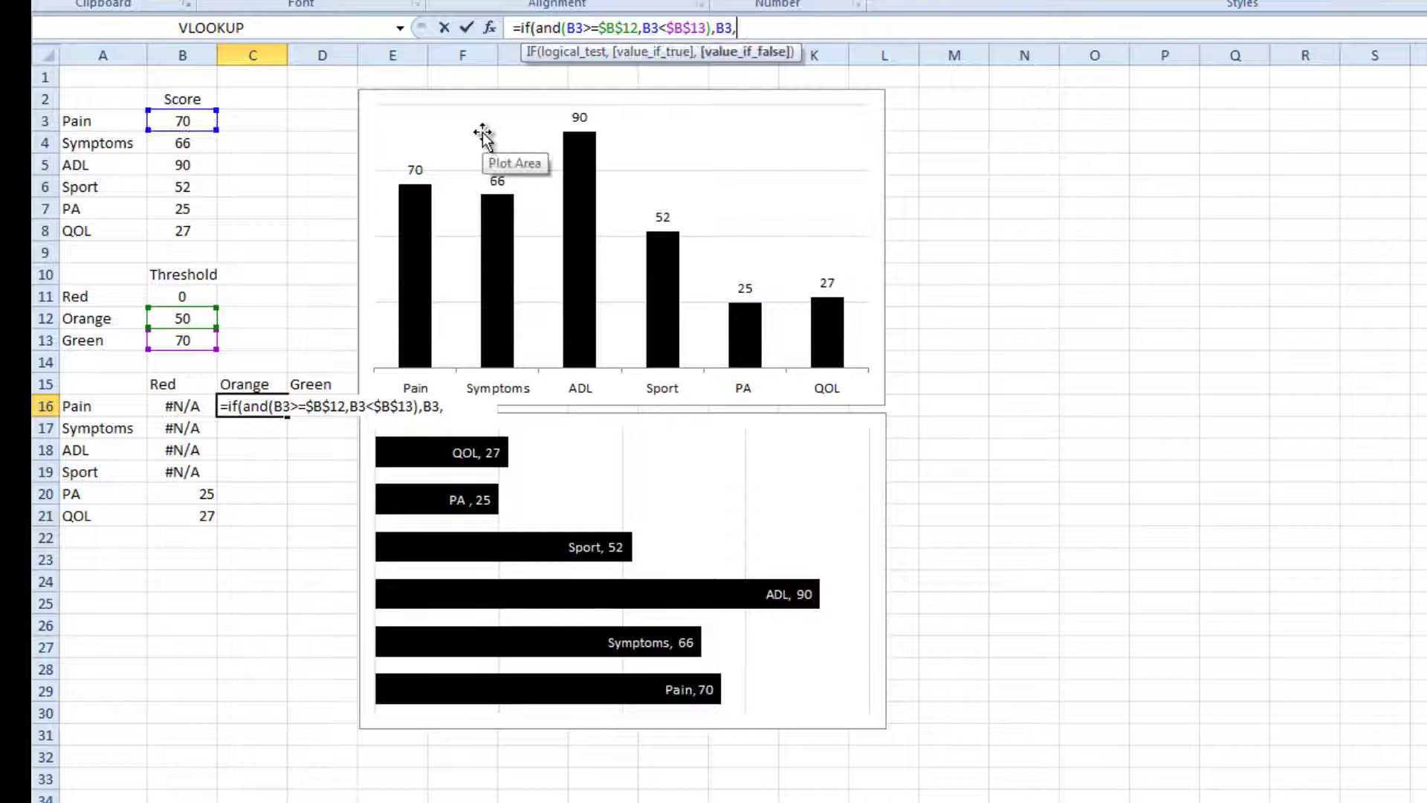
type("))")
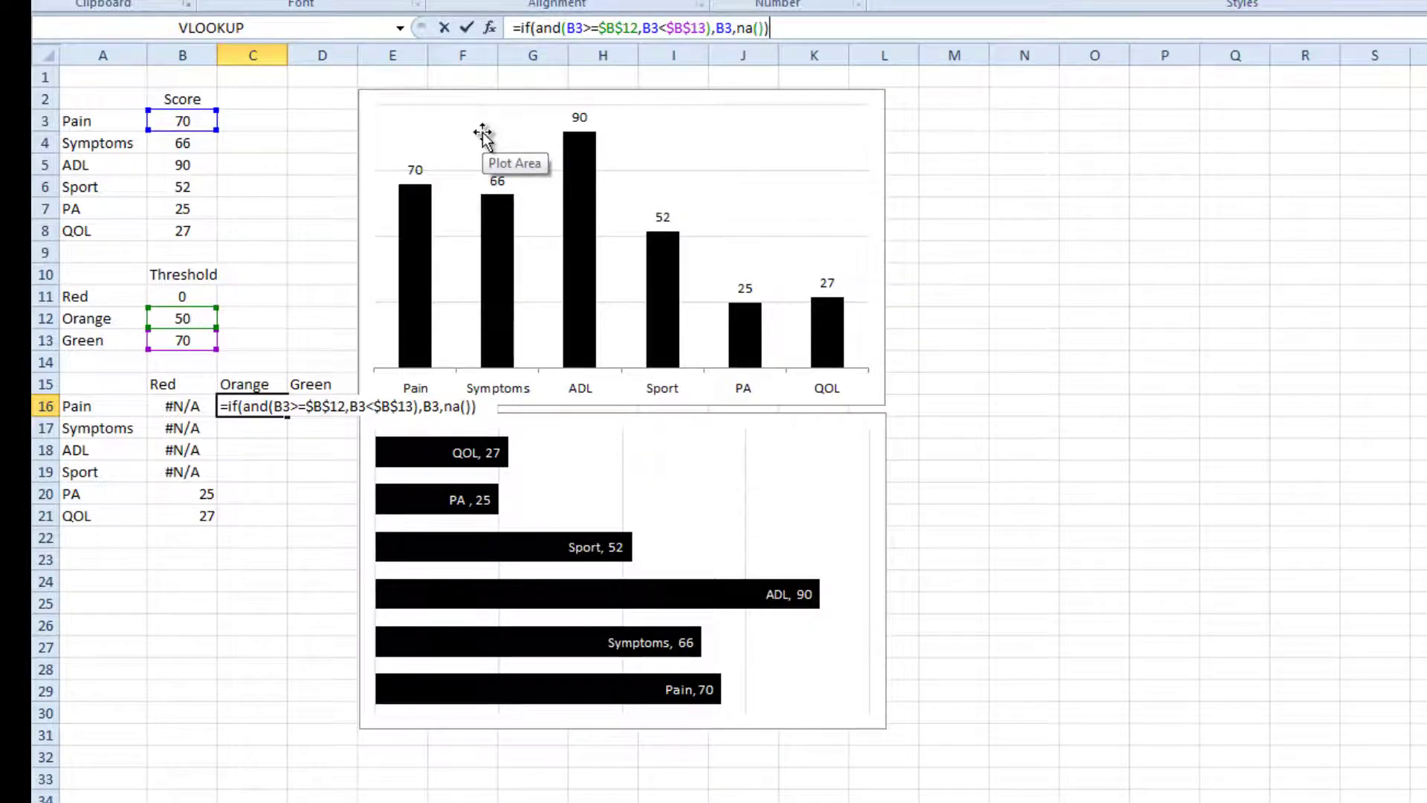
key("Return")
left_click(275, 411)
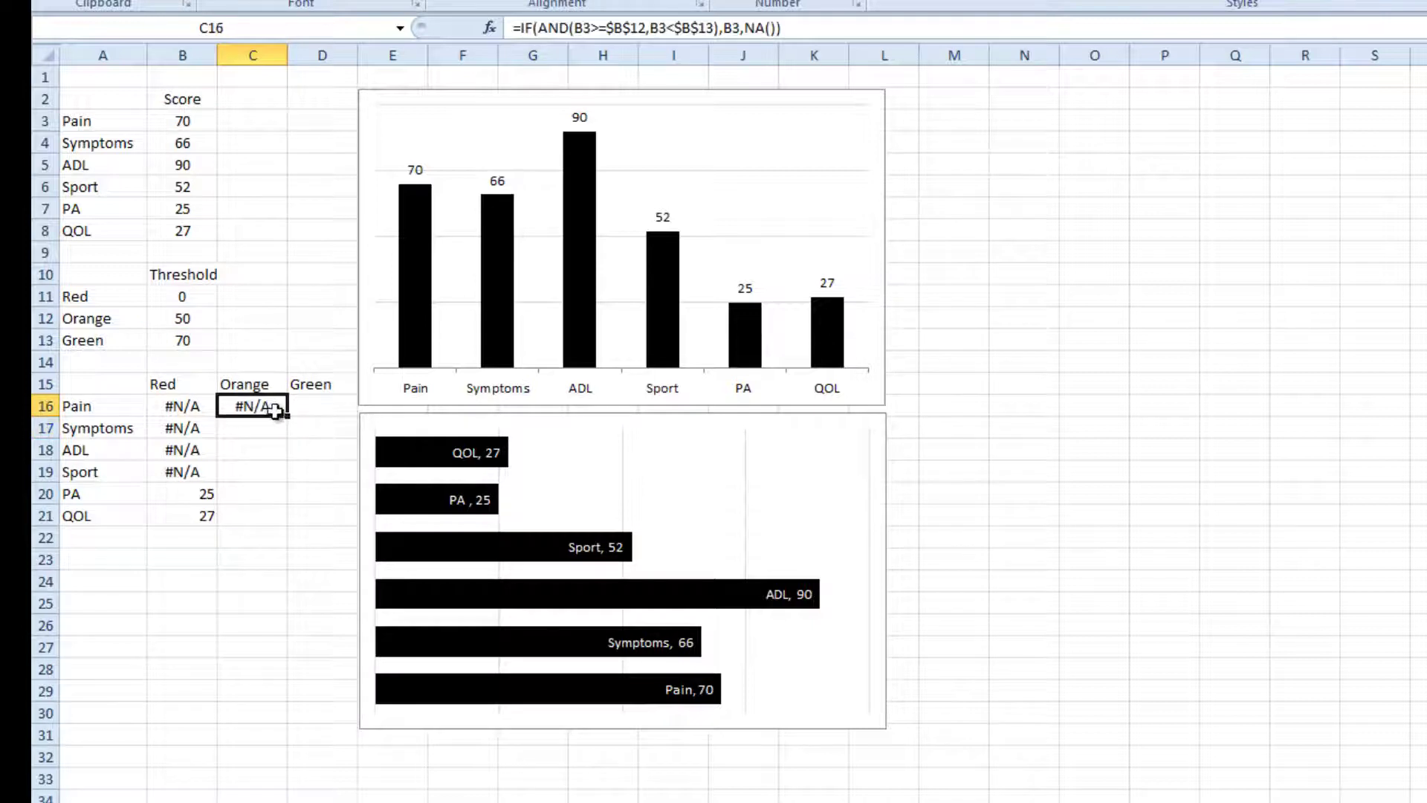
left_click_drag(287, 416, 287, 521)
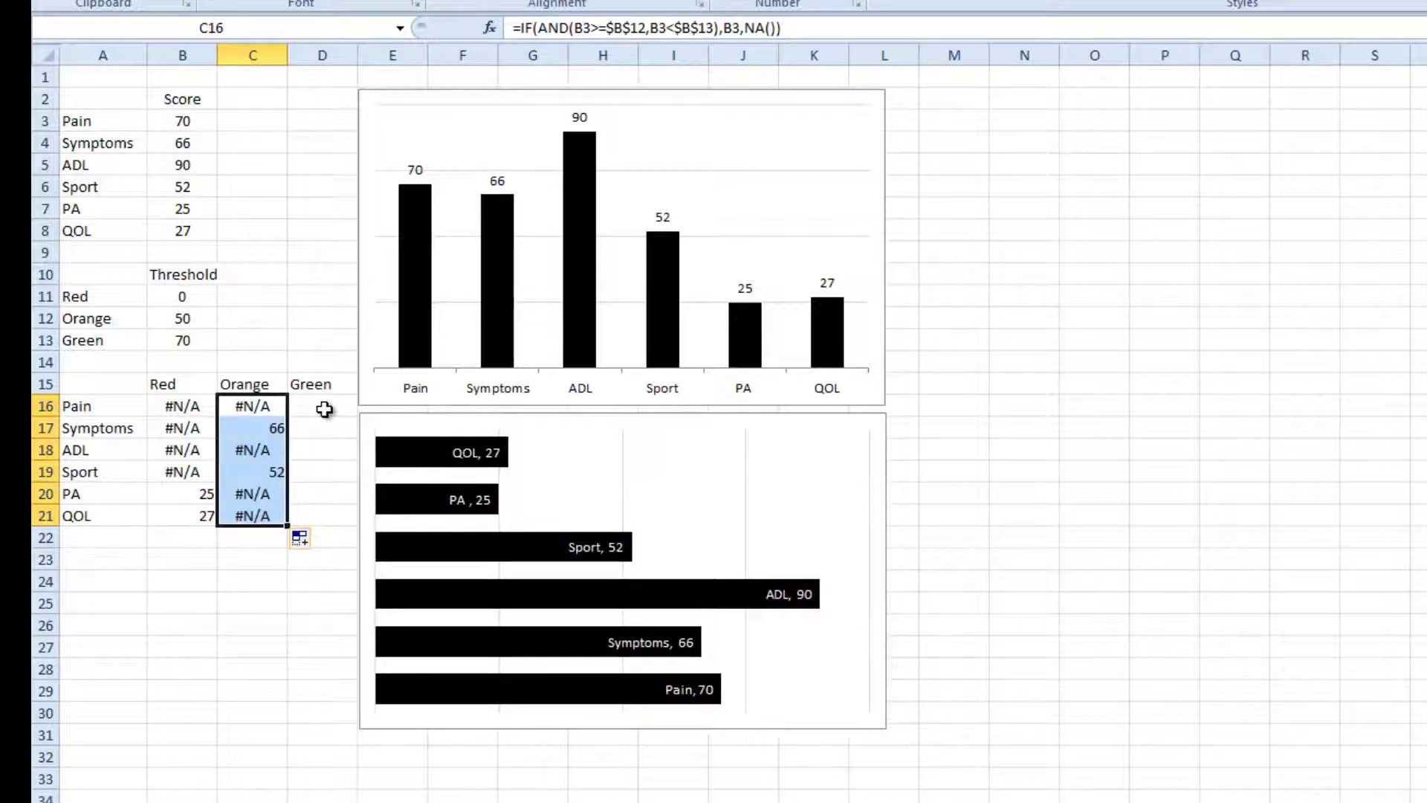
Step: Discard a stray IF entry and select cell D16 in the Green column
left_click(324, 409)
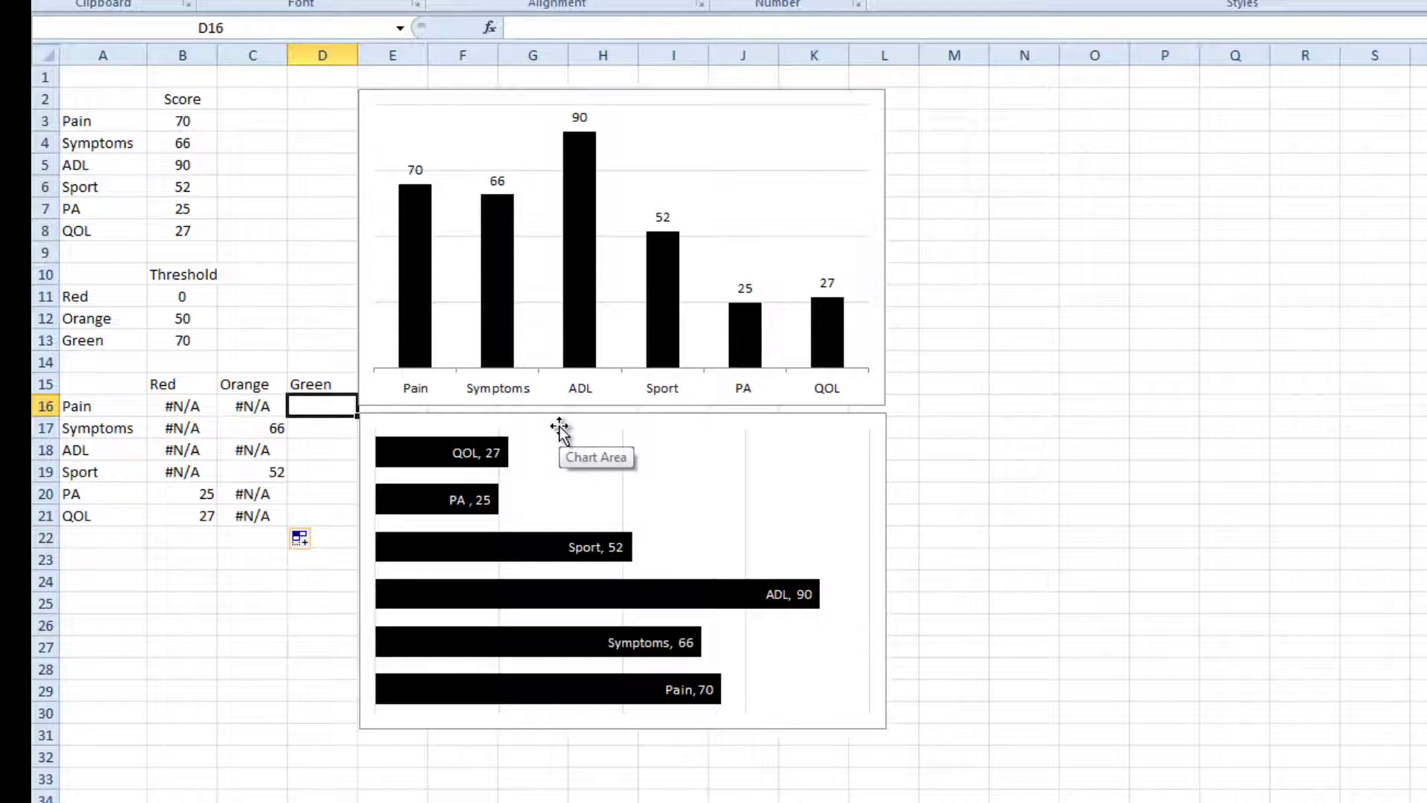
type("=if(")
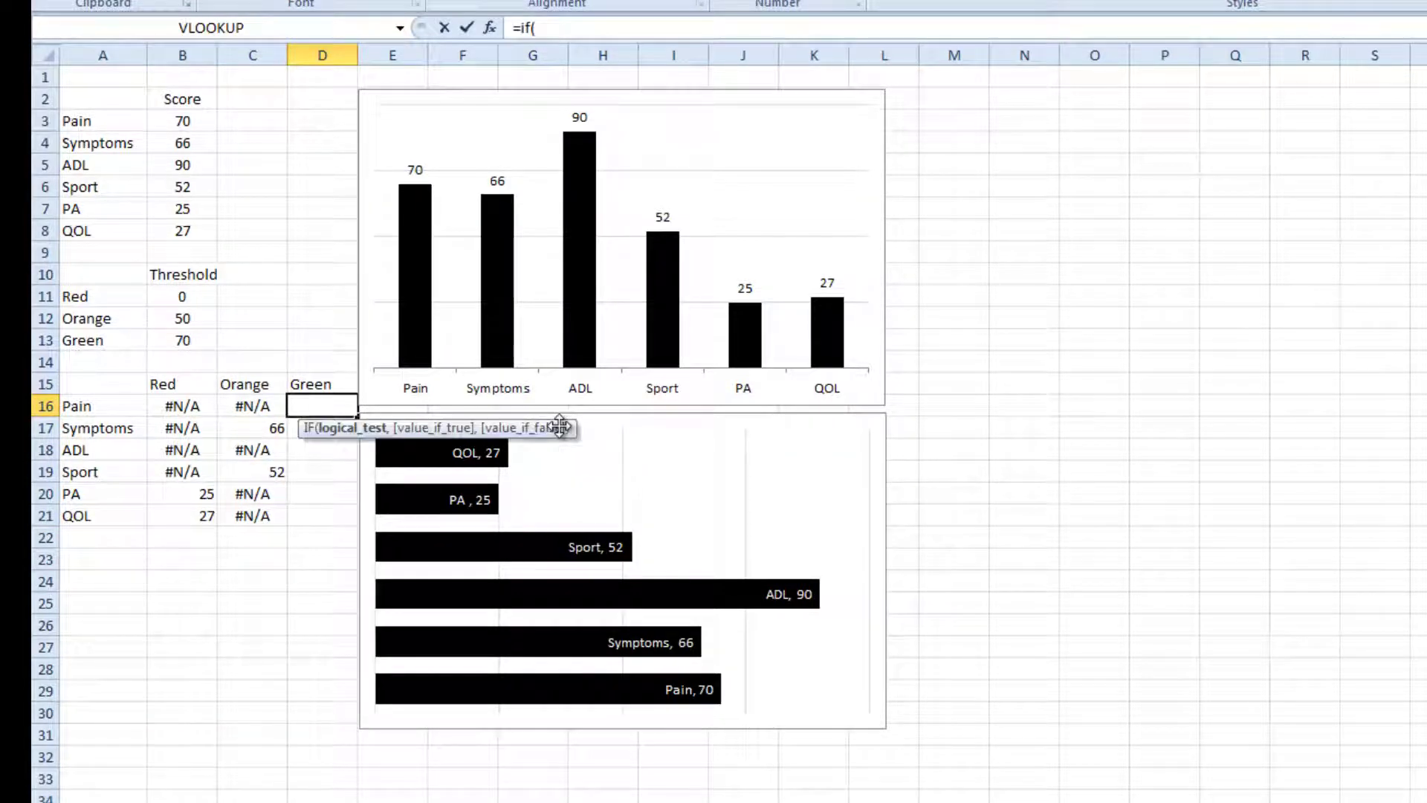
key("Escape")
key("Down")
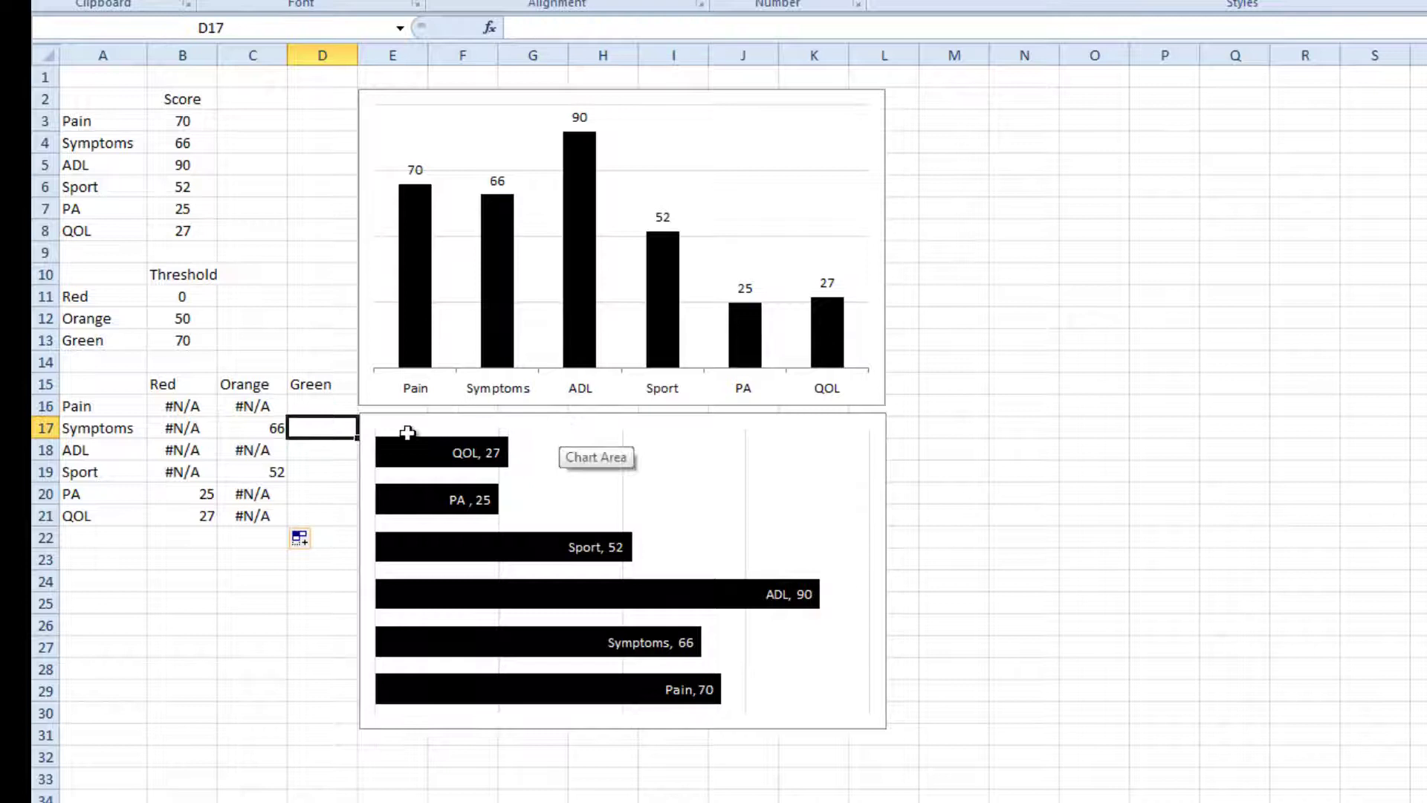
left_click_drag(322, 407, 300, 518)
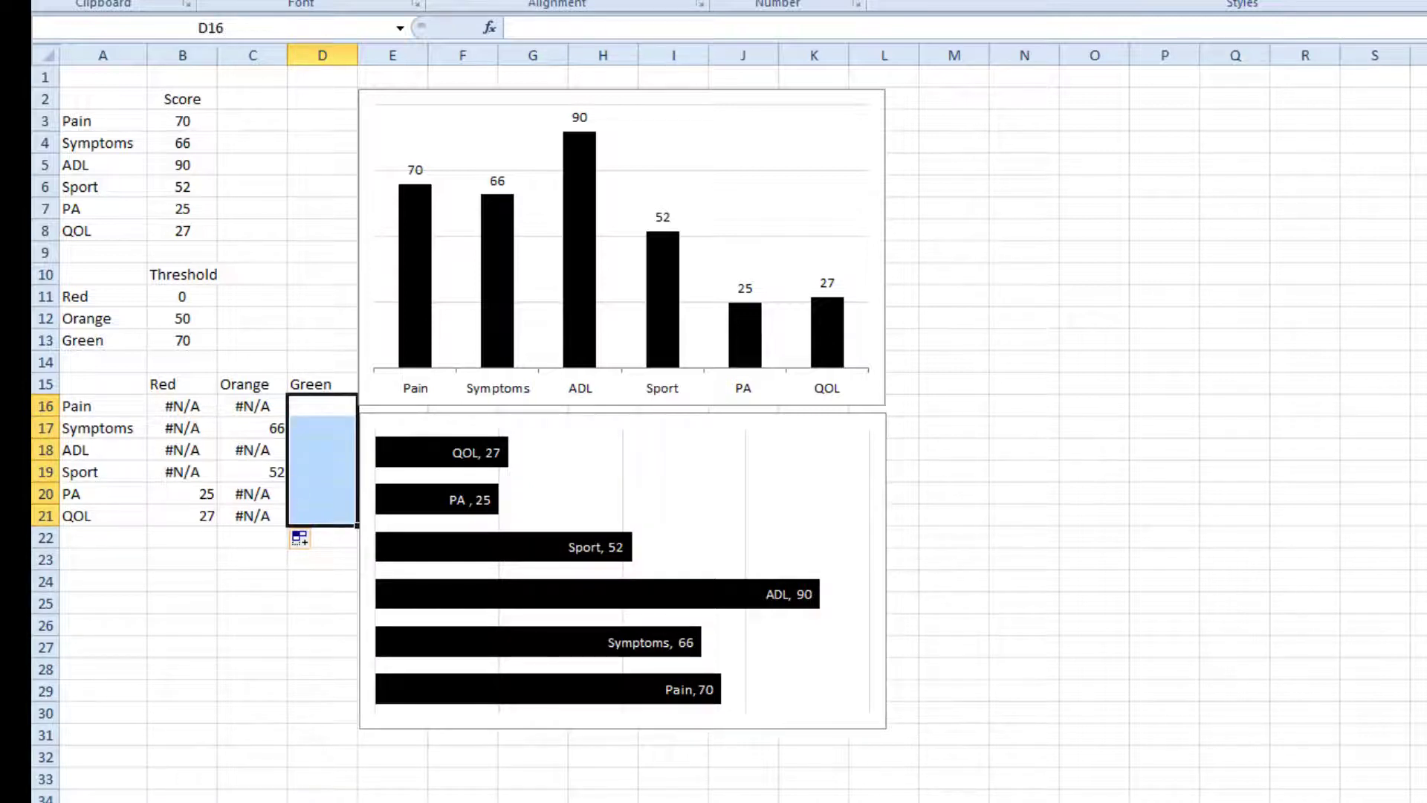
left_click(308, 406)
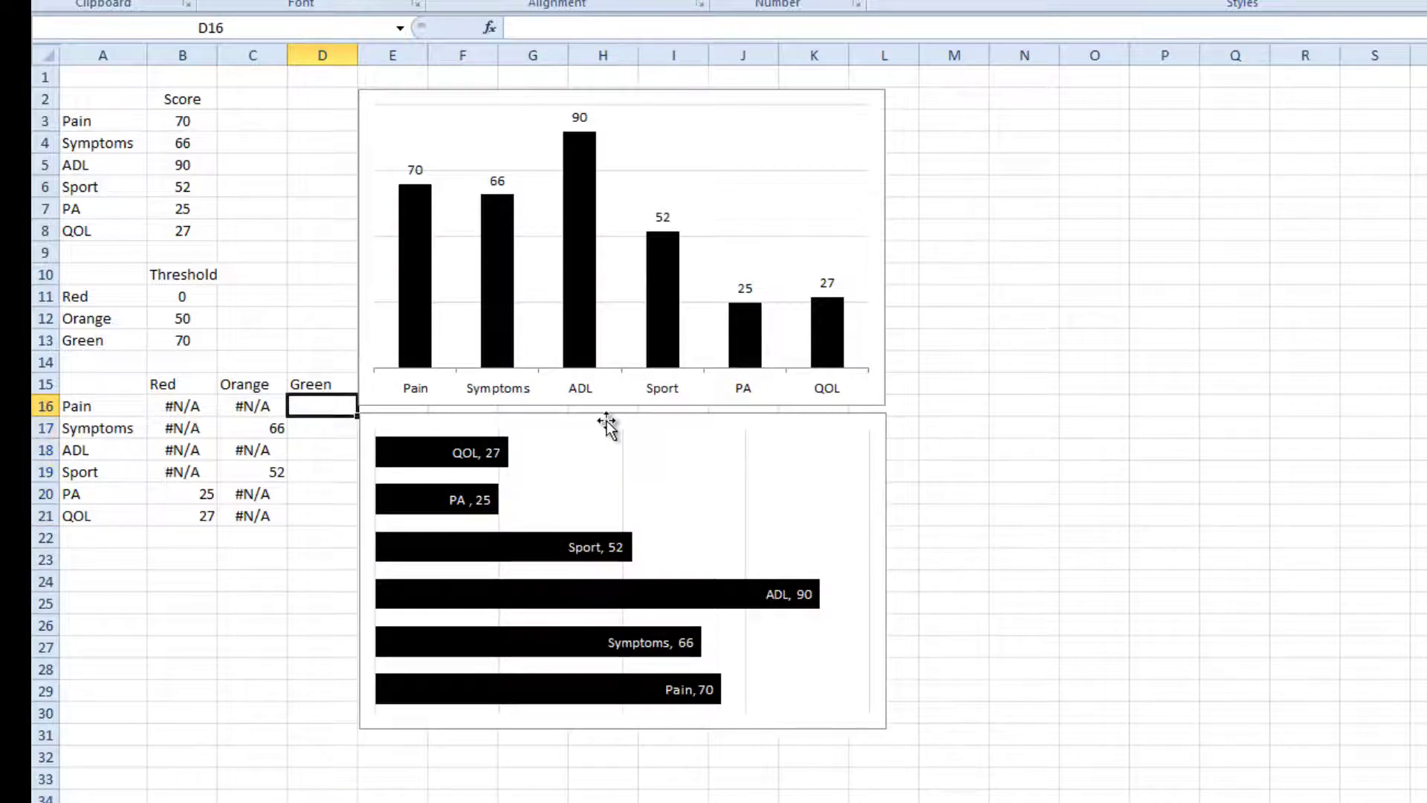
Step: Enter =IF(B3>=$B$13,B3,NA()) in D16 and fill it down to D21
type("=if(")
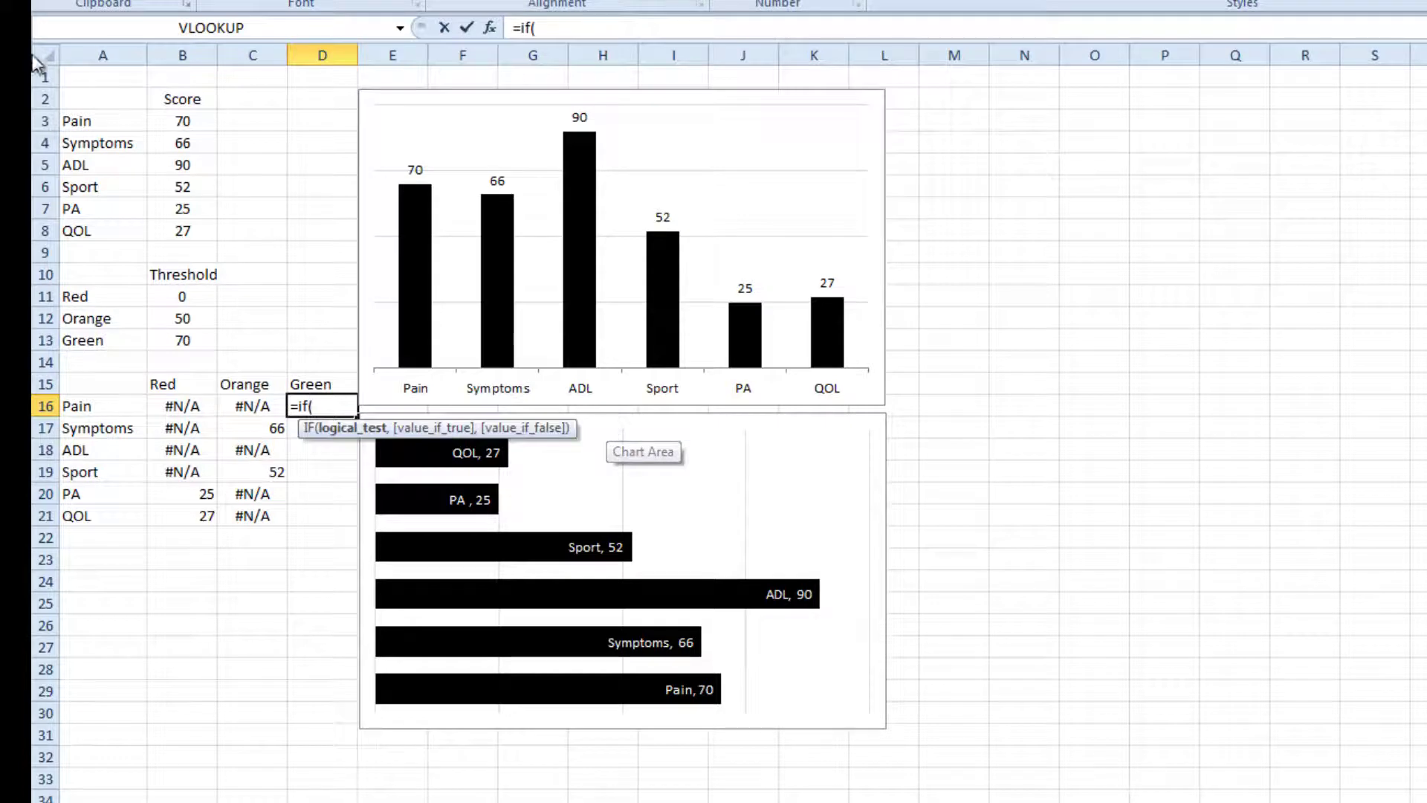
left_click(186, 121)
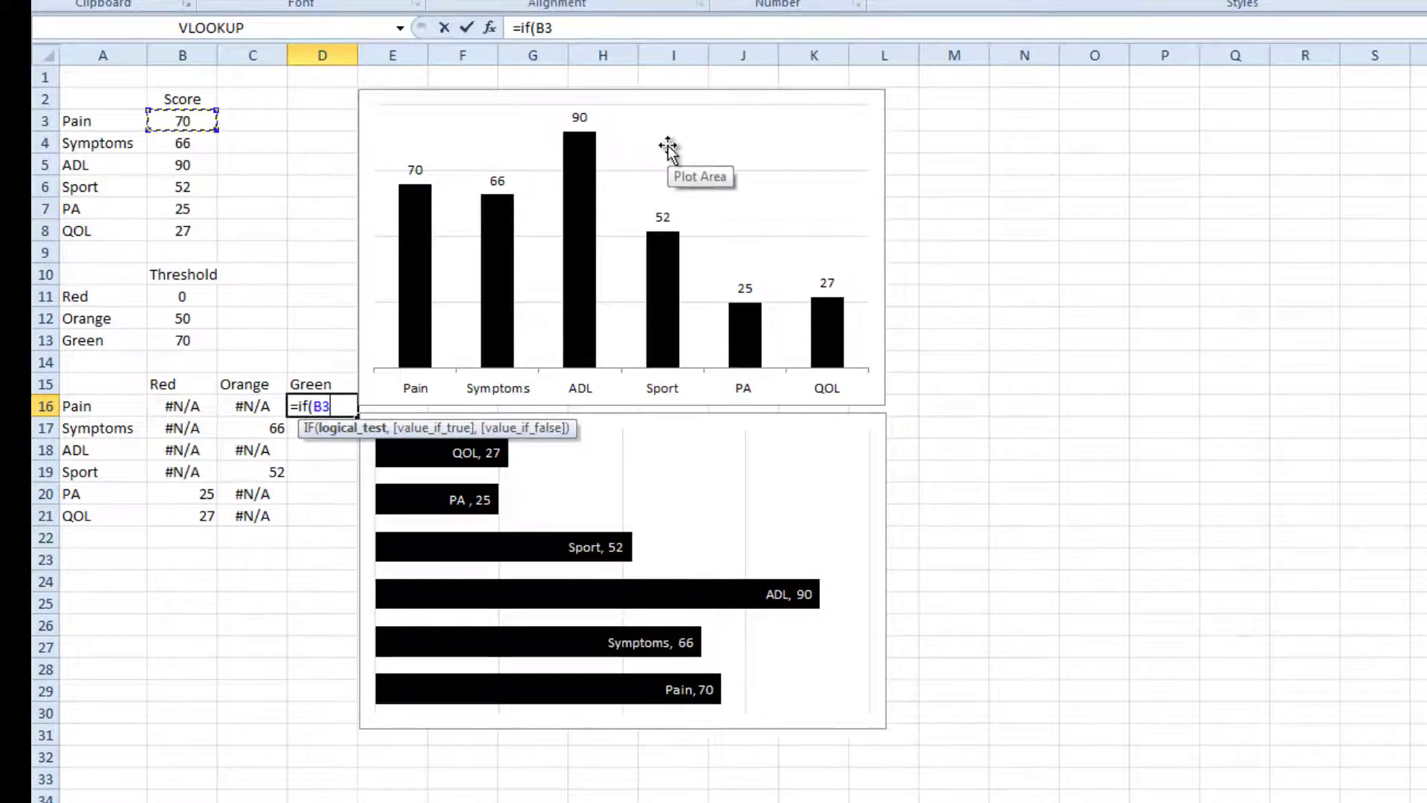
type(">=")
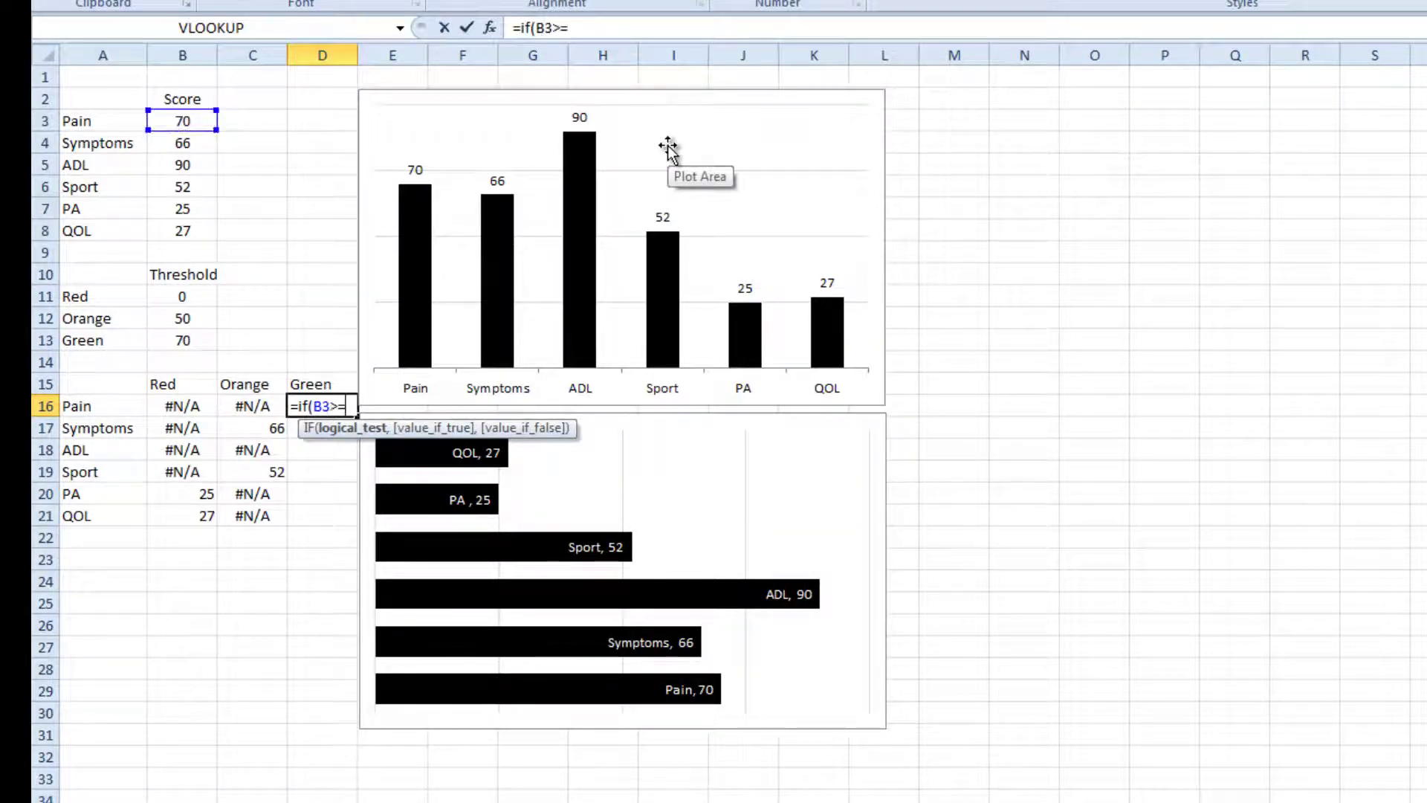
left_click(181, 341)
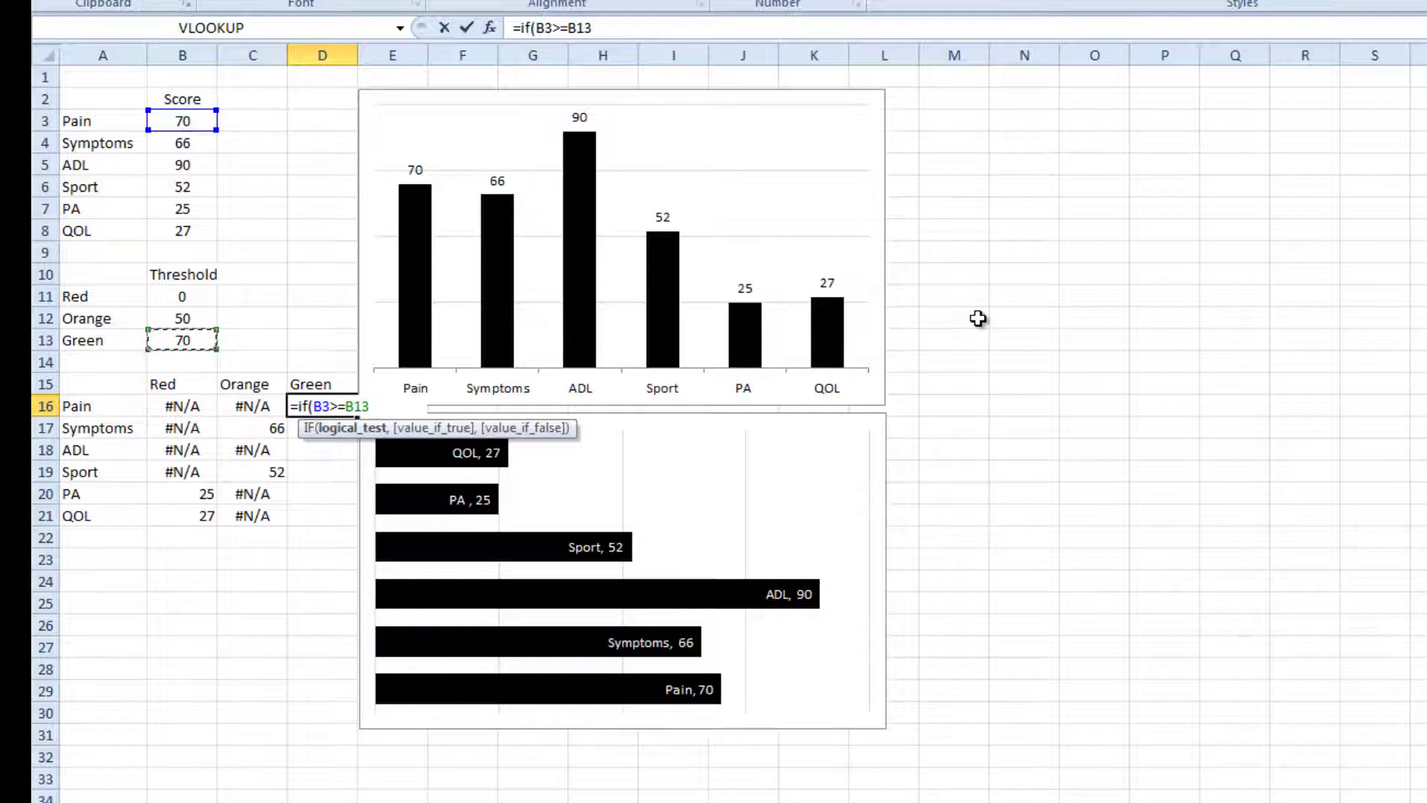
key("F4")
type(",")
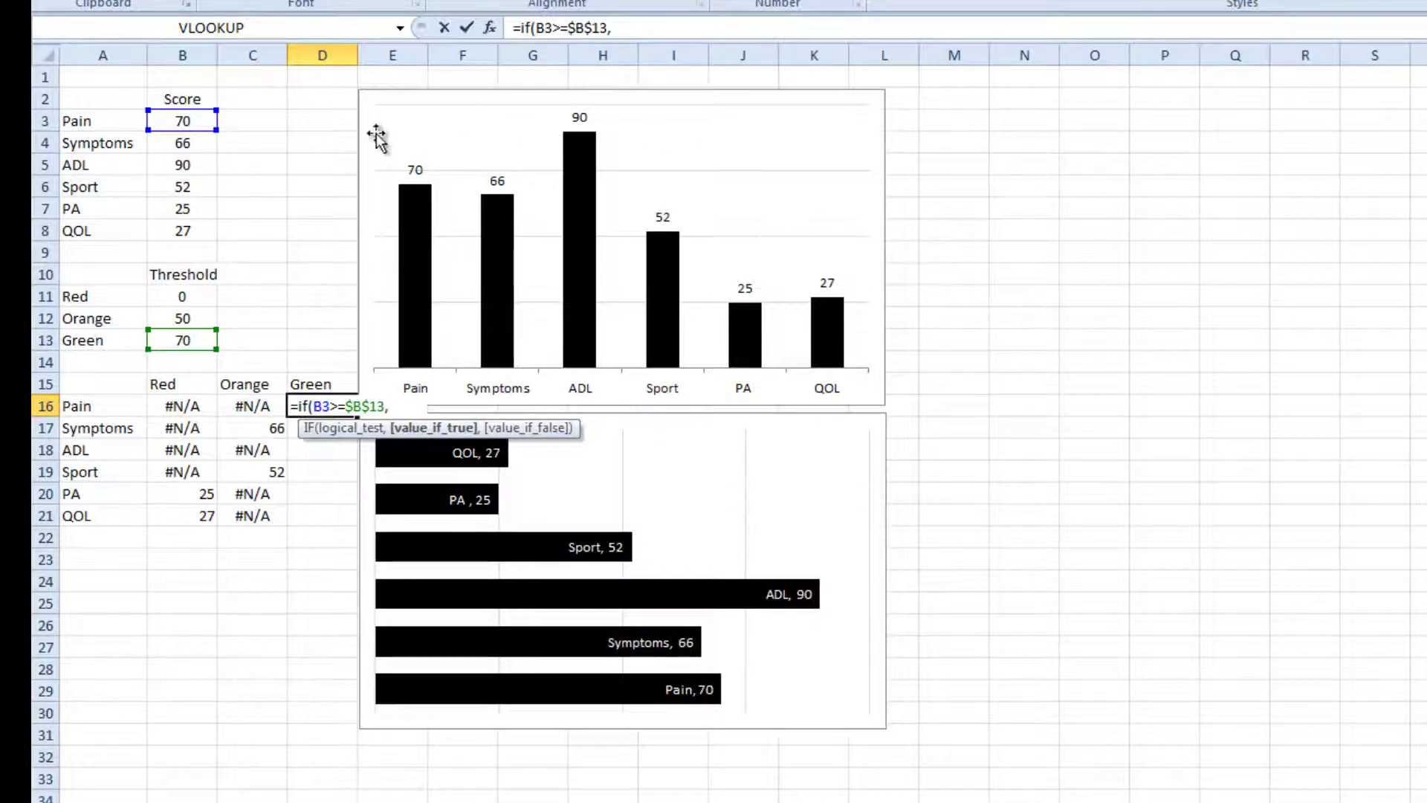
left_click(175, 119)
type(",na())")
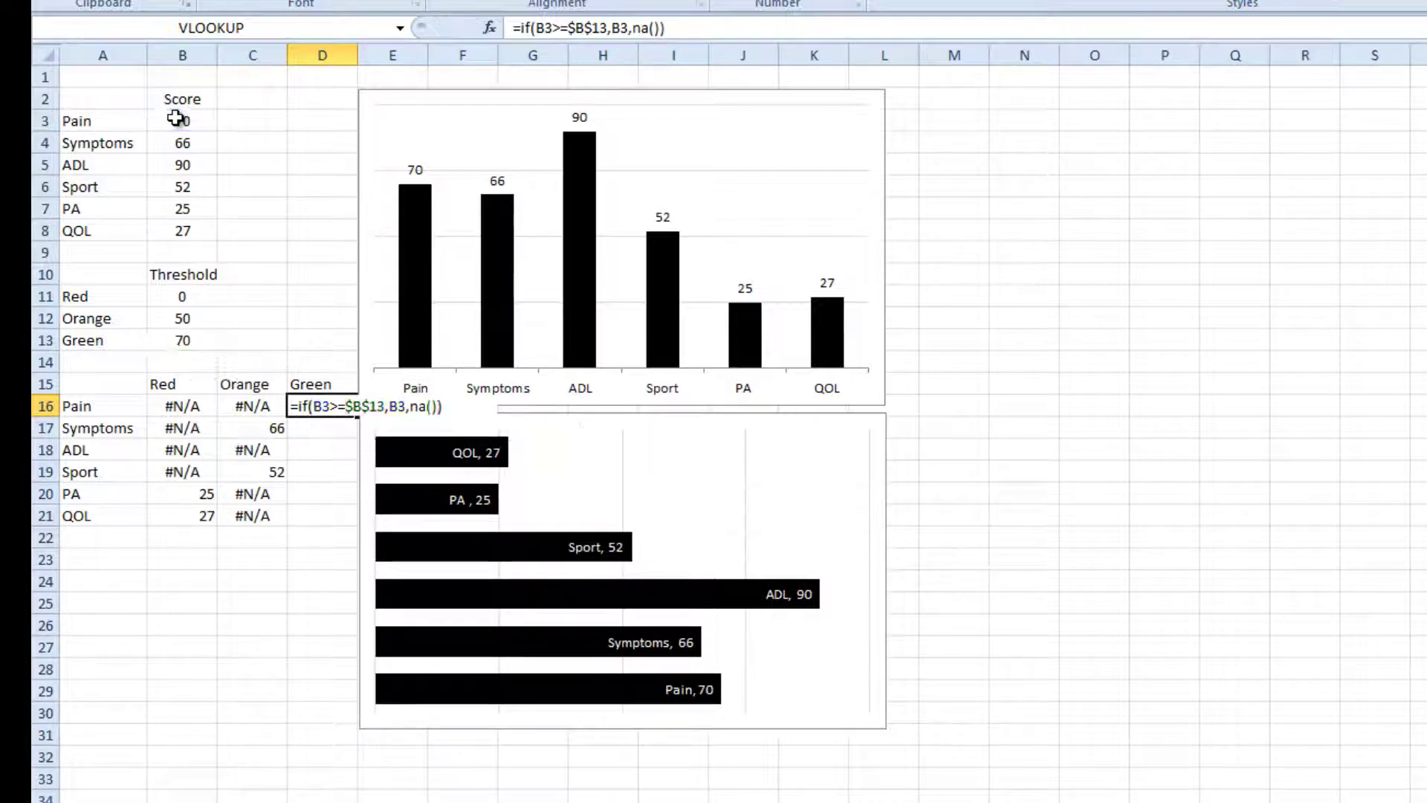
key("Return")
left_click(321, 410)
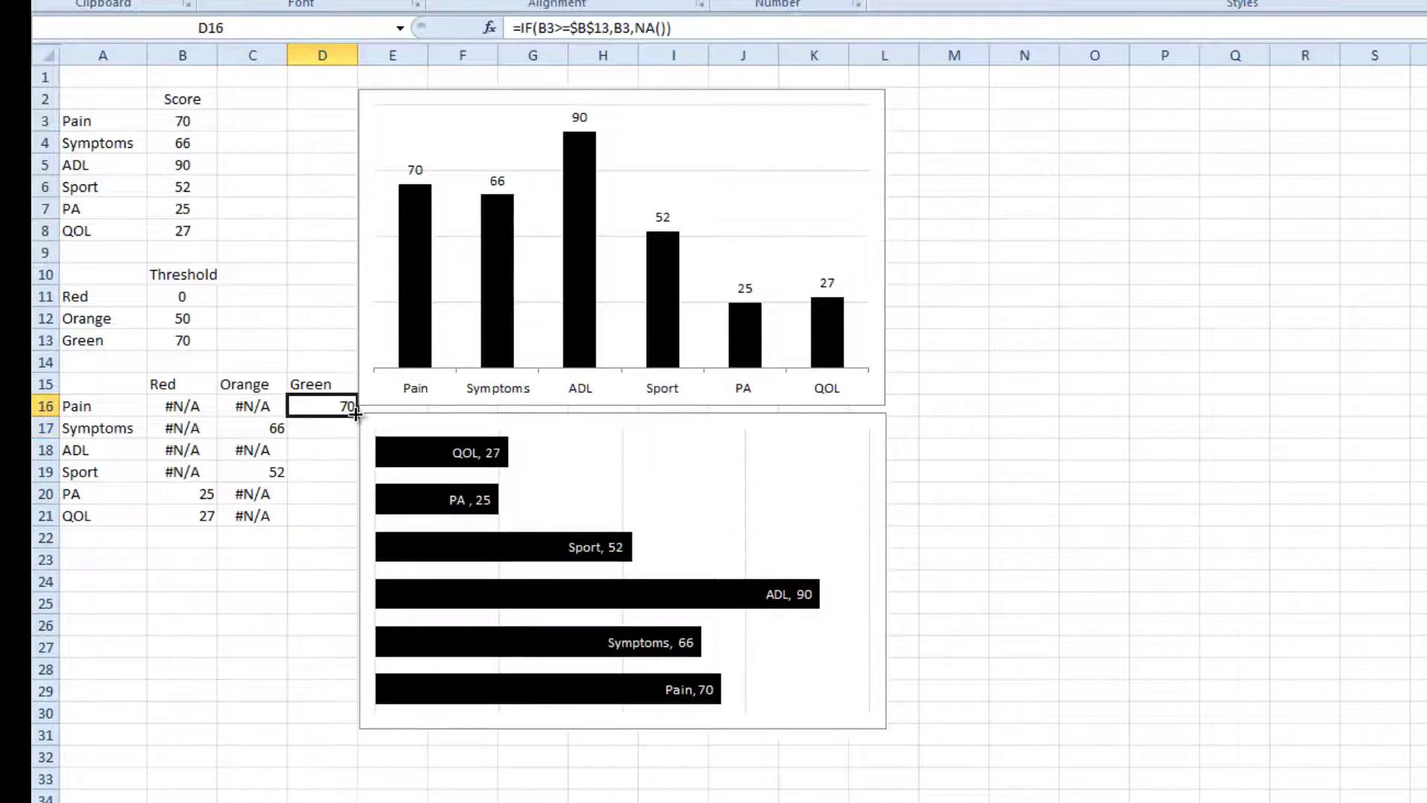
left_click_drag(355, 414, 351, 523)
left_click(303, 604)
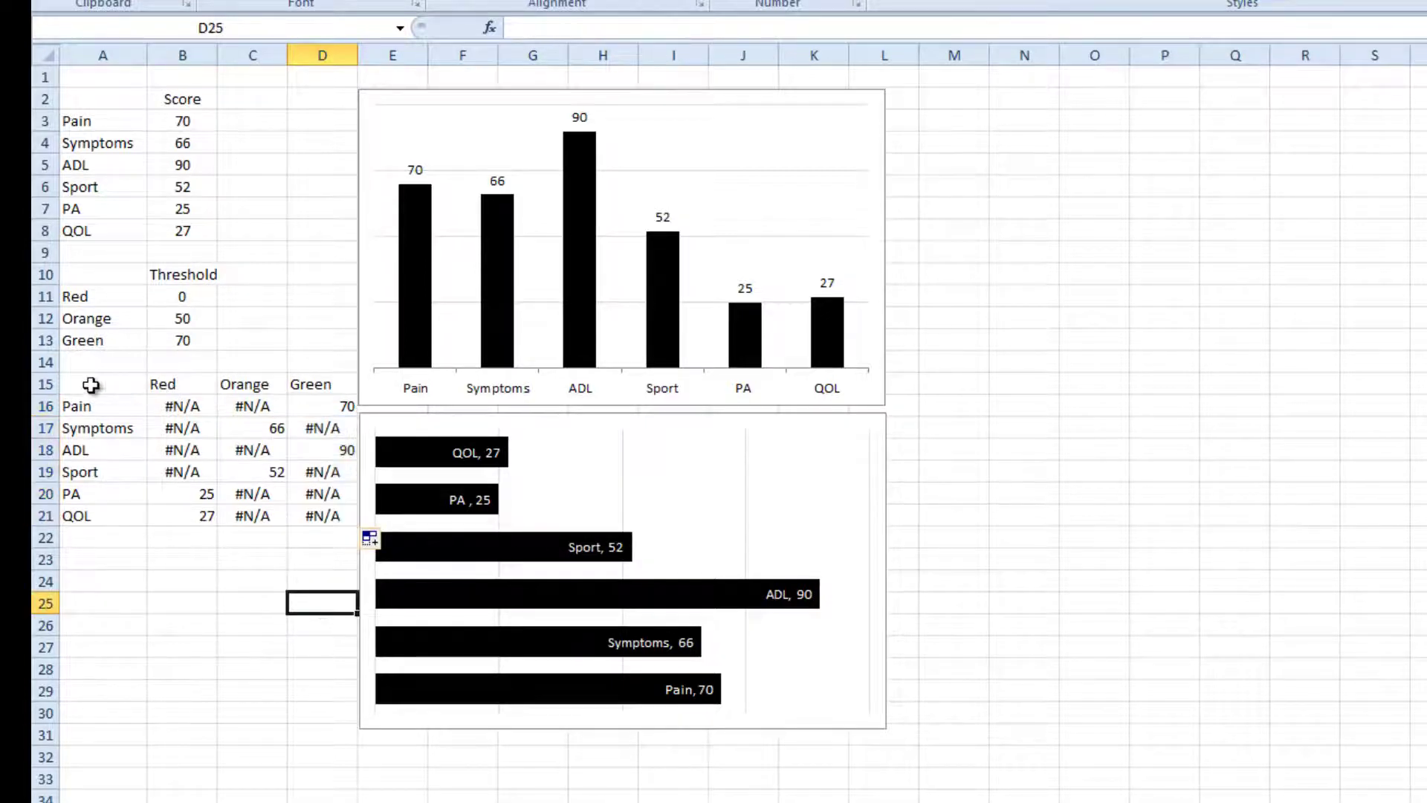
Step: Insert a 2-D clustered column chart from A15:D21 and place it beside the black chart
left_click_drag(91, 385, 318, 520)
left_click(229, 2)
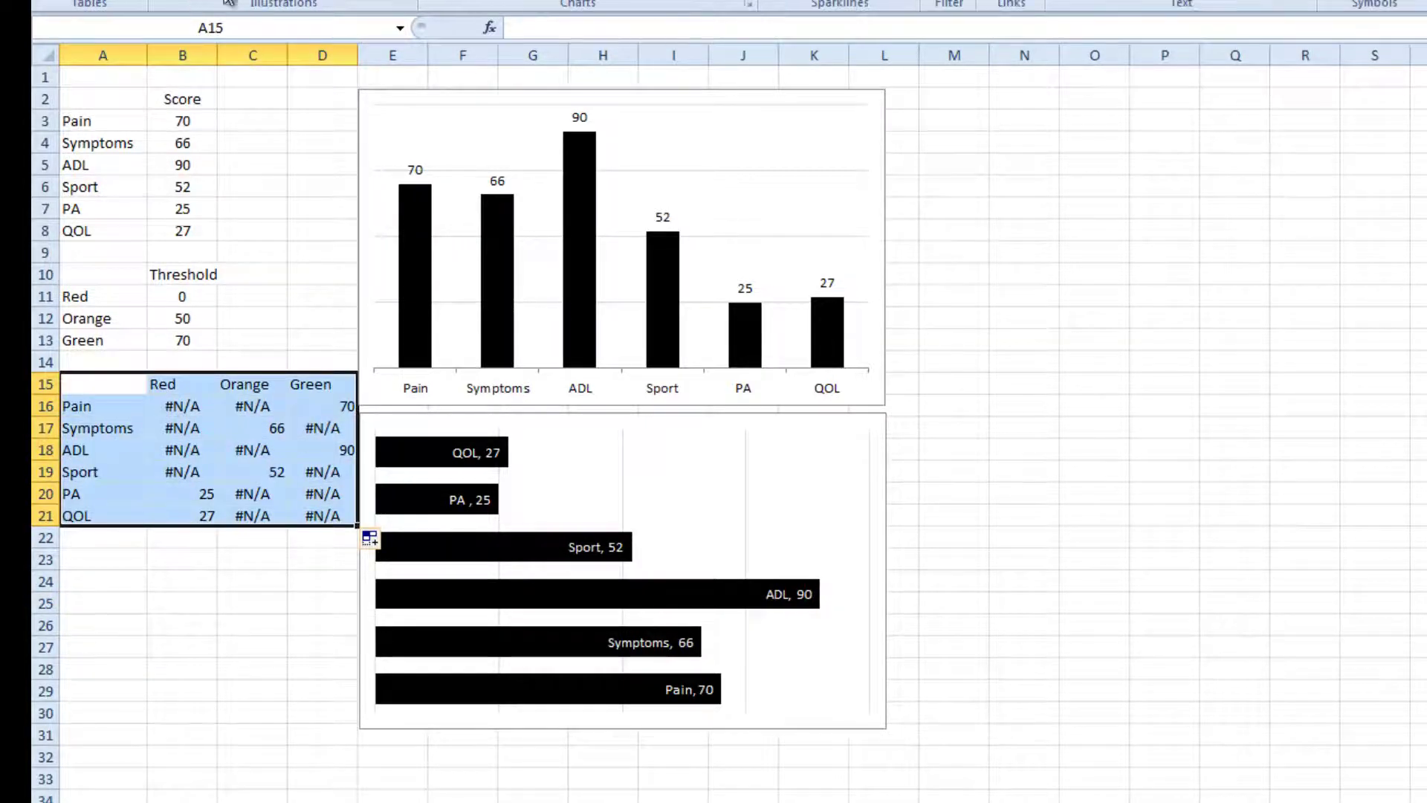
left_click(428, 4)
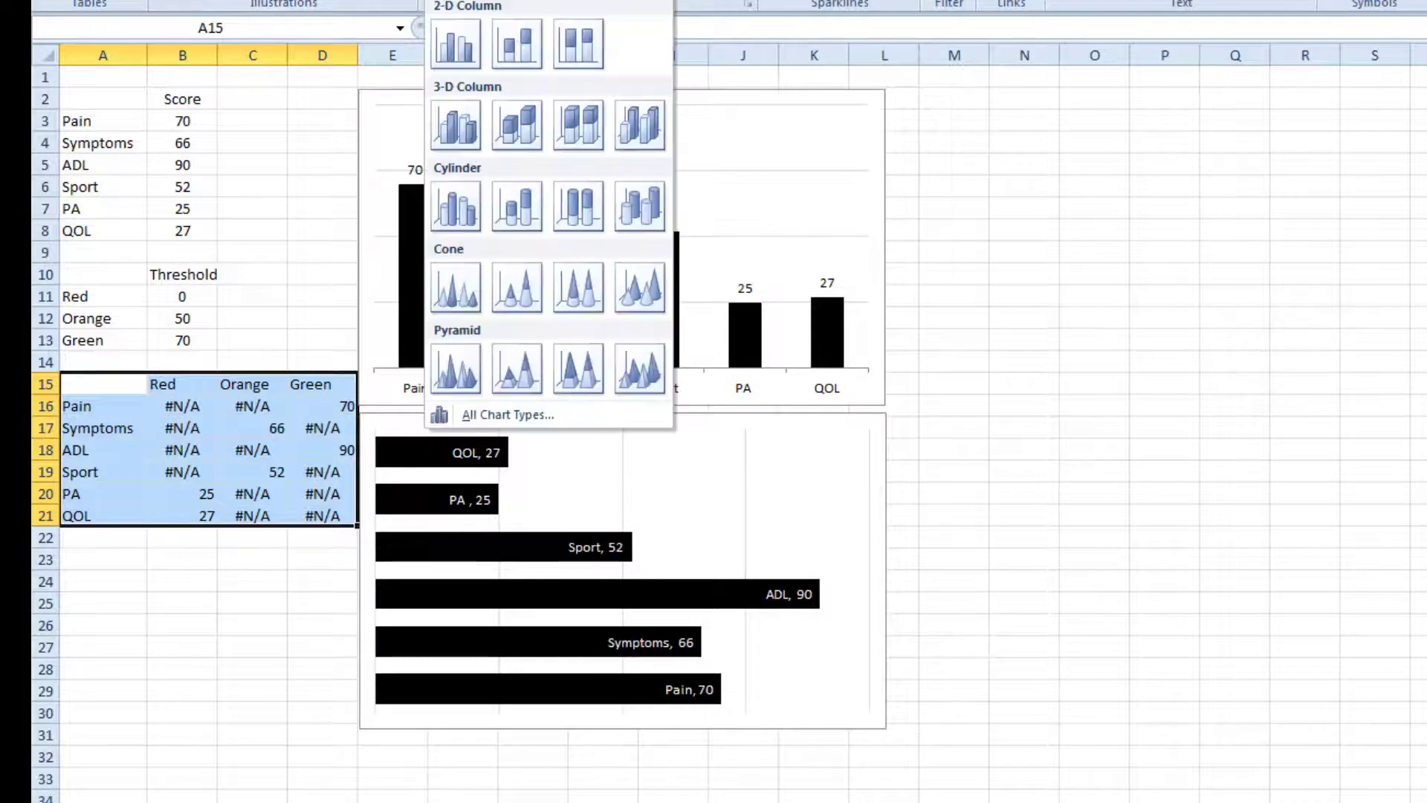
left_click(456, 45)
left_click_drag(943, 360, 995, 84)
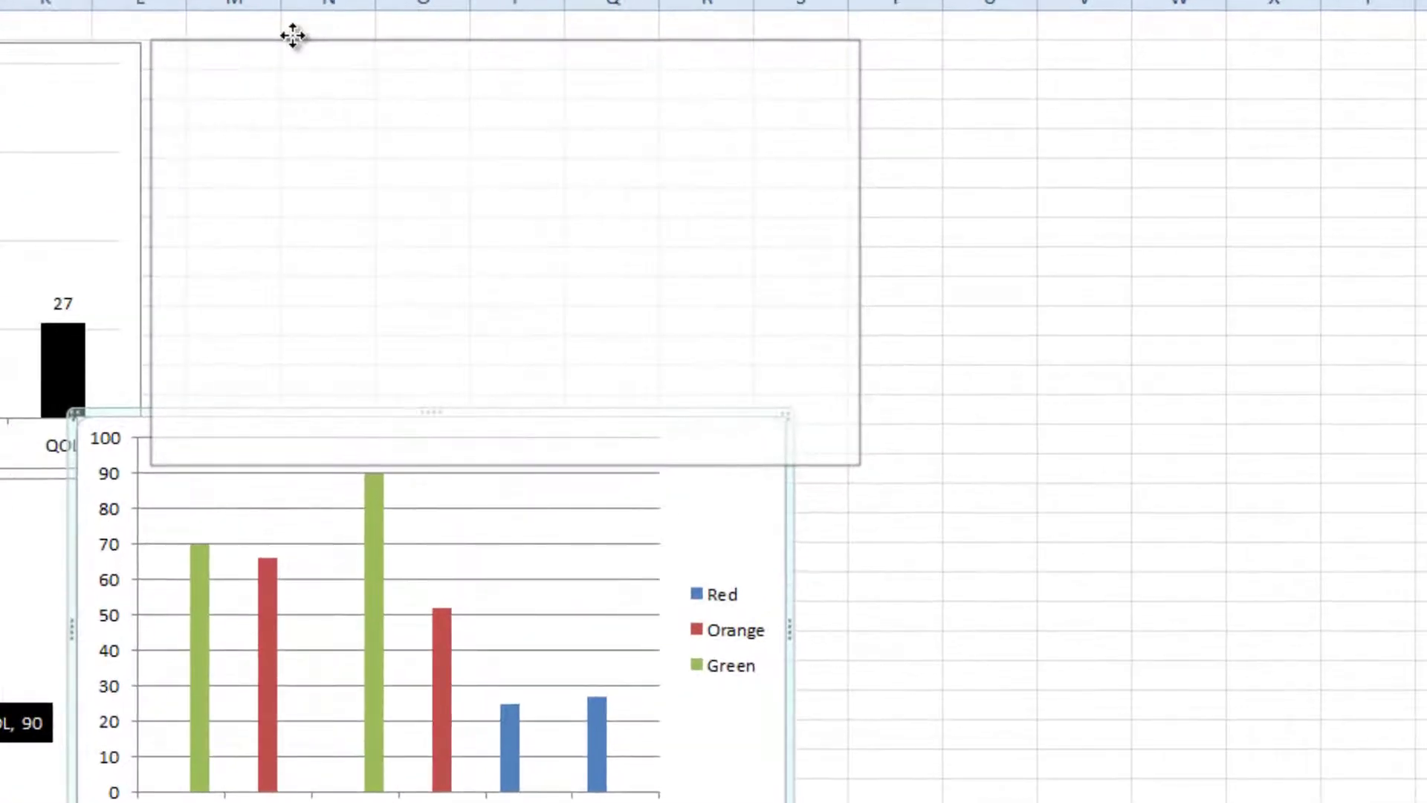
left_click_drag(293, 35, 293, 35)
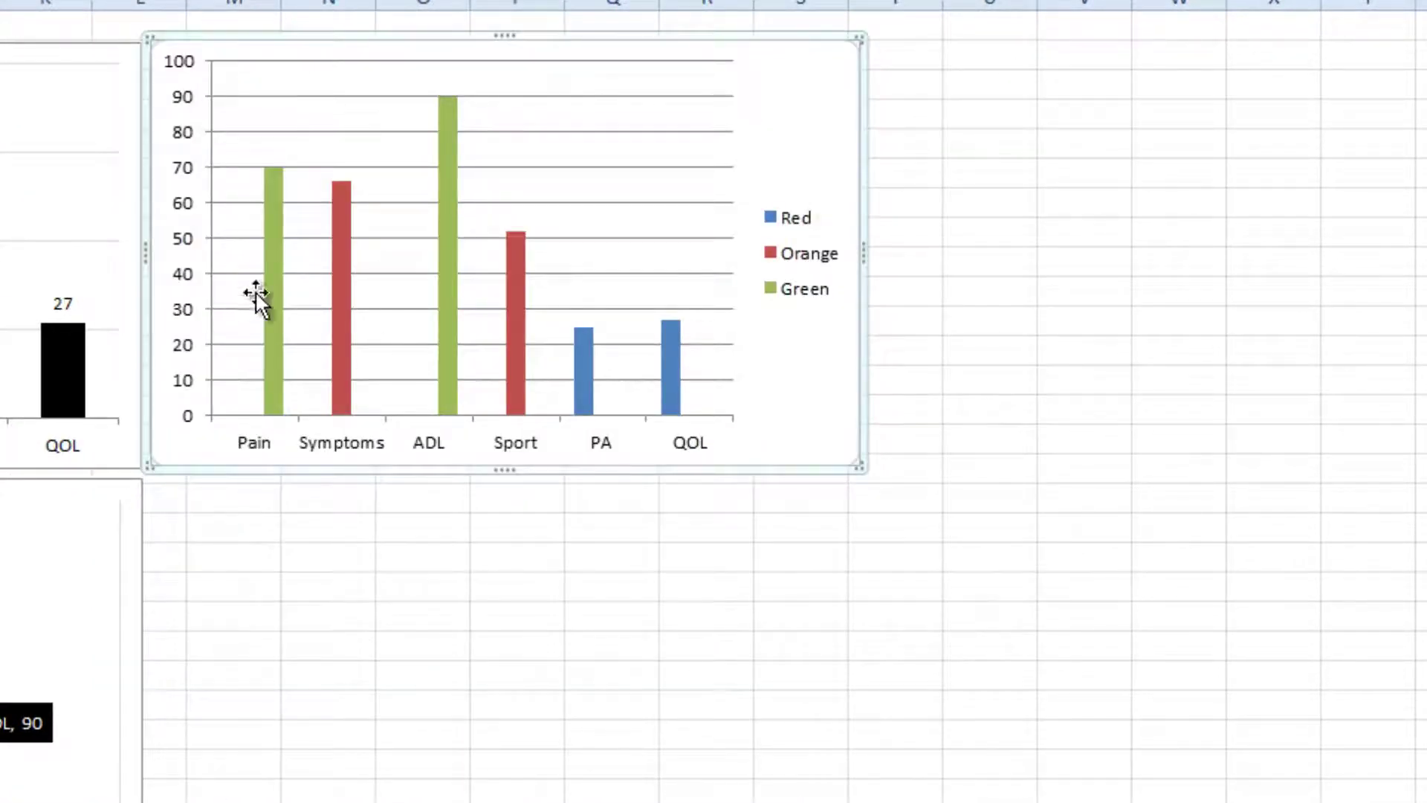
Step: Set the chart's series overlap to 100% so the bars sit on top of each other
left_click(278, 297)
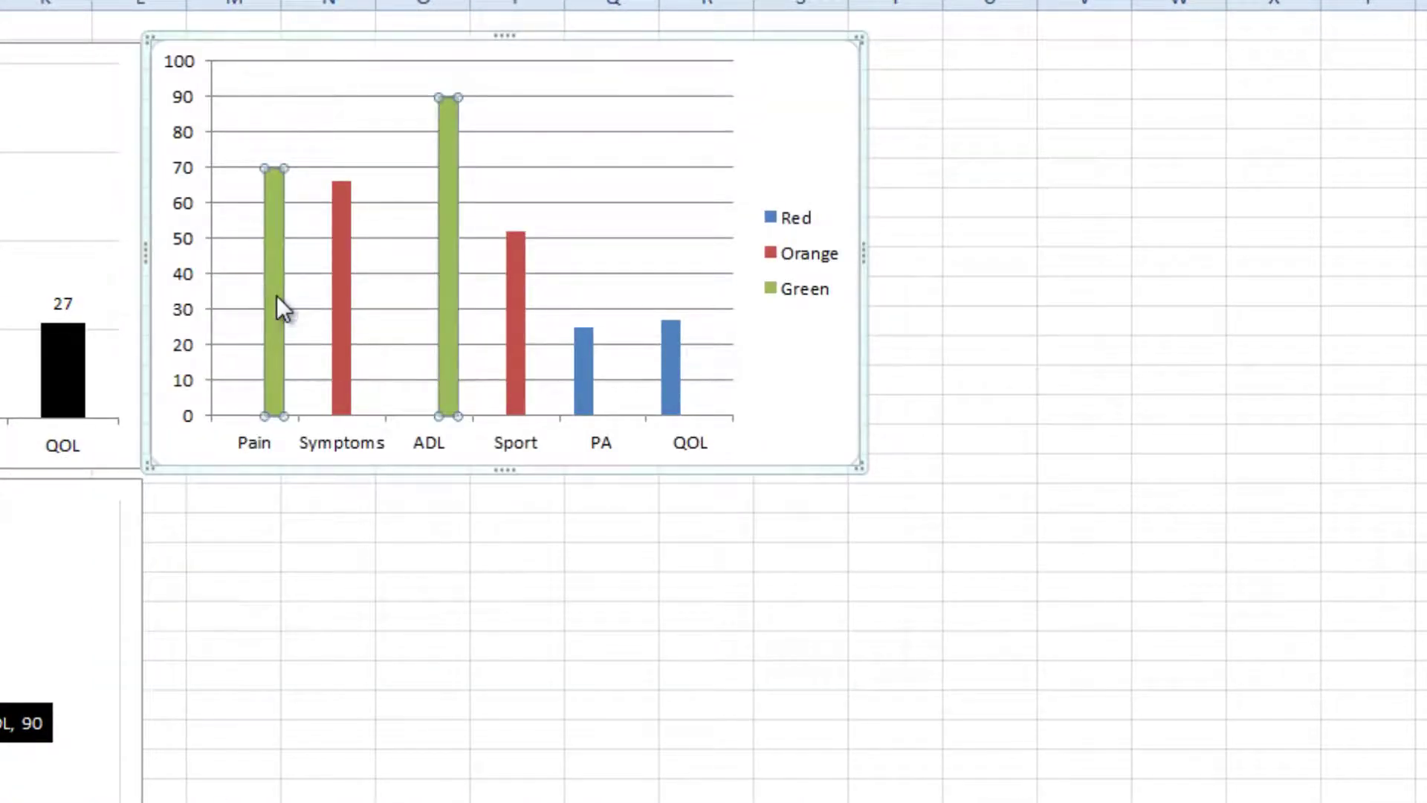
right_click(276, 296)
left_click(402, 554)
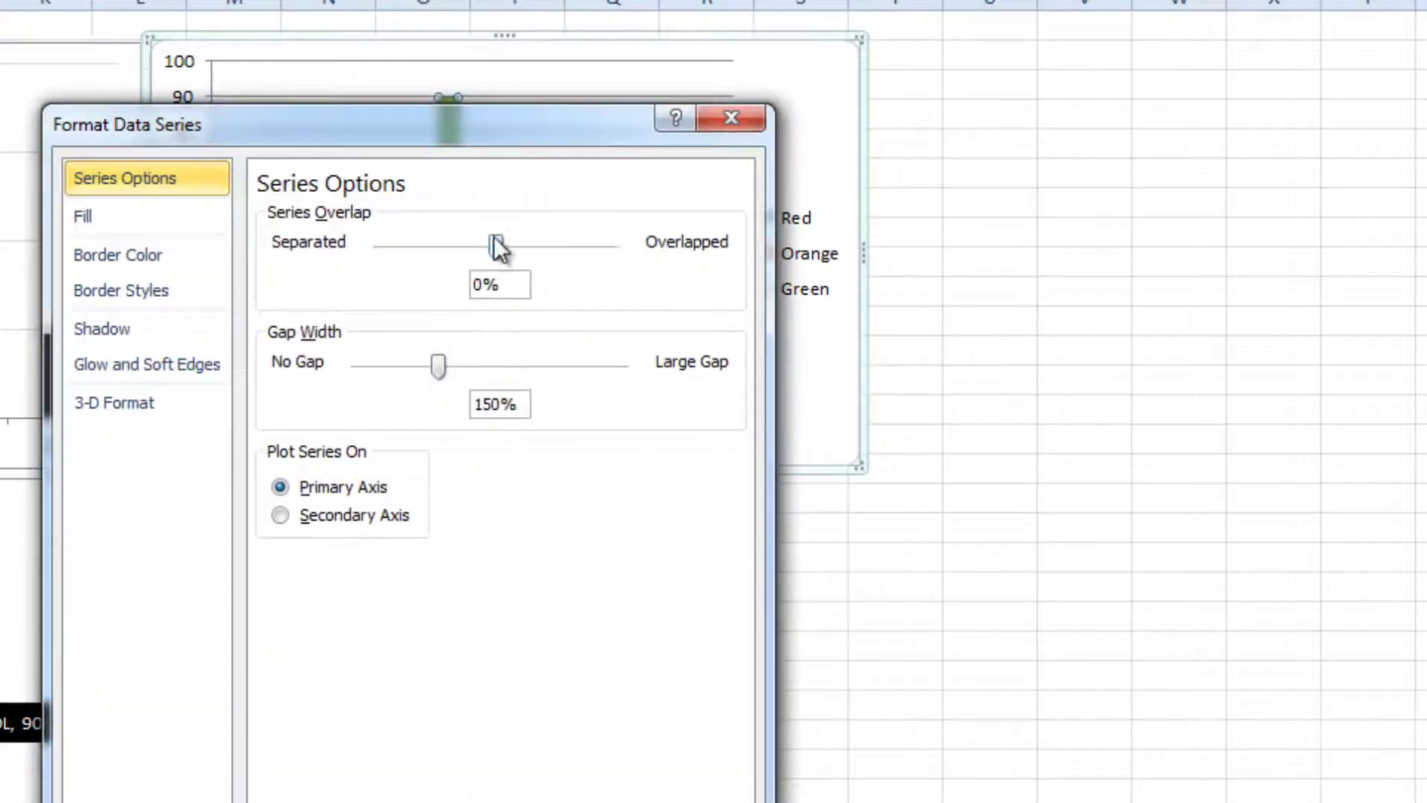
left_click_drag(495, 245, 637, 245)
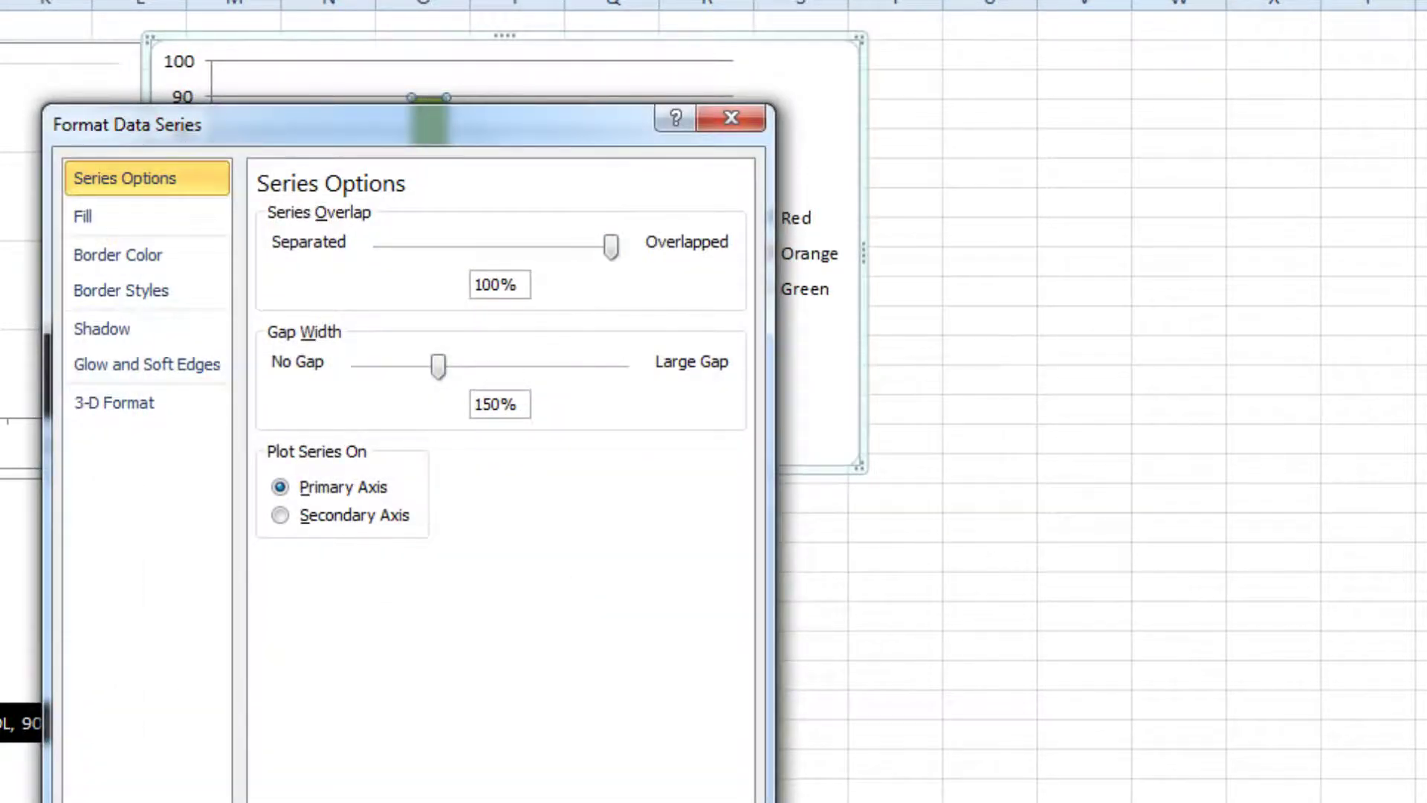
key("Escape")
left_click(533, 775)
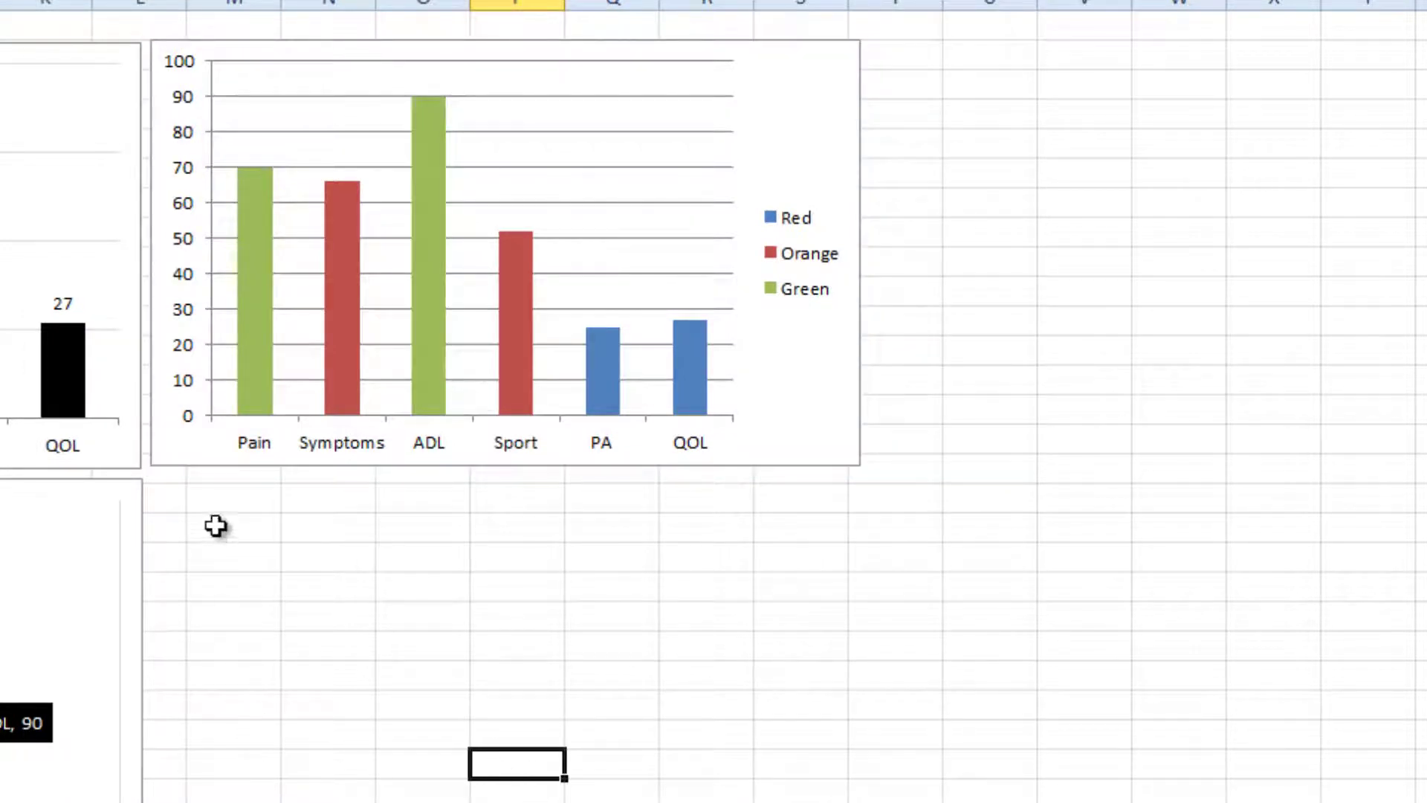
Step: Reduce the series gap width to 61% so the bars widen
right_click(253, 301)
left_click(367, 561)
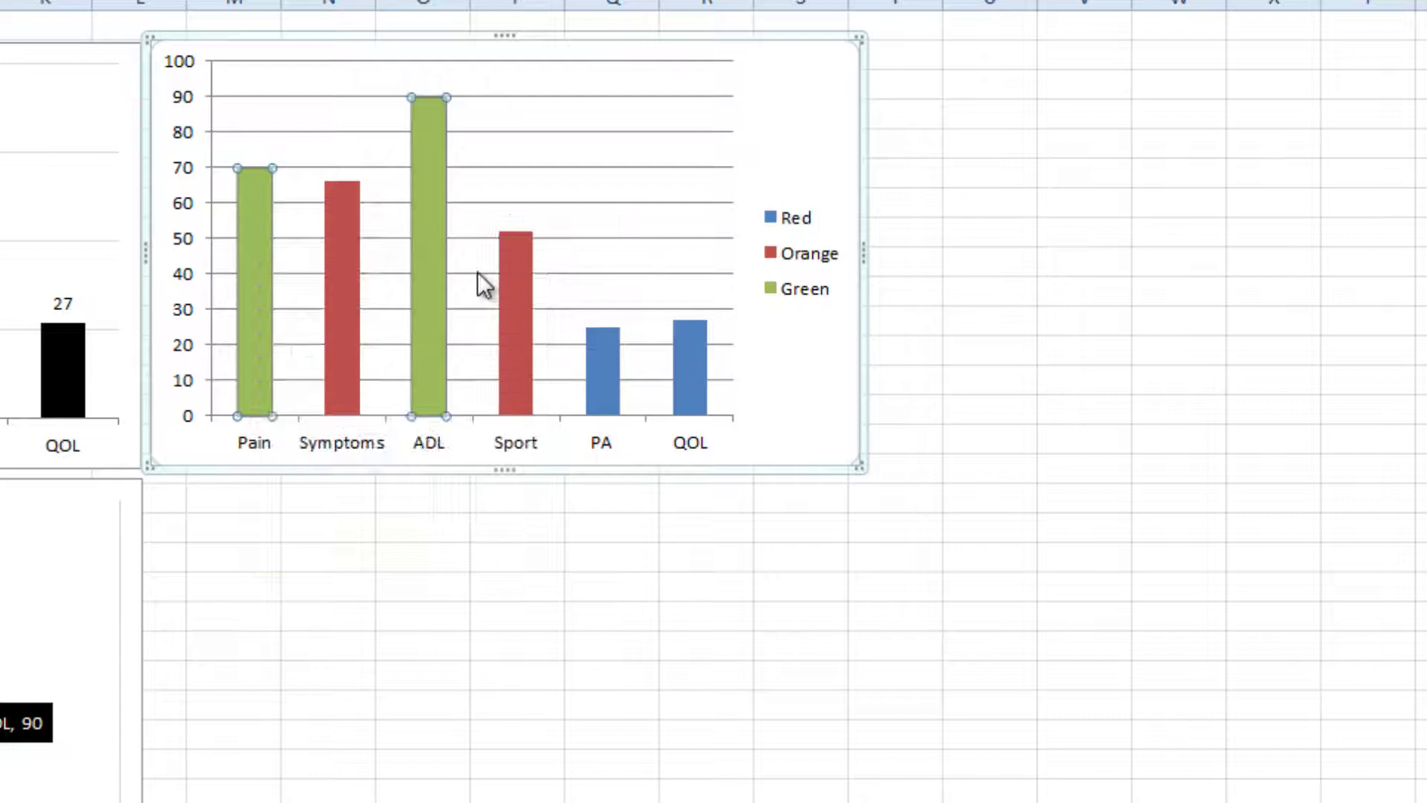
left_click_drag(427, 362, 355, 369)
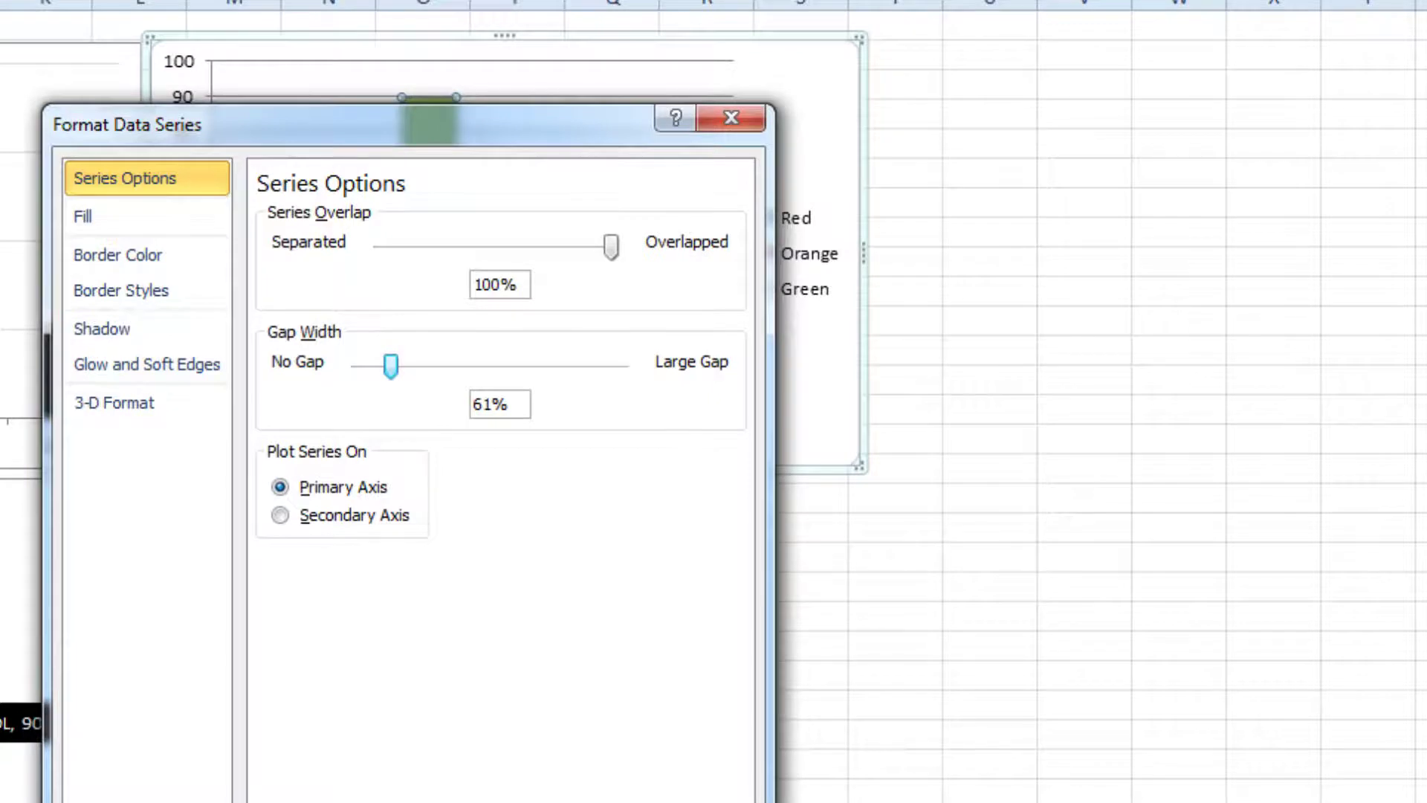
key("Escape")
key("Escape")
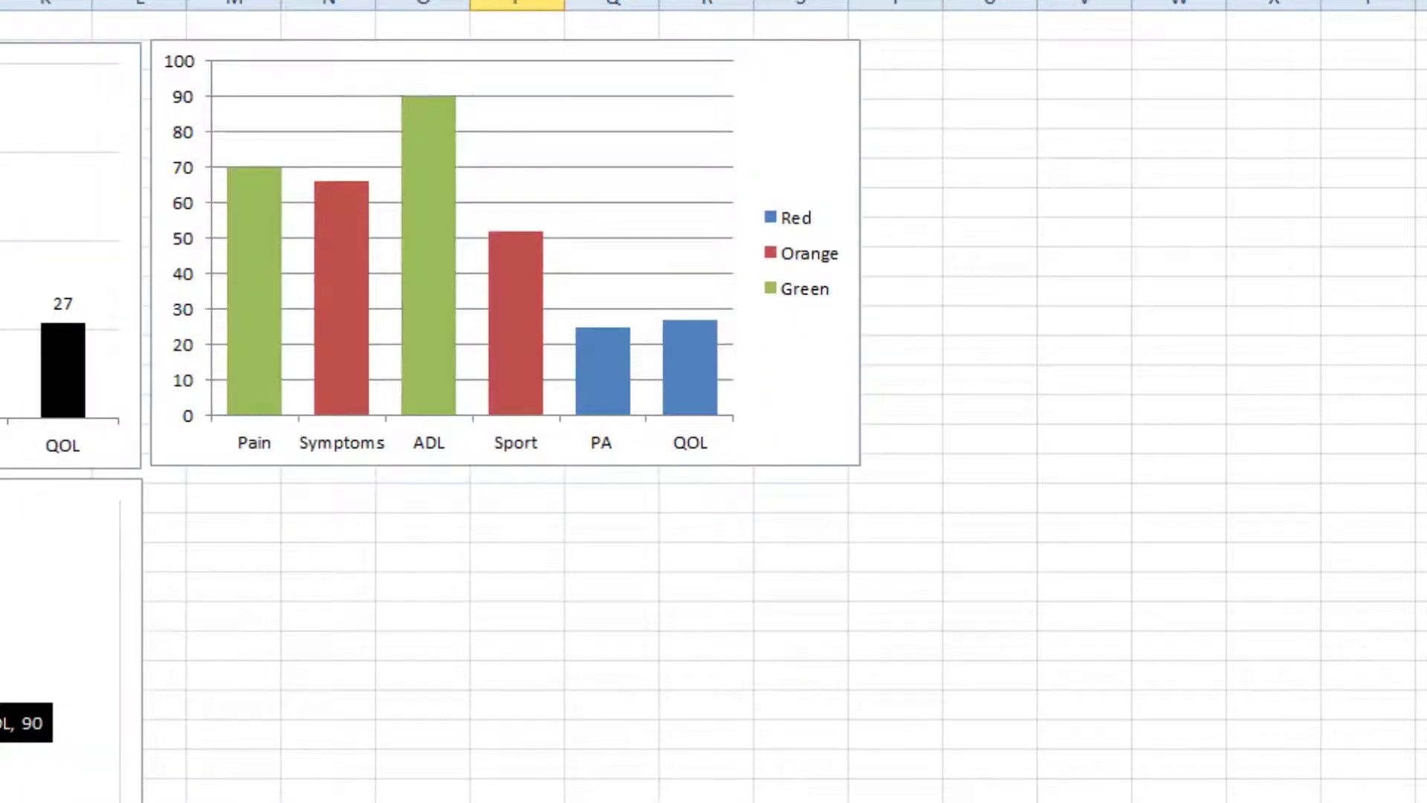
Step: Fix the value axis major unit at 25, then delete the vertical value axis
right_click(181, 138)
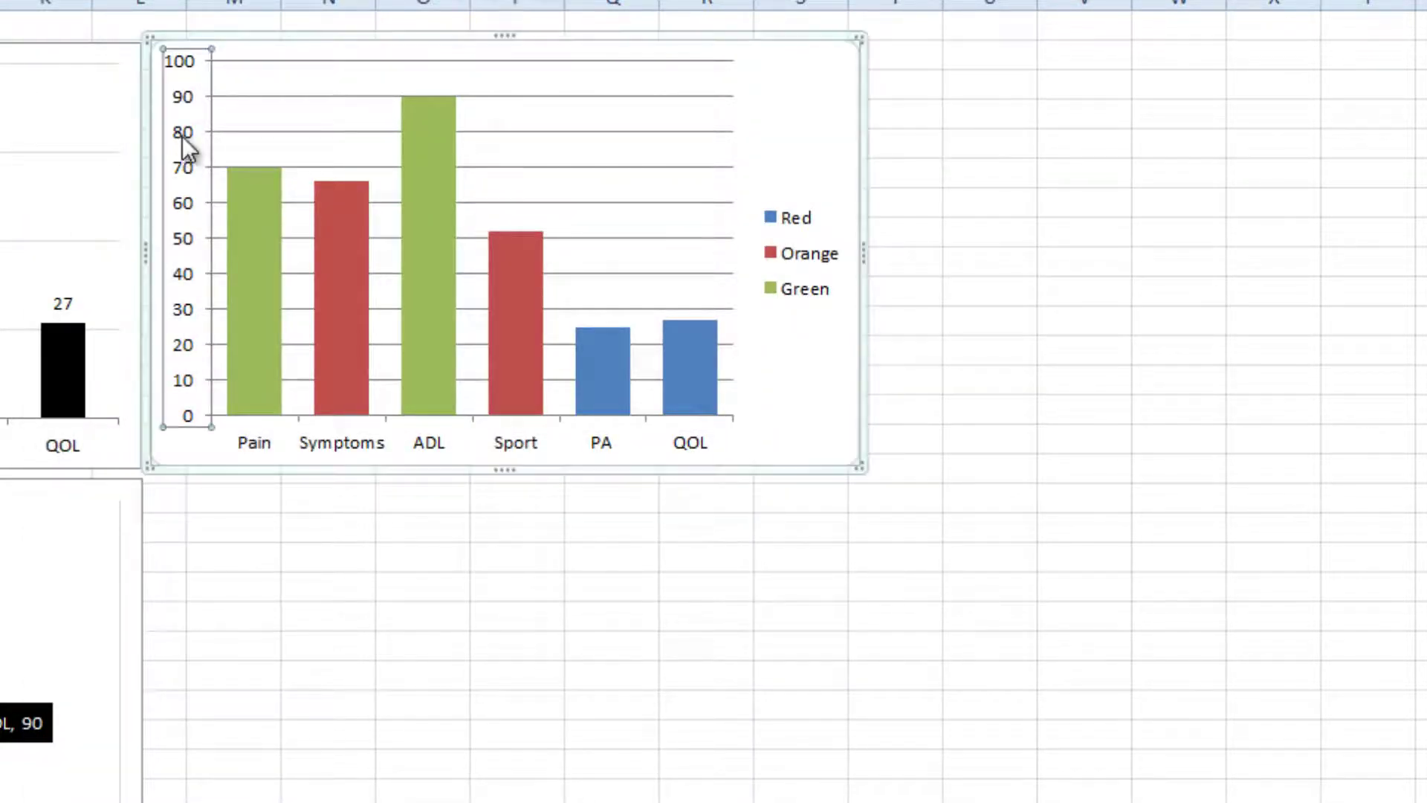
left_click(292, 430)
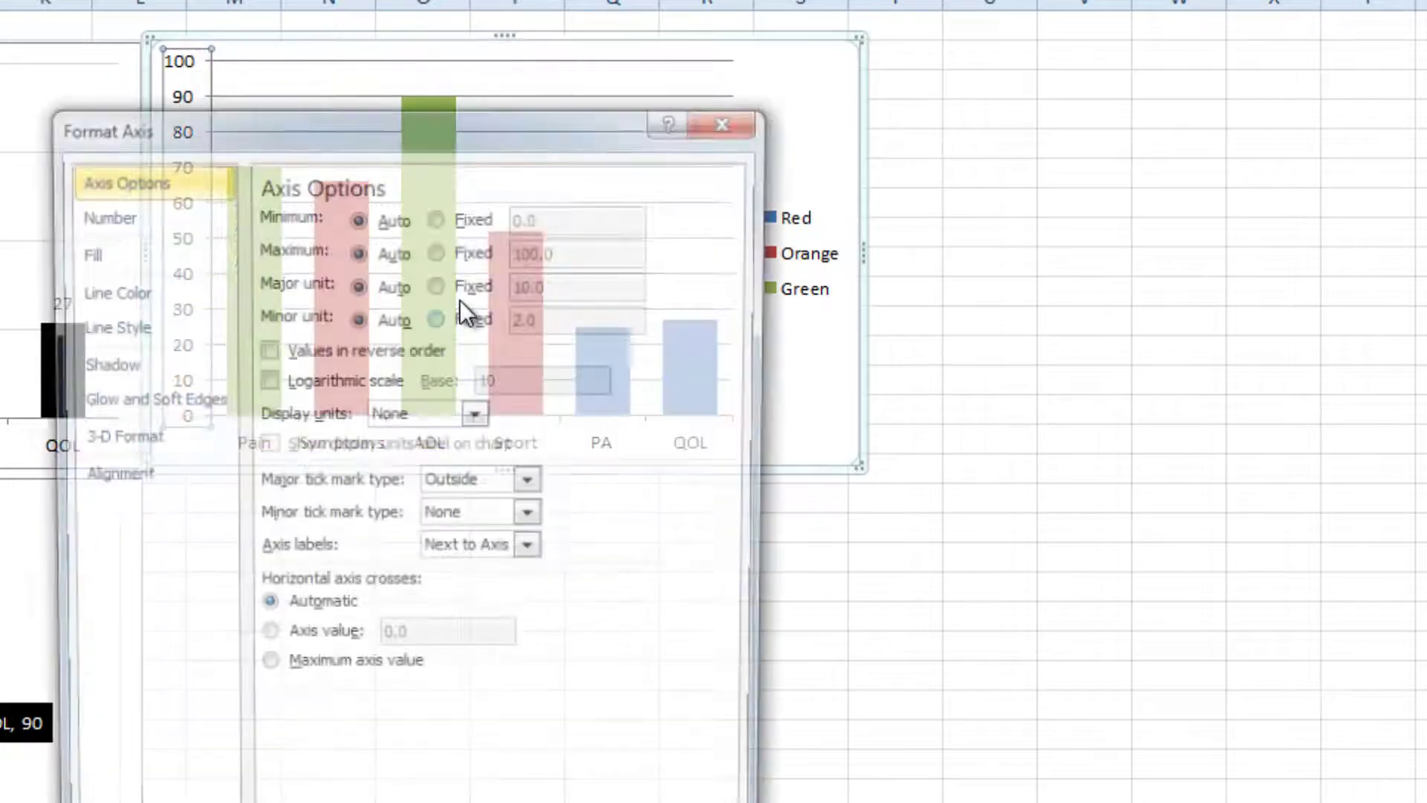
left_click(437, 283)
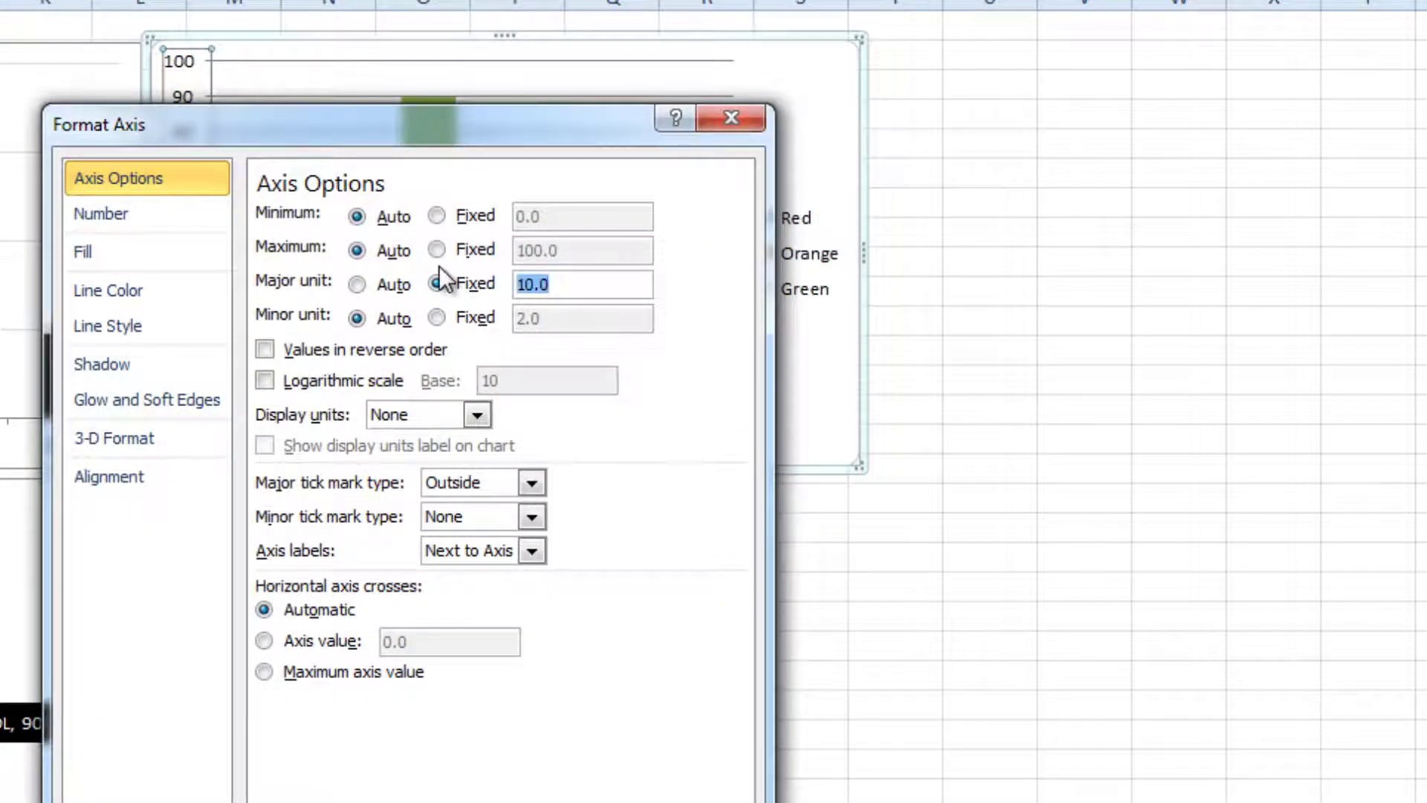
type("25")
key("Return")
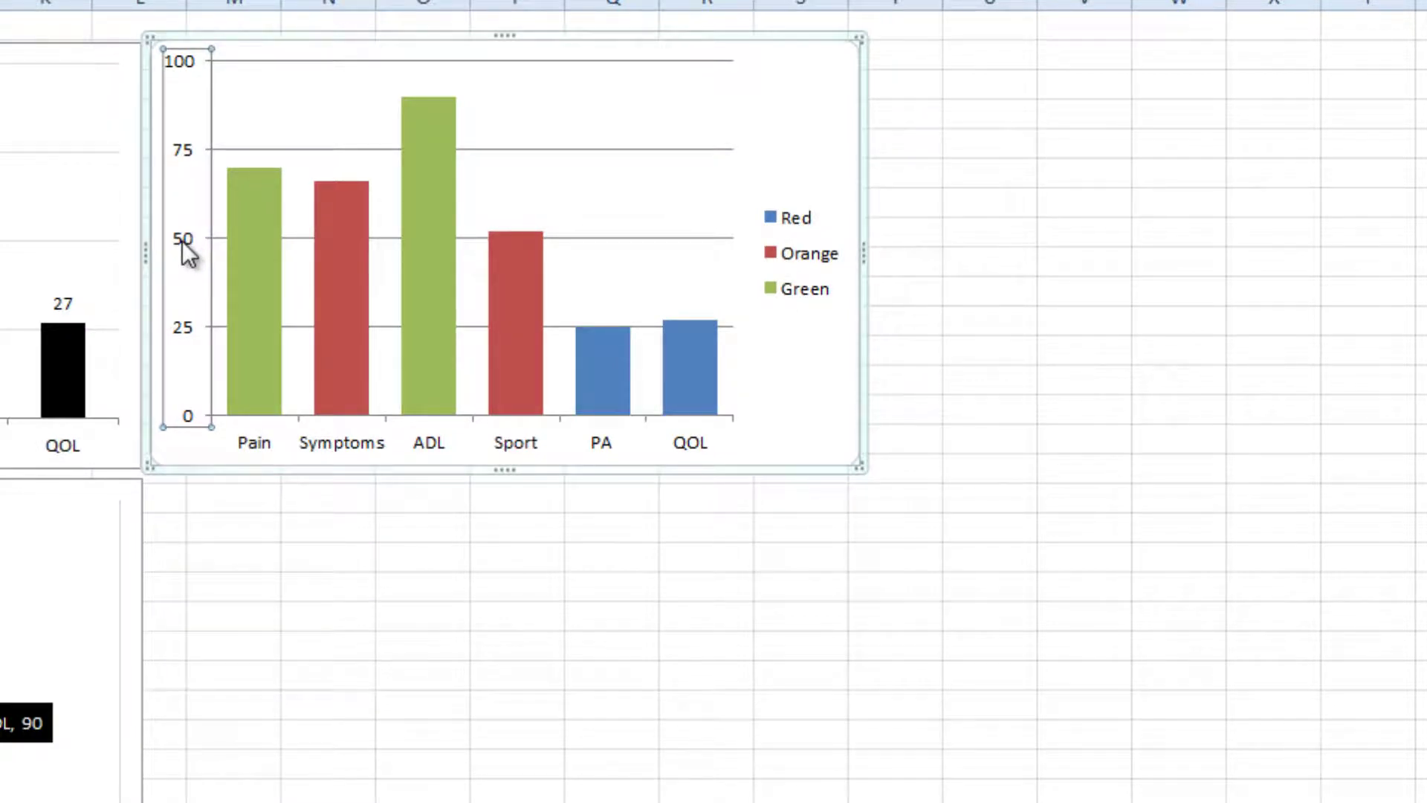
key("Delete")
Step: Format the chart's gridlines as a solid line in a new colour
left_click(531, 148)
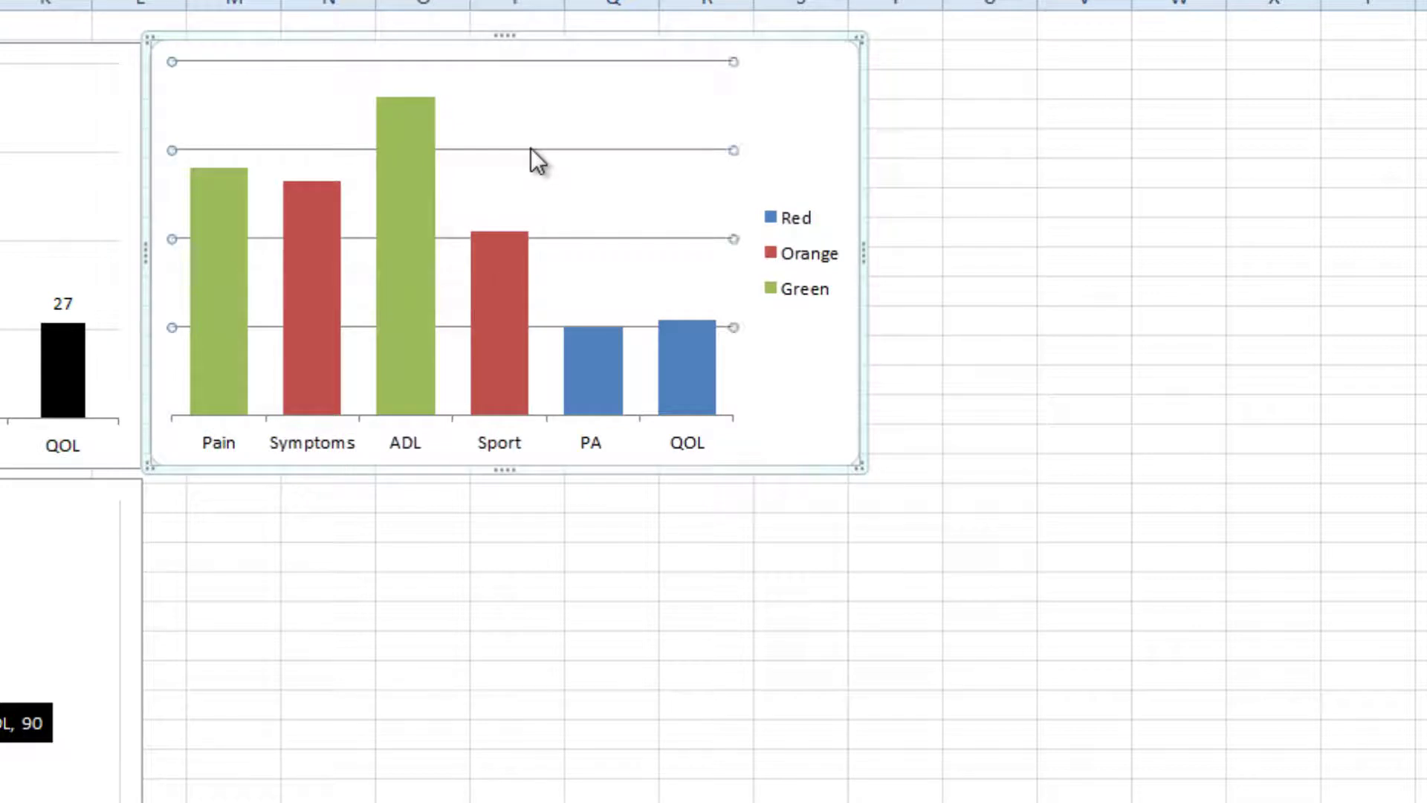
right_click(530, 149)
left_click(640, 335)
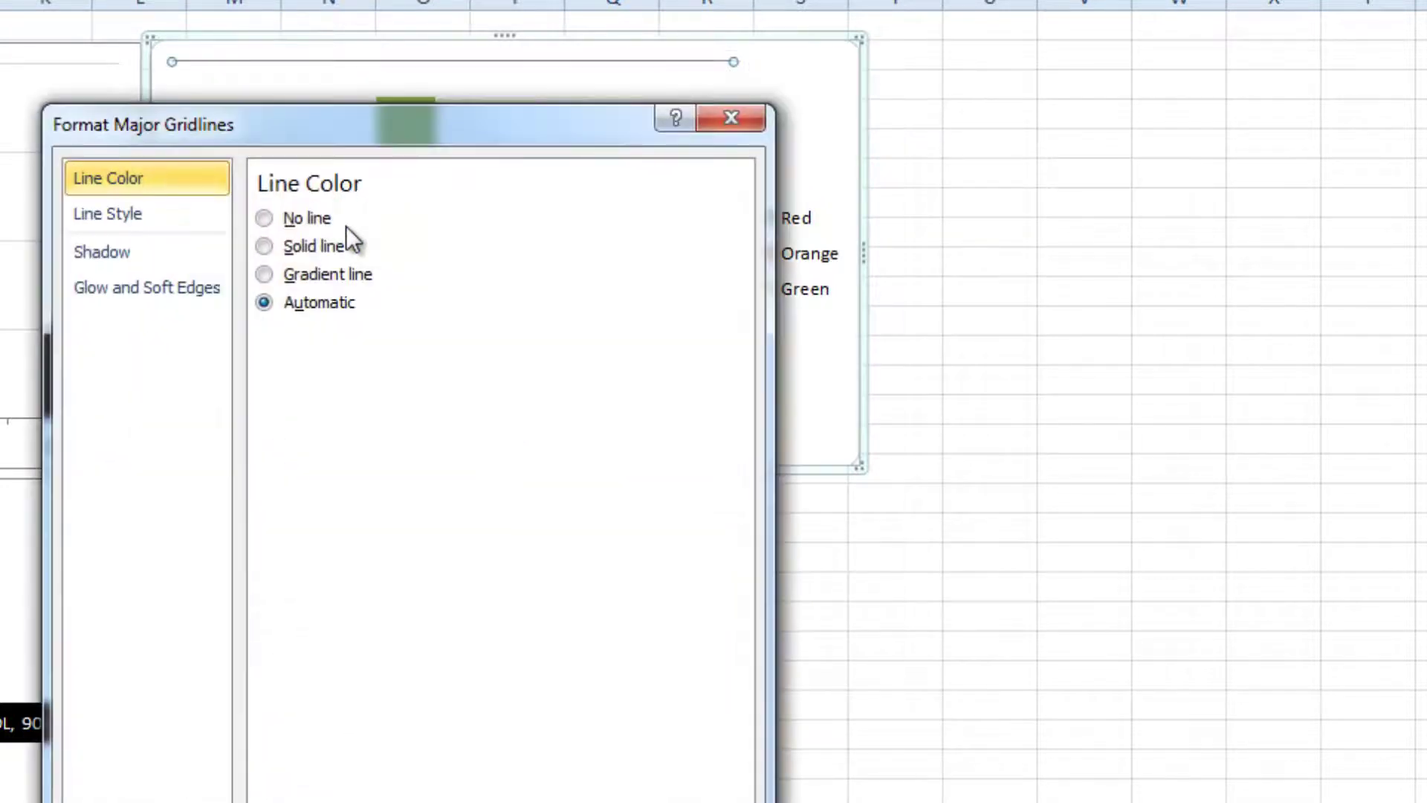
left_click(314, 246)
left_click(390, 346)
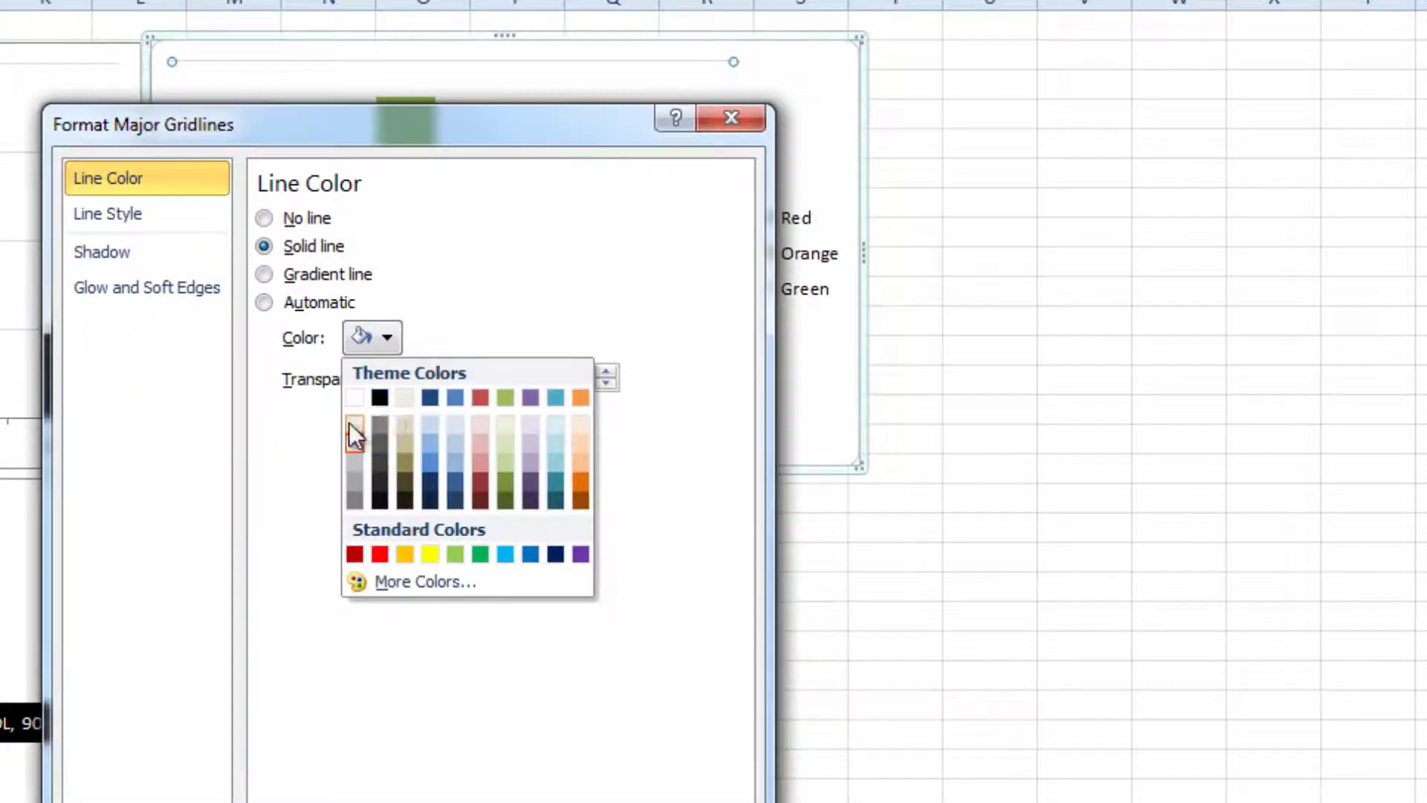
left_click(349, 423)
key("Escape")
left_click_drag(923, 773, 817, 766)
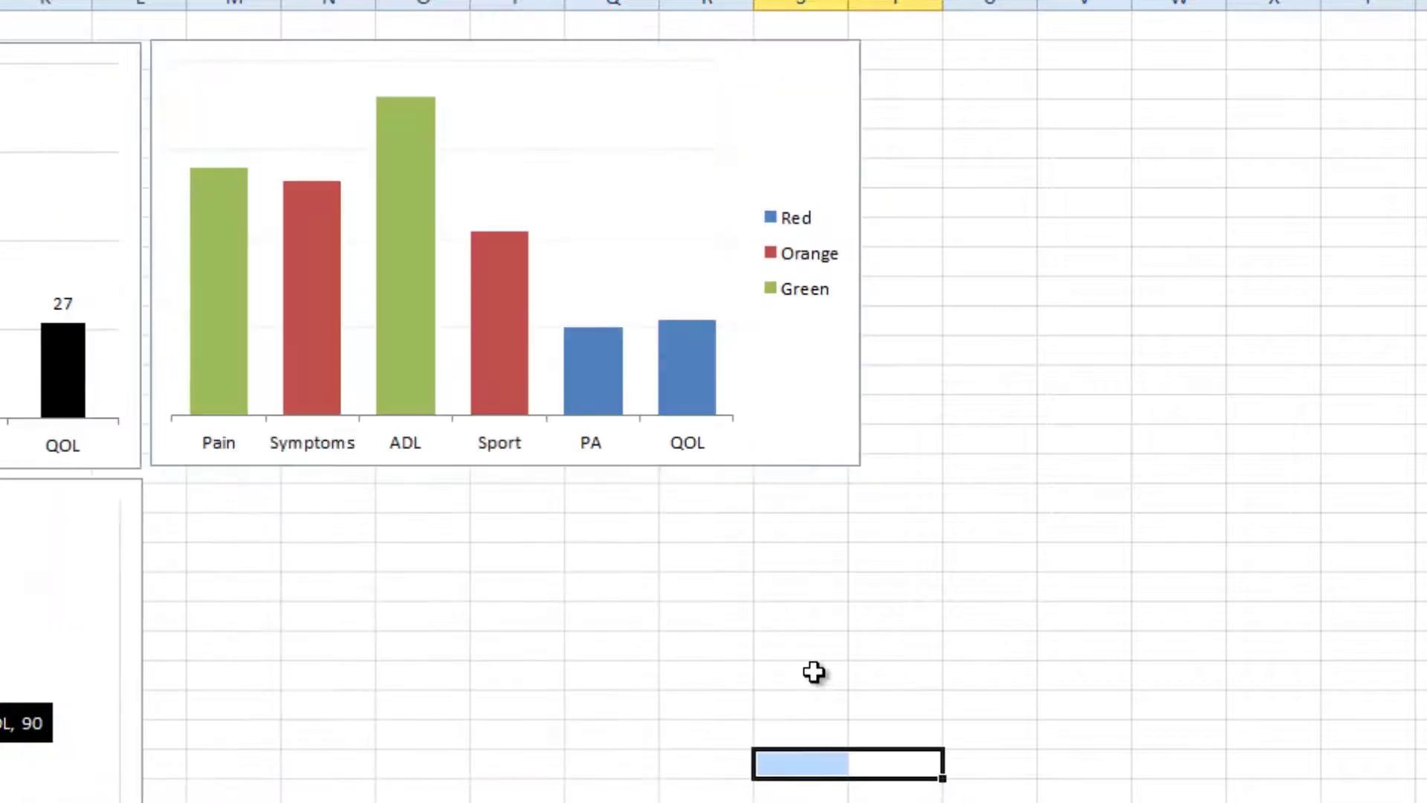
Step: Add data labels to the Red series bars
left_click(593, 364)
right_click(593, 364)
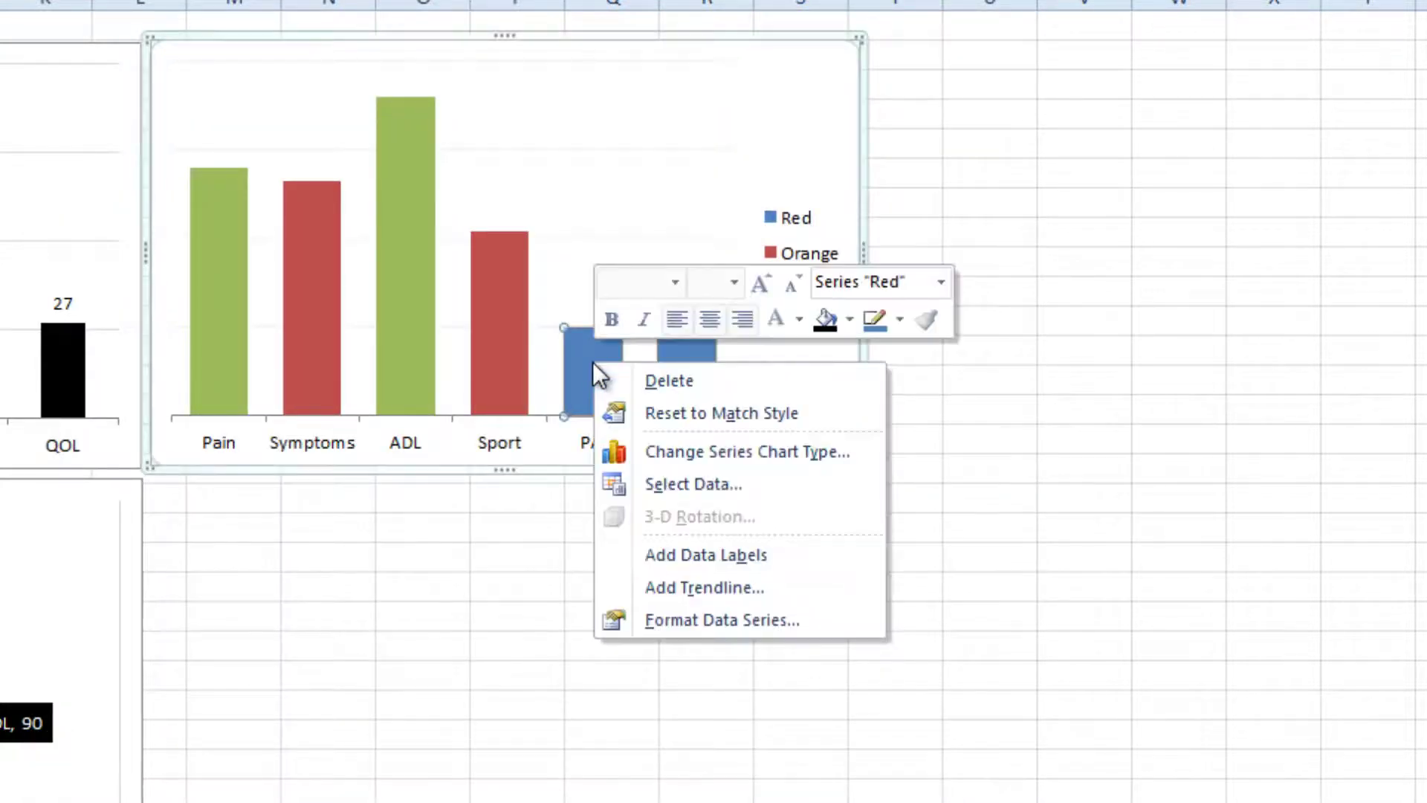
left_click(671, 562)
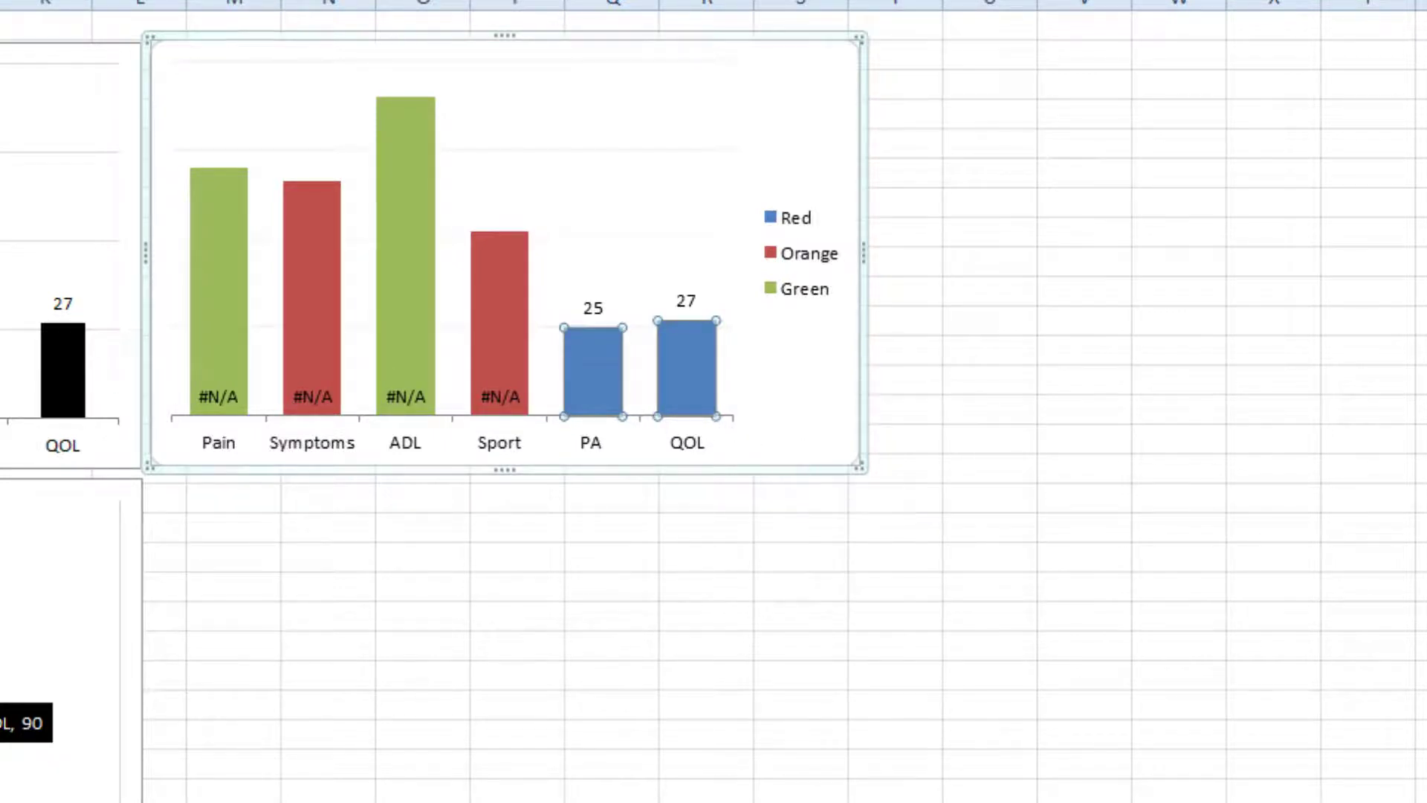
left_click(632, 239)
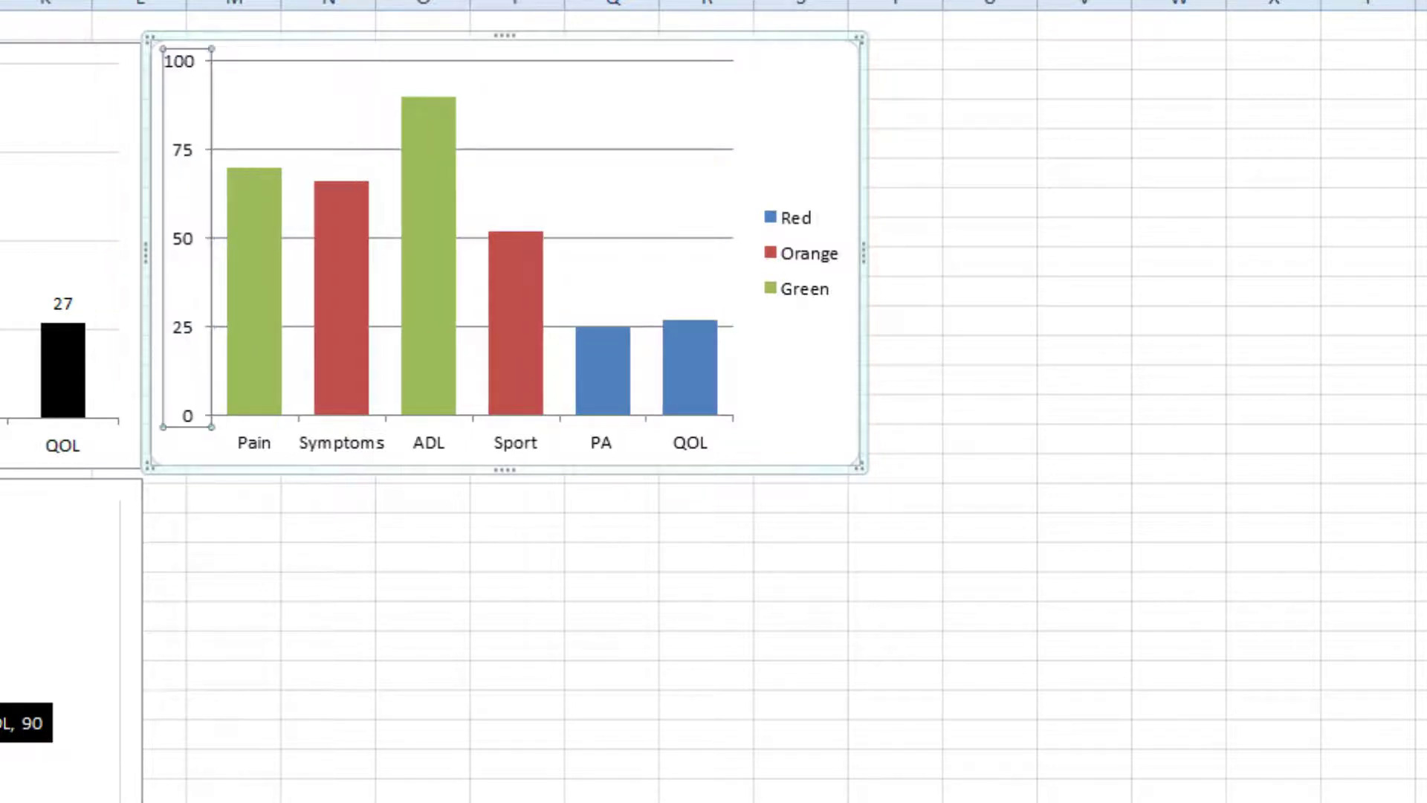
left_click(389, 728)
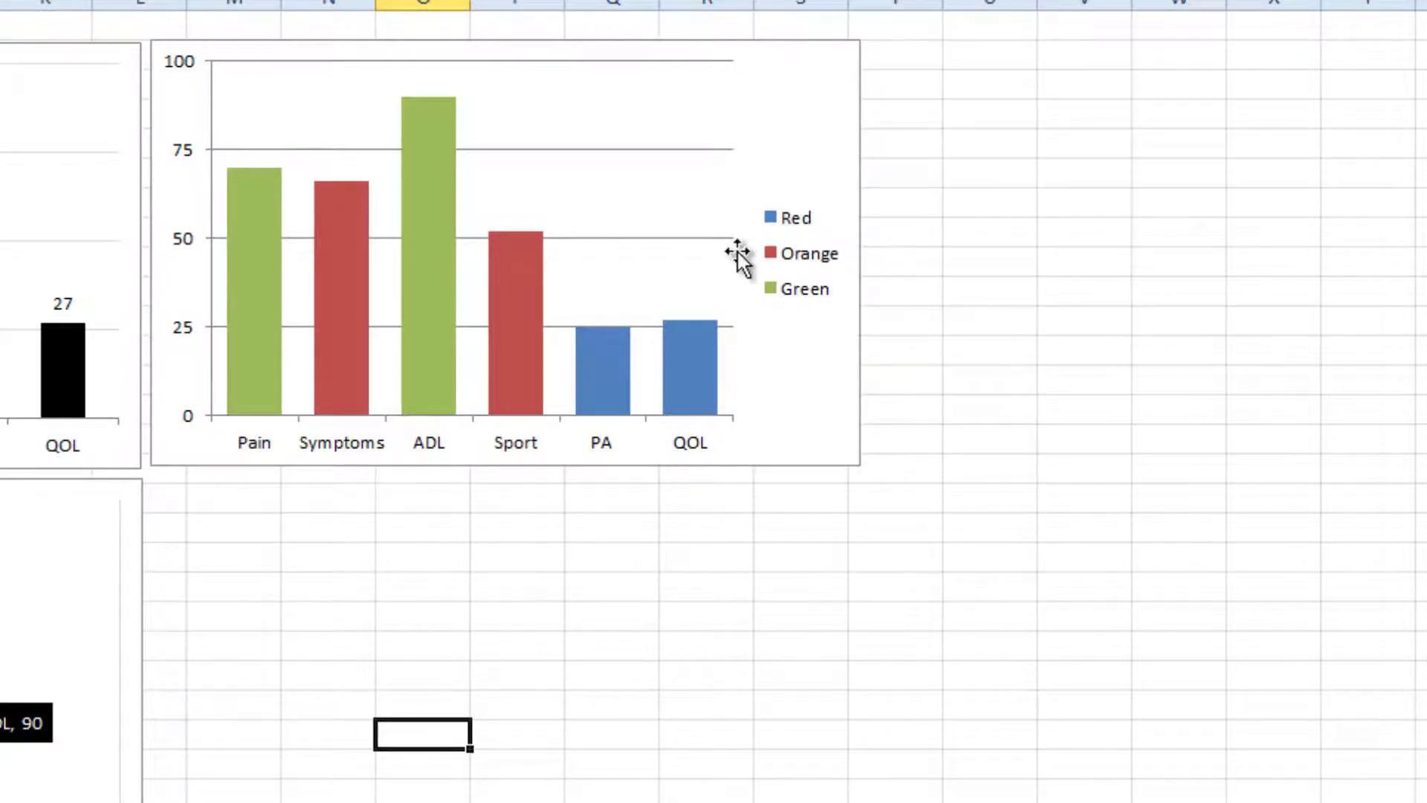
Step: Delete the chart's legend so the plot fills the chart
left_click(790, 262)
key("Delete")
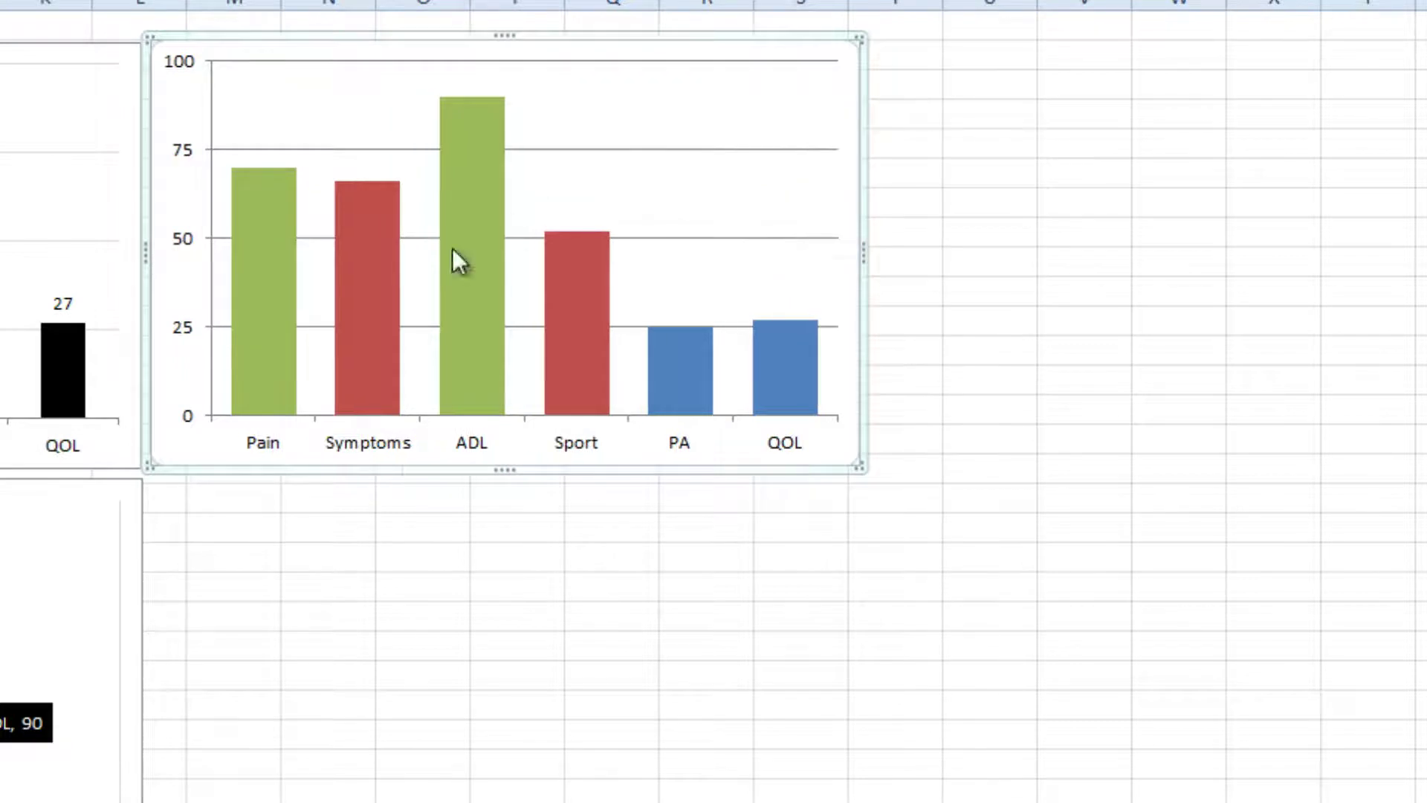
mouse_move(262, 269)
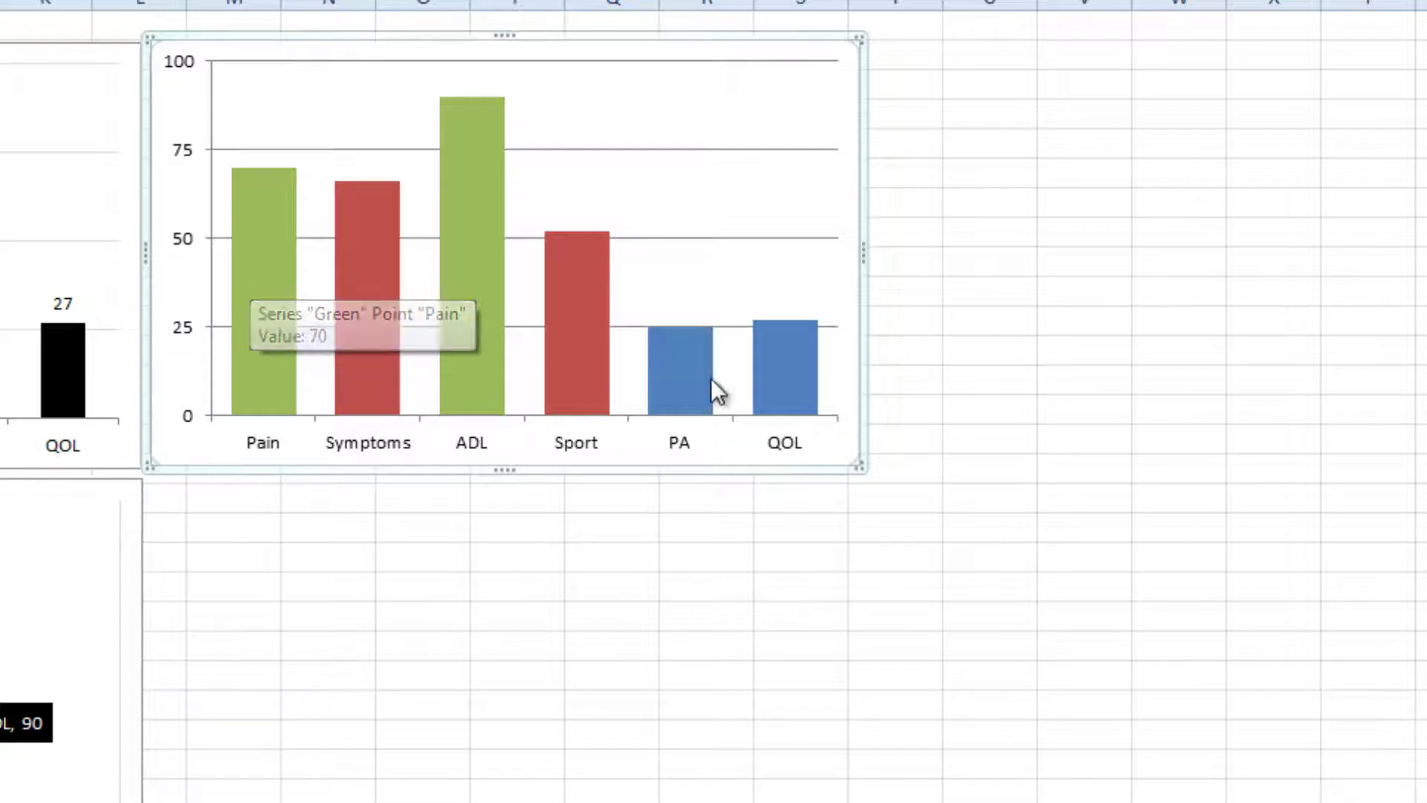
Step: Give the Red series (PA and QOL bars) a solid red fill
left_click(680, 366)
right_click(679, 366)
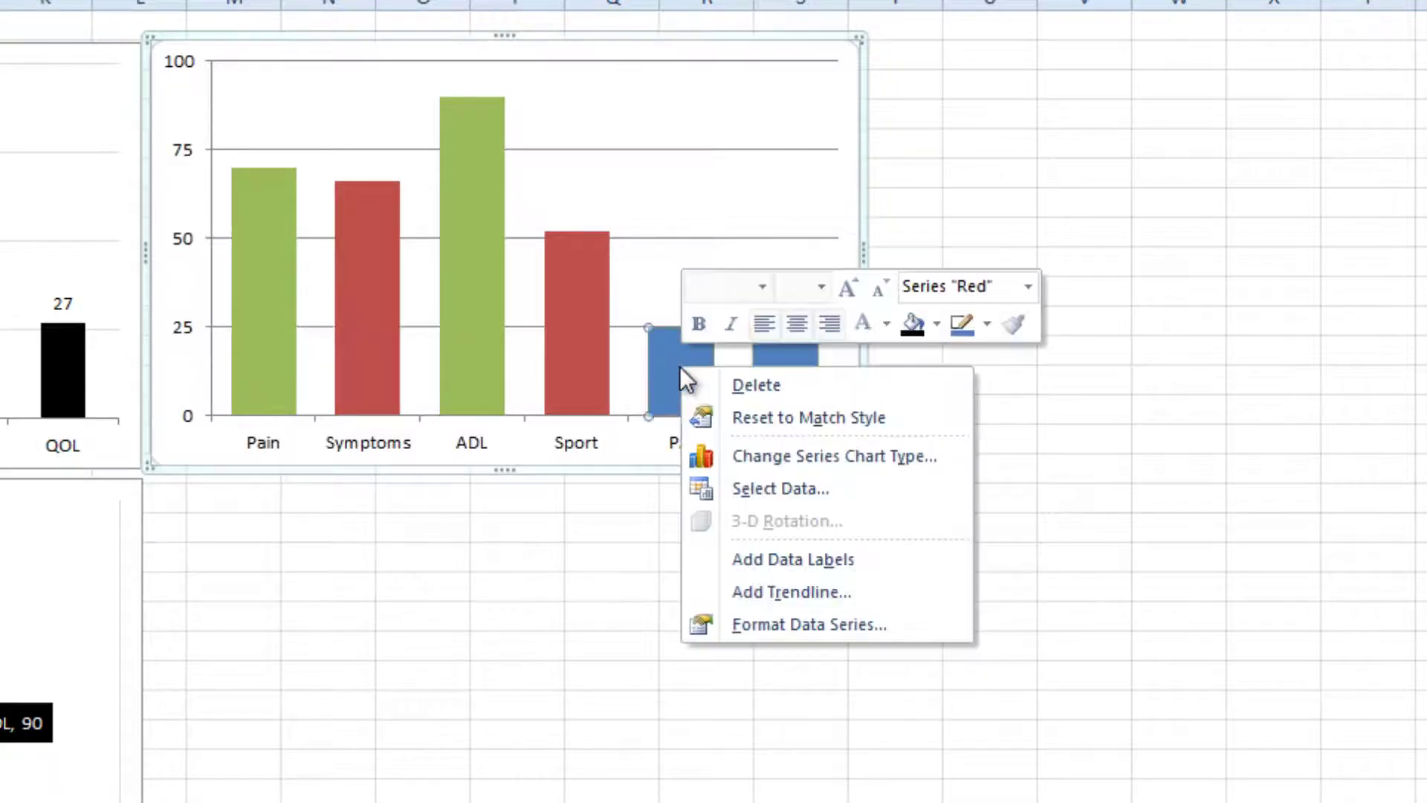
left_click(818, 626)
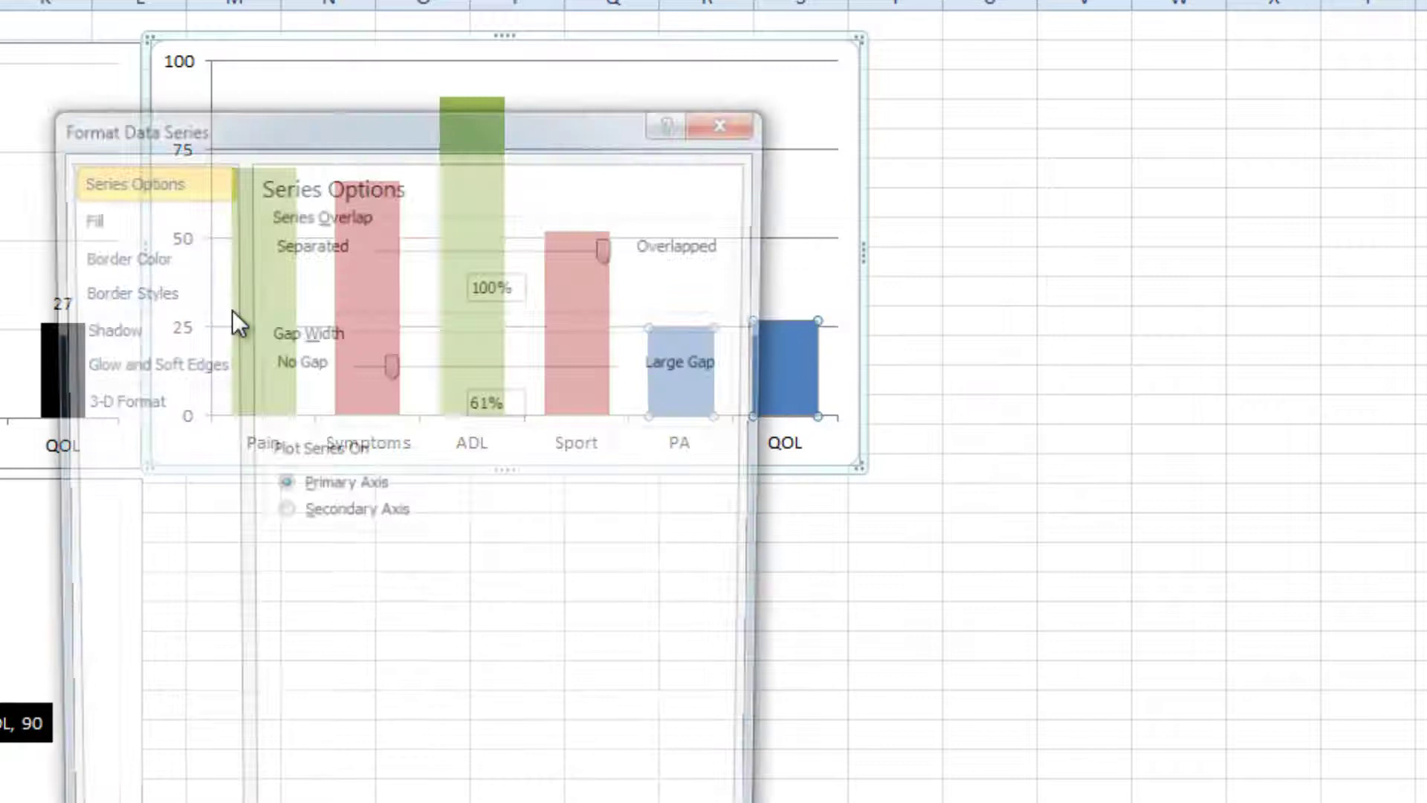
left_click(145, 229)
left_click(264, 246)
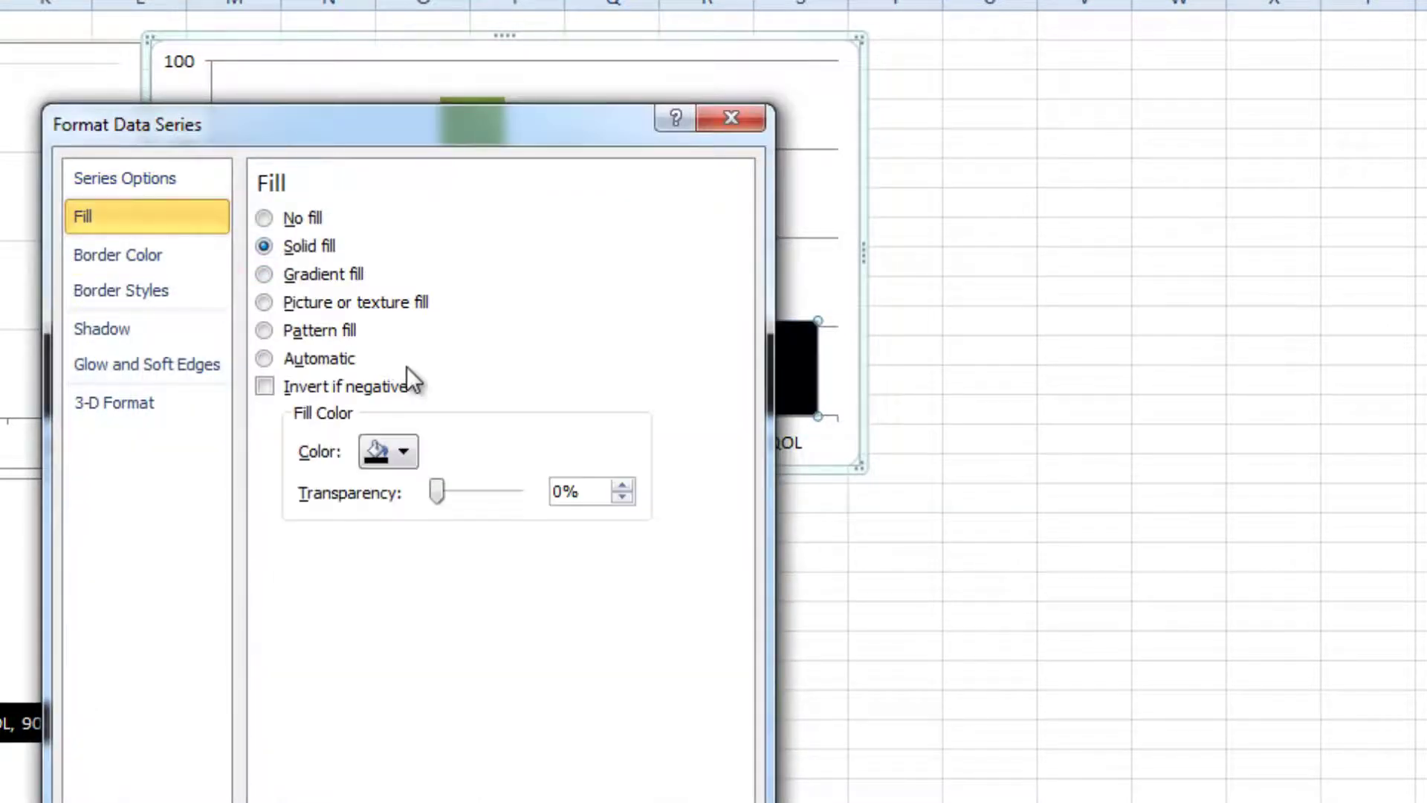
left_click(399, 449)
left_click(396, 667)
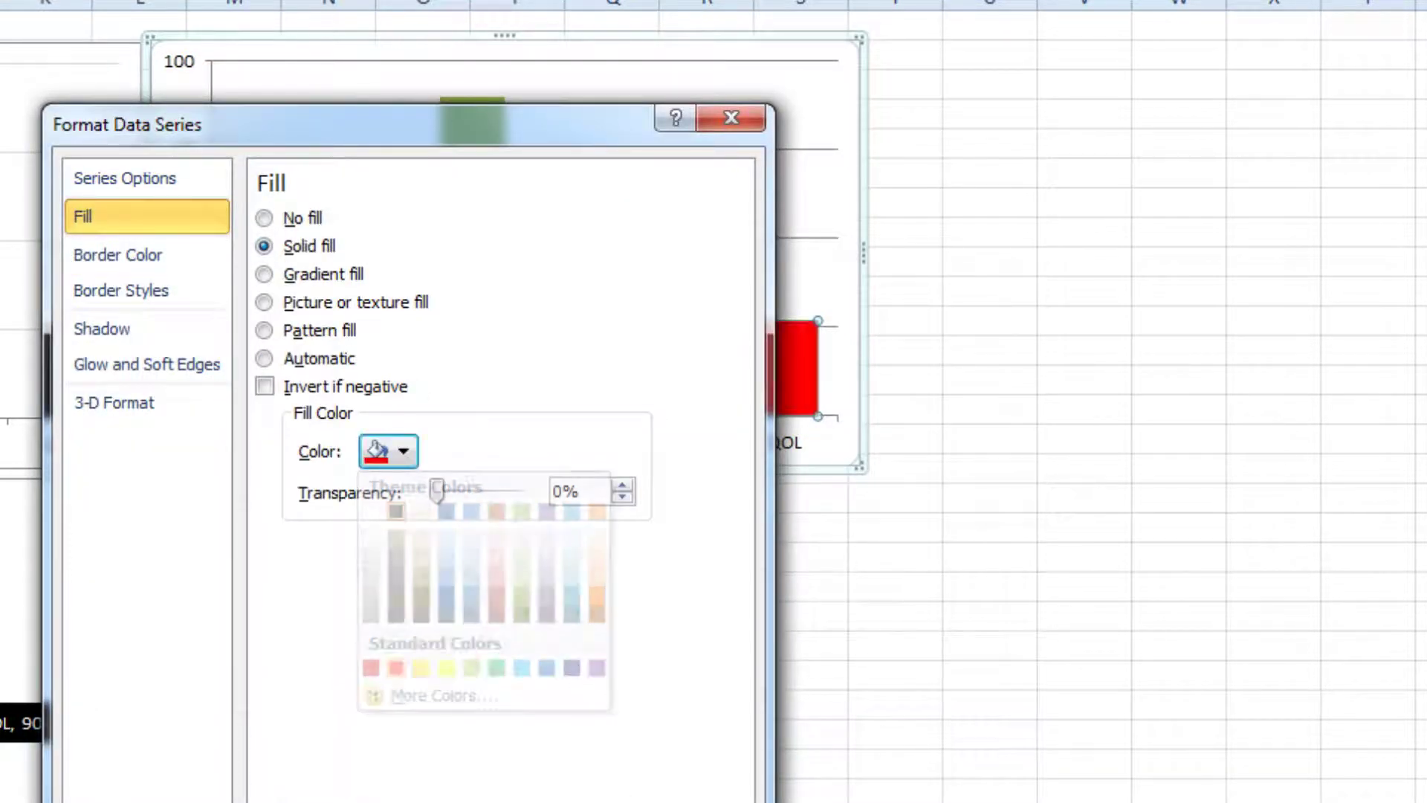
left_click_drag(476, 105, 973, 446)
Step: Give the Orange series (Symptoms and Sport bars) a solid orange fill
left_click(578, 302)
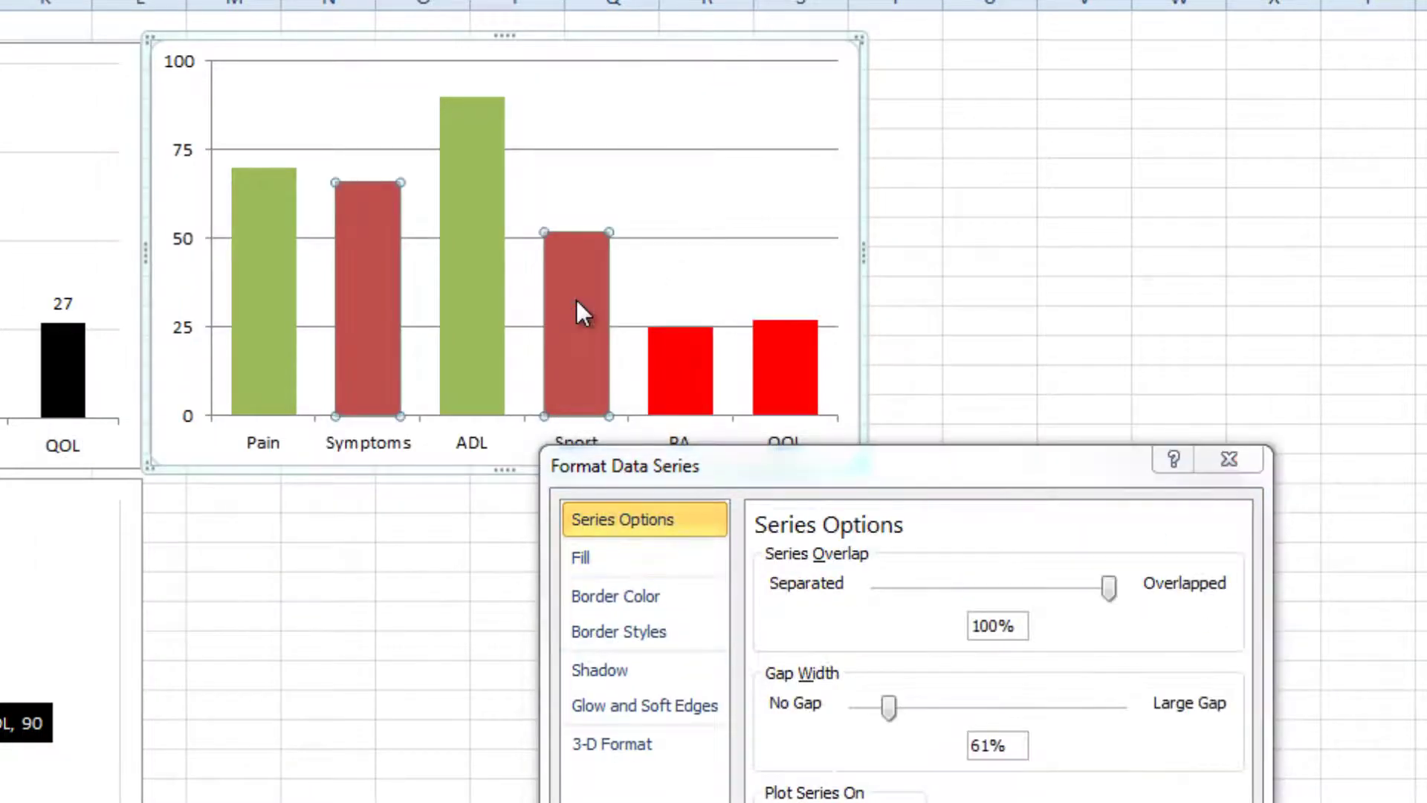
left_click(622, 556)
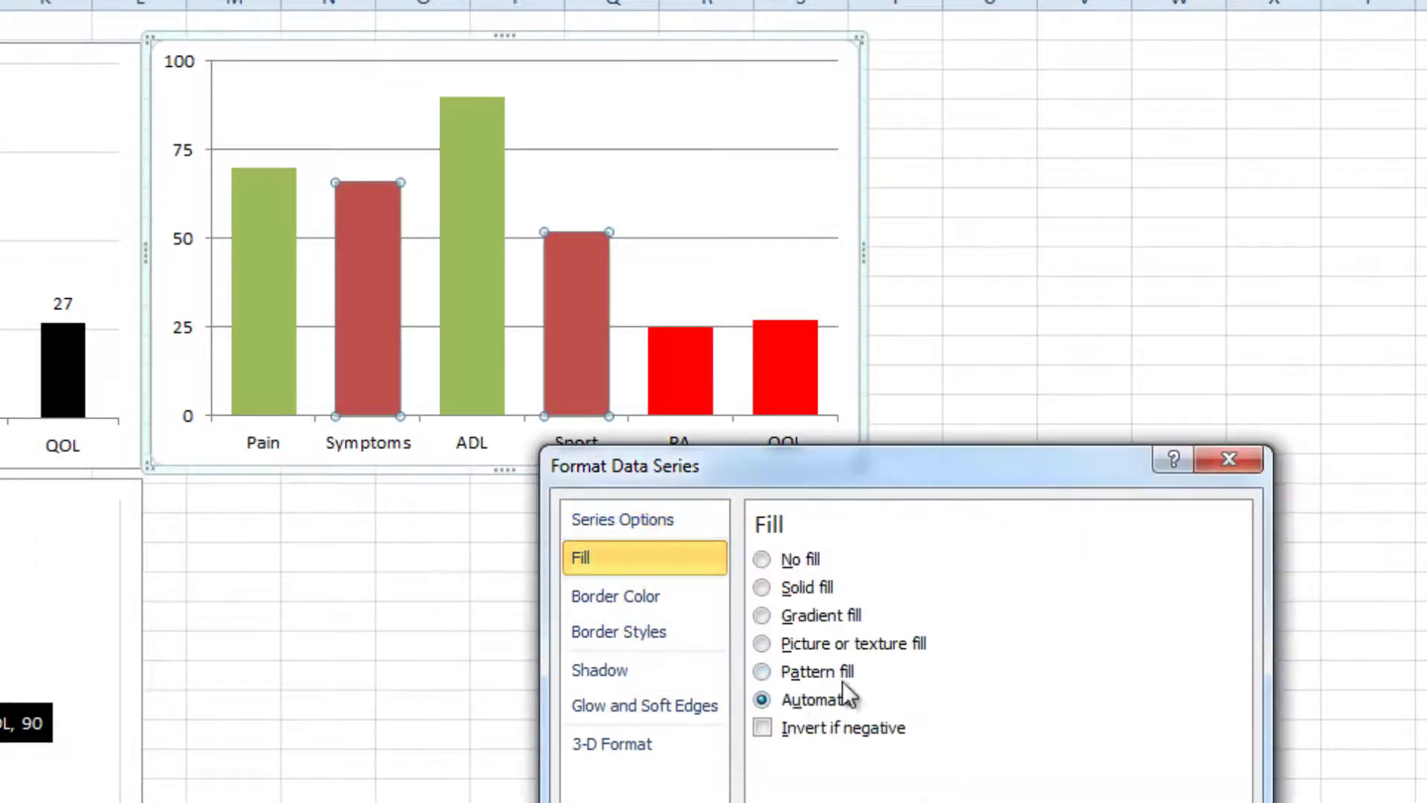
left_click(819, 588)
left_click(901, 792)
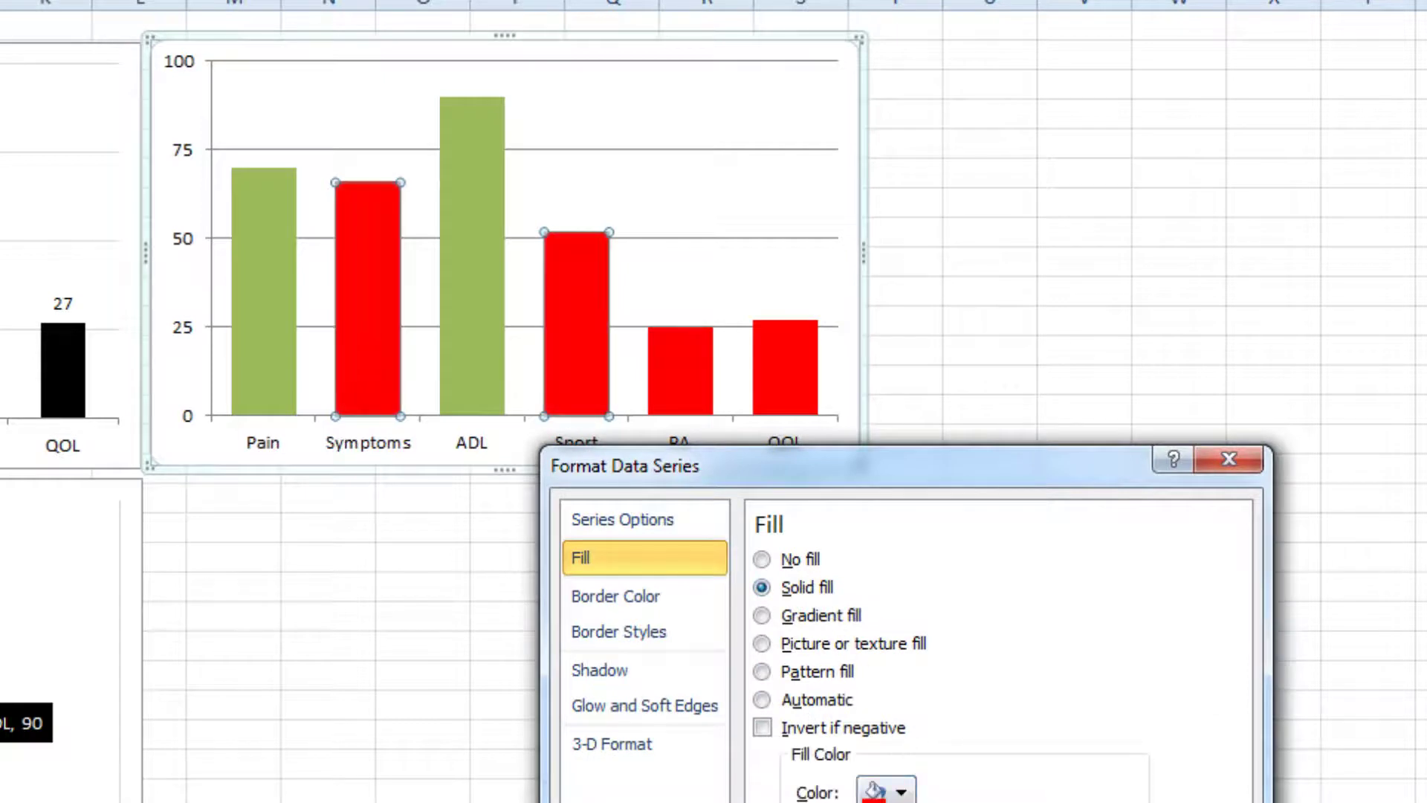
left_click(884, 802)
Step: Give the Green series (Pain and ADL bars) a solid green fill
left_click(280, 319)
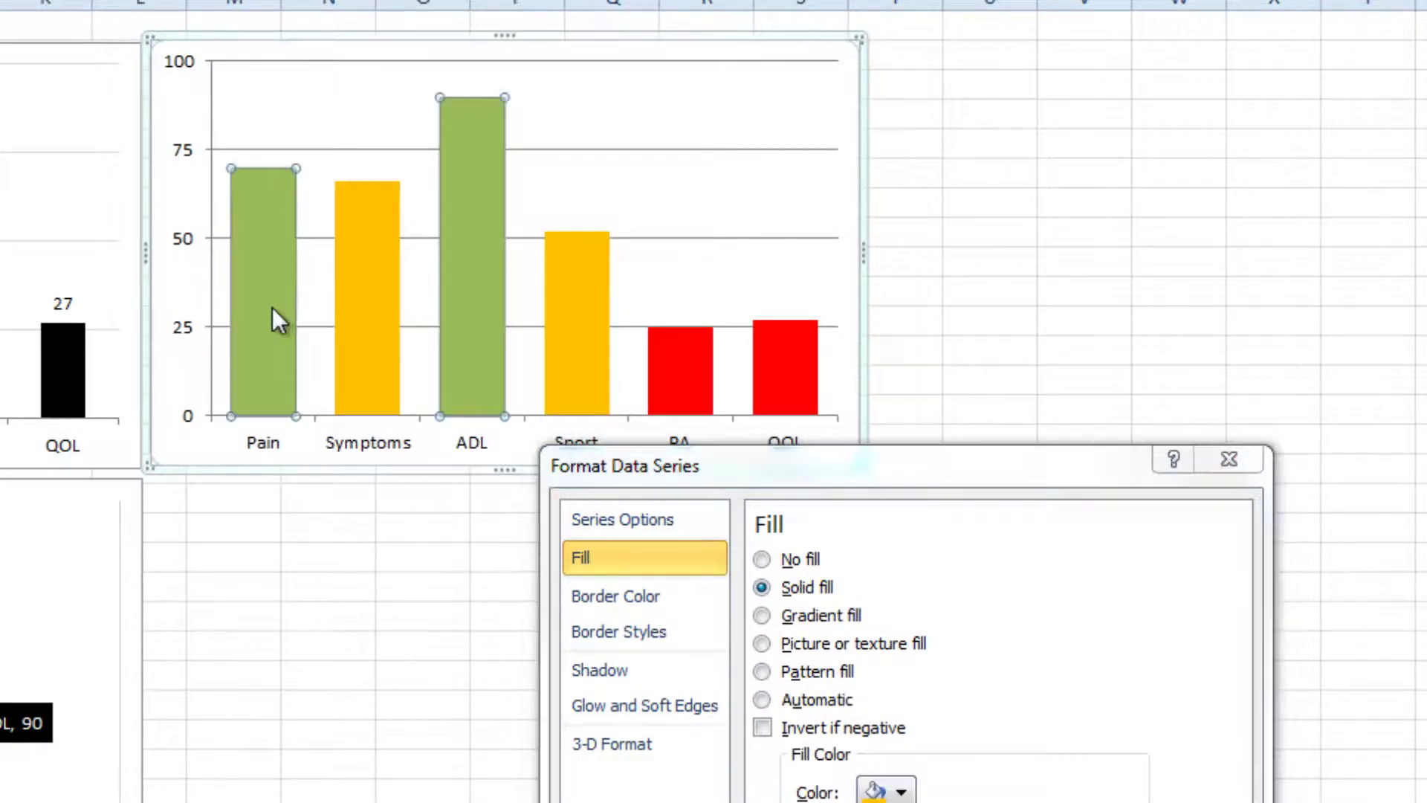
left_click(582, 553)
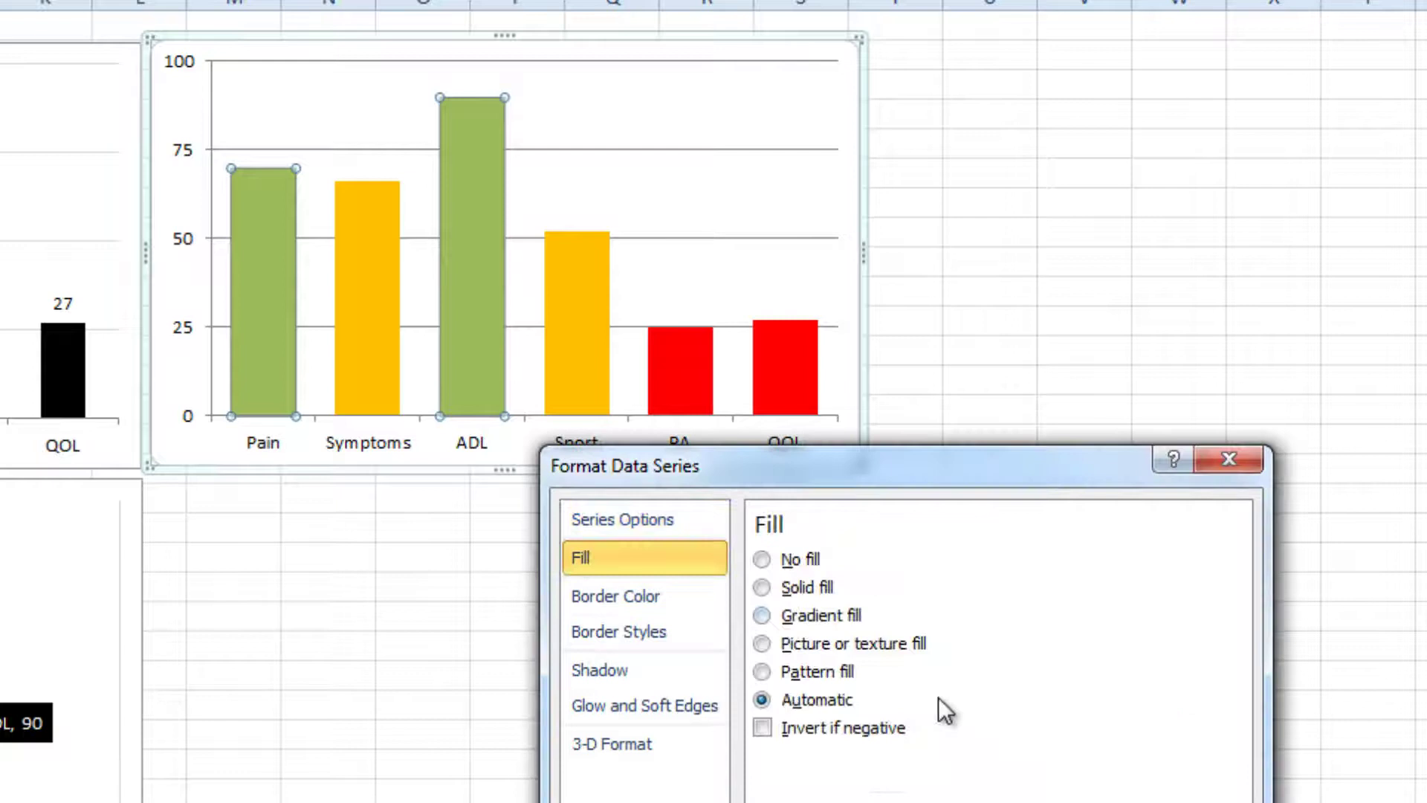
left_click(796, 591)
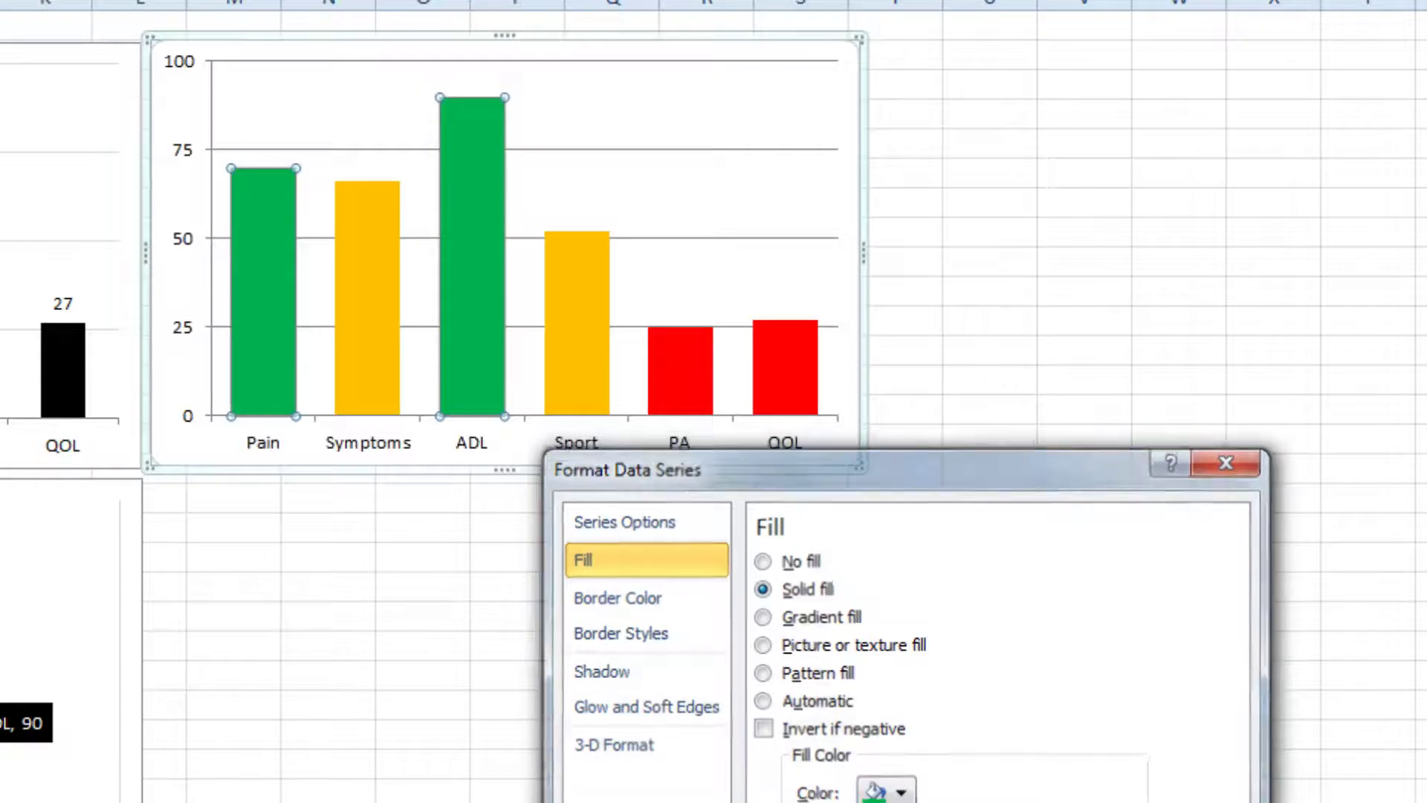
key("Escape")
left_click(404, 773)
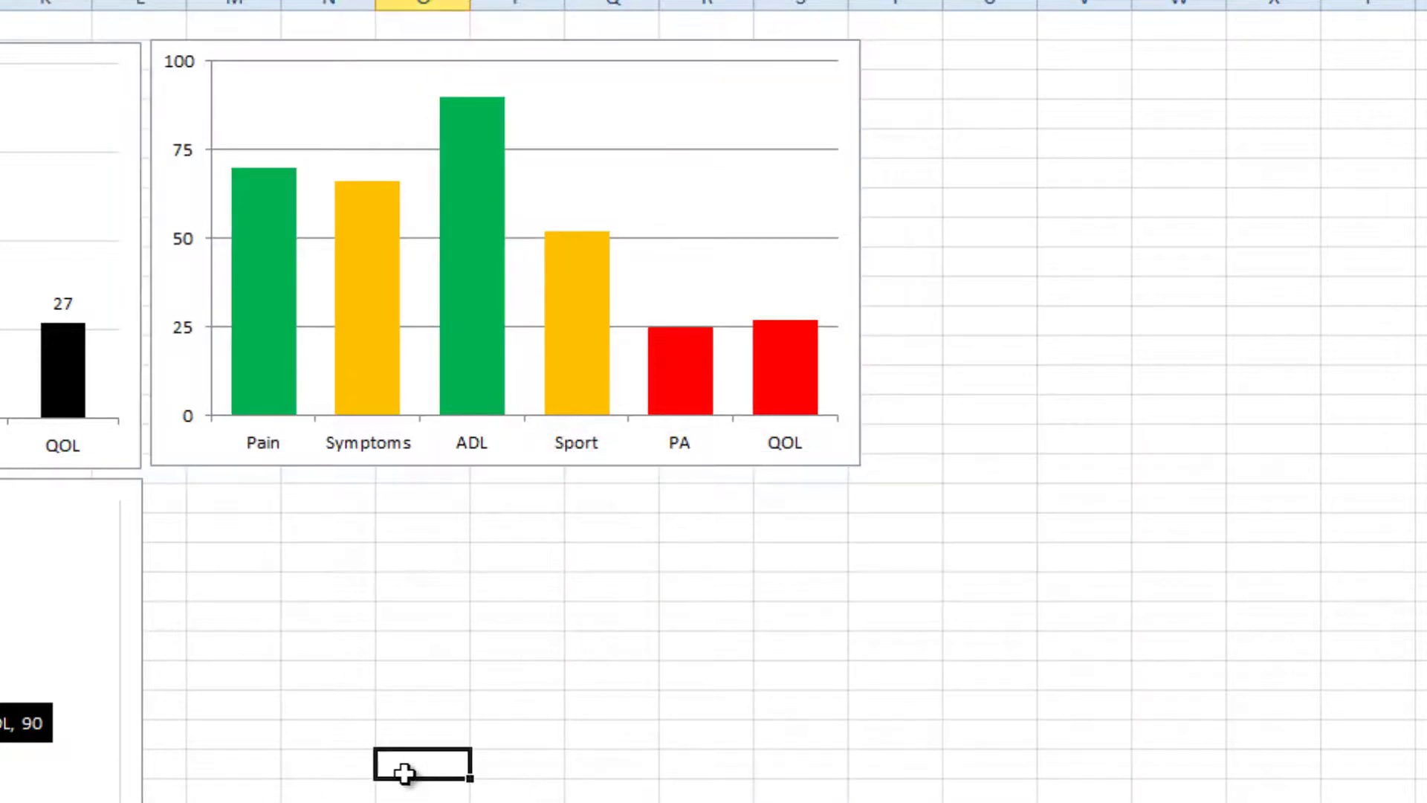
Step: Paste a copy of the colour chart below the original and change it to a horizontal bar chart
left_click(640, 54)
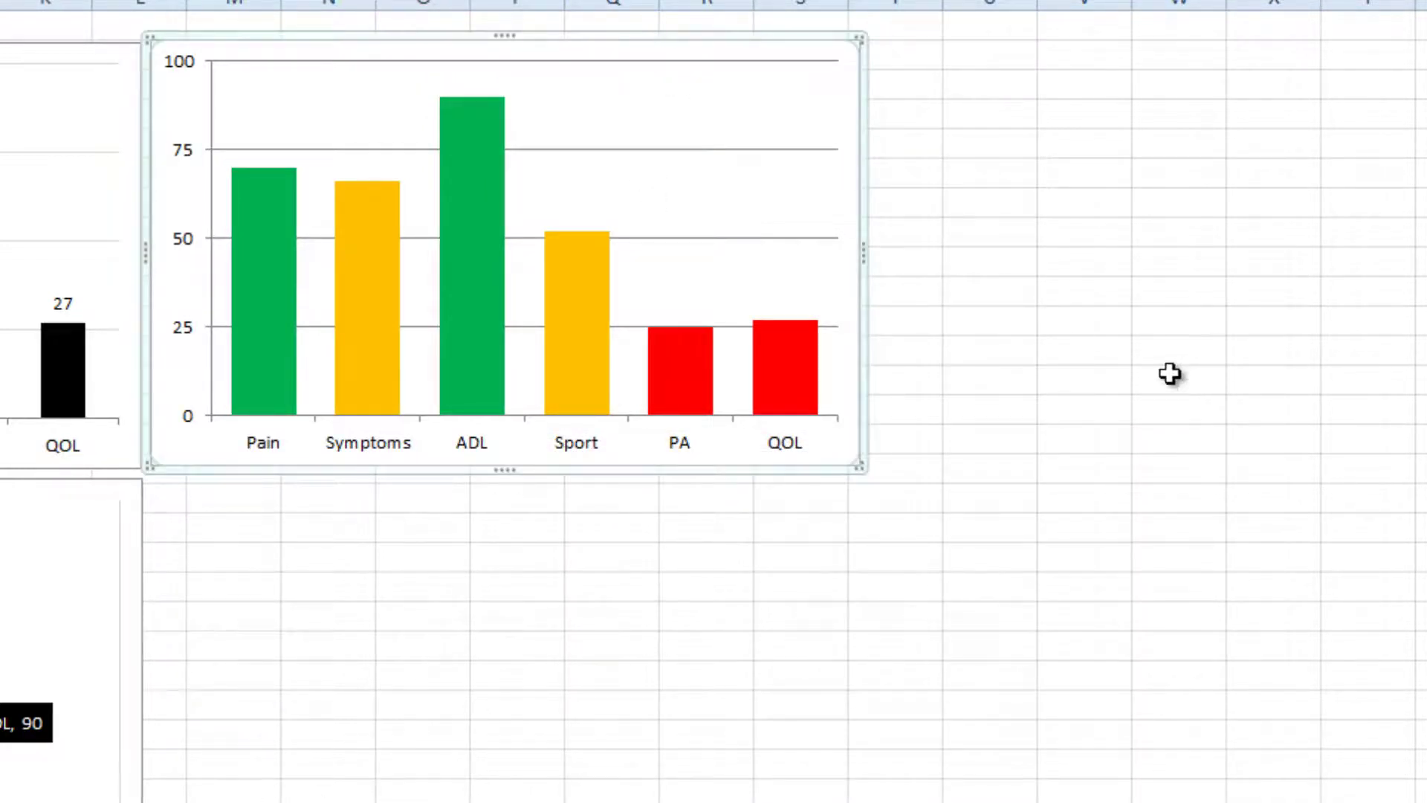
left_click(1097, 359)
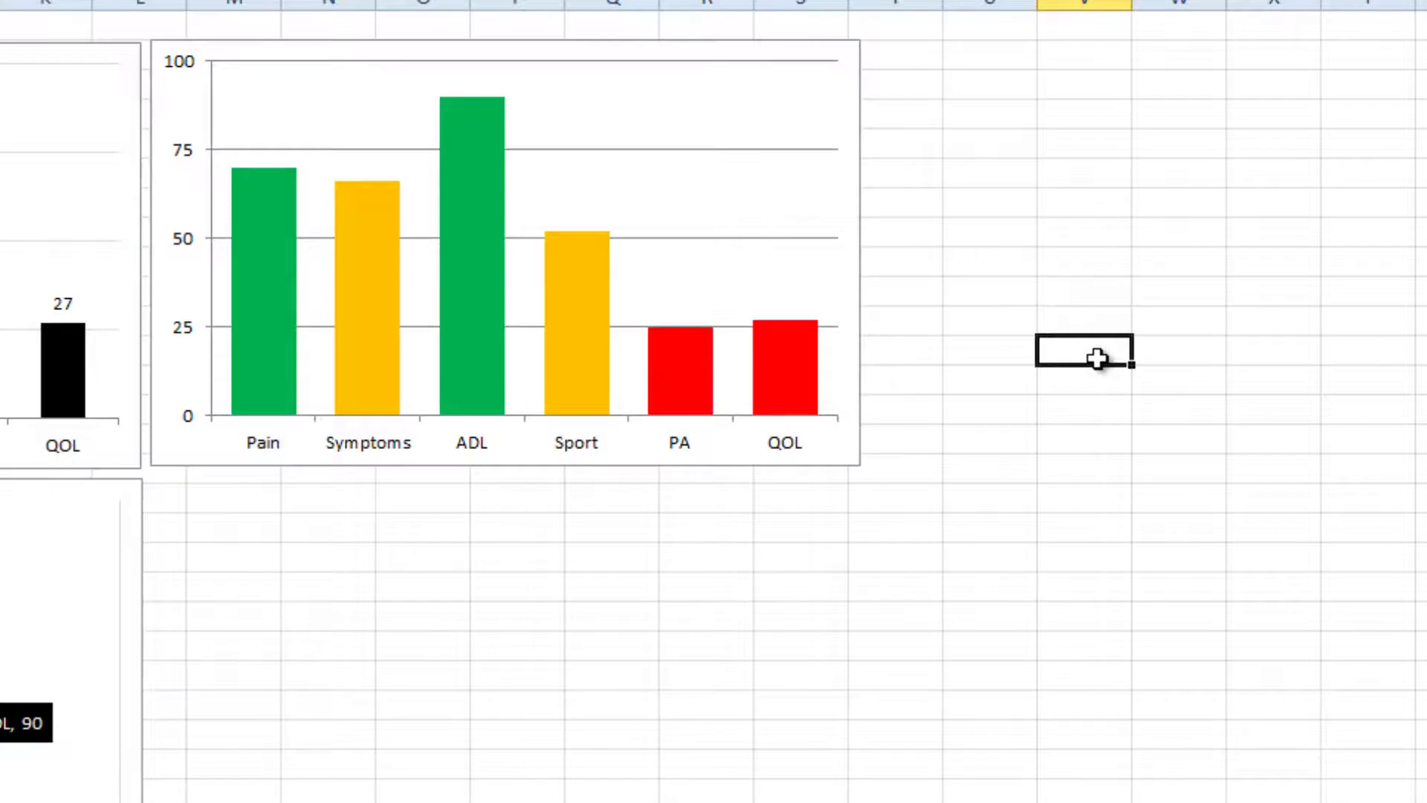
key("ctrl+v")
left_click_drag(1109, 341, 225, 483)
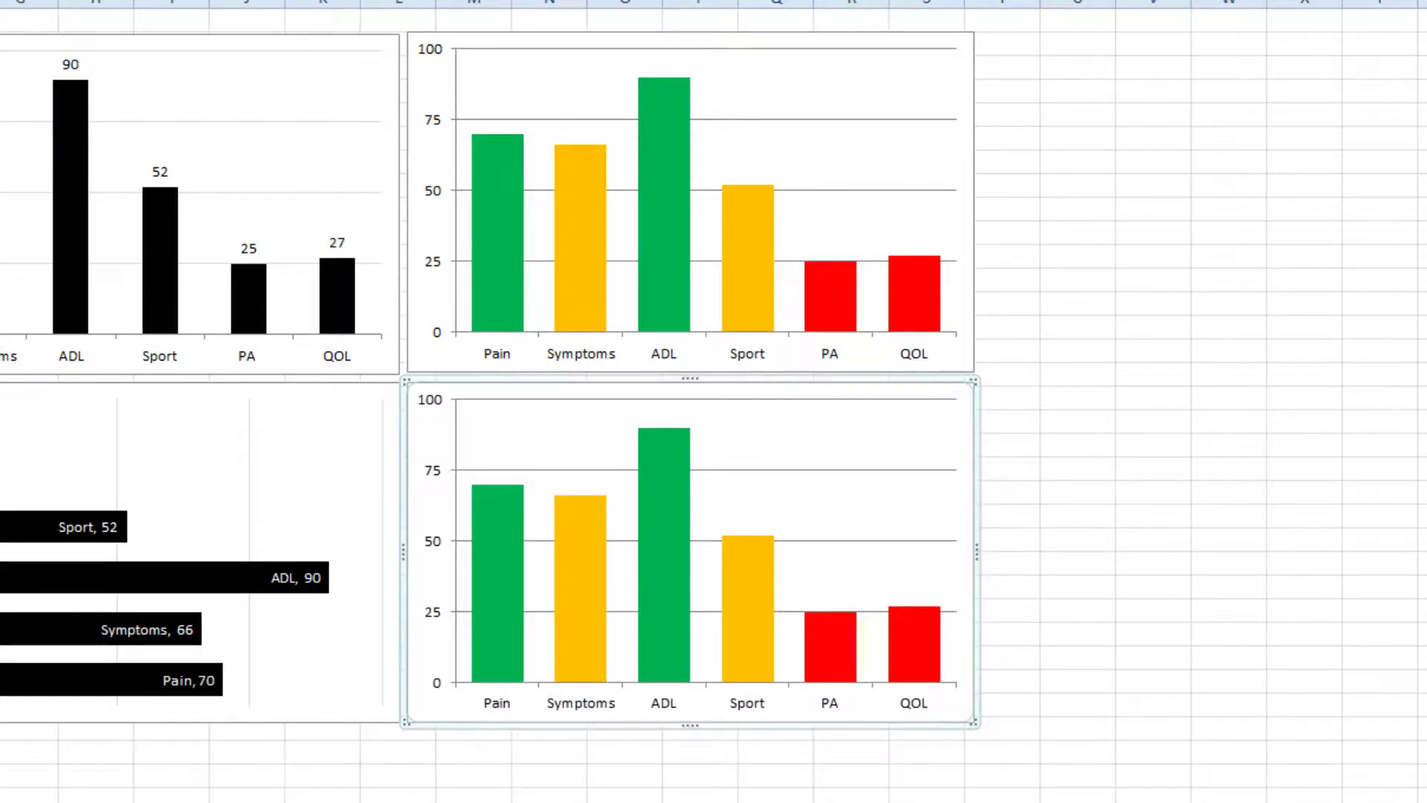
left_click(726, 126)
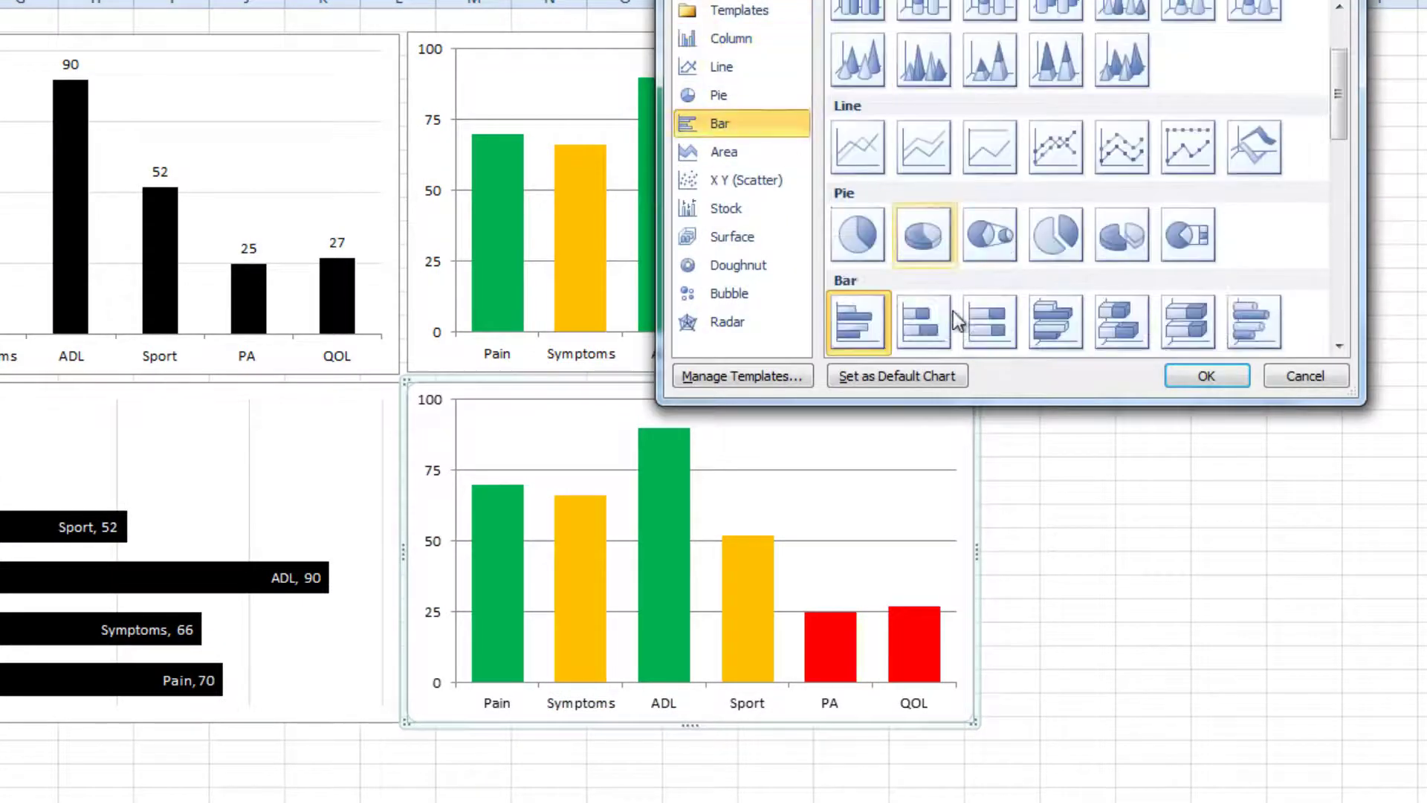
left_click(1199, 378)
left_click(1201, 615)
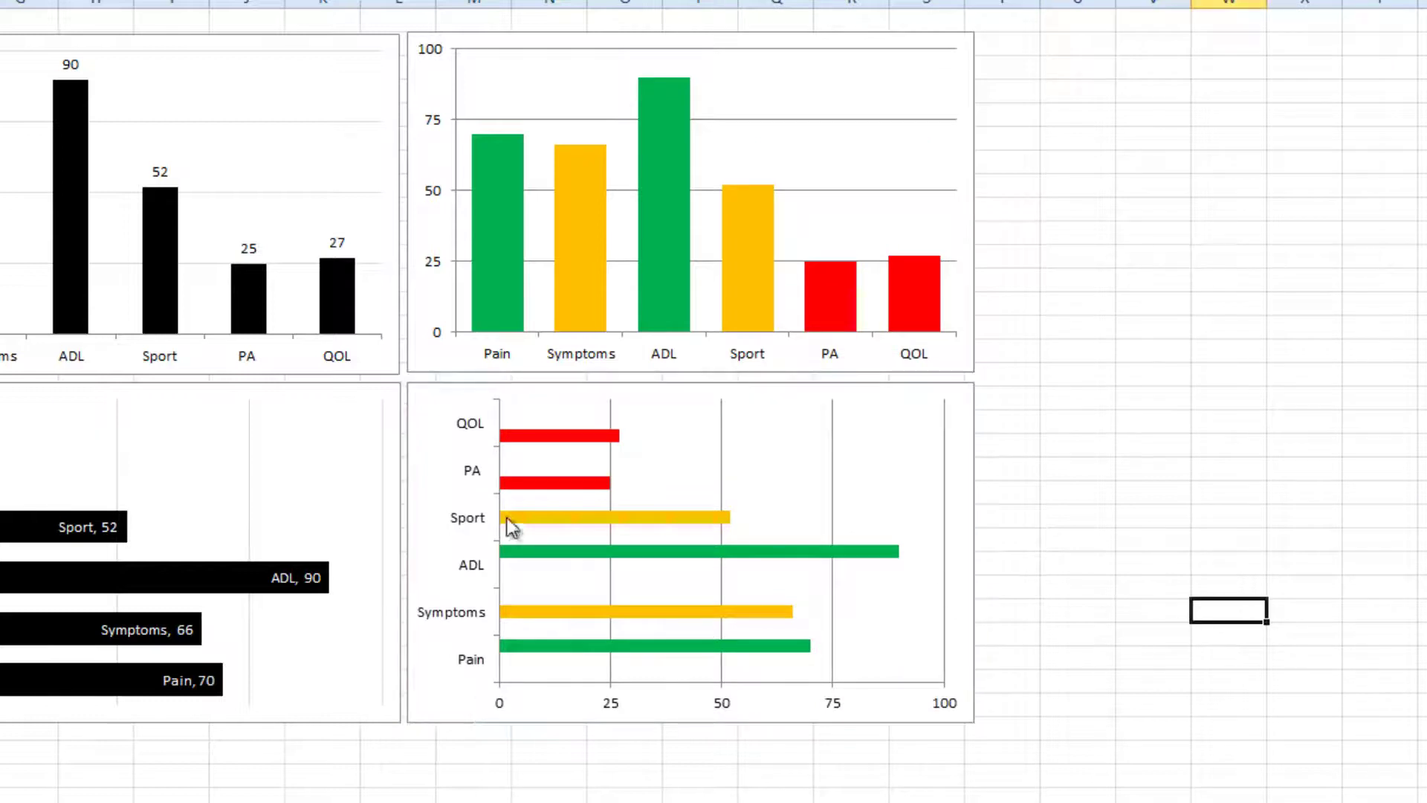
Step: Set the bar chart's series overlap to 100% to thicken the bars
right_click(516, 483)
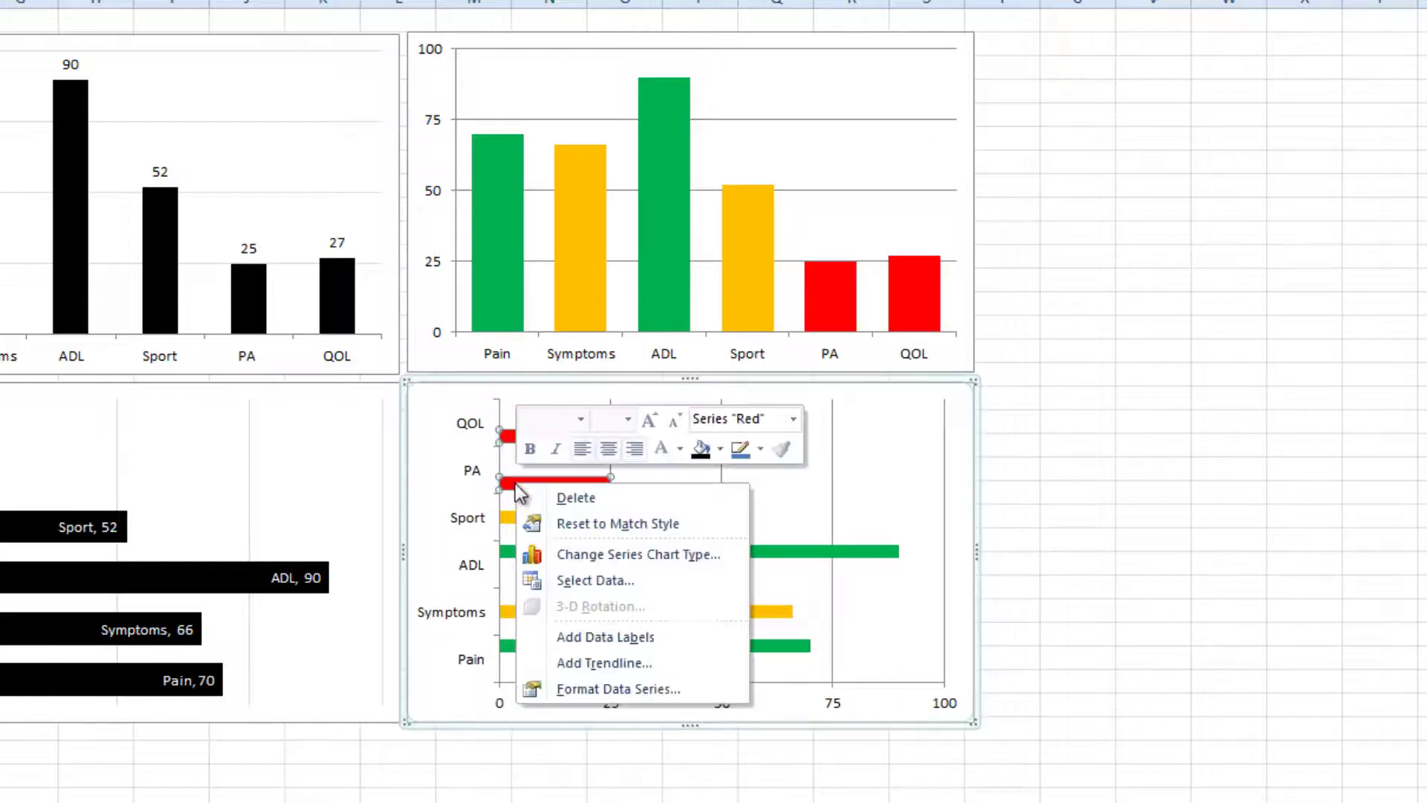
left_click(642, 690)
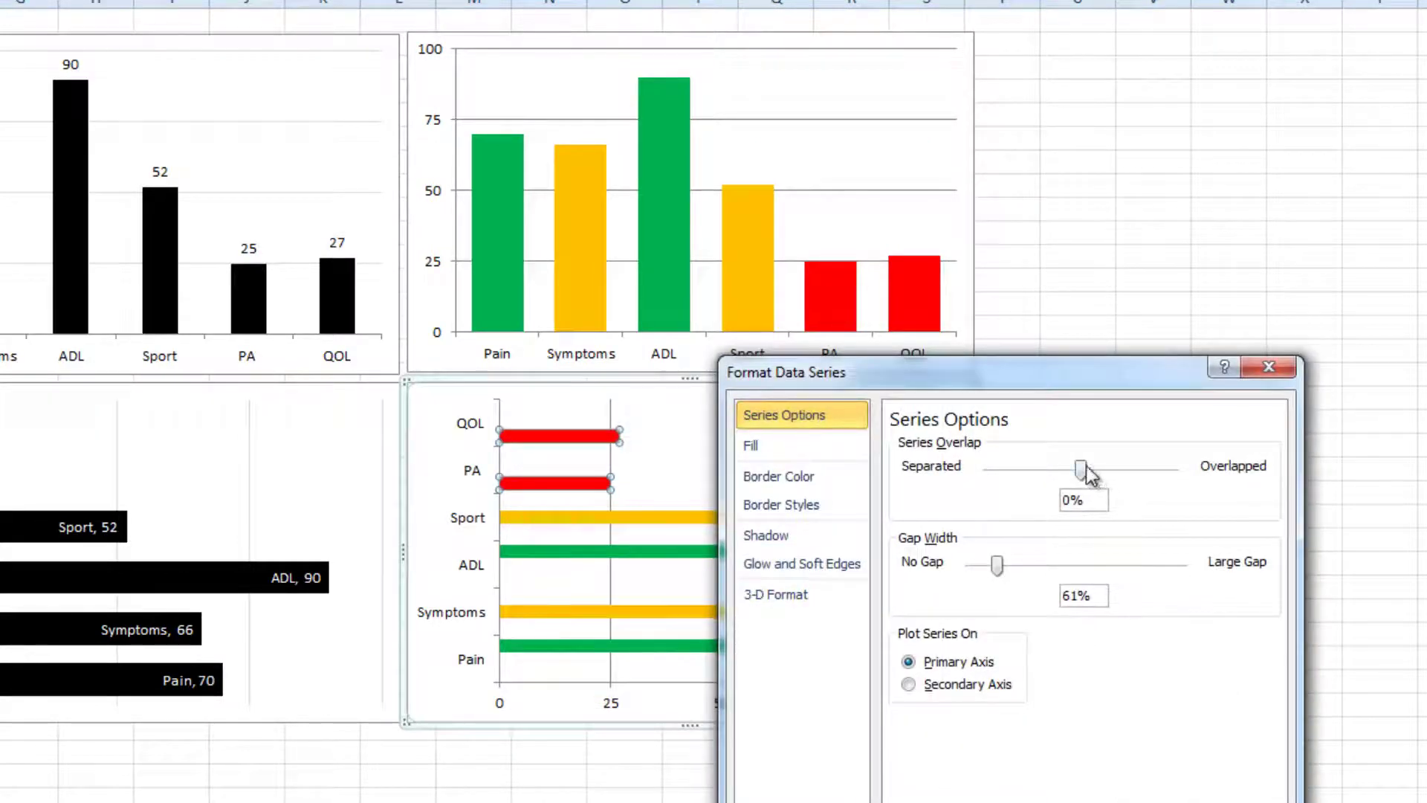
left_click_drag(1084, 469, 1173, 469)
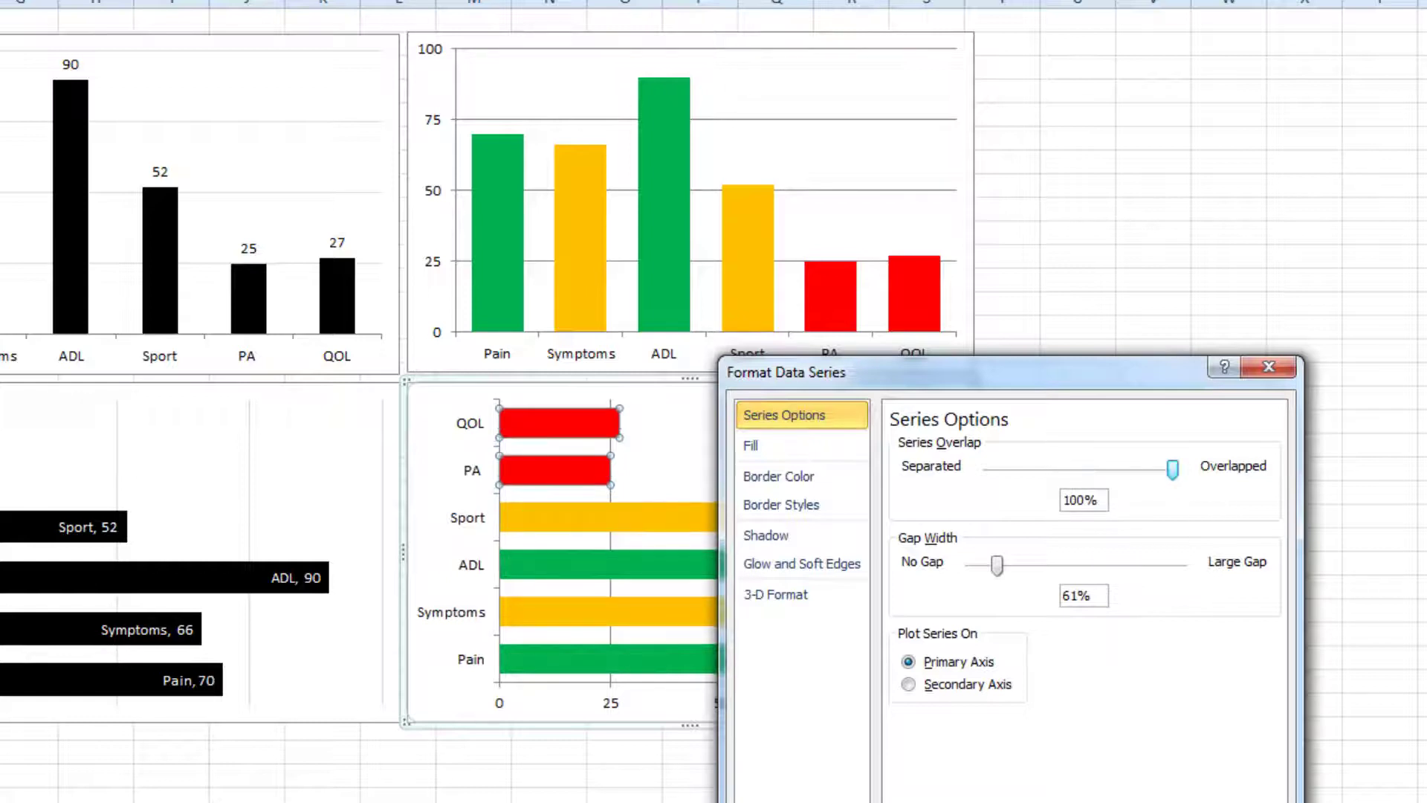
key("Escape")
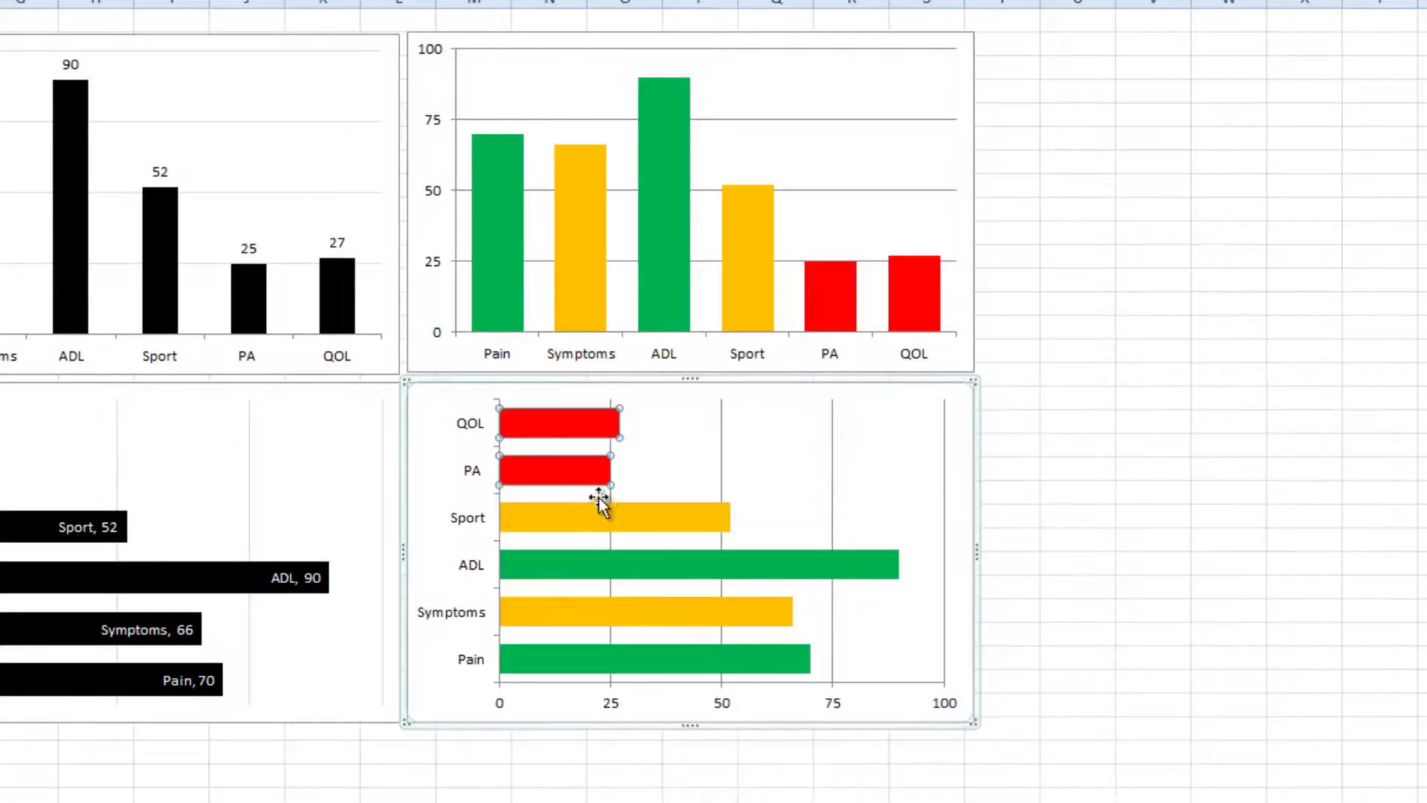
right_click(590, 480)
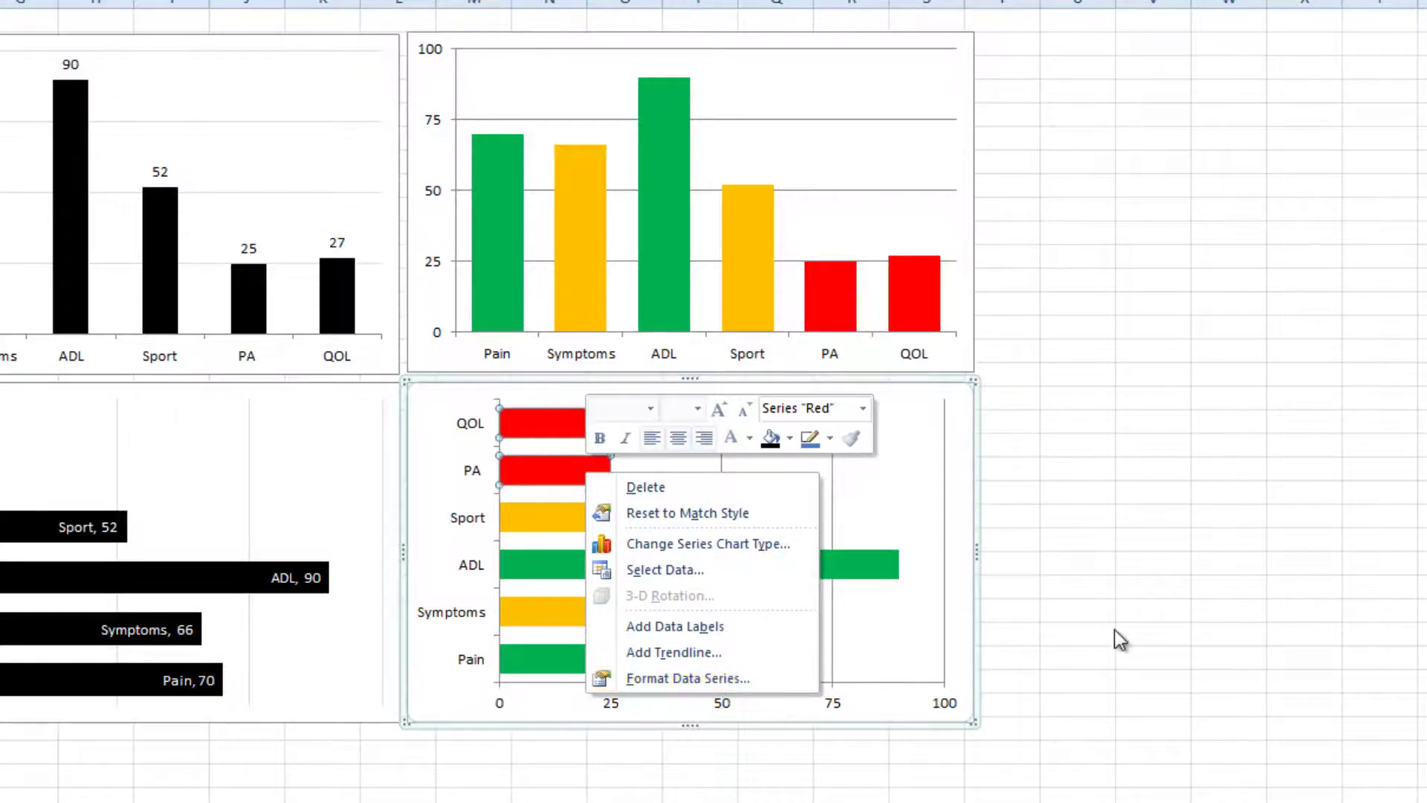
key("Escape")
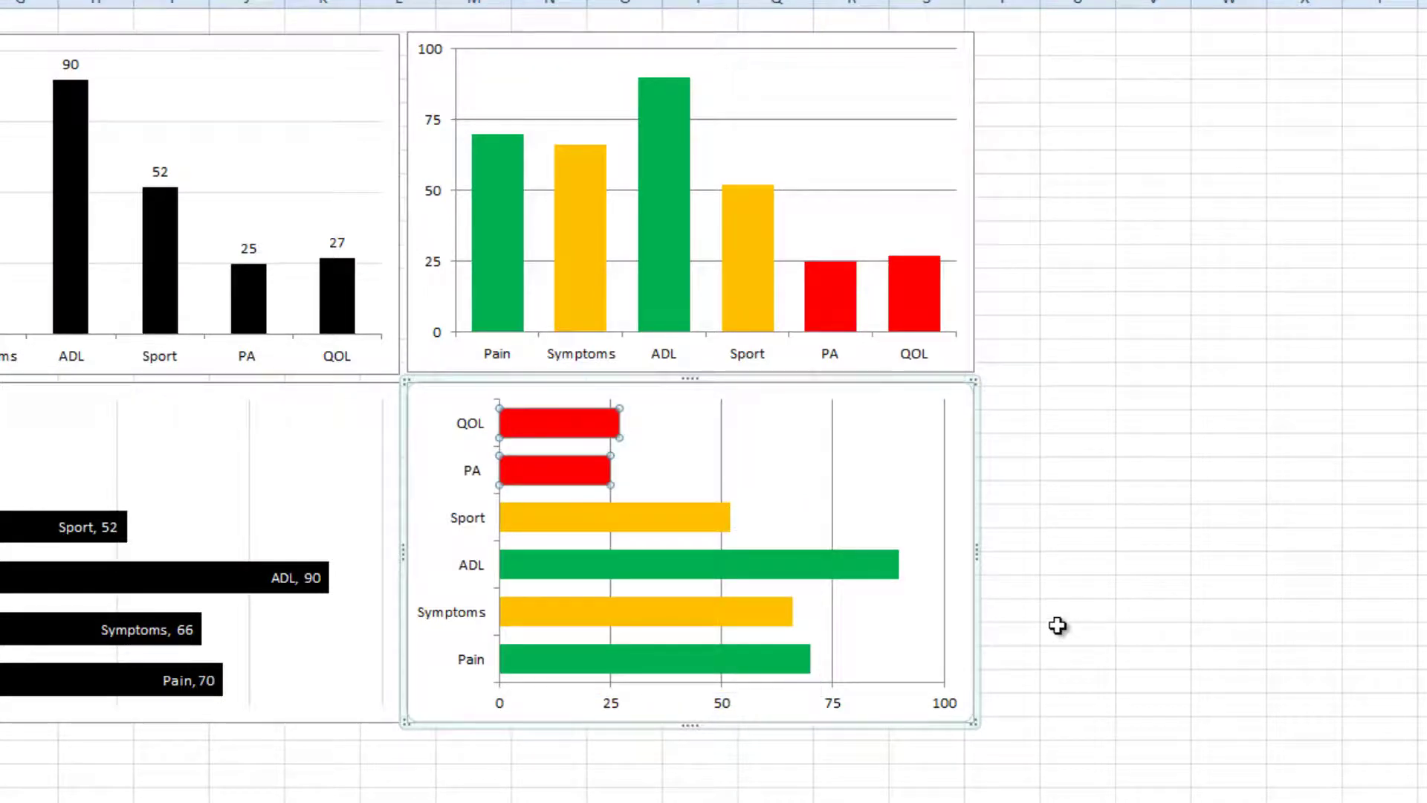
left_click(1153, 613)
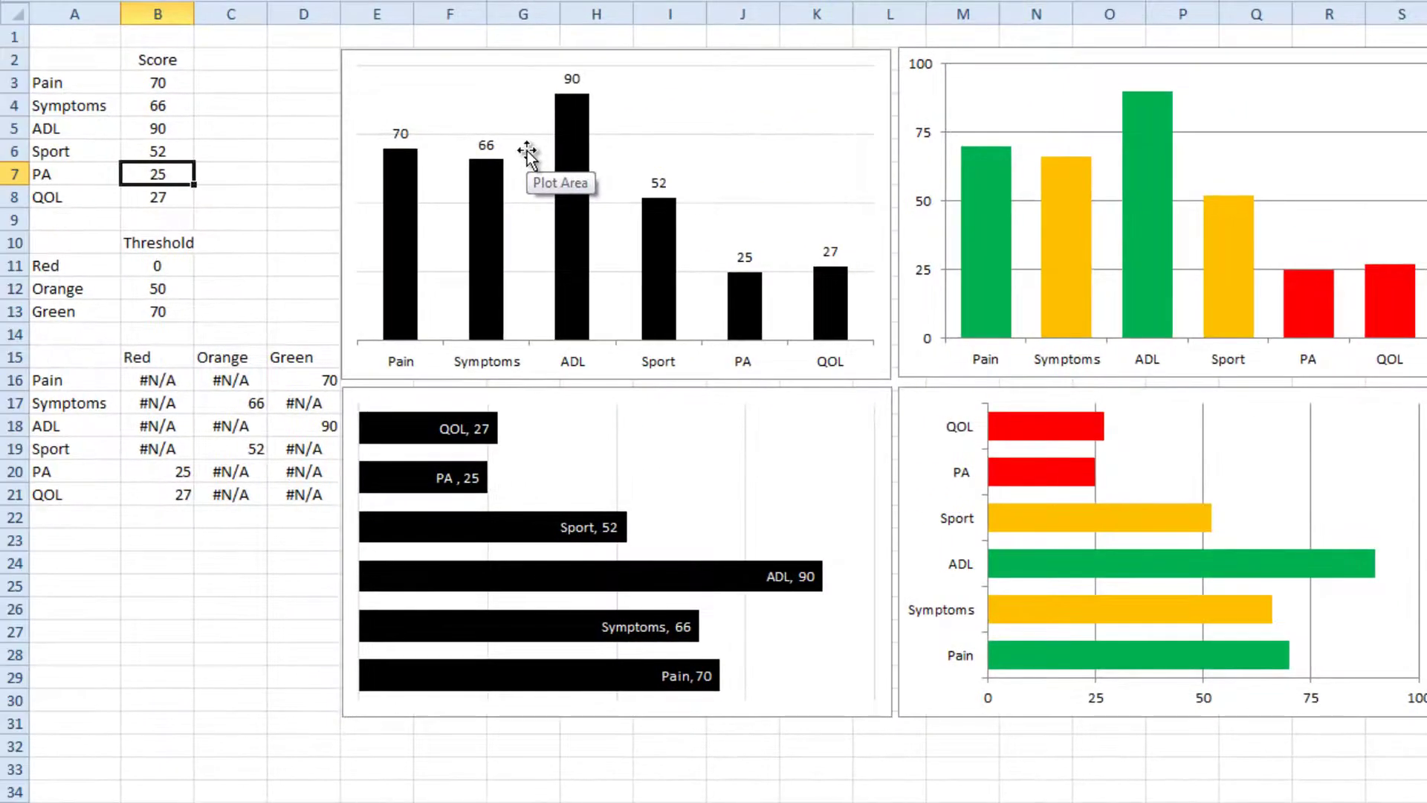
Step: Try PA scores of 60, 90 and finally 25, then set ADL to 38
type("60")
key("Return")
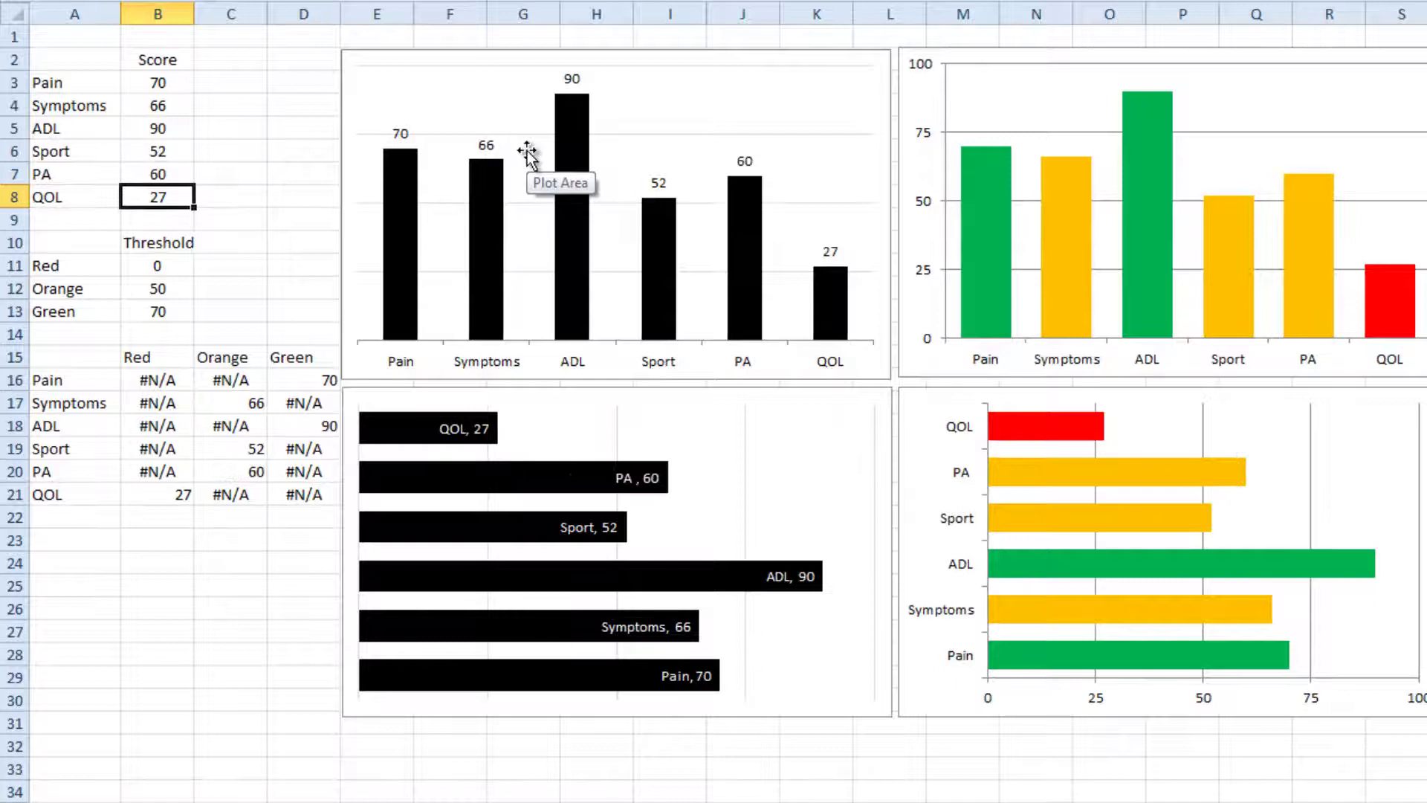
key("Up")
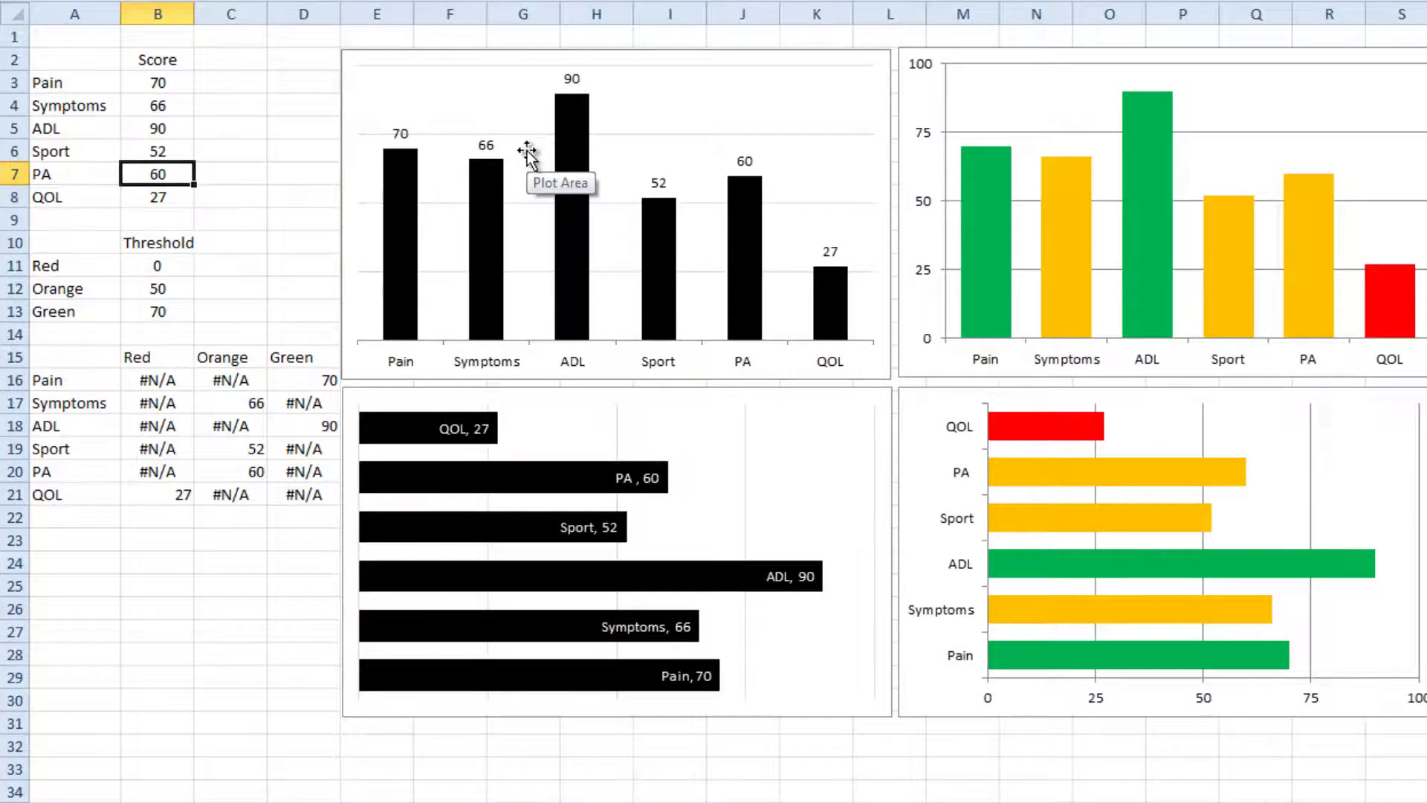
type("90")
key("Return")
key("Up")
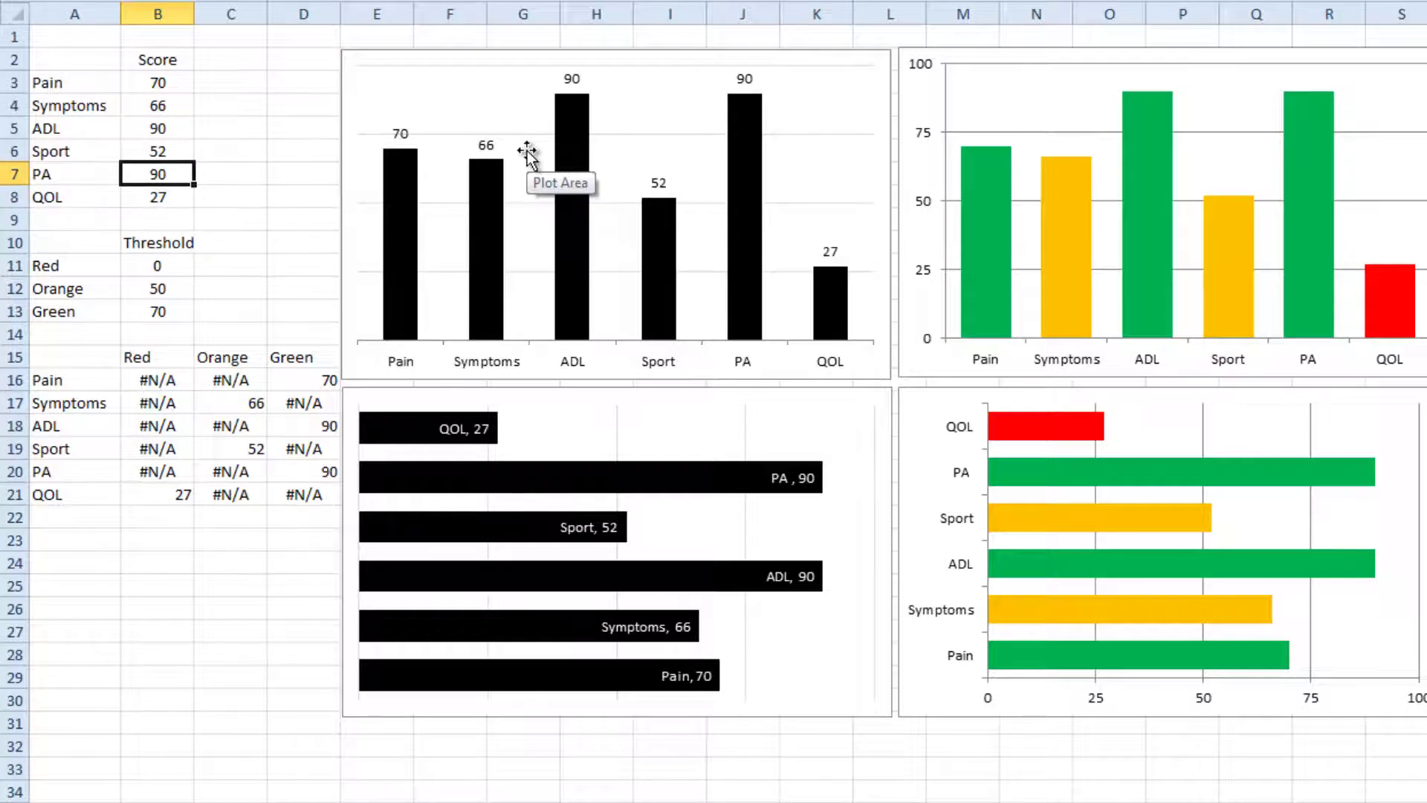
type("25")
key("Up")
key("Up")
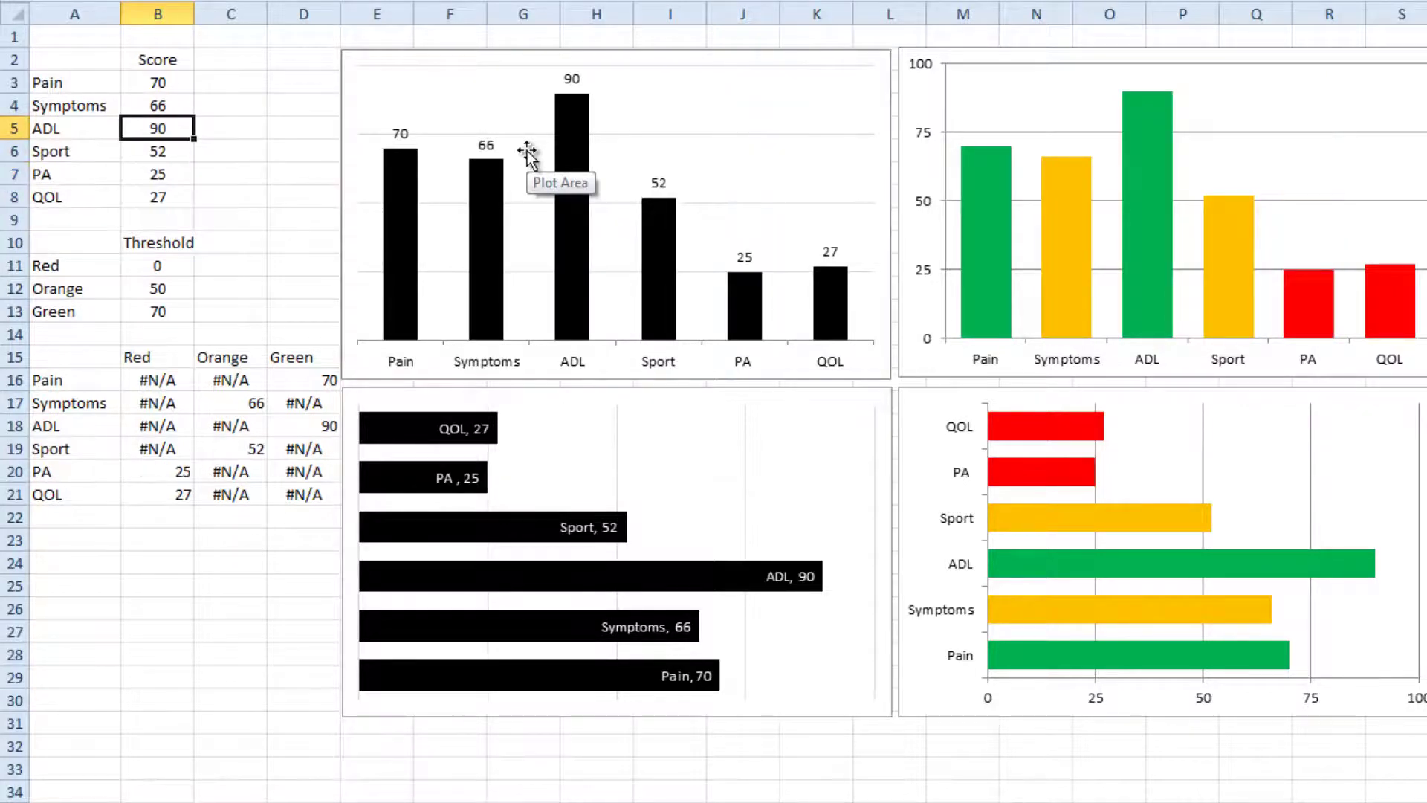
type("38")
key("Return")
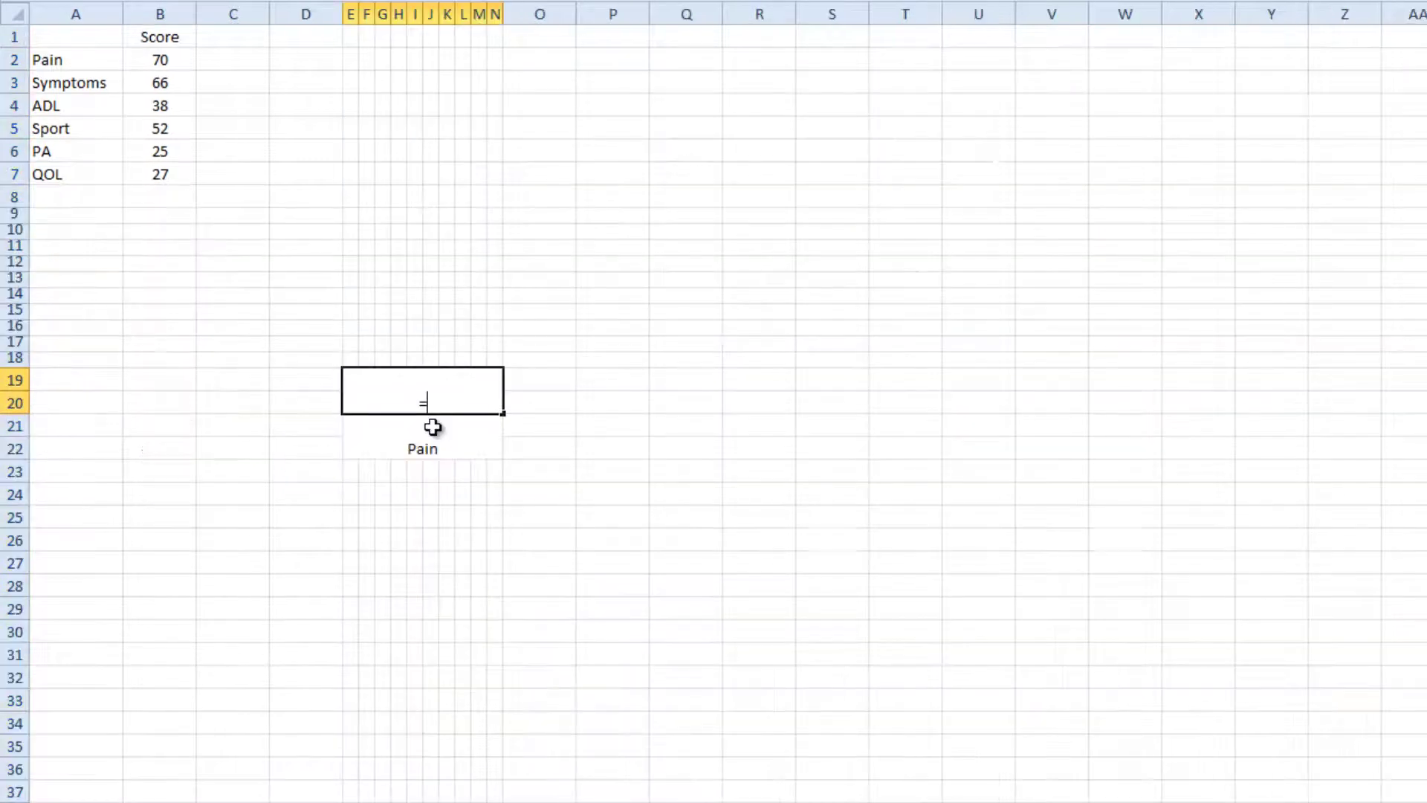
Step: Link the Pain box to the score in B2 so it shows 70, and enlarge the 70 and Pain labels
left_click(162, 64)
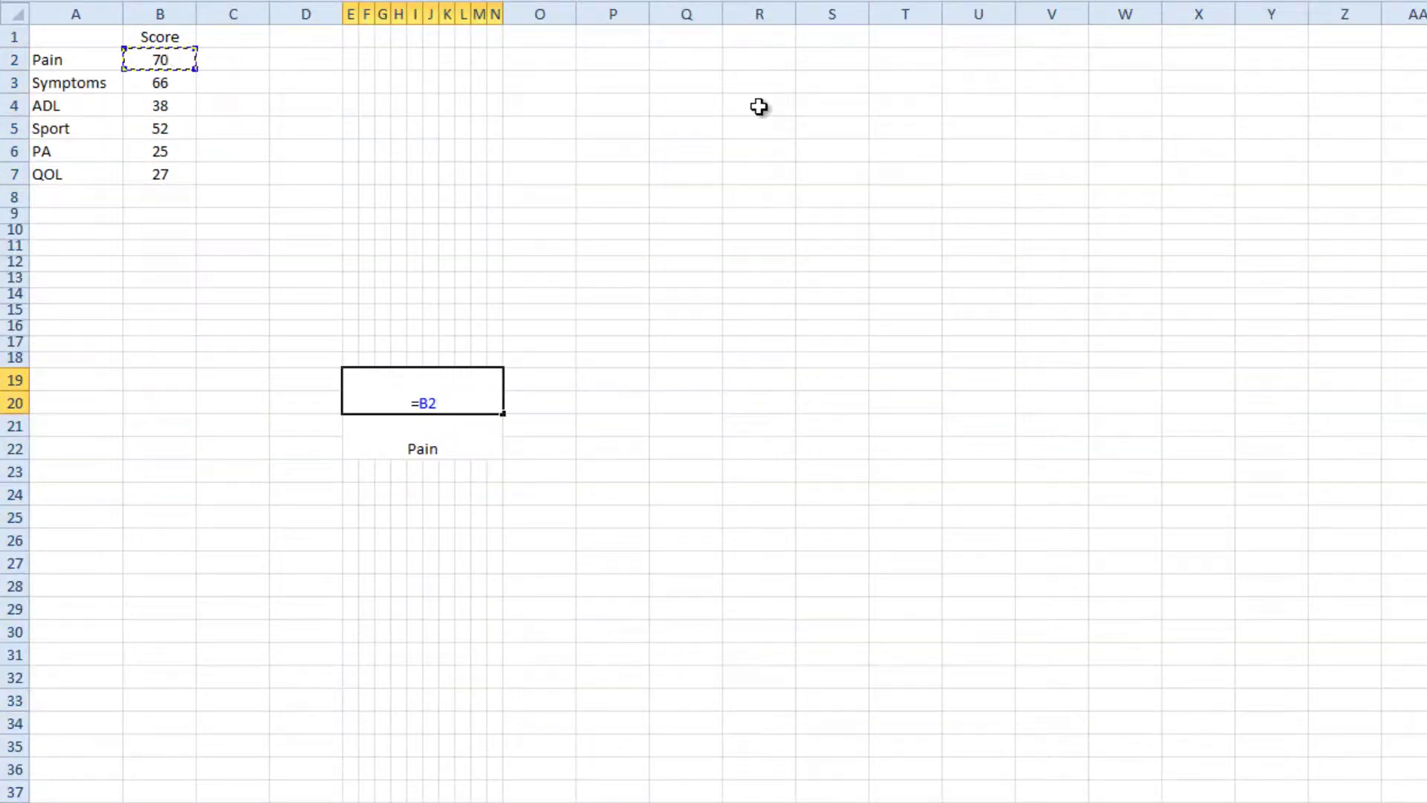
key("Return")
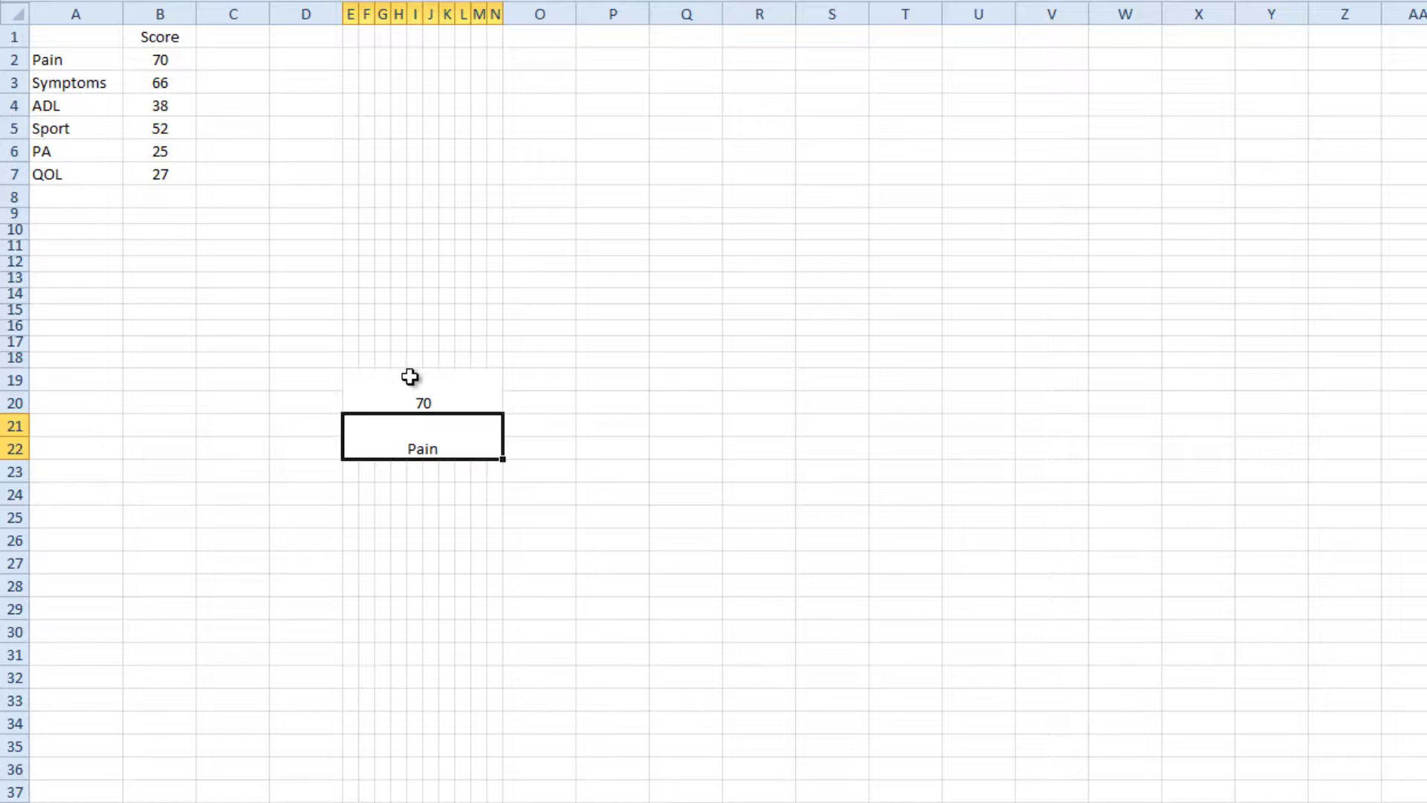
left_click_drag(408, 373, 427, 433)
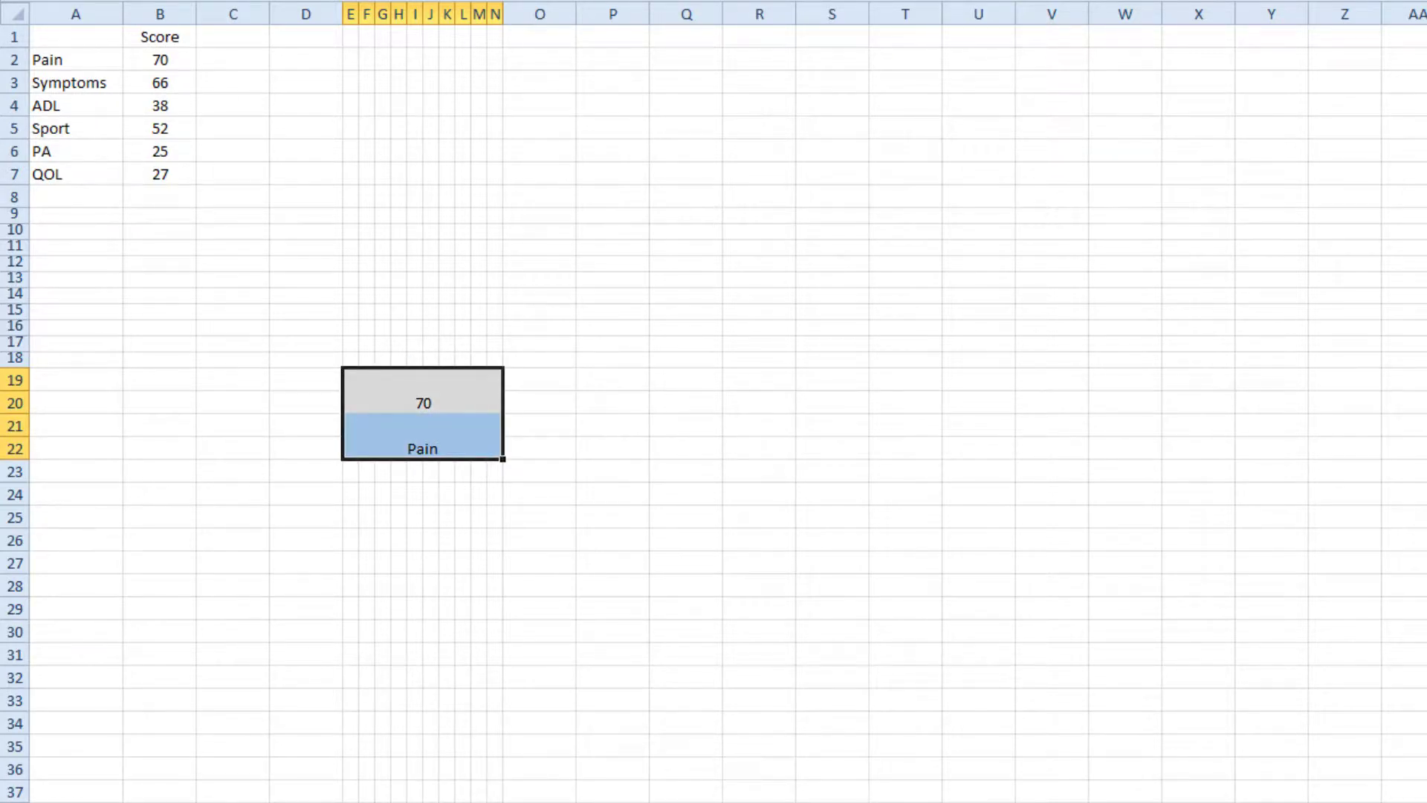
key("ctrl+shift+period")
key("ctrl+shift+period")
left_click(499, 359)
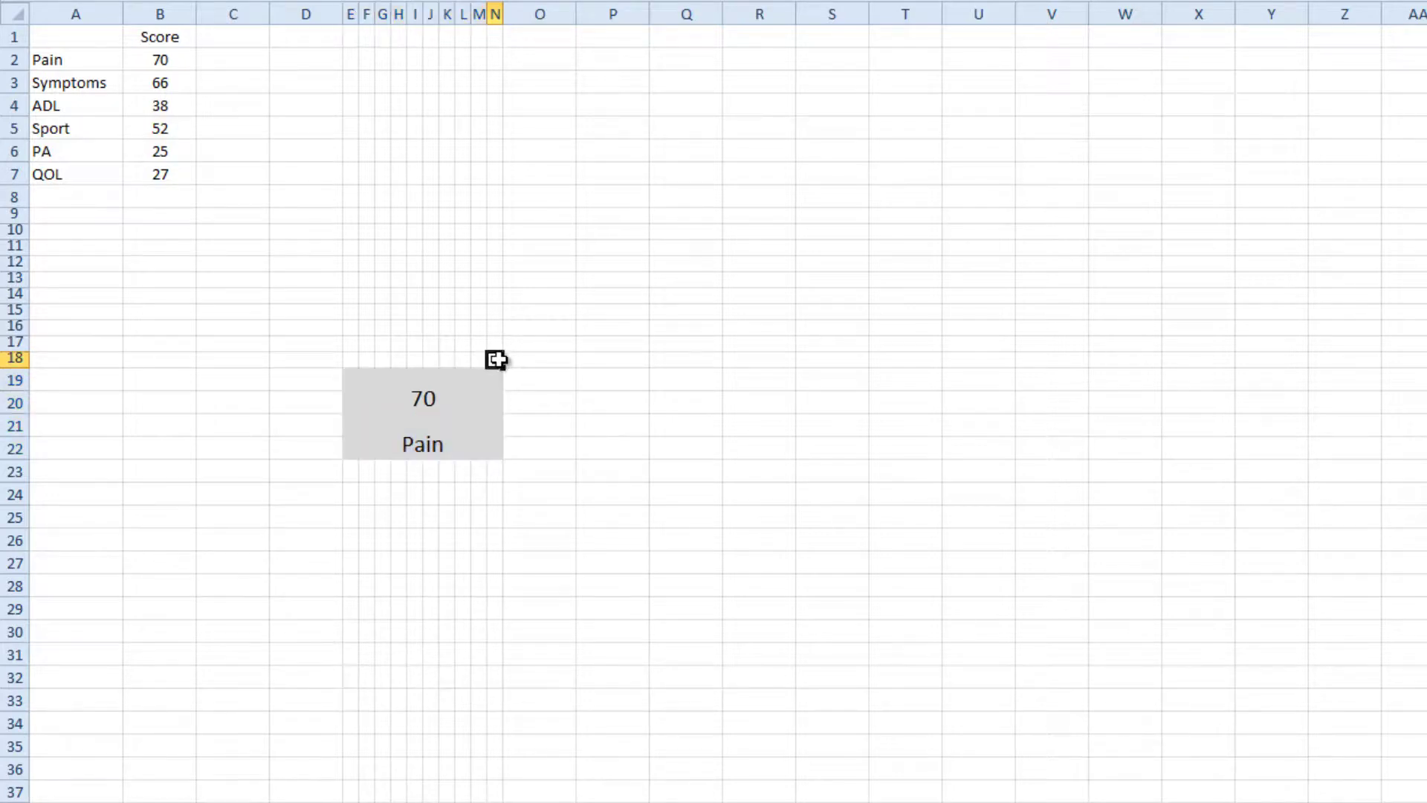
left_click(351, 359)
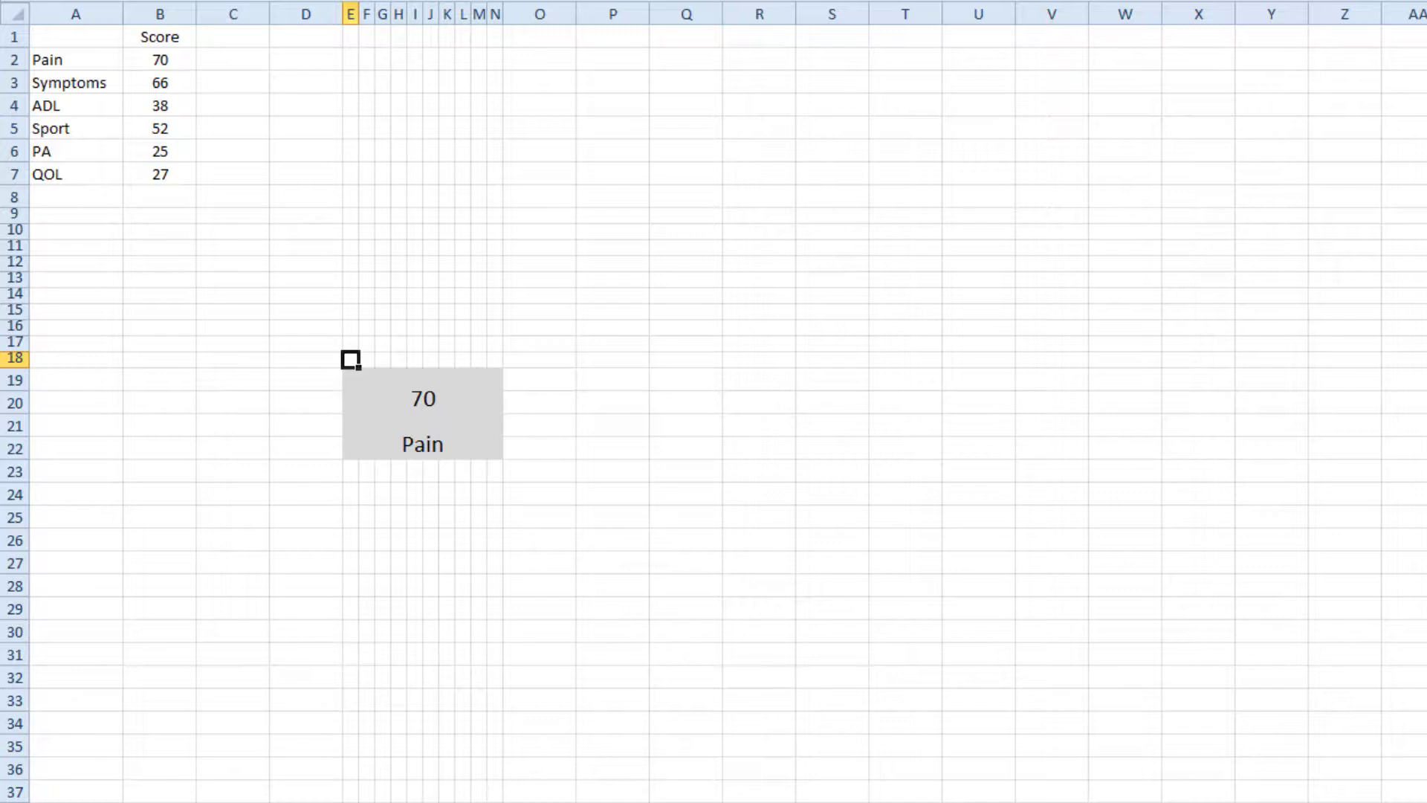
Step: Enter 1 in E18, =E18+1 in F18 and =E18/F18 in E17
type("1")
key("Tab")
type("=")
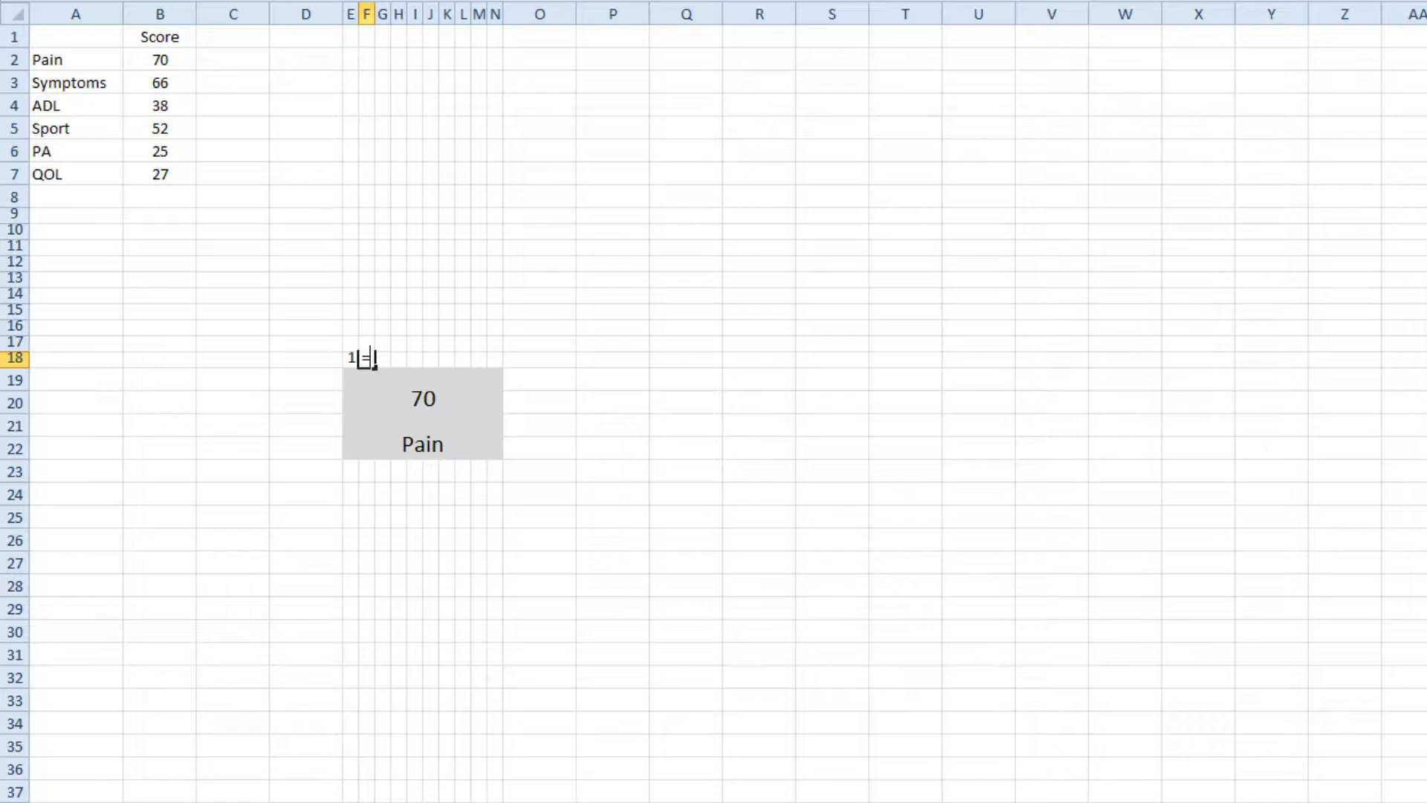
left_click(347, 360)
type("+1")
key("Return")
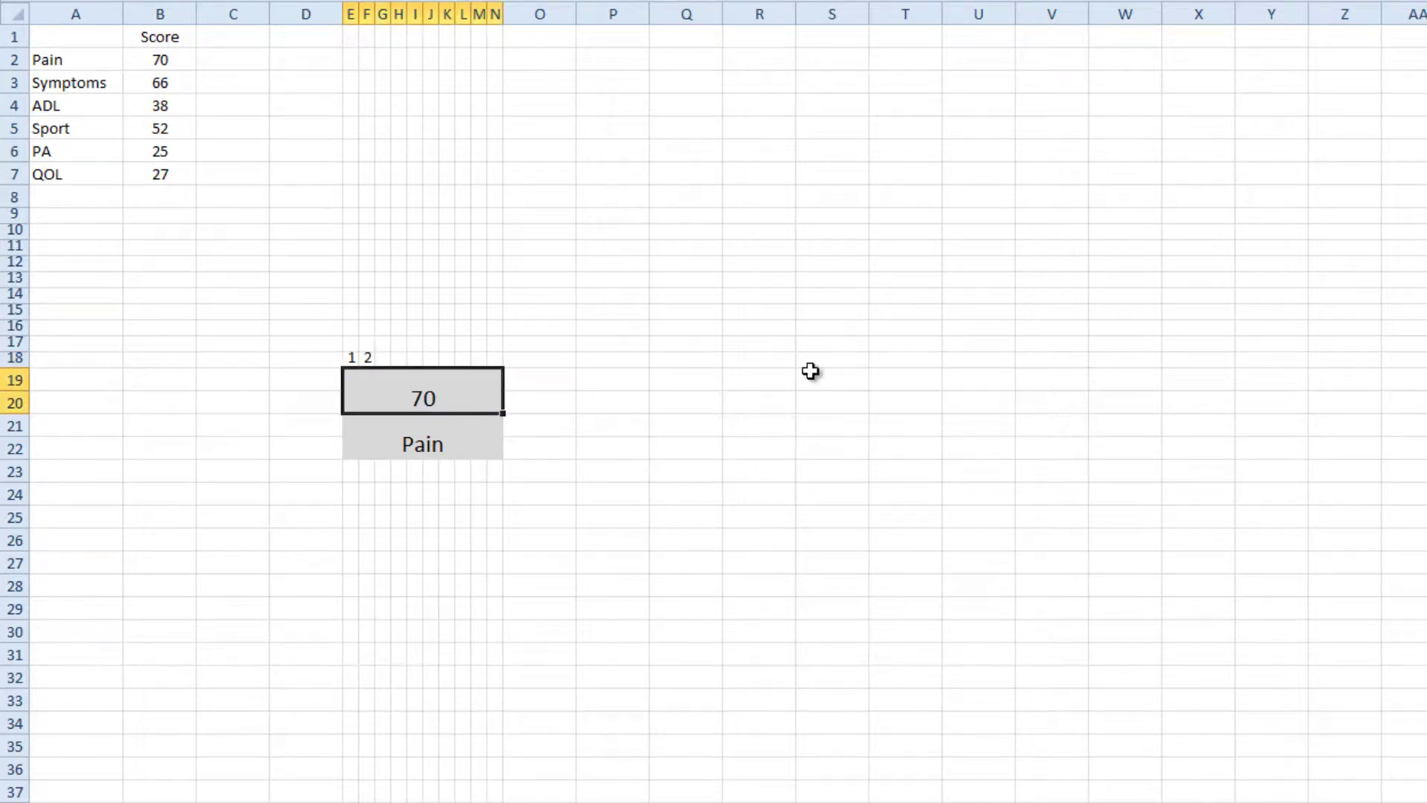
left_click(346, 342)
type("=")
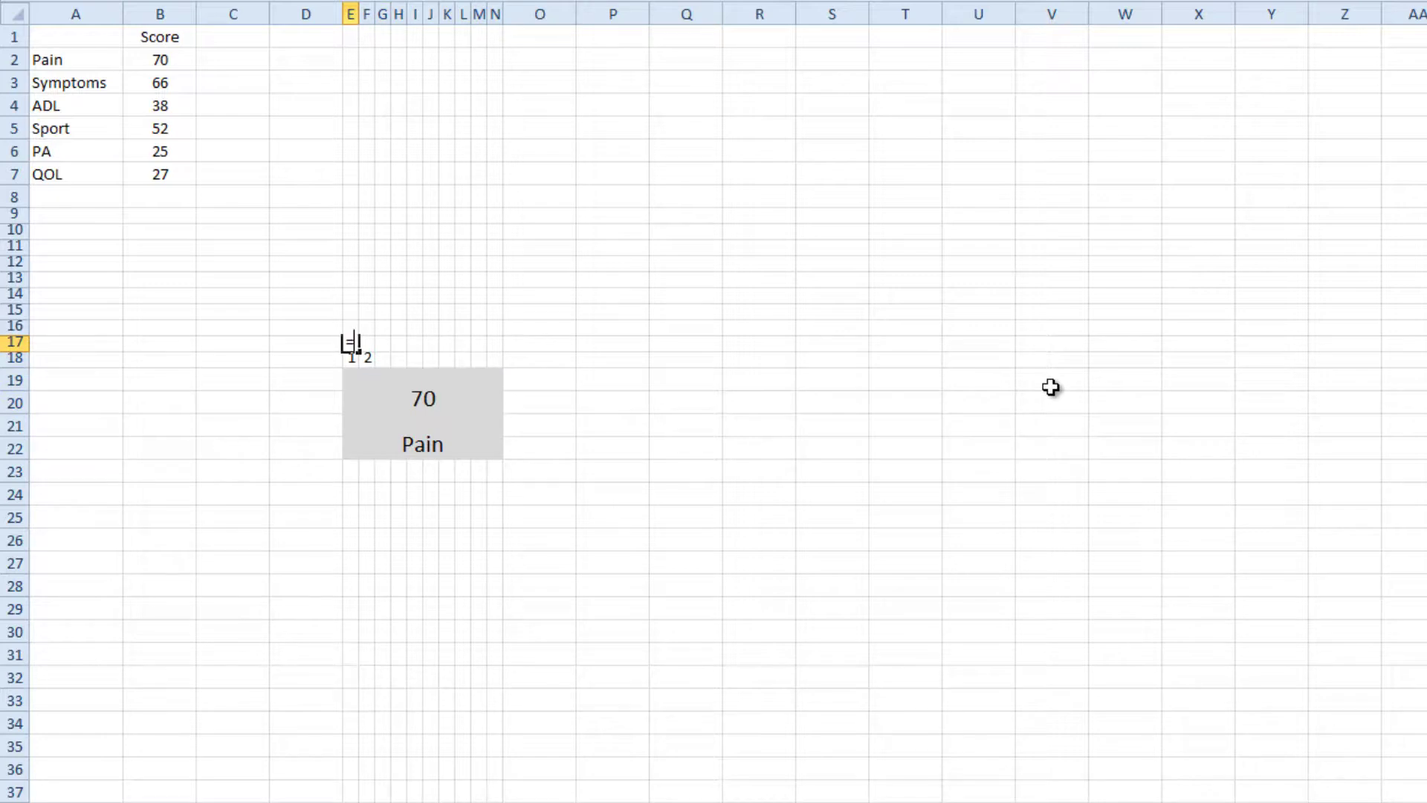
left_click(350, 357)
type("/F18")
key("Return")
Step: Copy the formulas across to N18 and up to row 9 to fill the E9:N18 grid
left_click(365, 360)
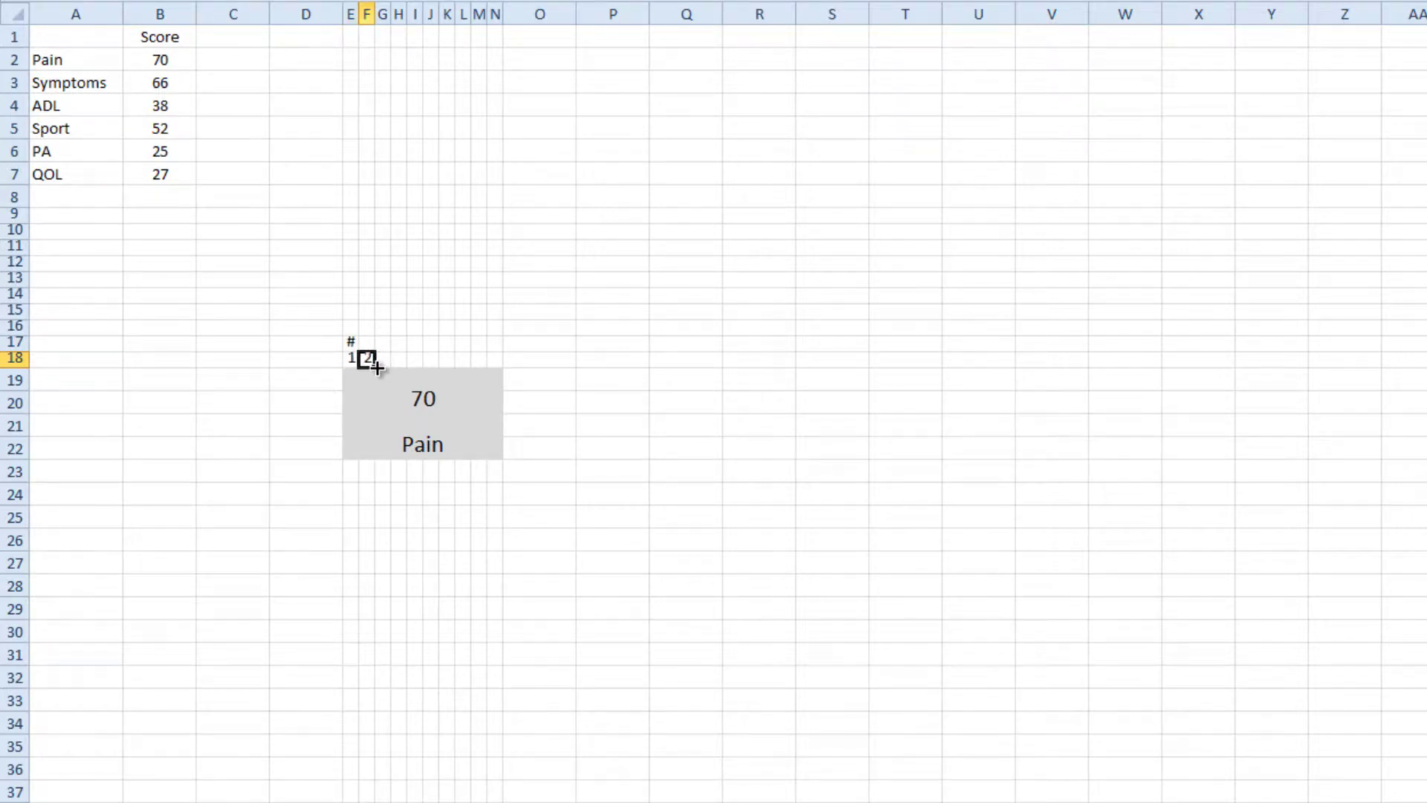
key("ctrl+c")
left_click_drag(523, 374, 522, 374)
left_click(351, 342)
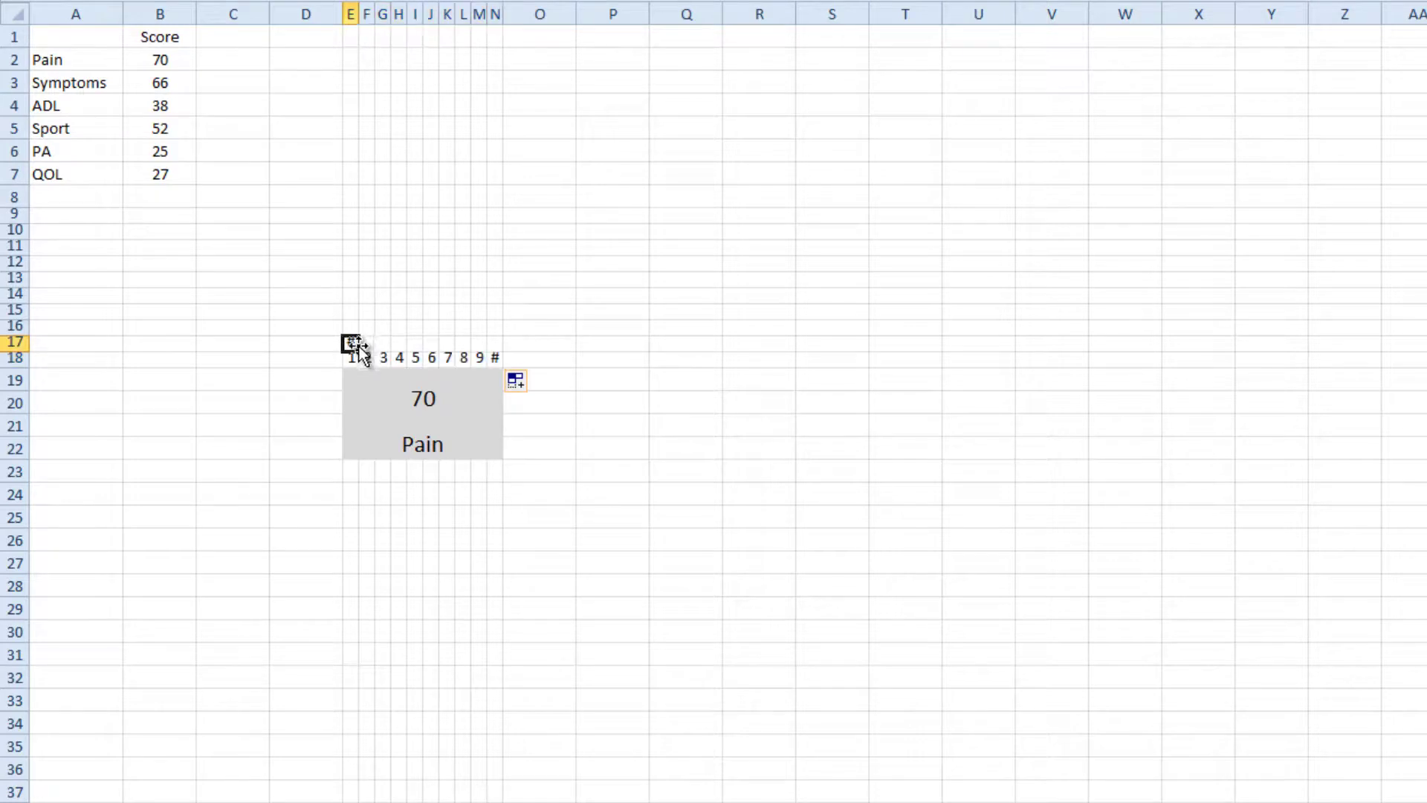
left_click_drag(360, 349, 366, 211)
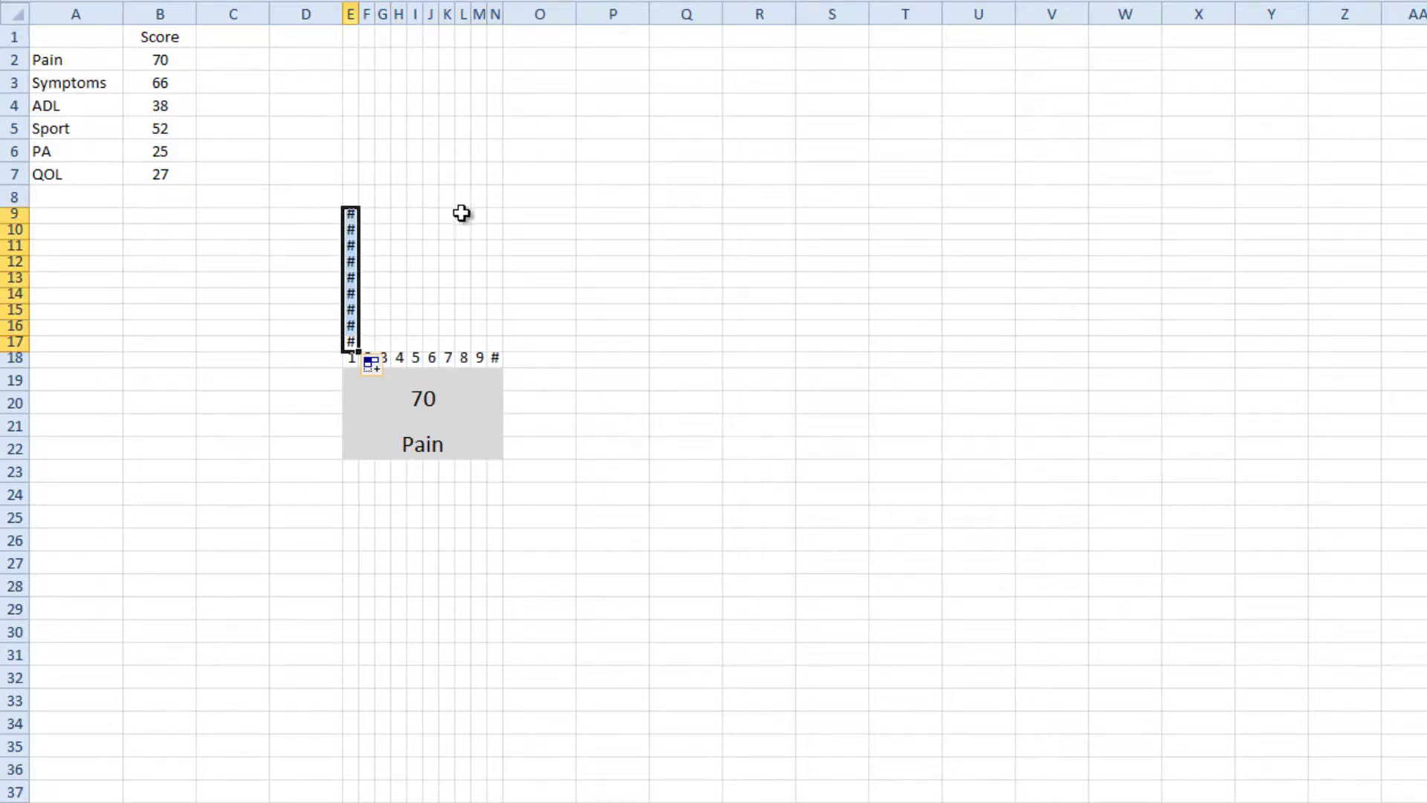
left_click(347, 214)
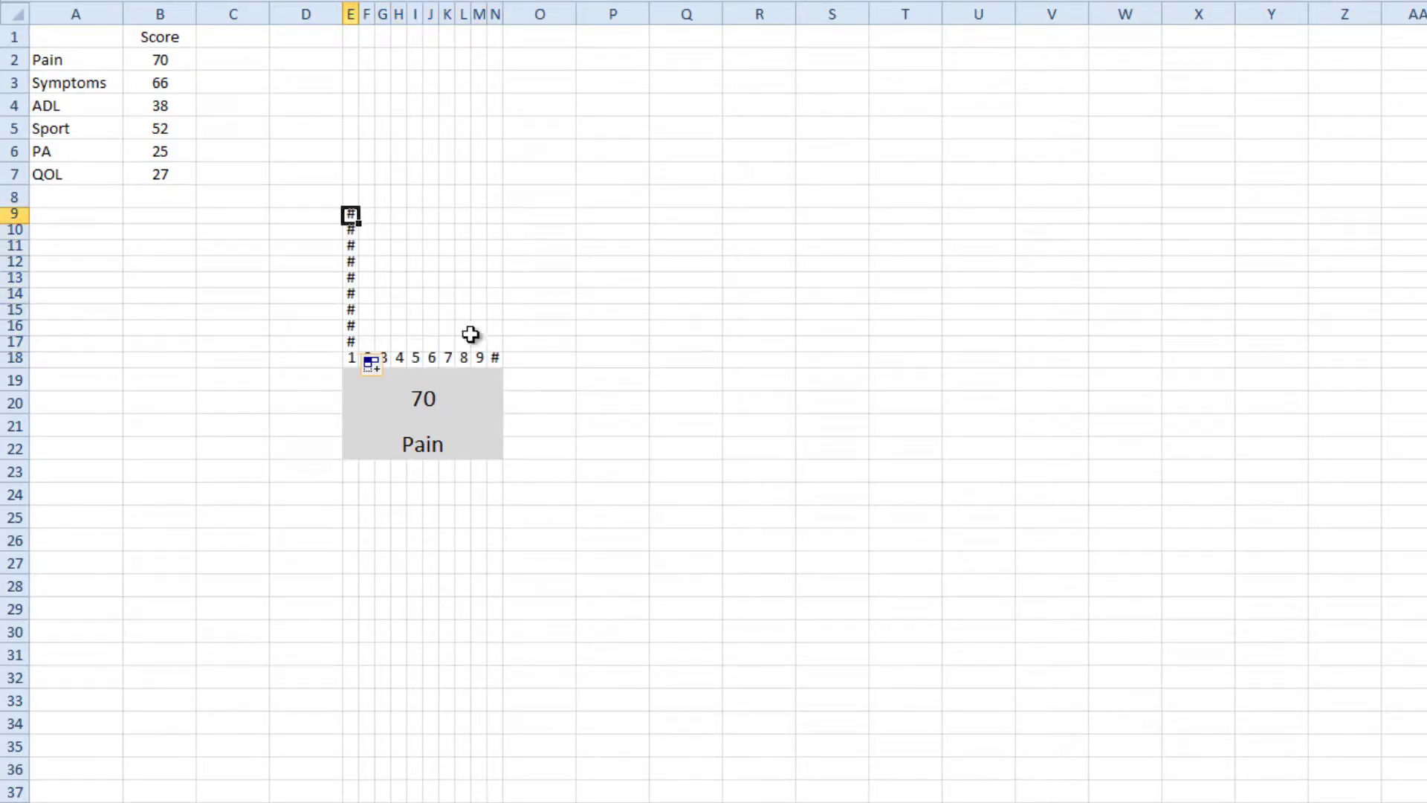
left_click(496, 357)
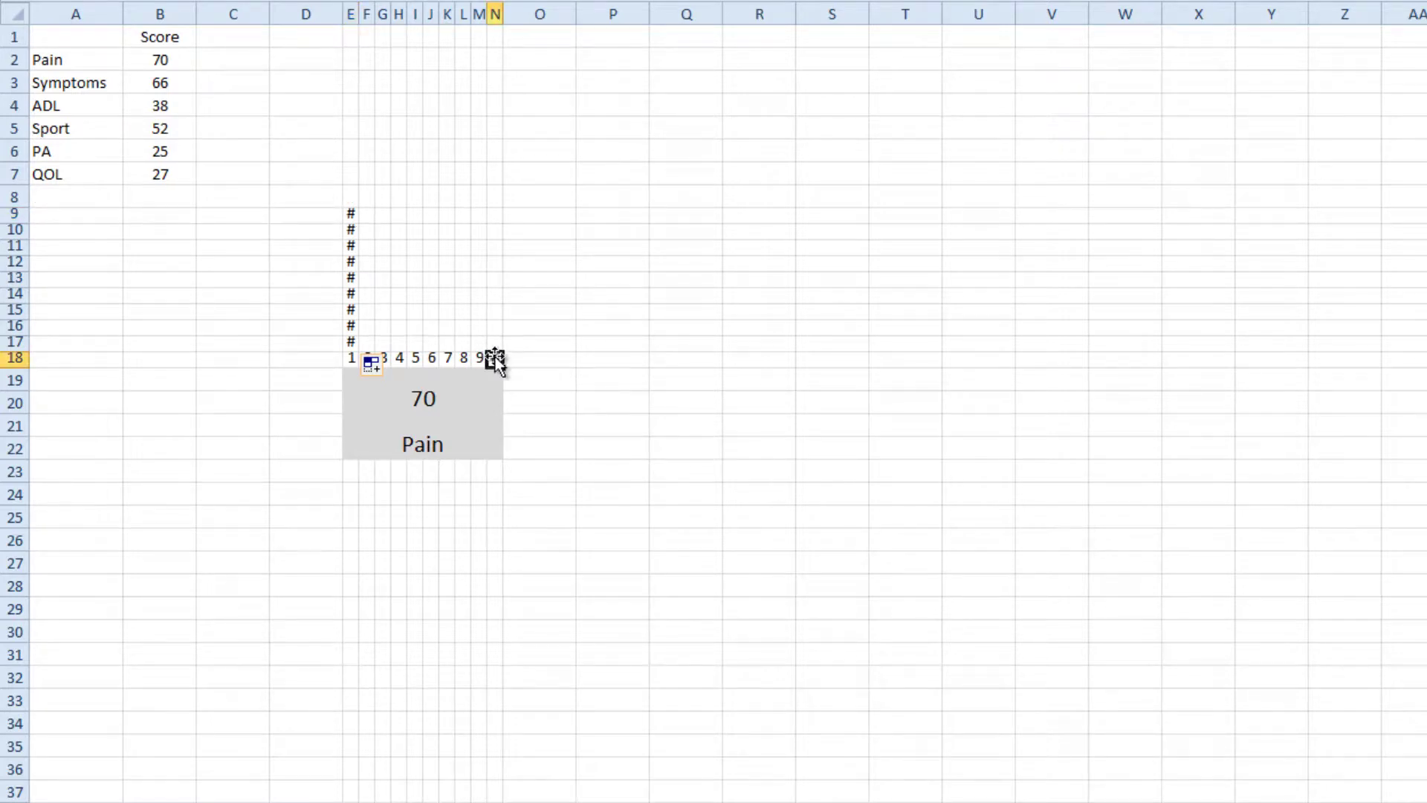
left_click_drag(501, 363, 369, 358)
left_click_drag(507, 369, 497, 215)
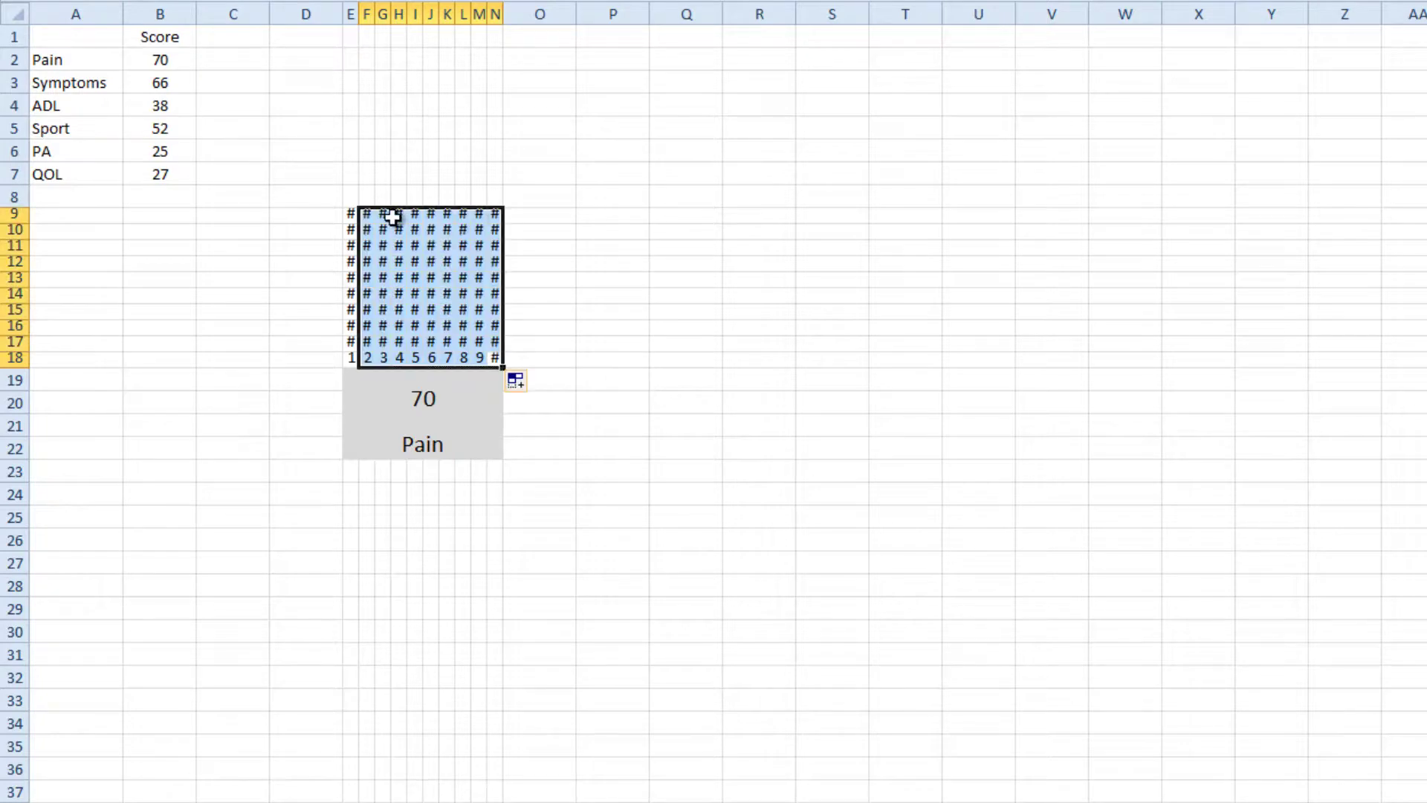
left_click(346, 214)
Step: Turn on Shrink to fit for the grid cells E9:N18
left_click_drag(350, 215, 500, 359)
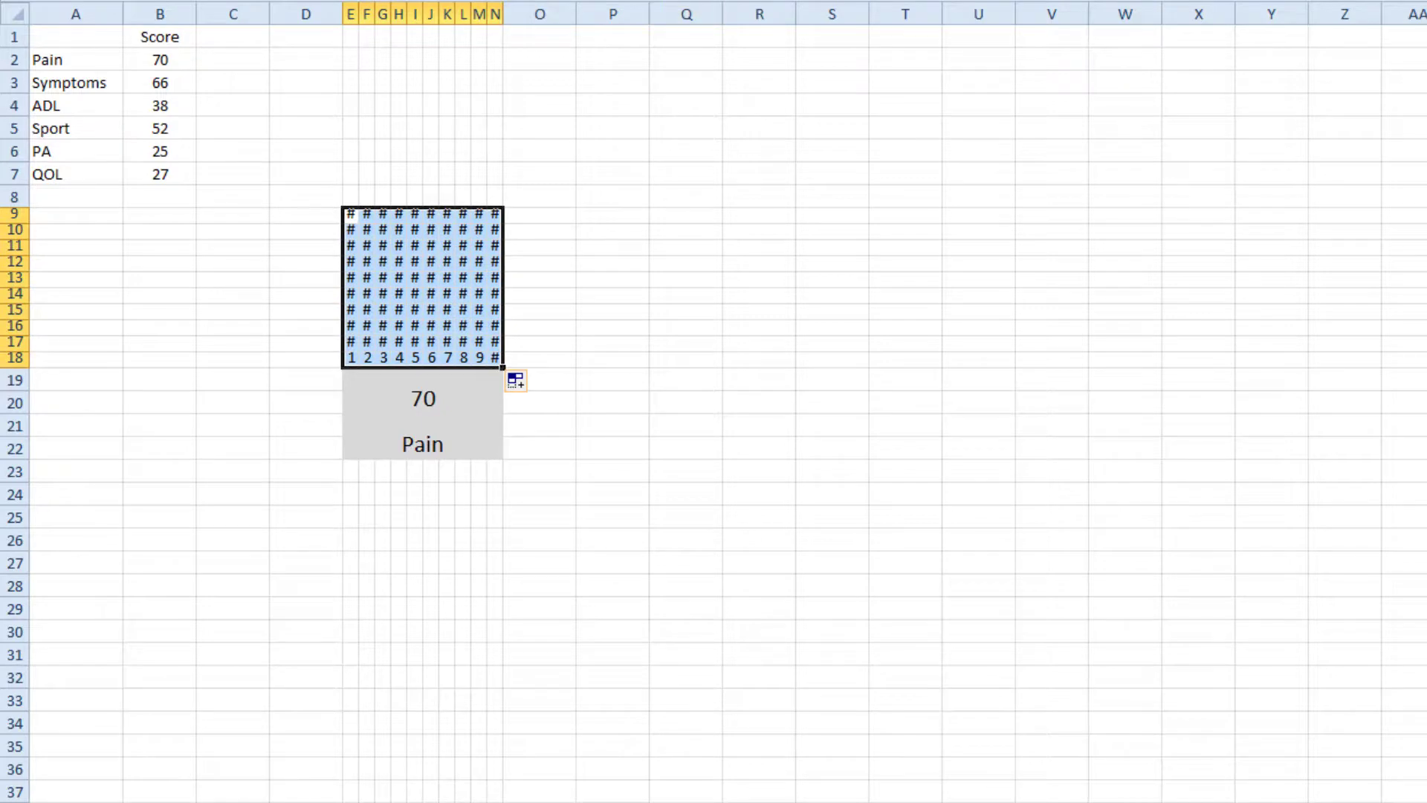
key("ctrl+1")
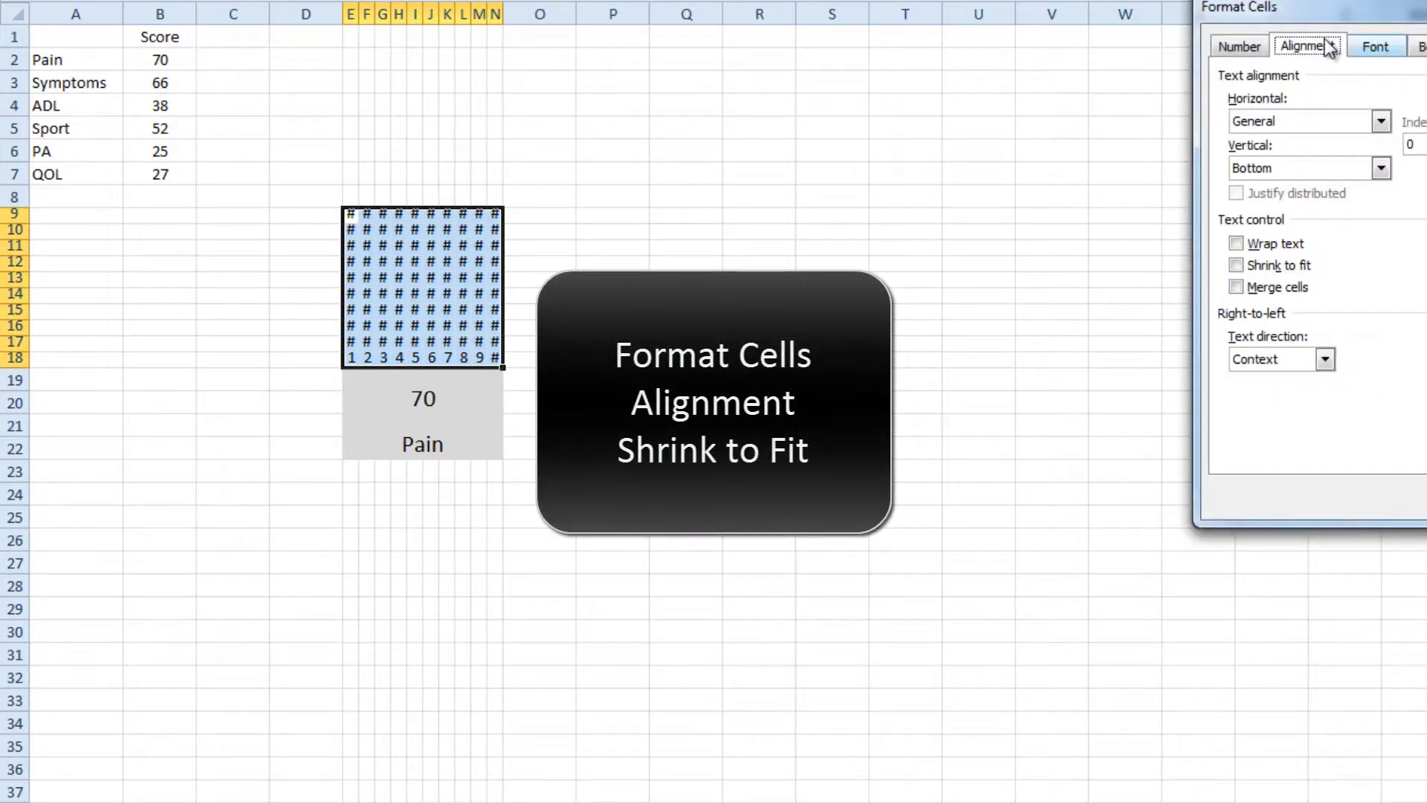
left_click(1255, 264)
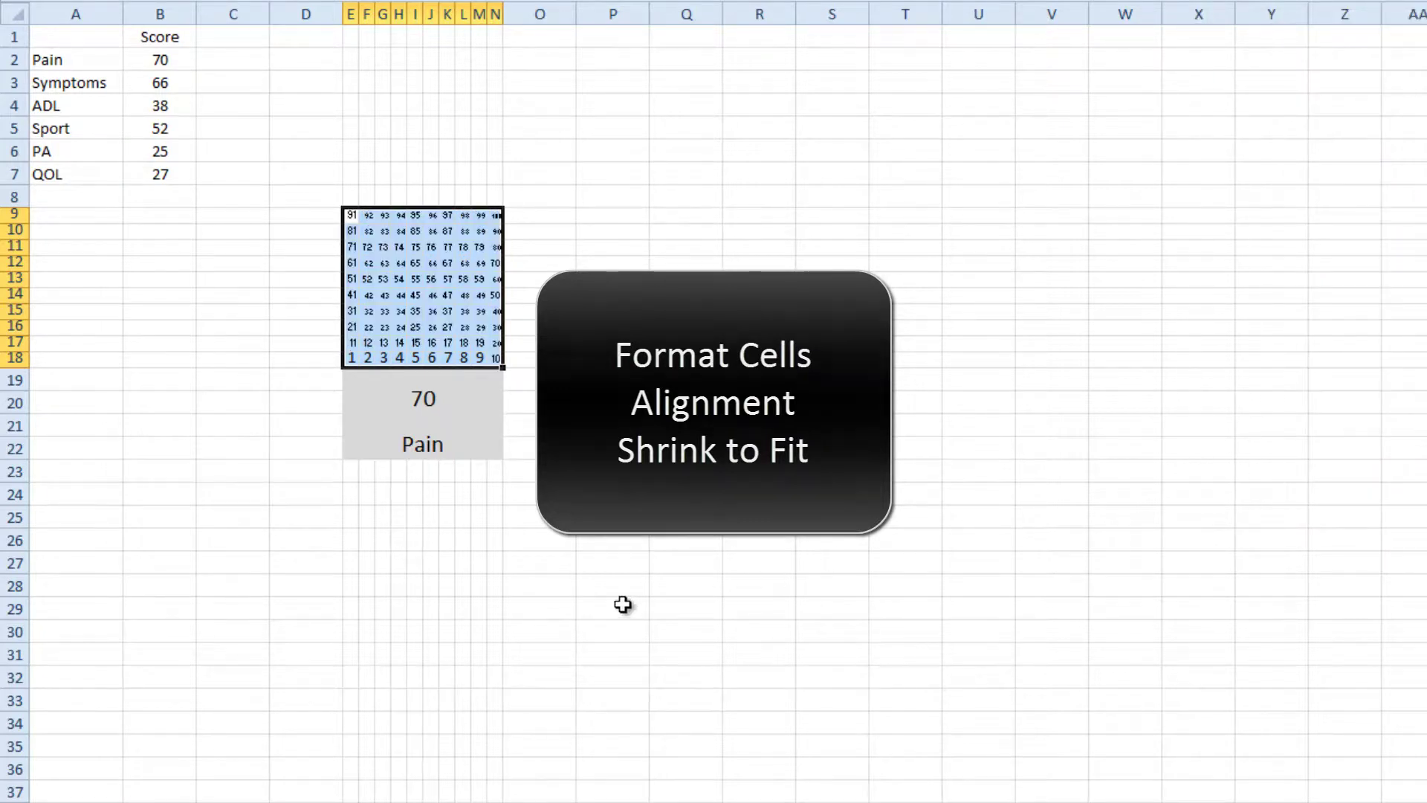
left_click(492, 611)
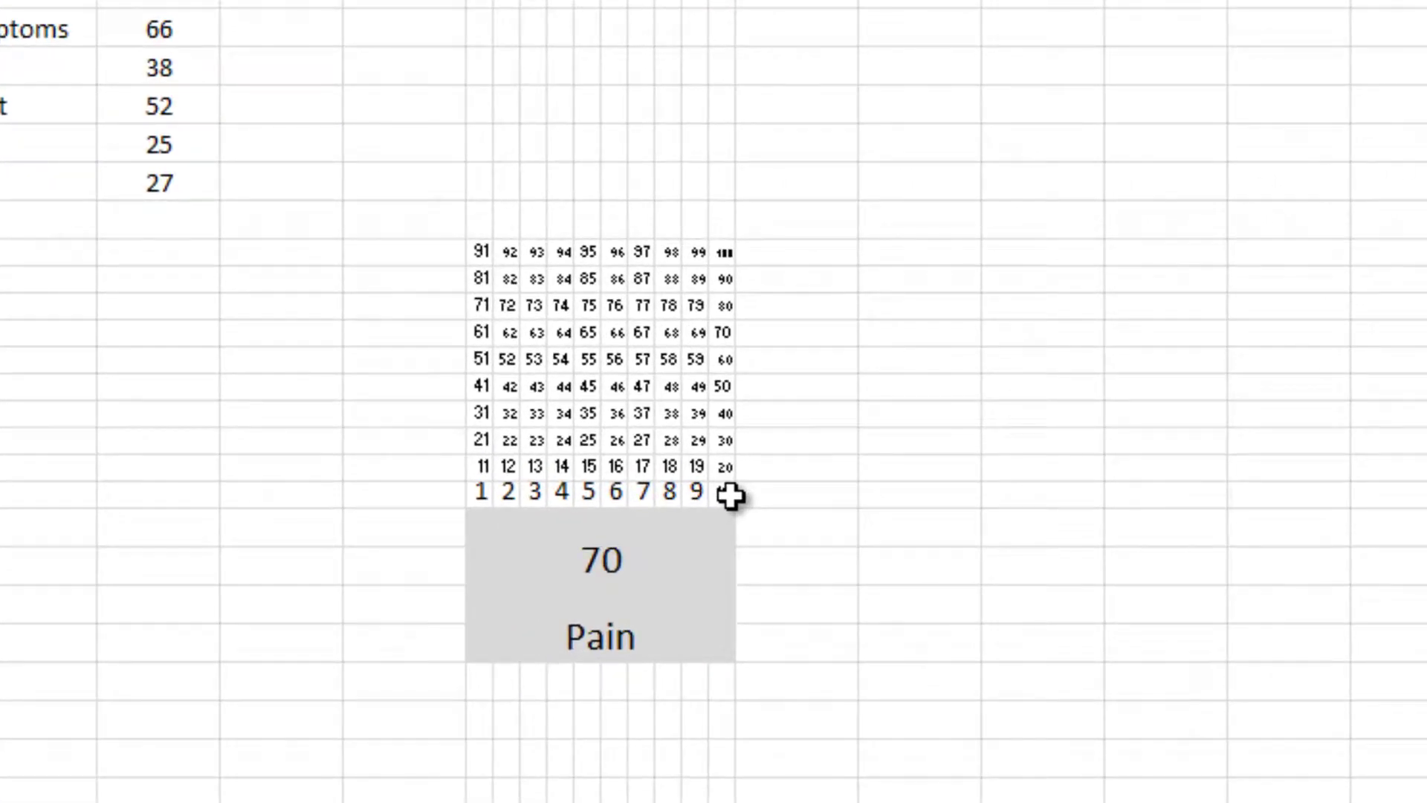
Step: Apply a grey fill colour to the 10×10 number grid
mouse_move(731, 495)
left_mouse_down()
mouse_move(484, 342)
mouse_move(480, 251)
left_mouse_up()
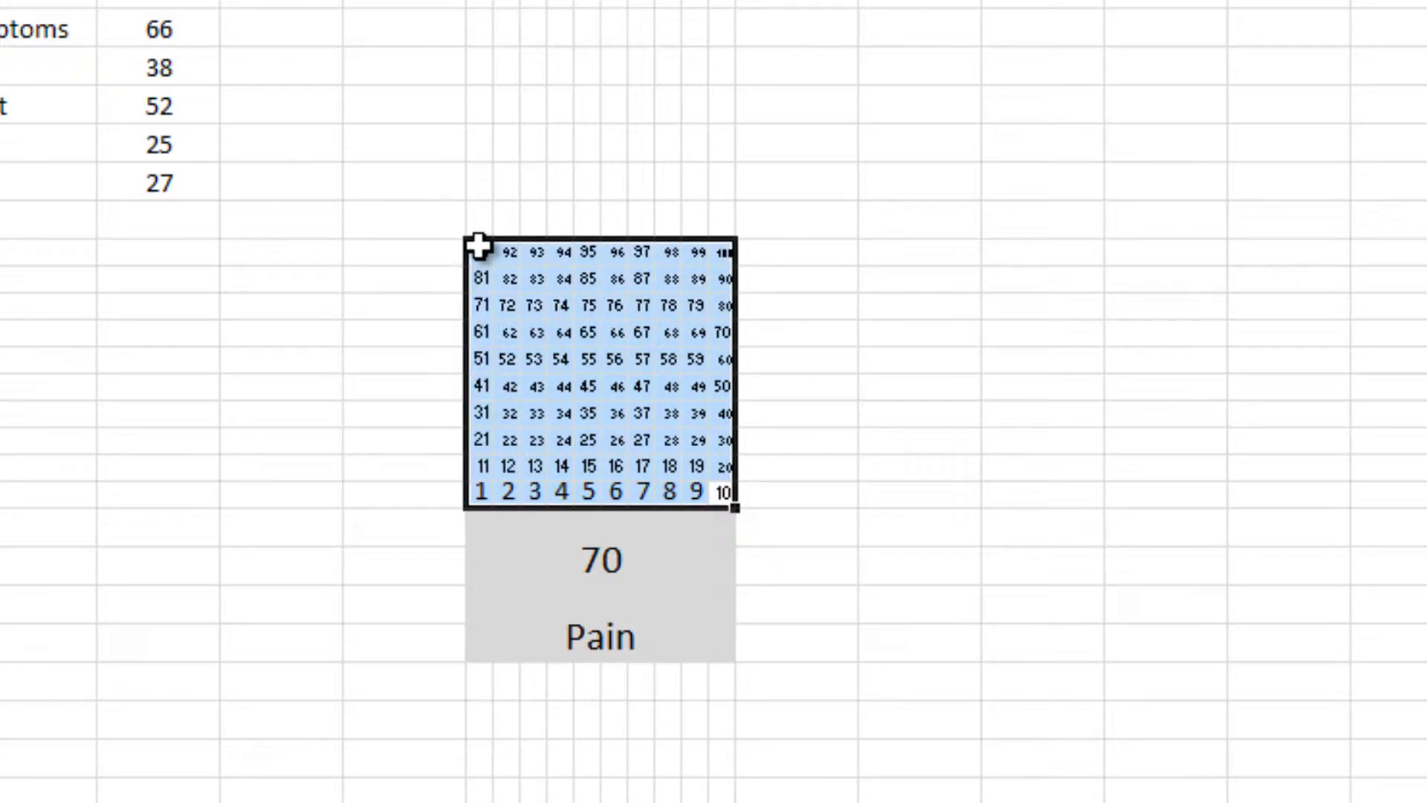
key("alt+h")
key("h")
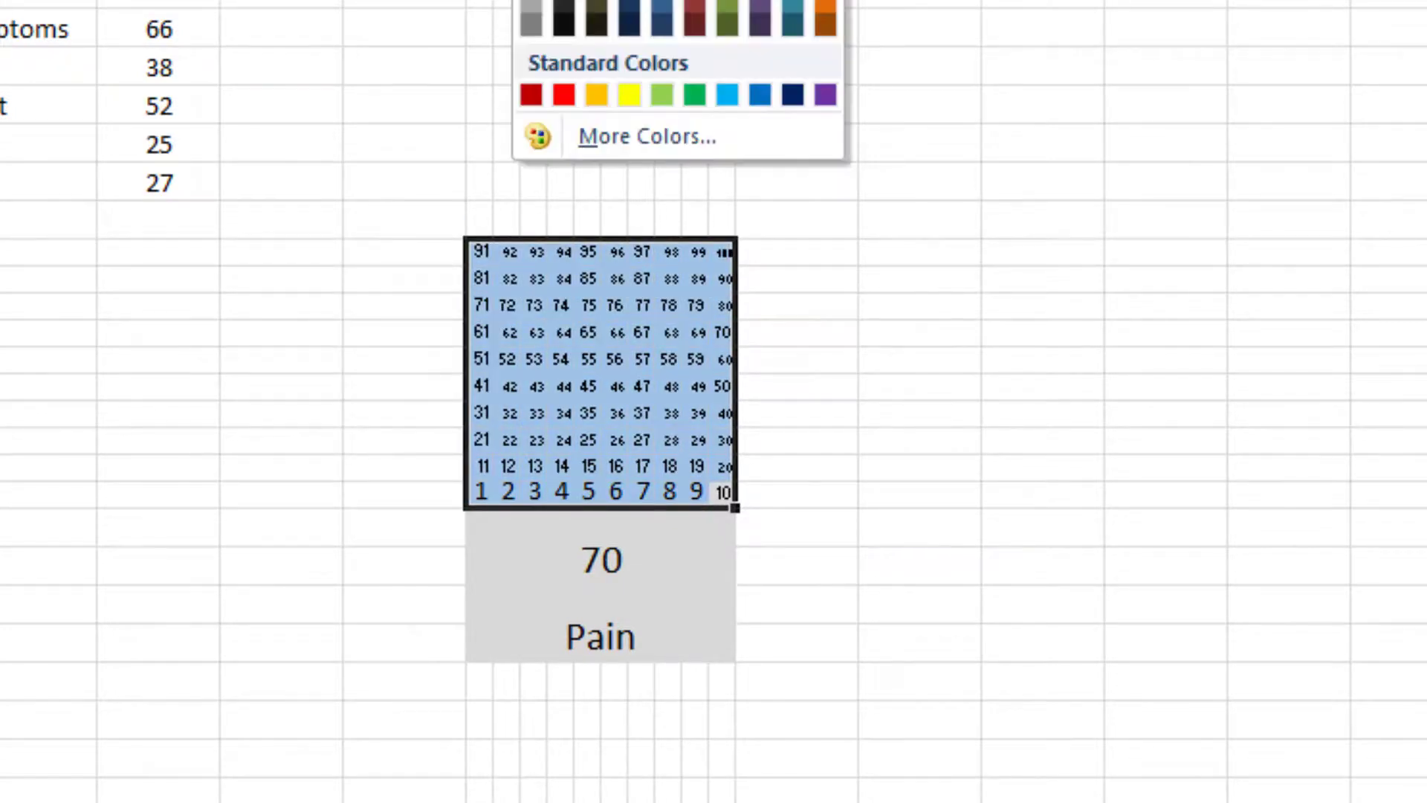
key("Return")
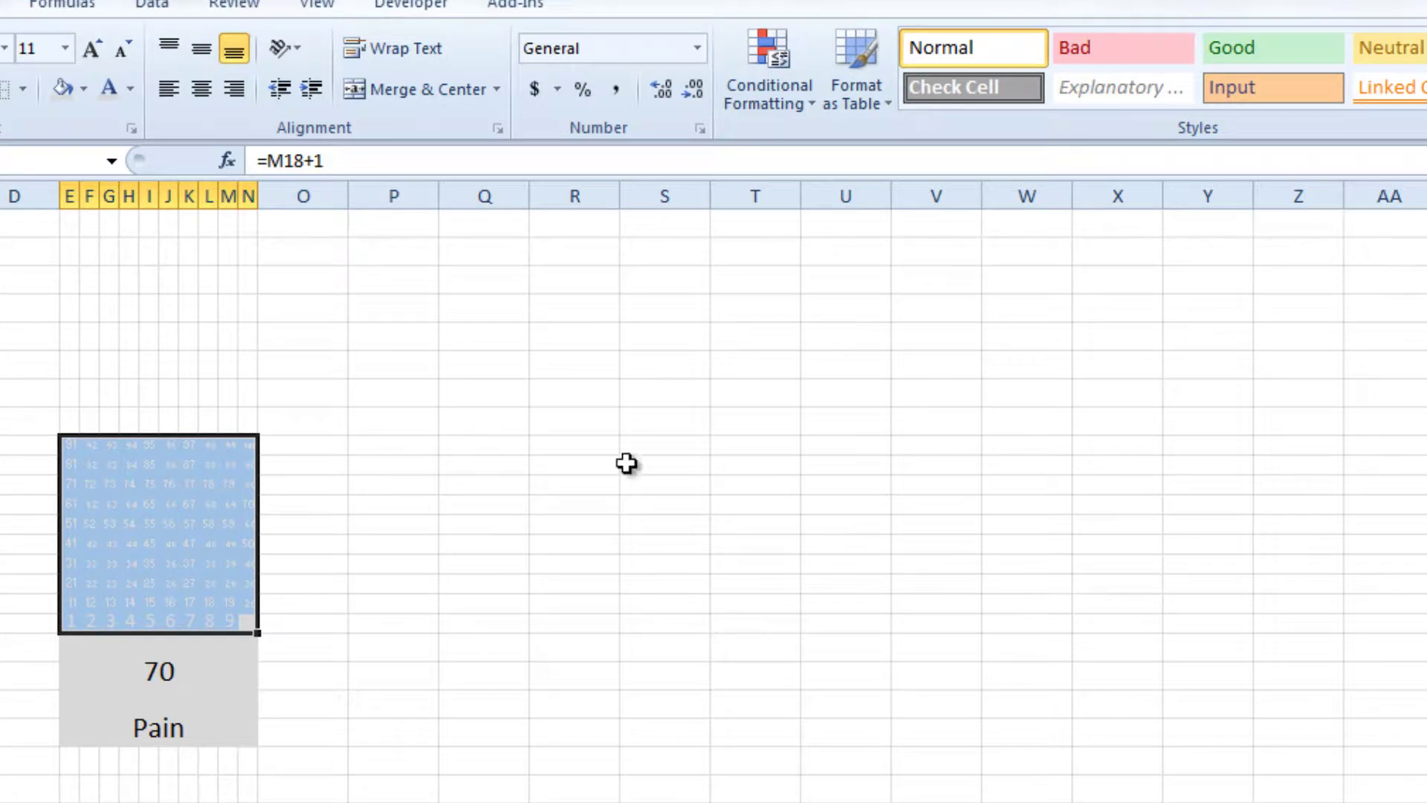
Step: Start a new conditional formatting rule for cell values less than or equal to $E$19
left_click(774, 109)
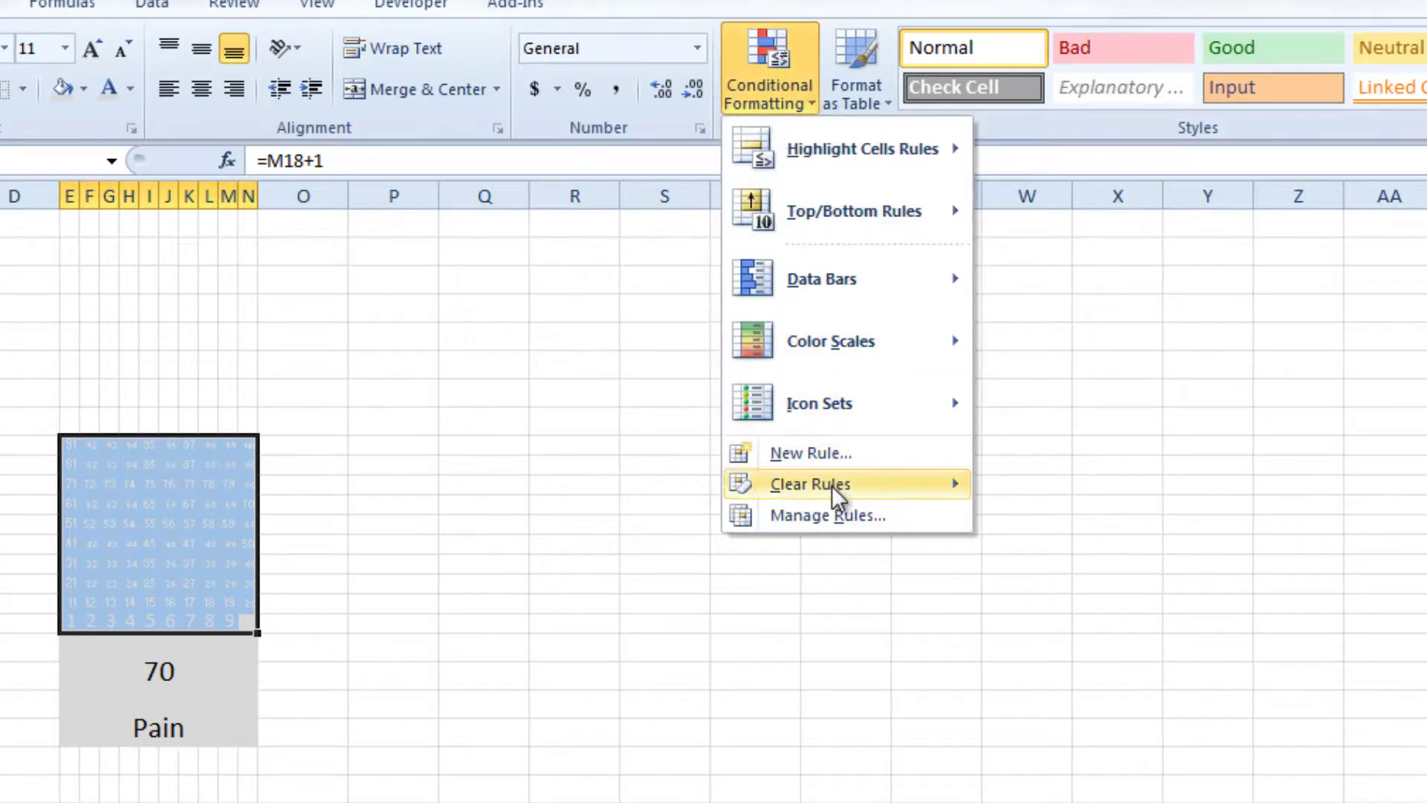
left_click(832, 462)
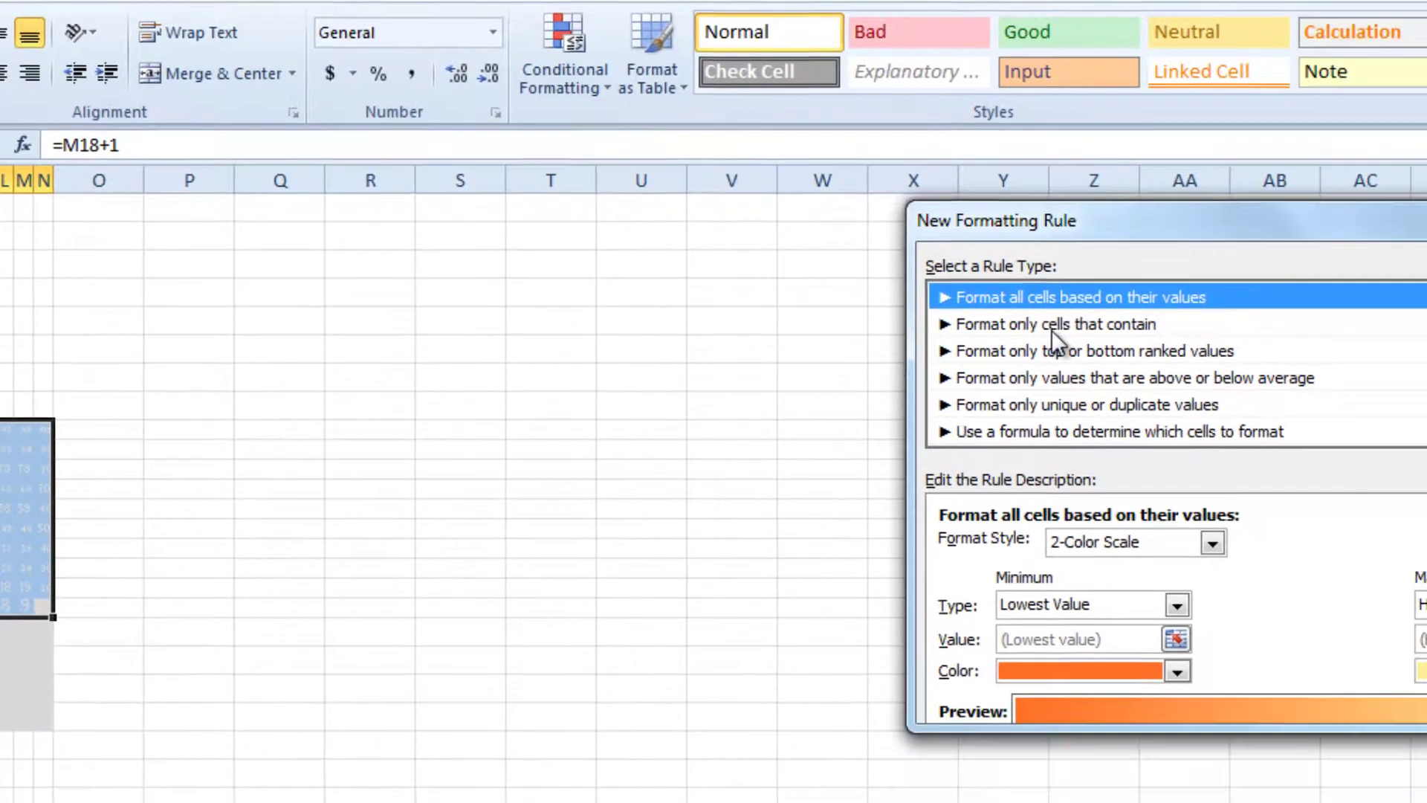
left_click(1256, 342)
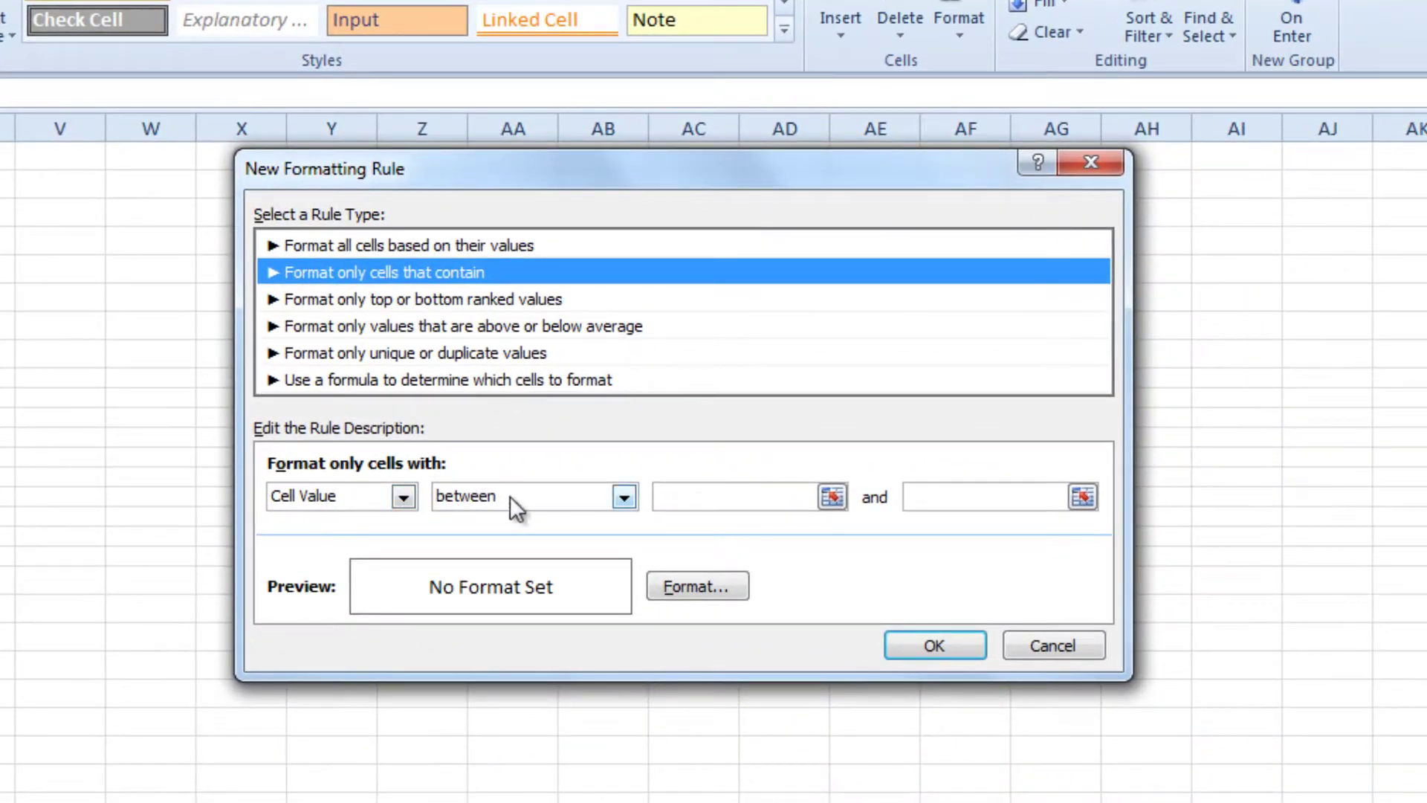
left_click(628, 504)
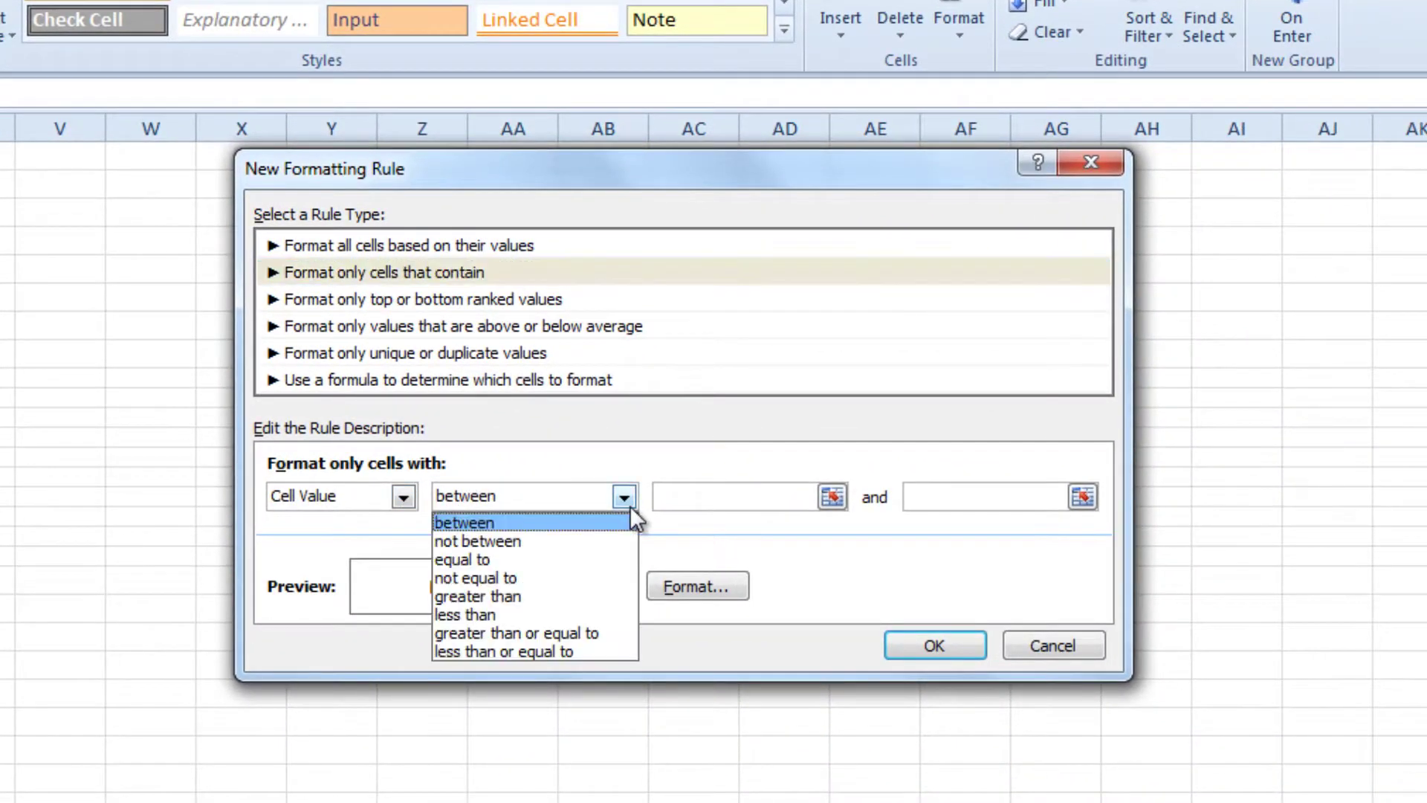
left_click(595, 651)
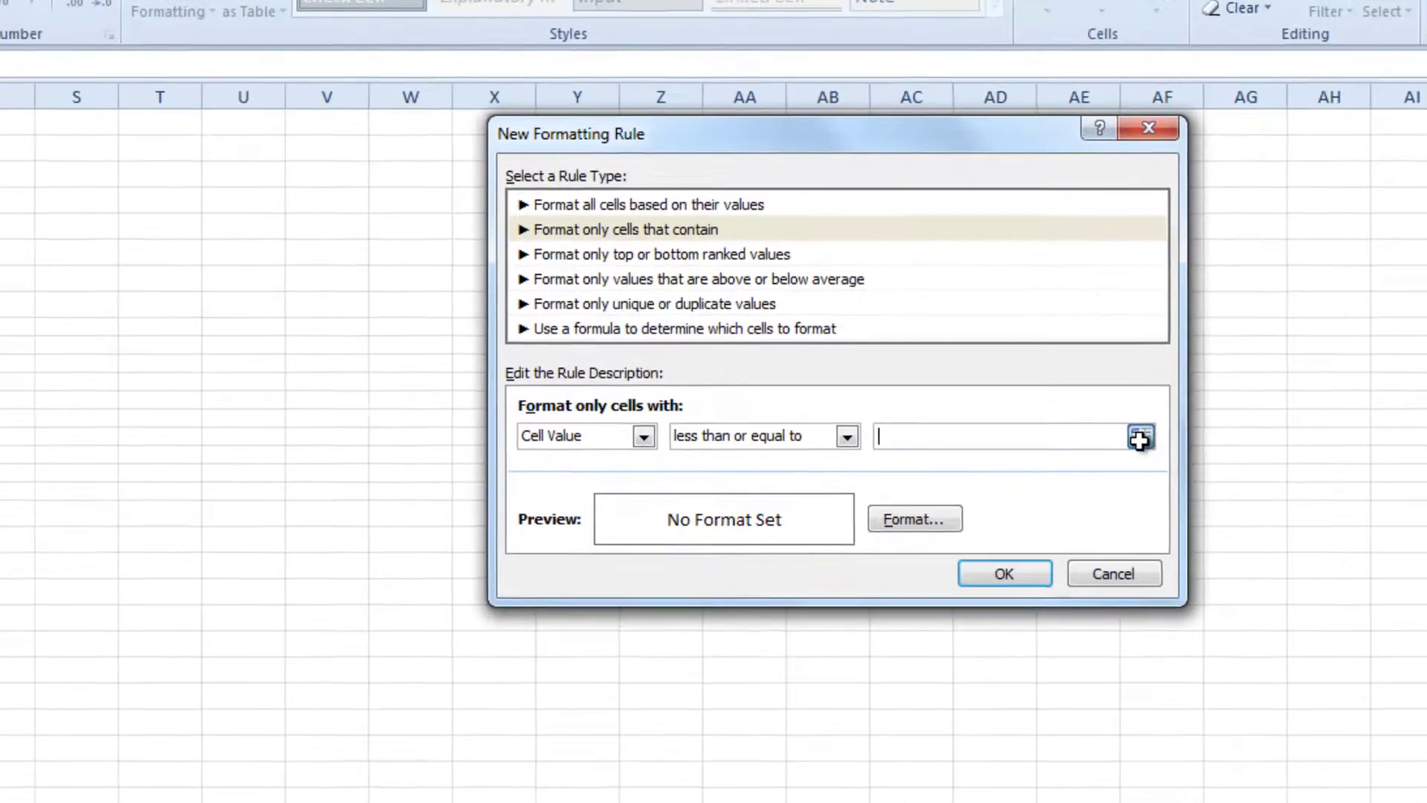
left_click(943, 497)
left_click(78, 425)
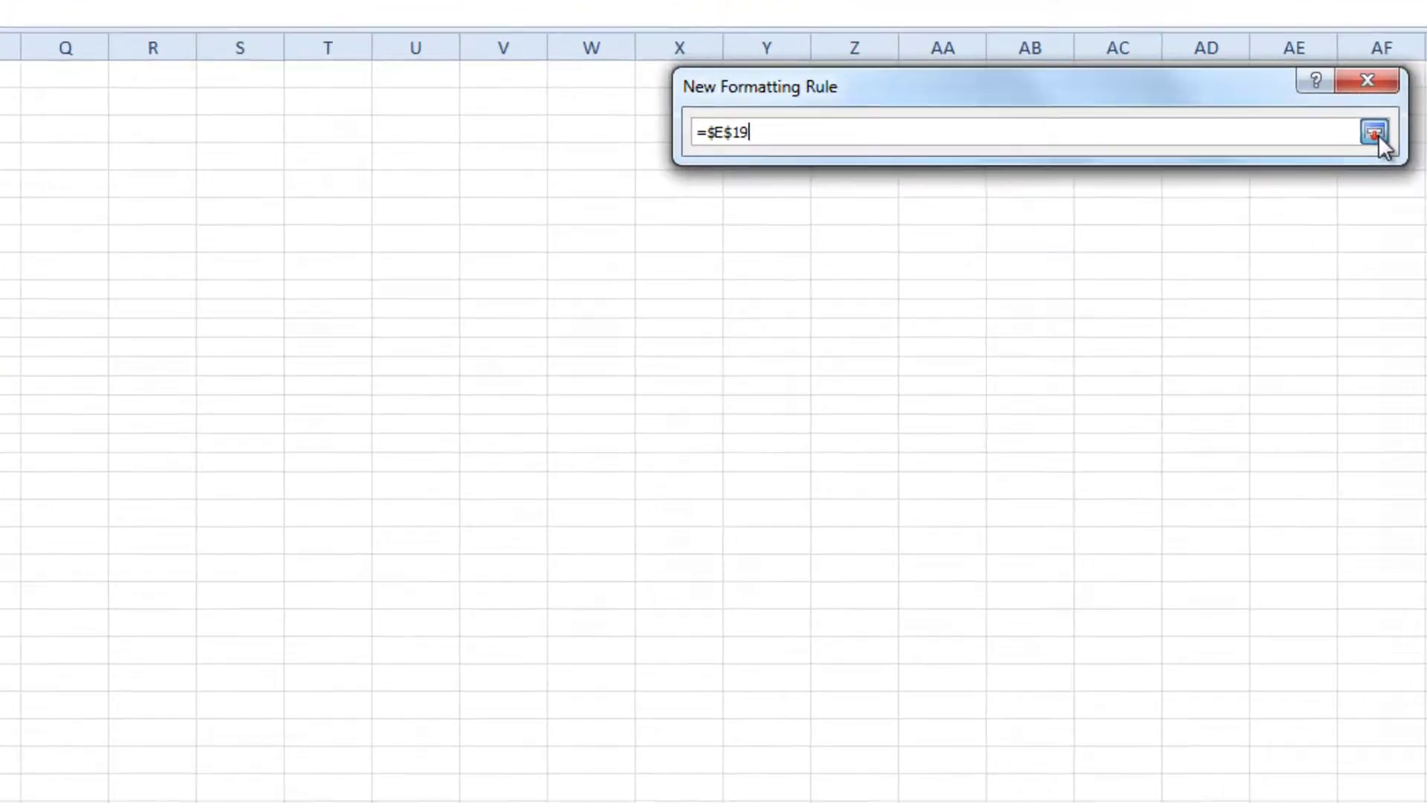
left_click(1426, 119)
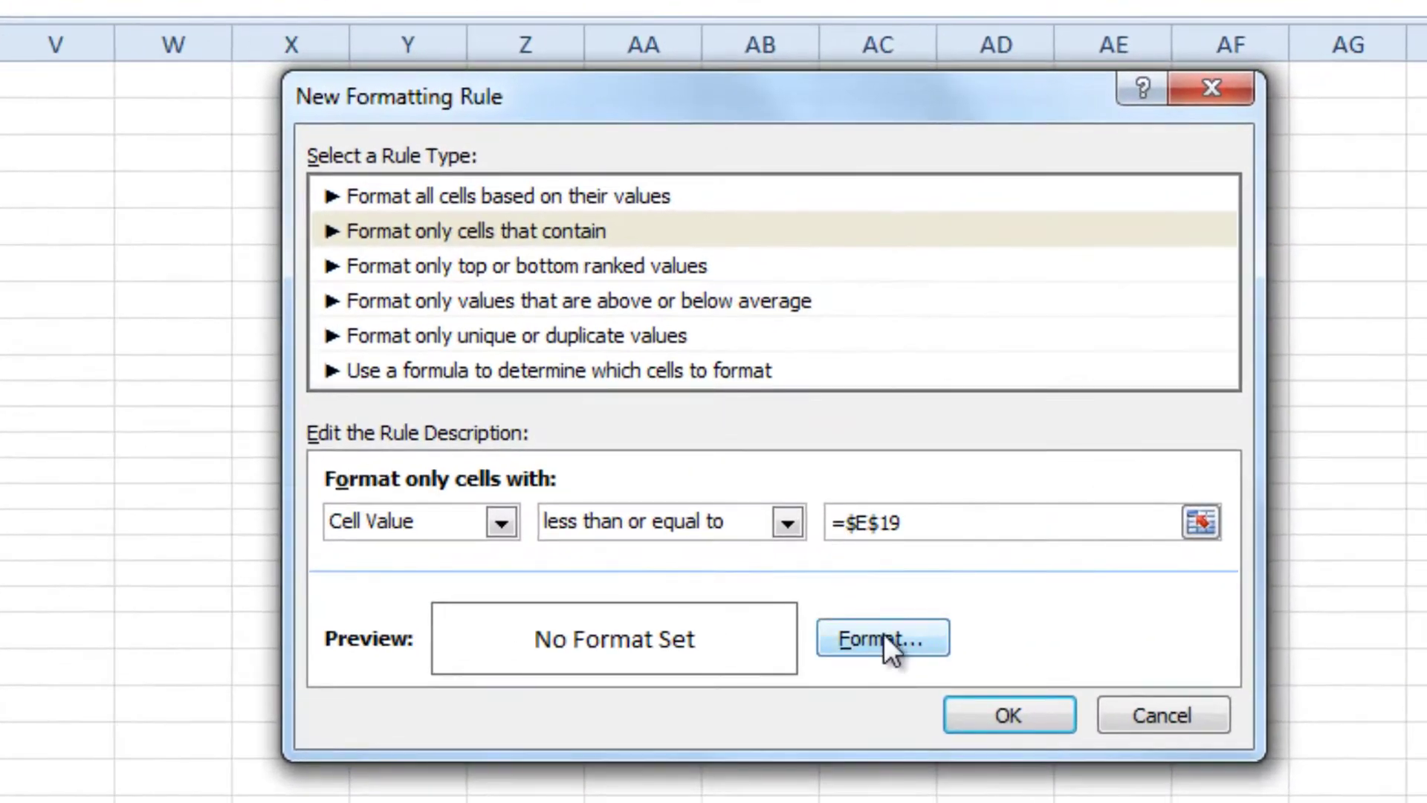
Step: Give the rule a black cell fill and save it
left_click(883, 638)
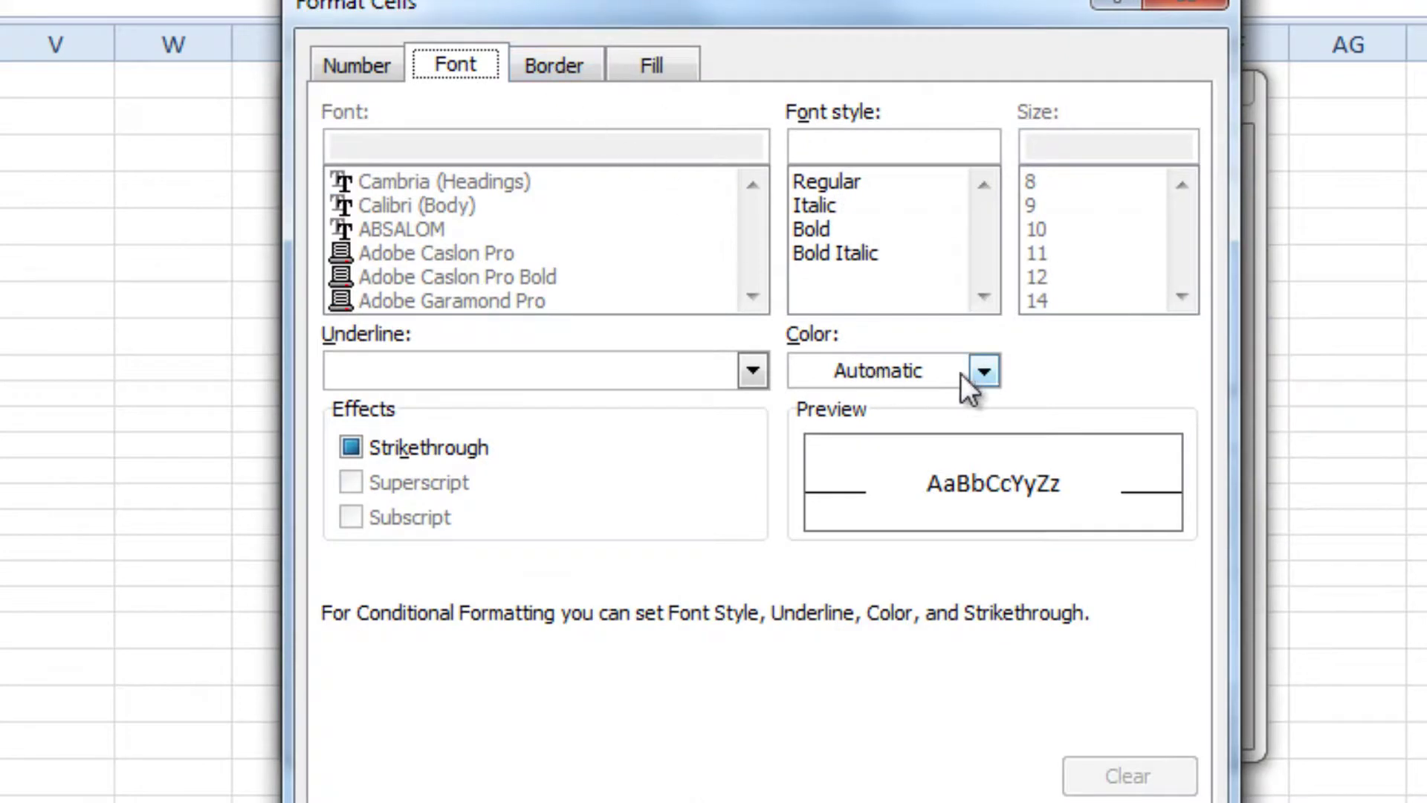
left_click(966, 386)
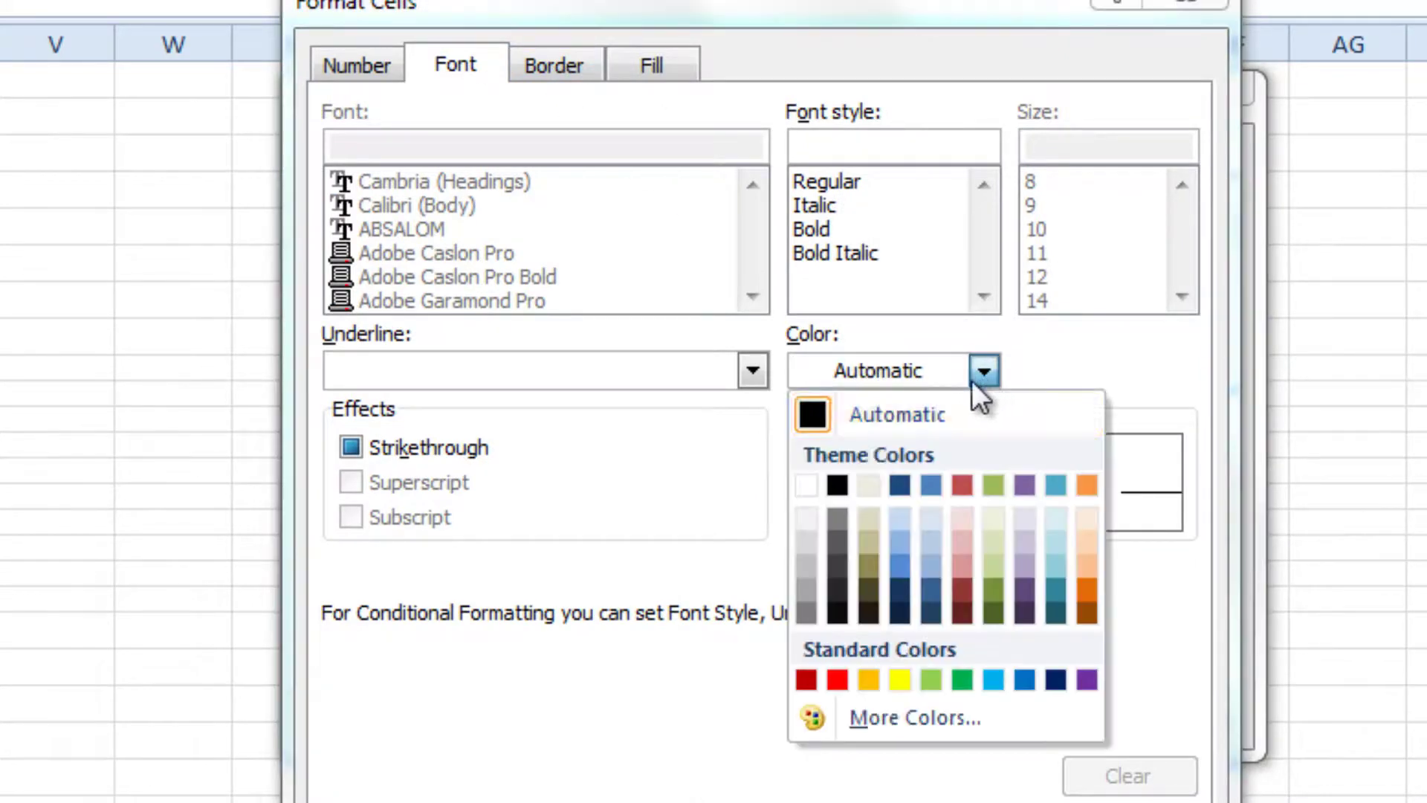
left_click(815, 414)
left_click(661, 70)
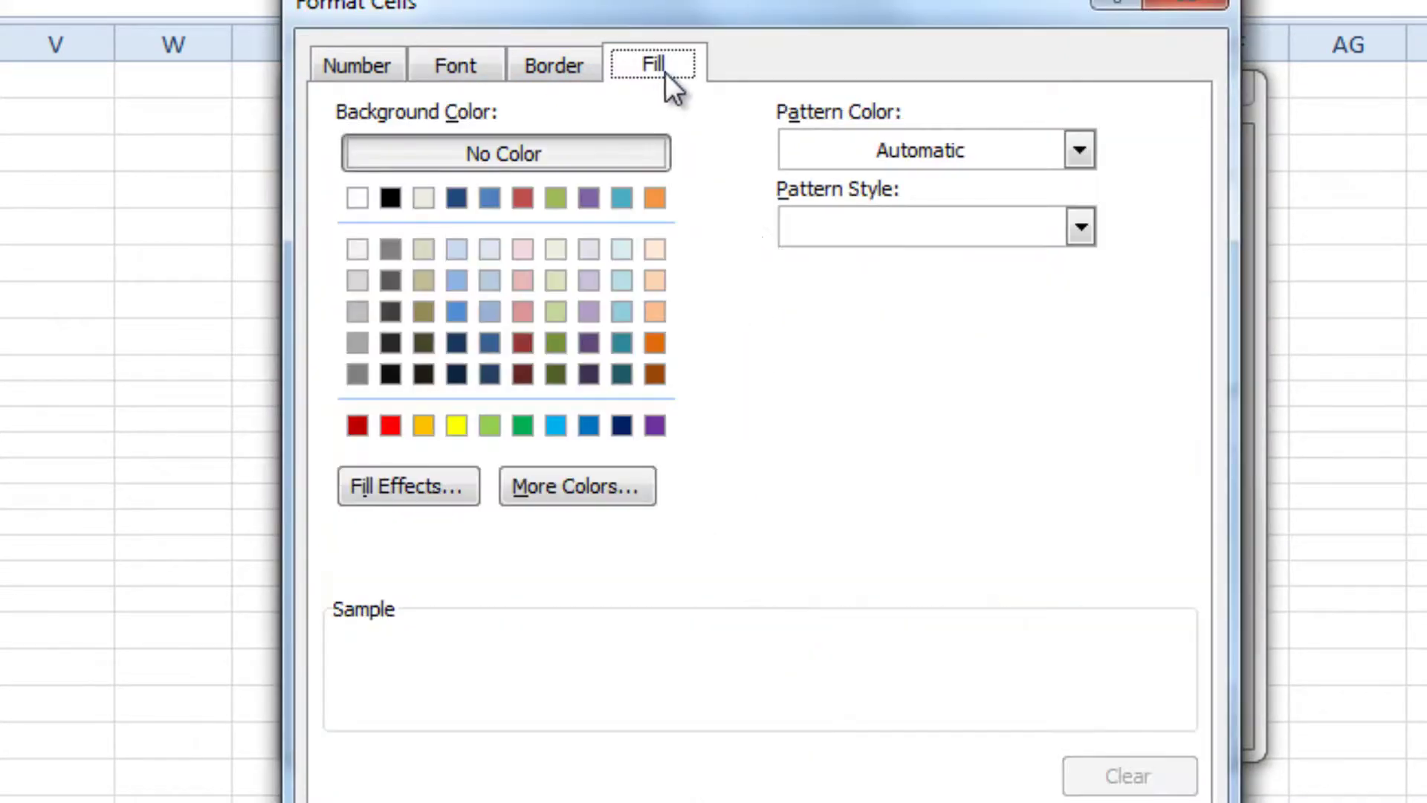
left_click(390, 196)
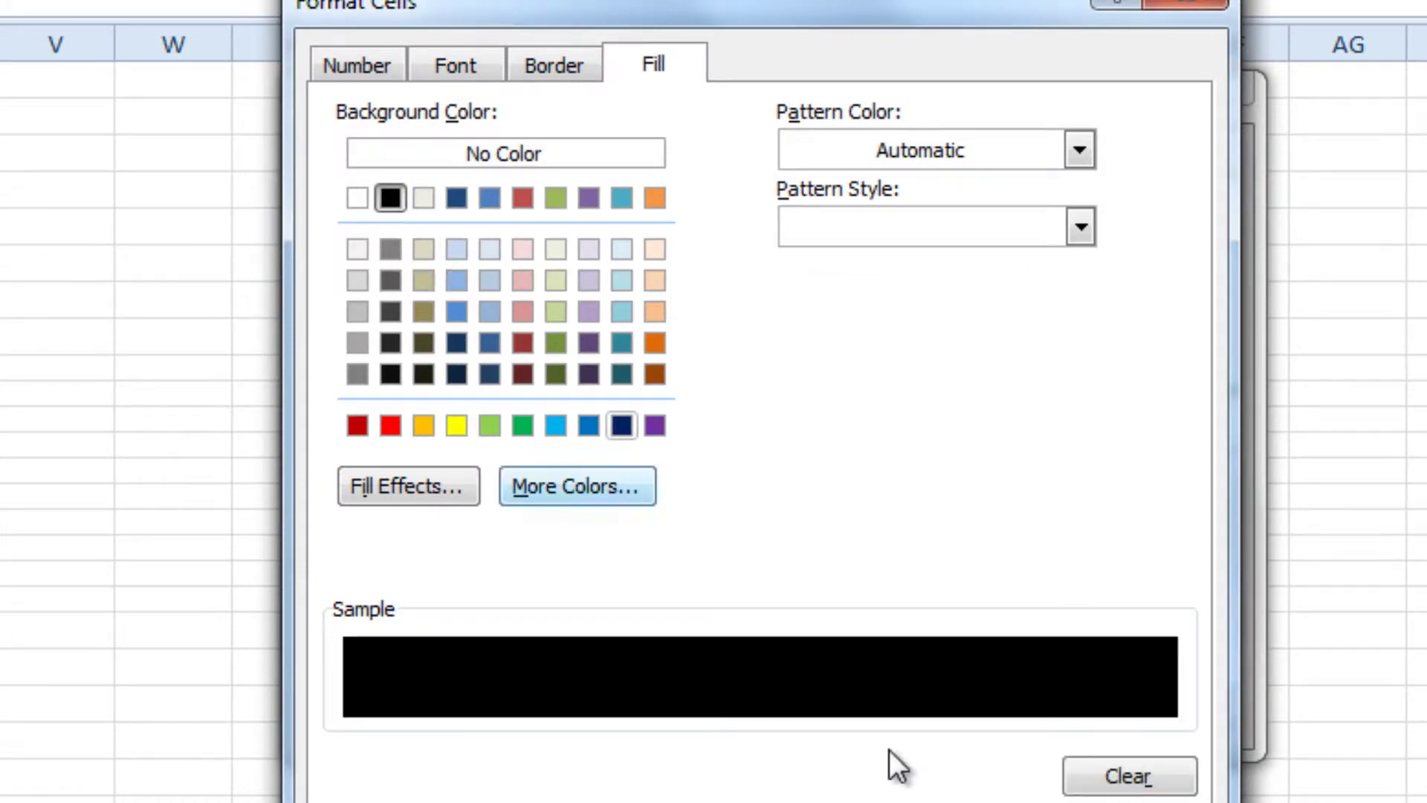
left_click(982, 795)
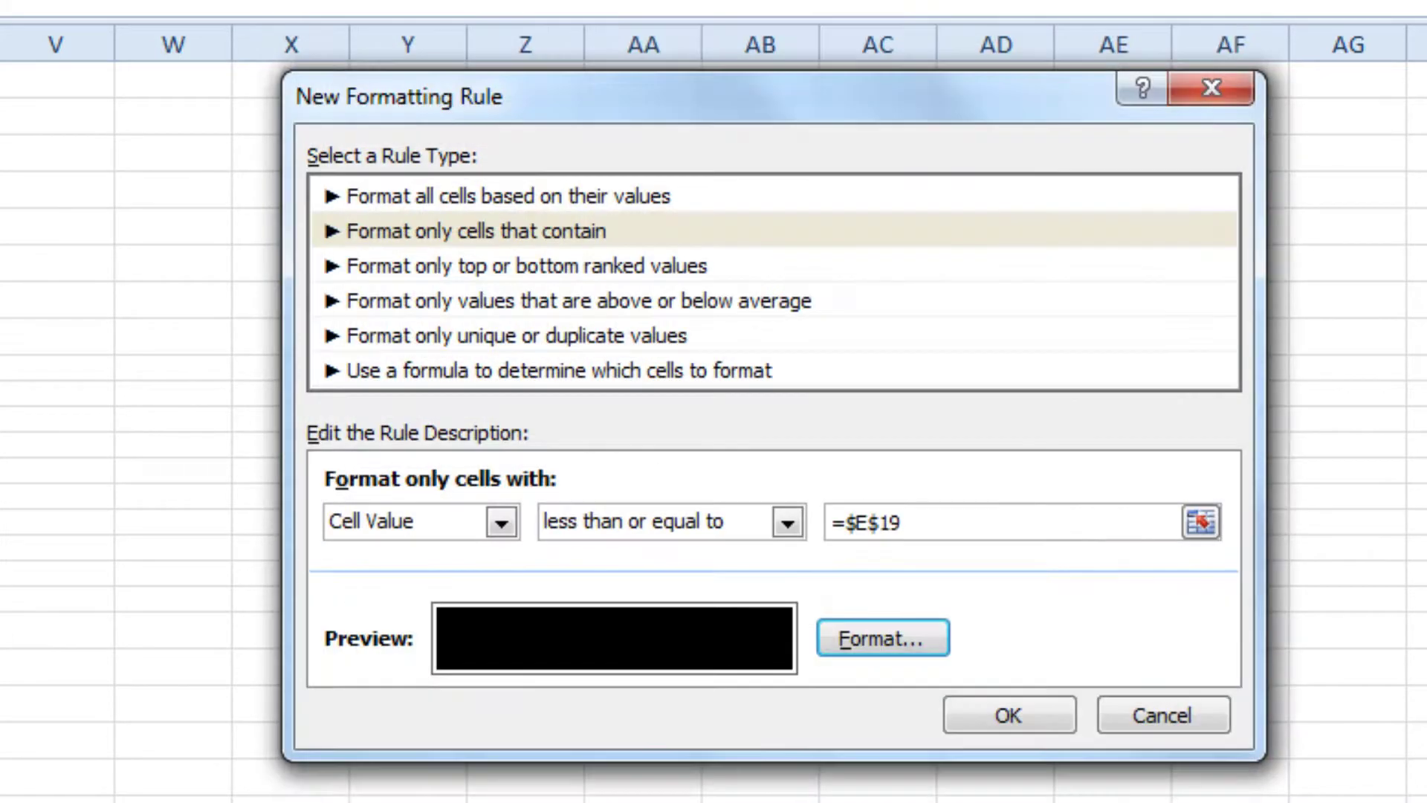
left_click(1009, 543)
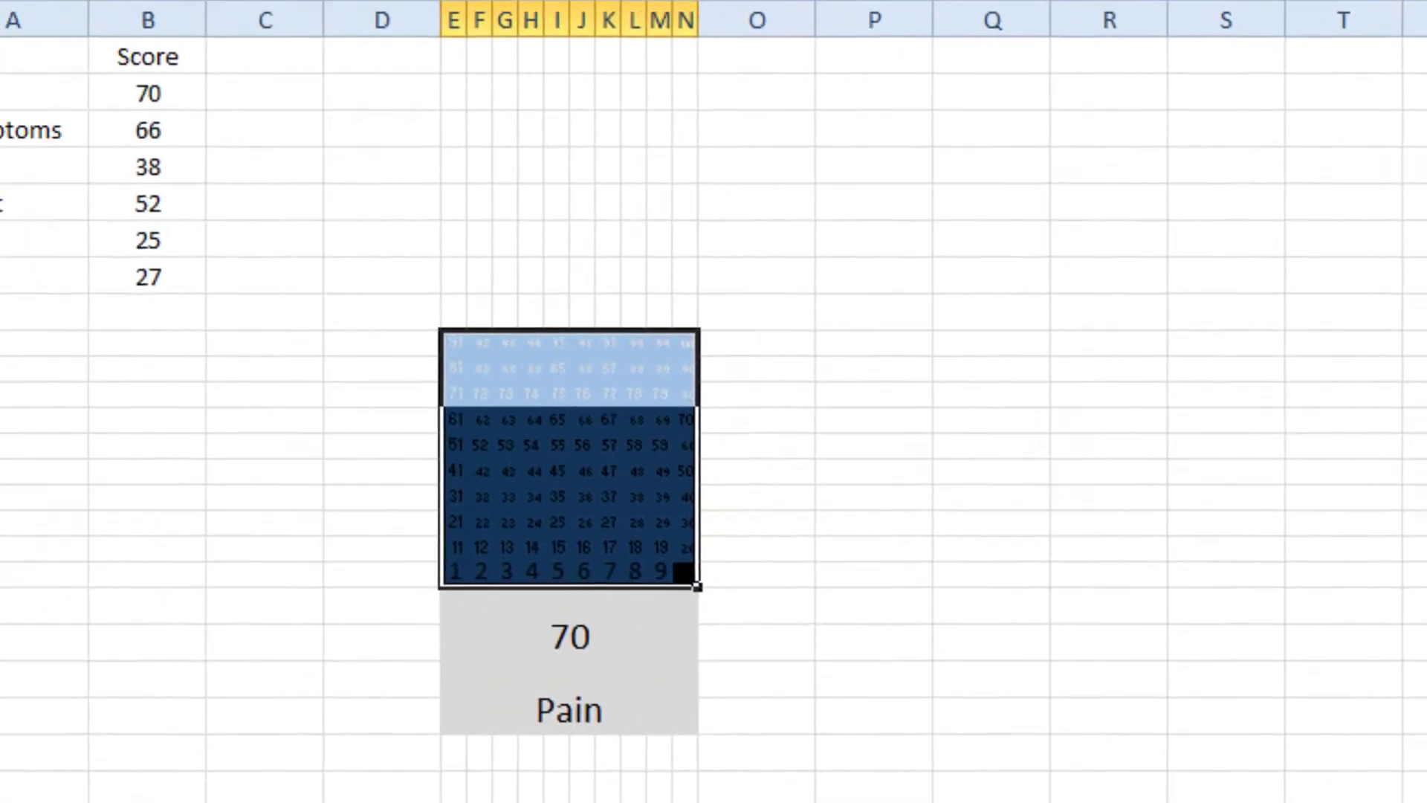
left_click(690, 710)
Step: Enter a Pain score of 90 and check how the numbered grid E9:N18 fills
left_click(251, 91)
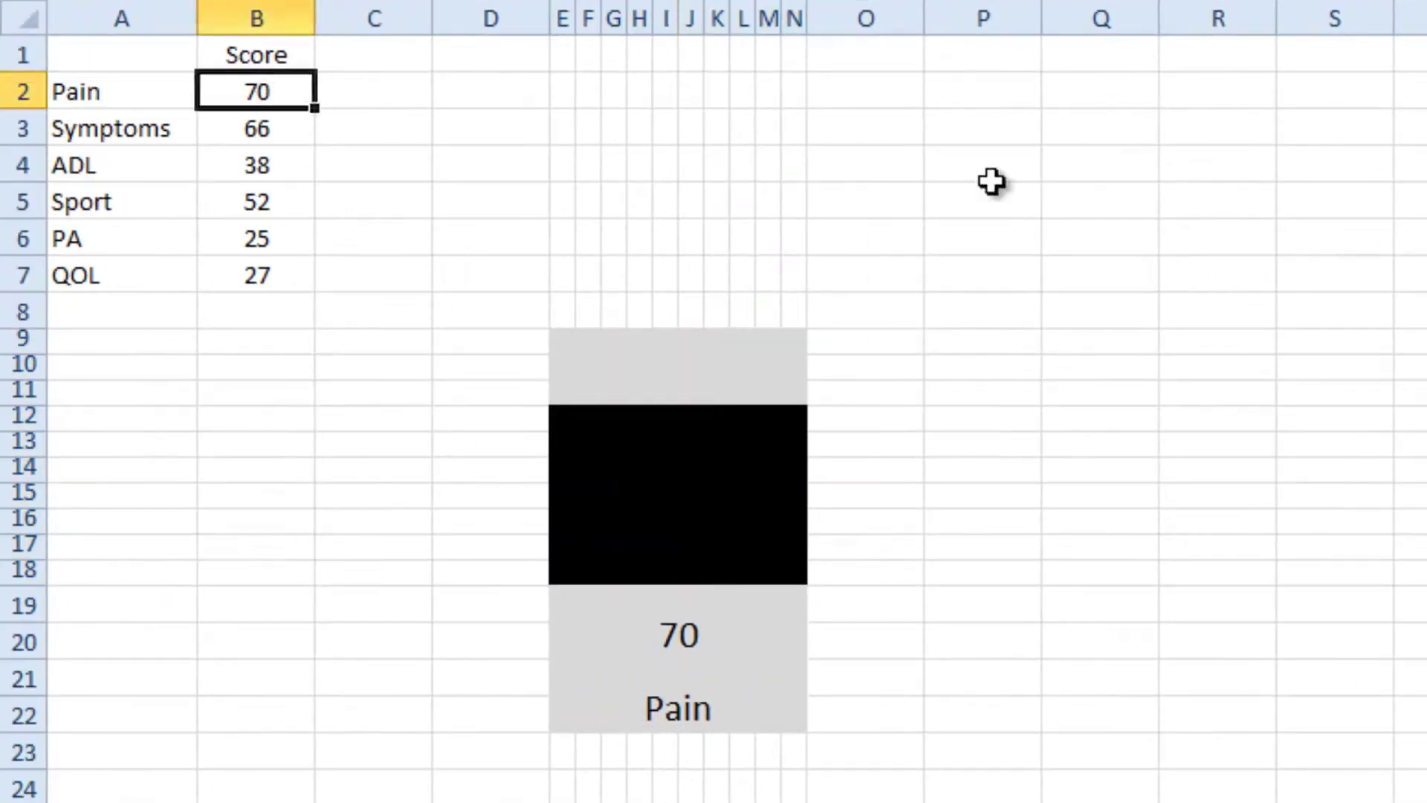
type("90")
key("Return")
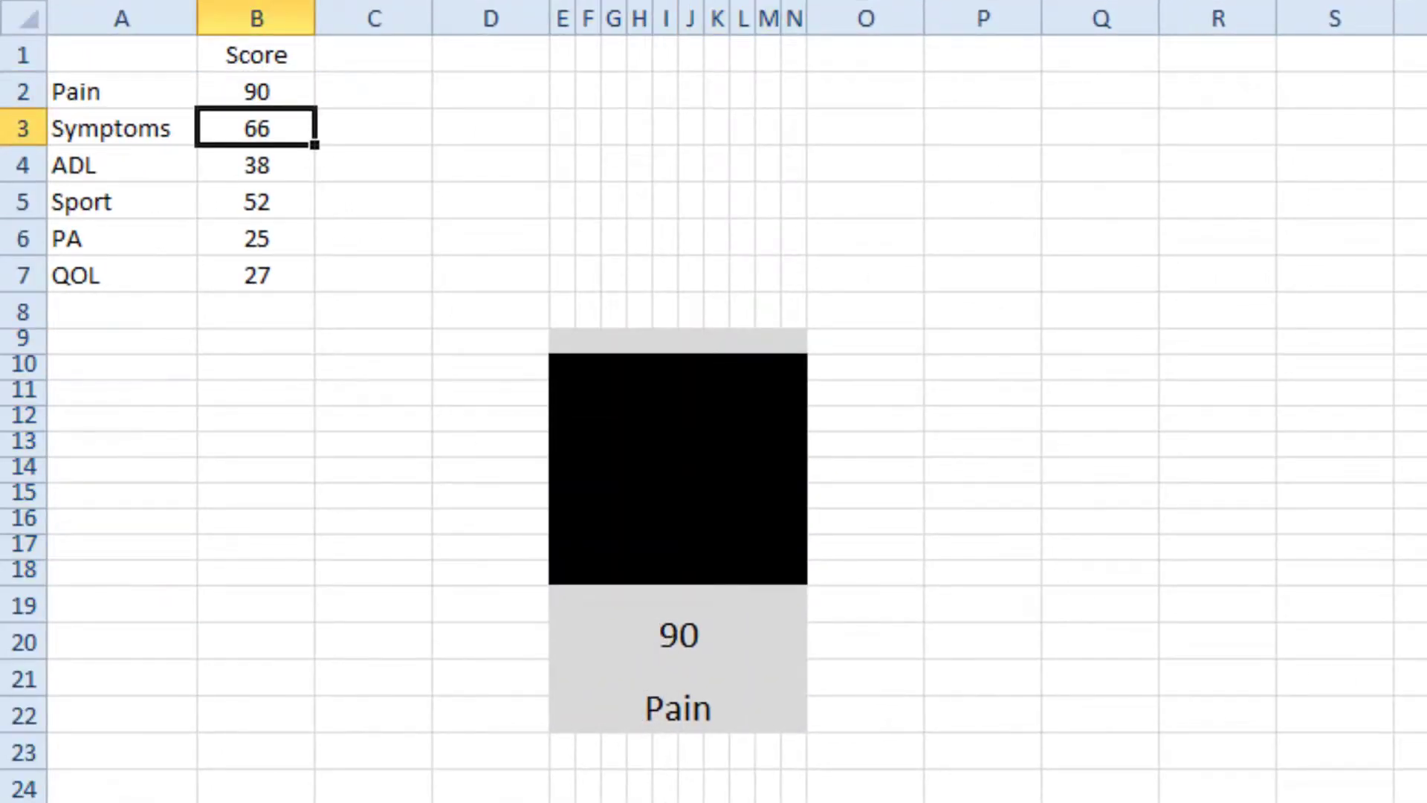
left_click_drag(567, 343, 790, 567)
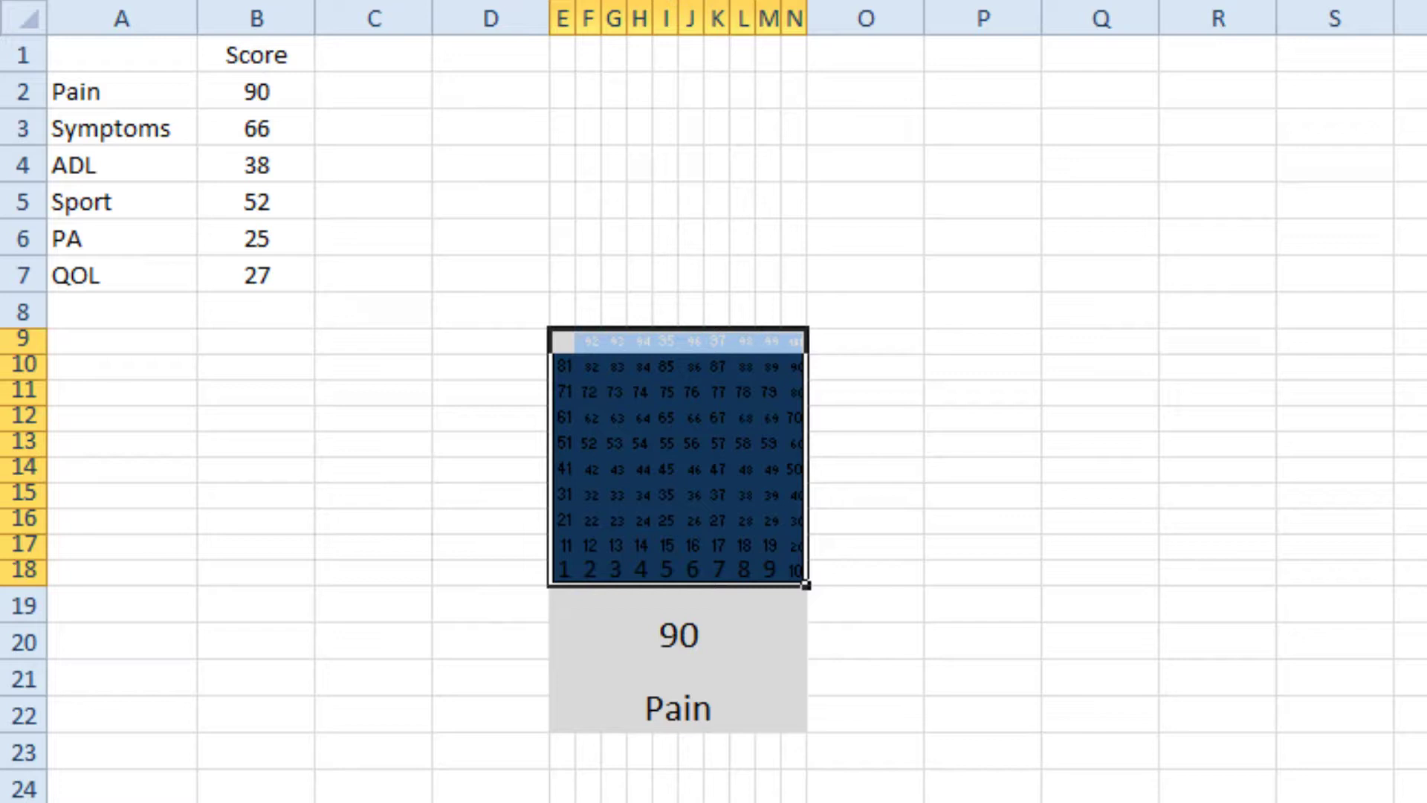
left_click(894, 704)
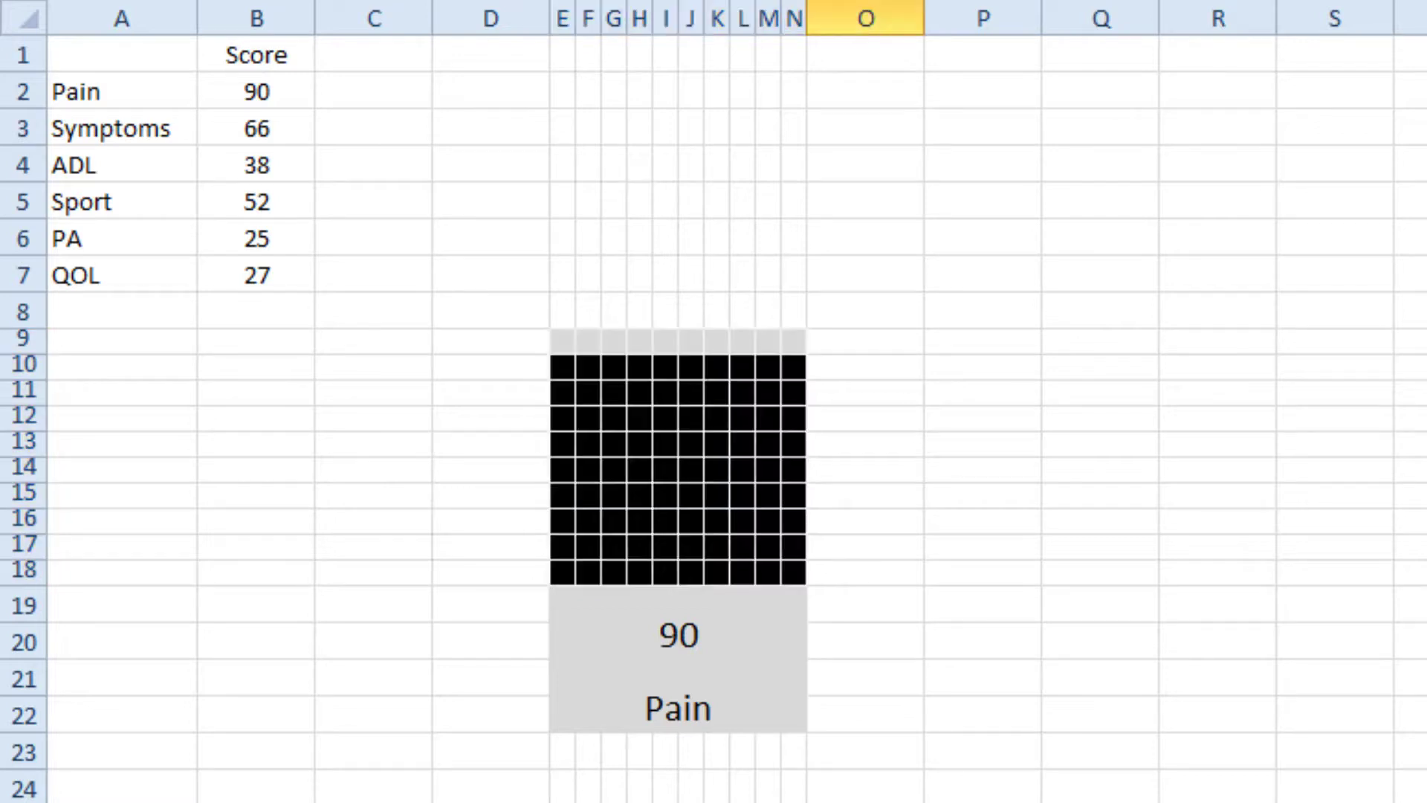
Step: Try Pain scores of 25, 75 and 80 in B2, watching the panel refill
left_click(266, 99)
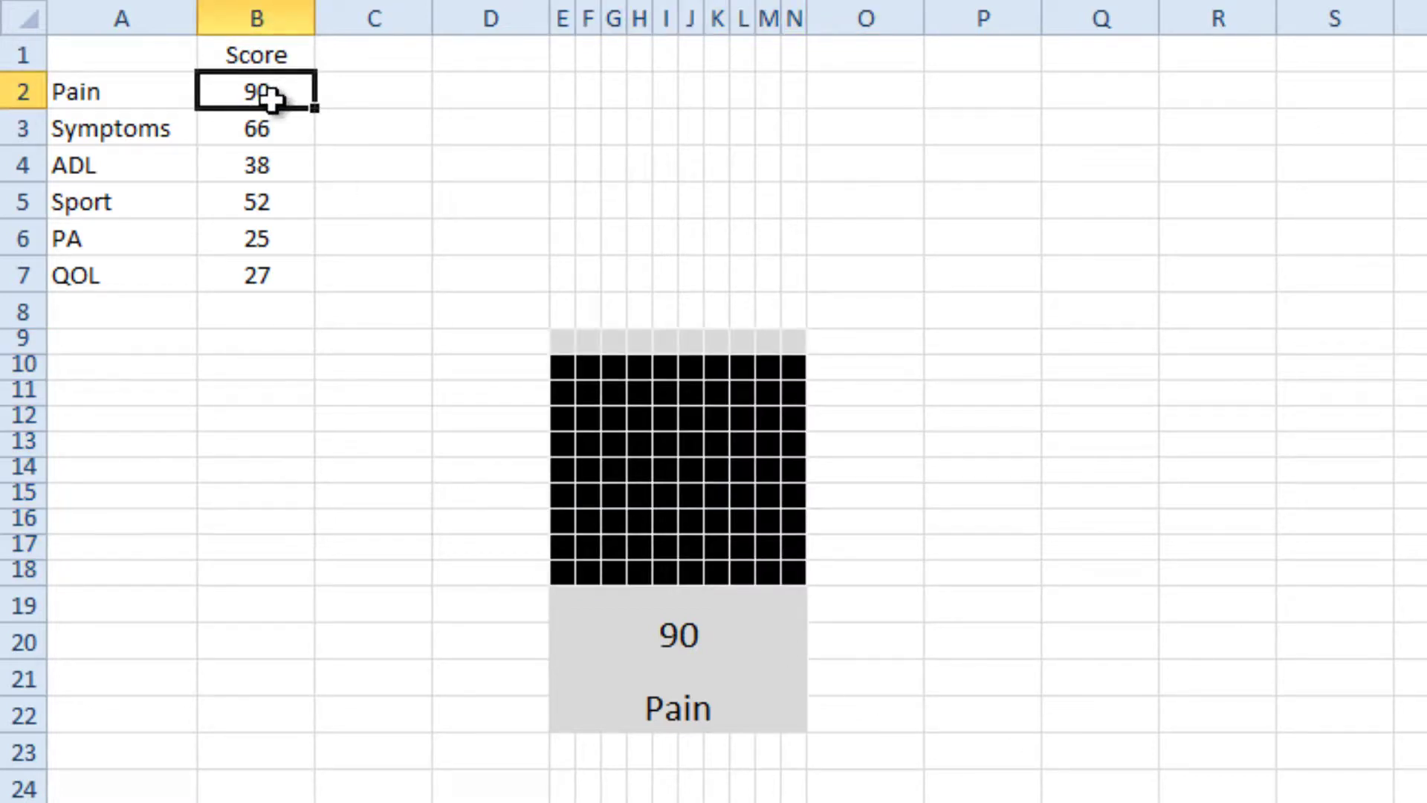
type("25")
key("Return")
left_click(272, 98)
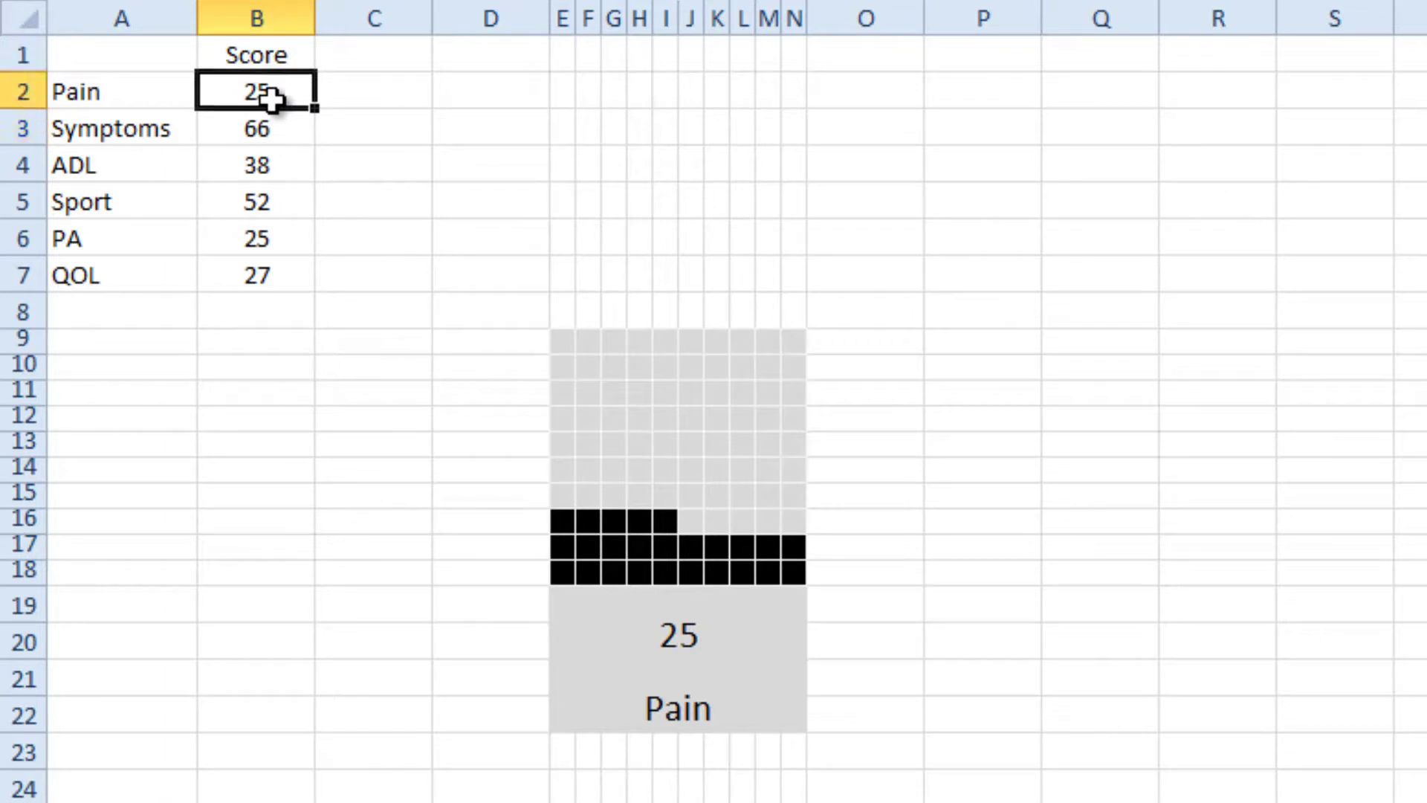
type("75")
key("Return")
left_click(273, 99)
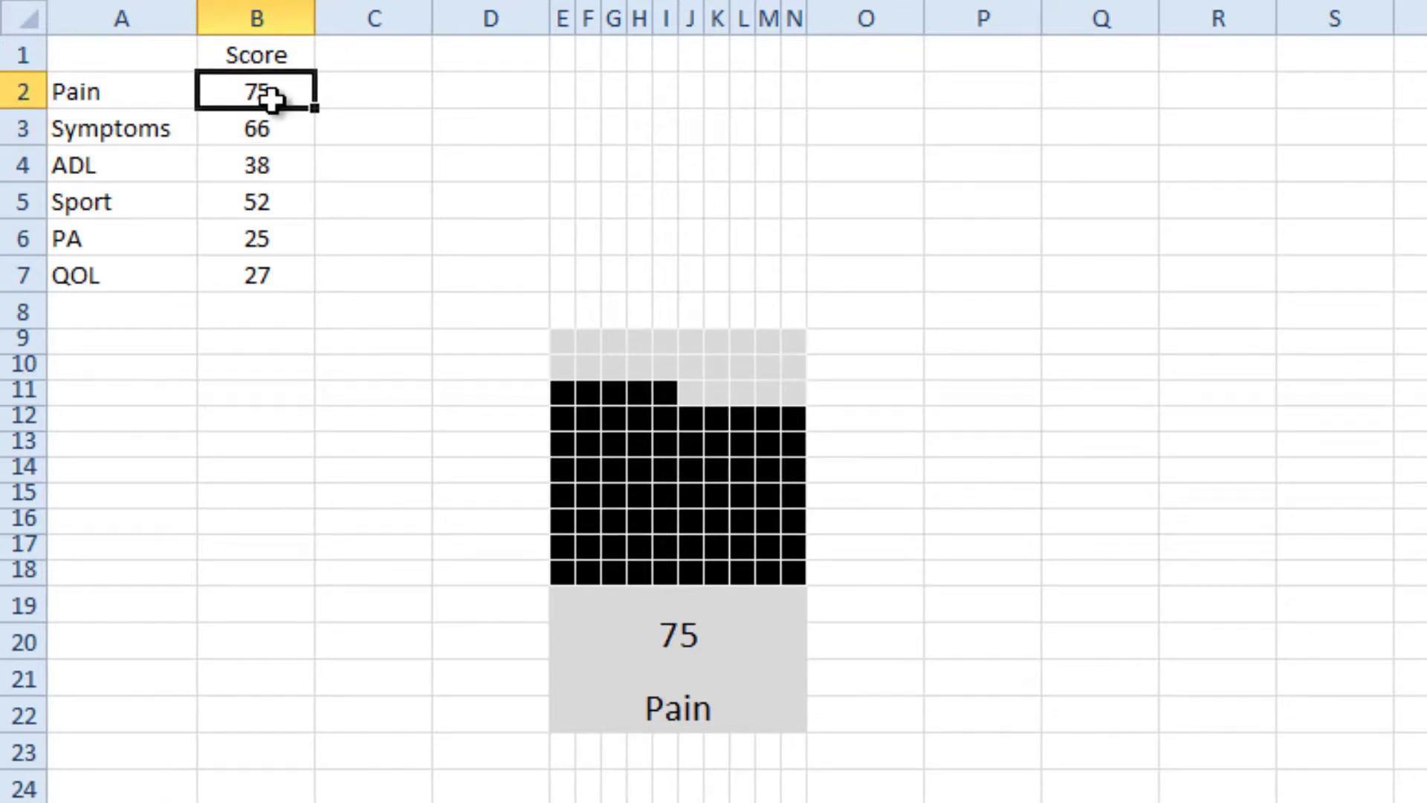
type("80")
key("Return")
Step: Set Symptoms to 63 in B3 and Pain to 22 in B2
type("63")
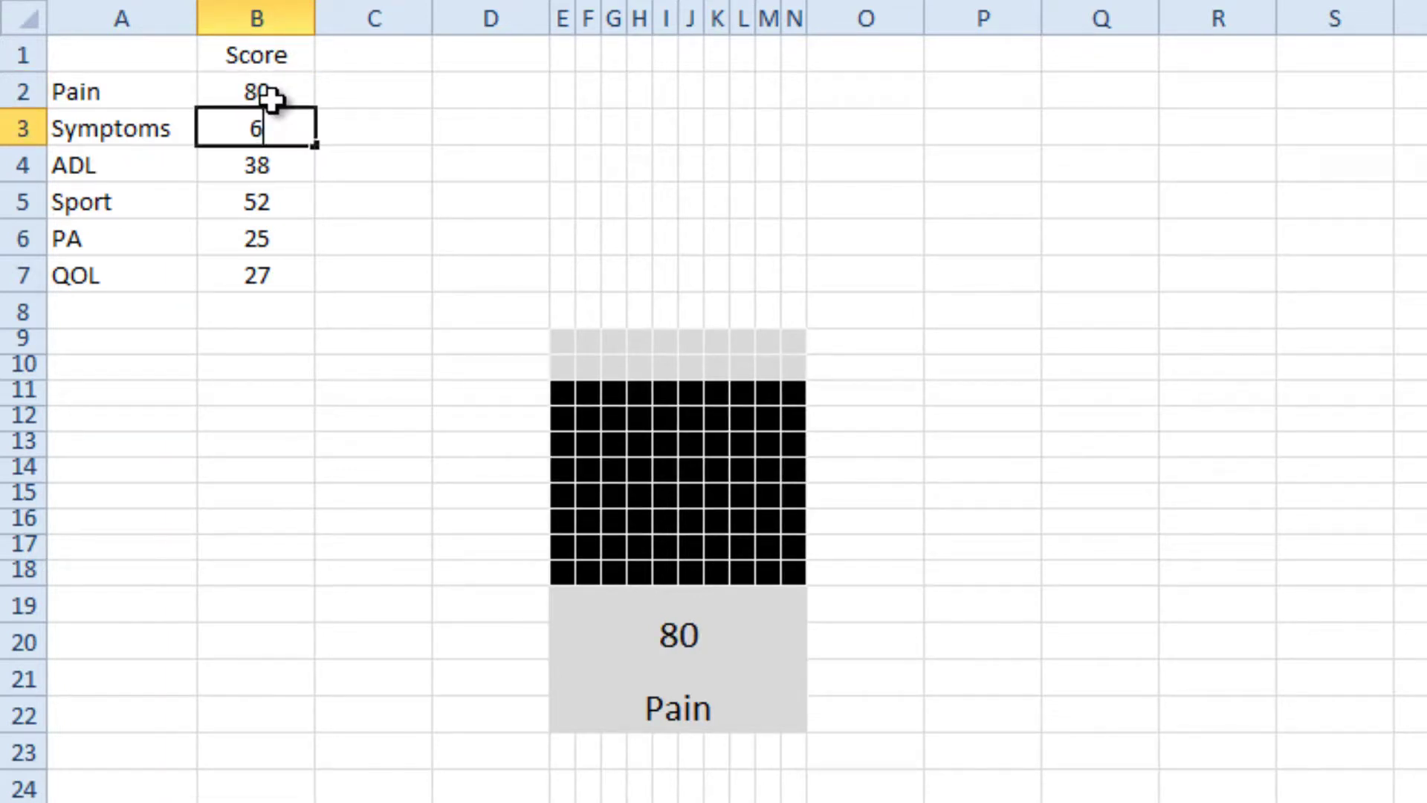
key("Return")
key("Up")
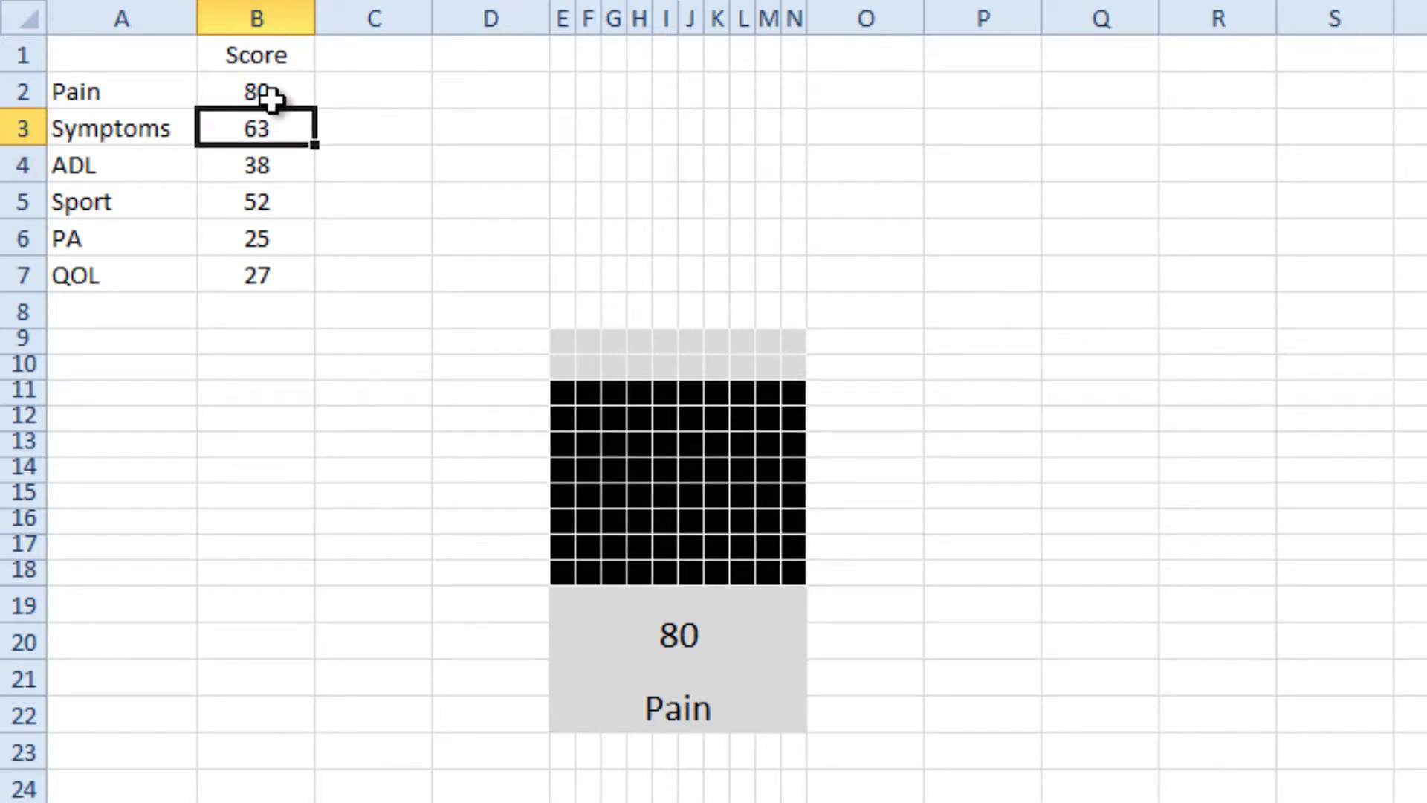
left_click(271, 97)
type("22")
key("Return")
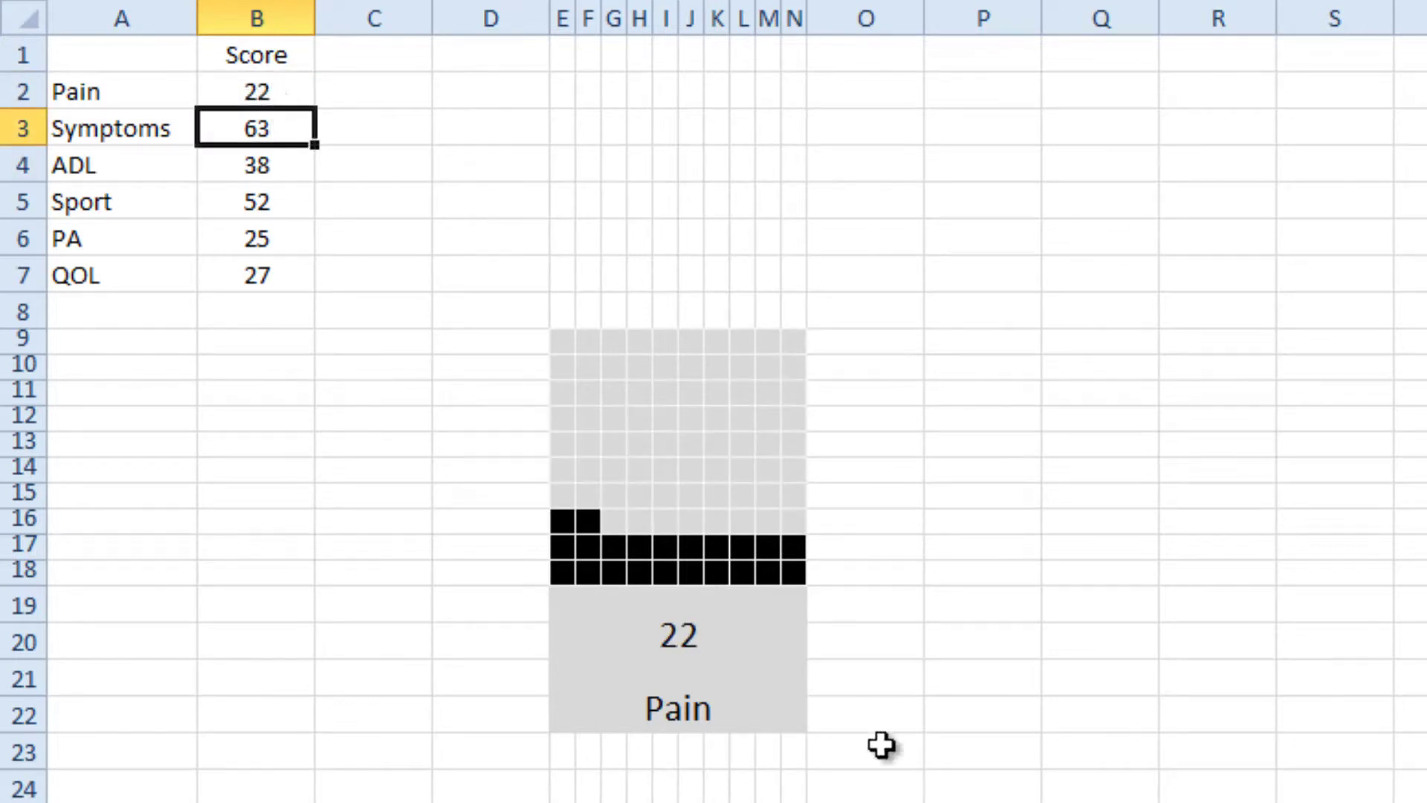
Step: Copy the Pain panel E9:N22 and paste a second panel at E24
left_click_drag(569, 339, 815, 703)
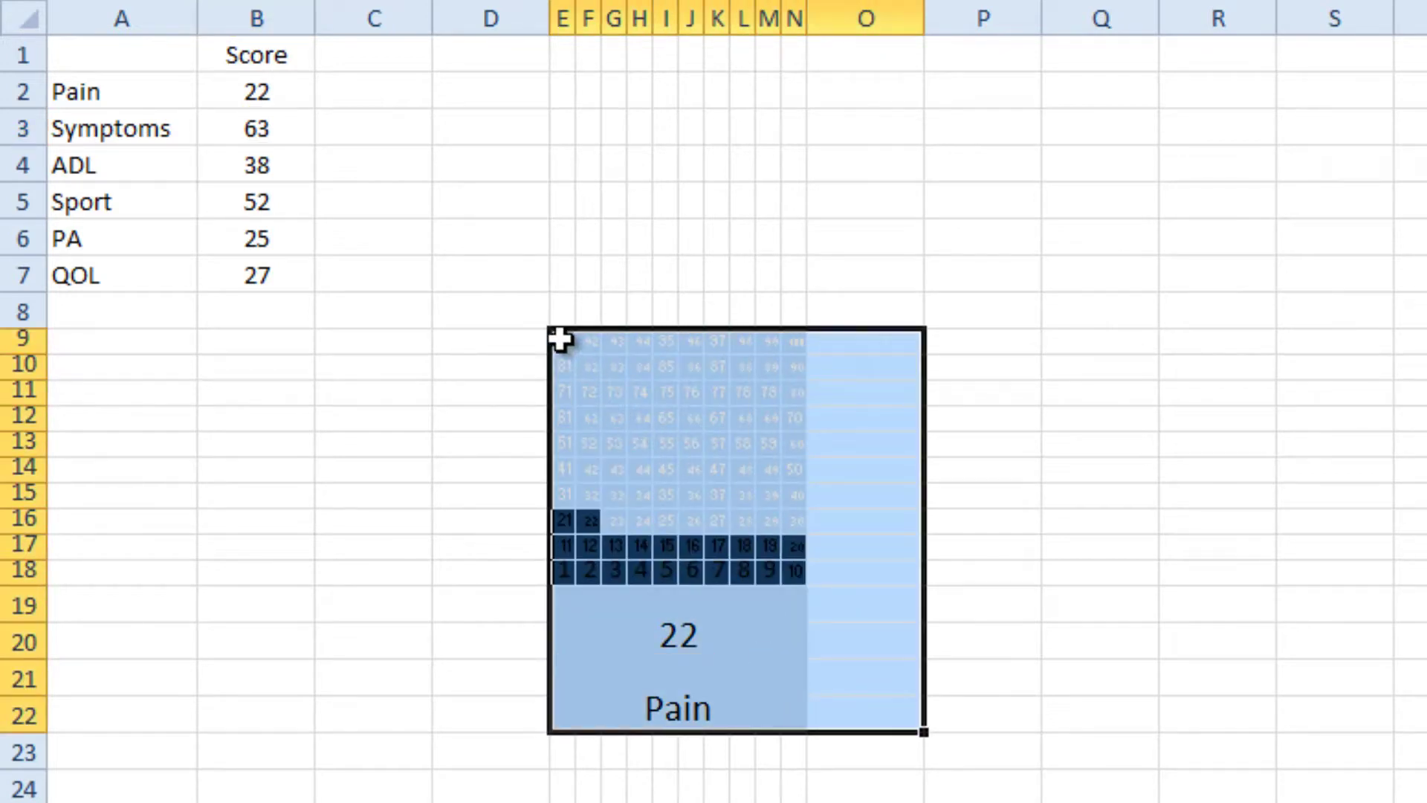
left_click_drag(559, 336, 804, 699)
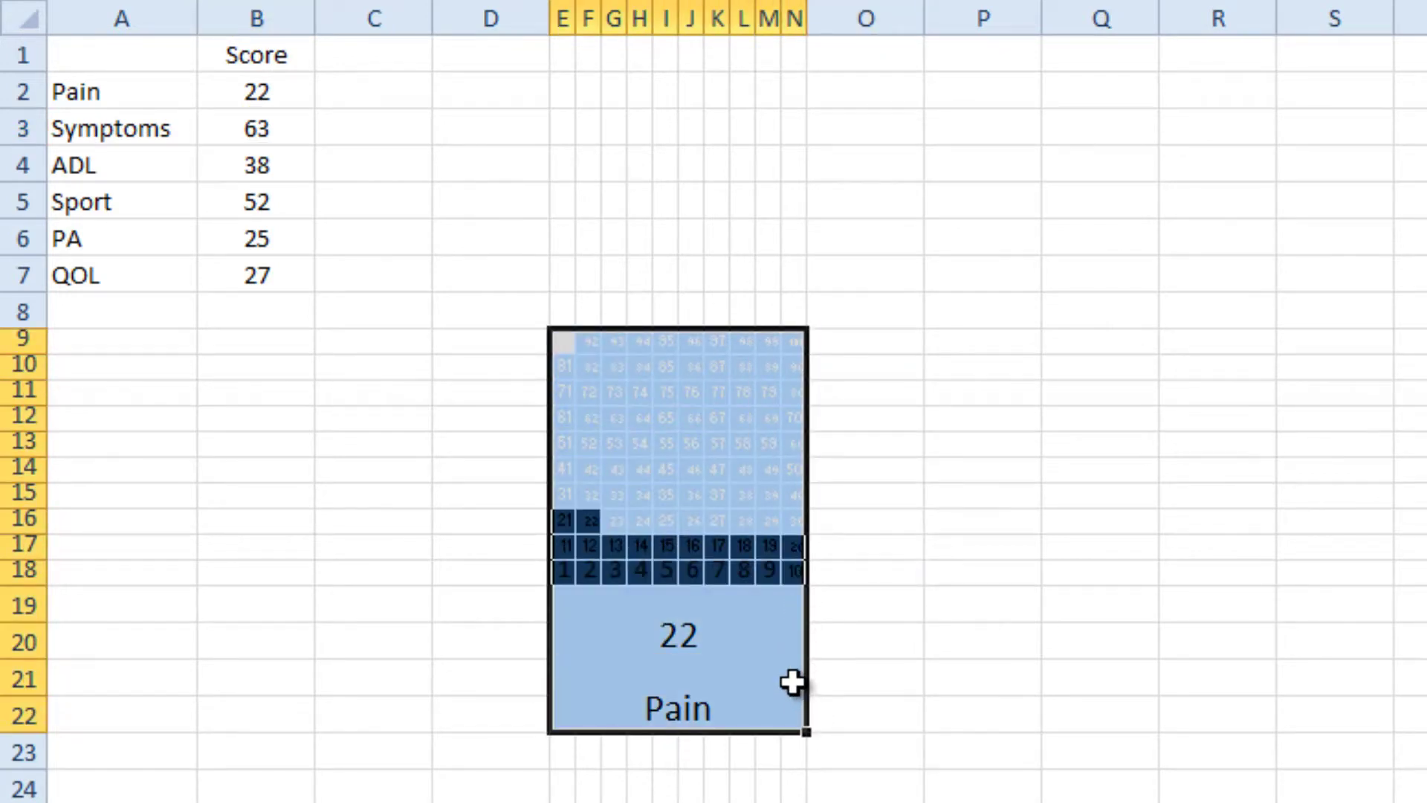
key("ctrl+c")
left_click(559, 785)
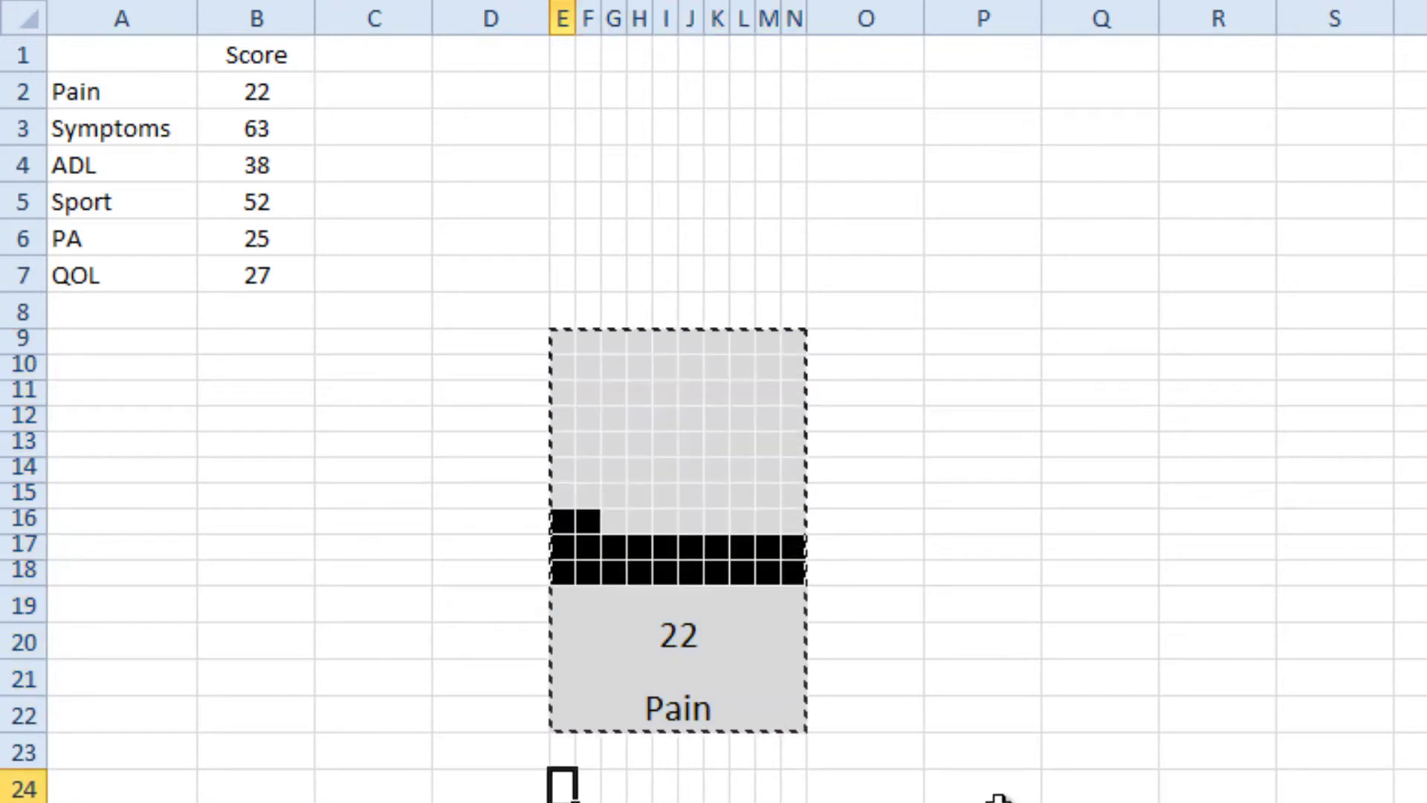
key("ctrl+v")
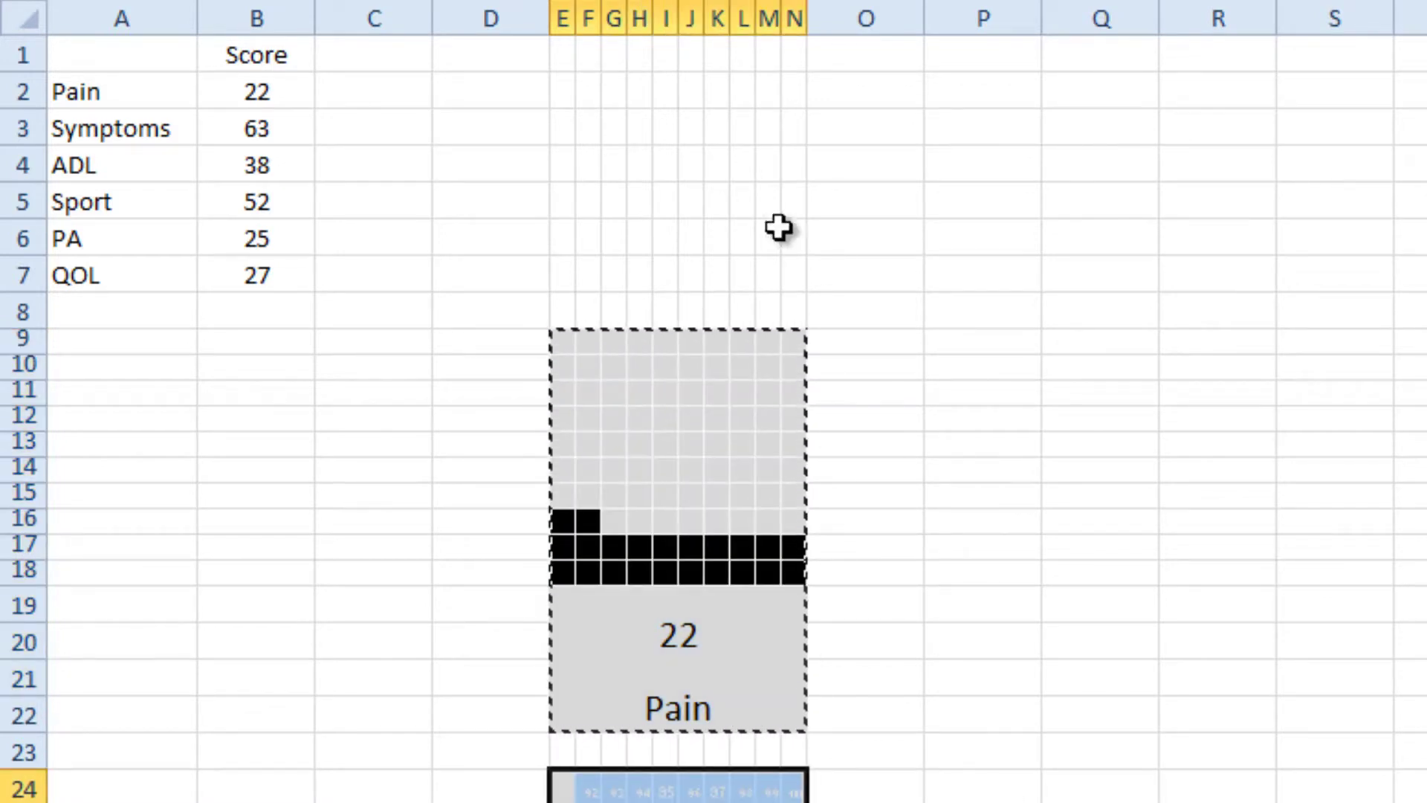
Step: Copy columns E:N into column P for the right-hand panels, then narrow the gap column
left_click_drag(561, 15, 794, 11)
key("ctrl+c")
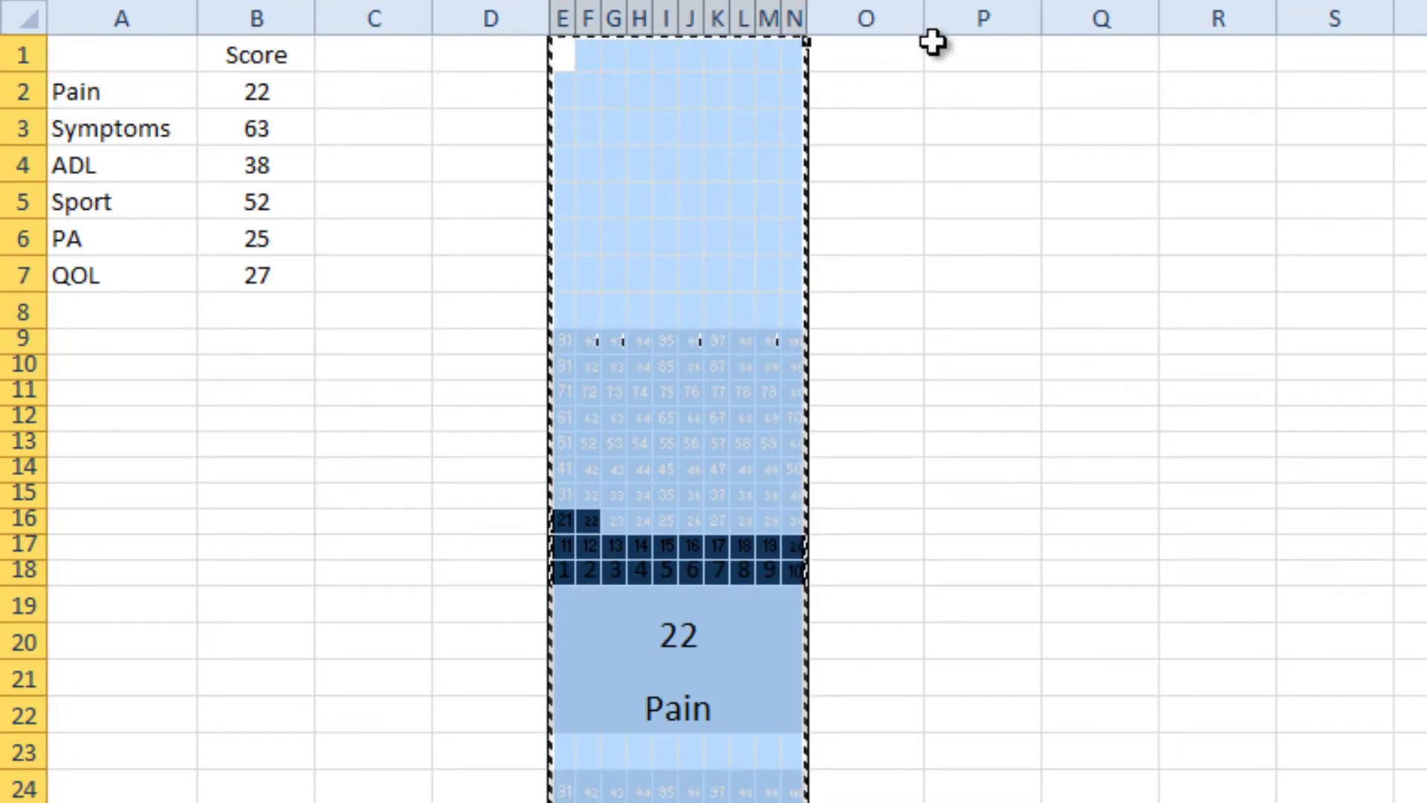
left_click(968, 17)
key("ctrl+v")
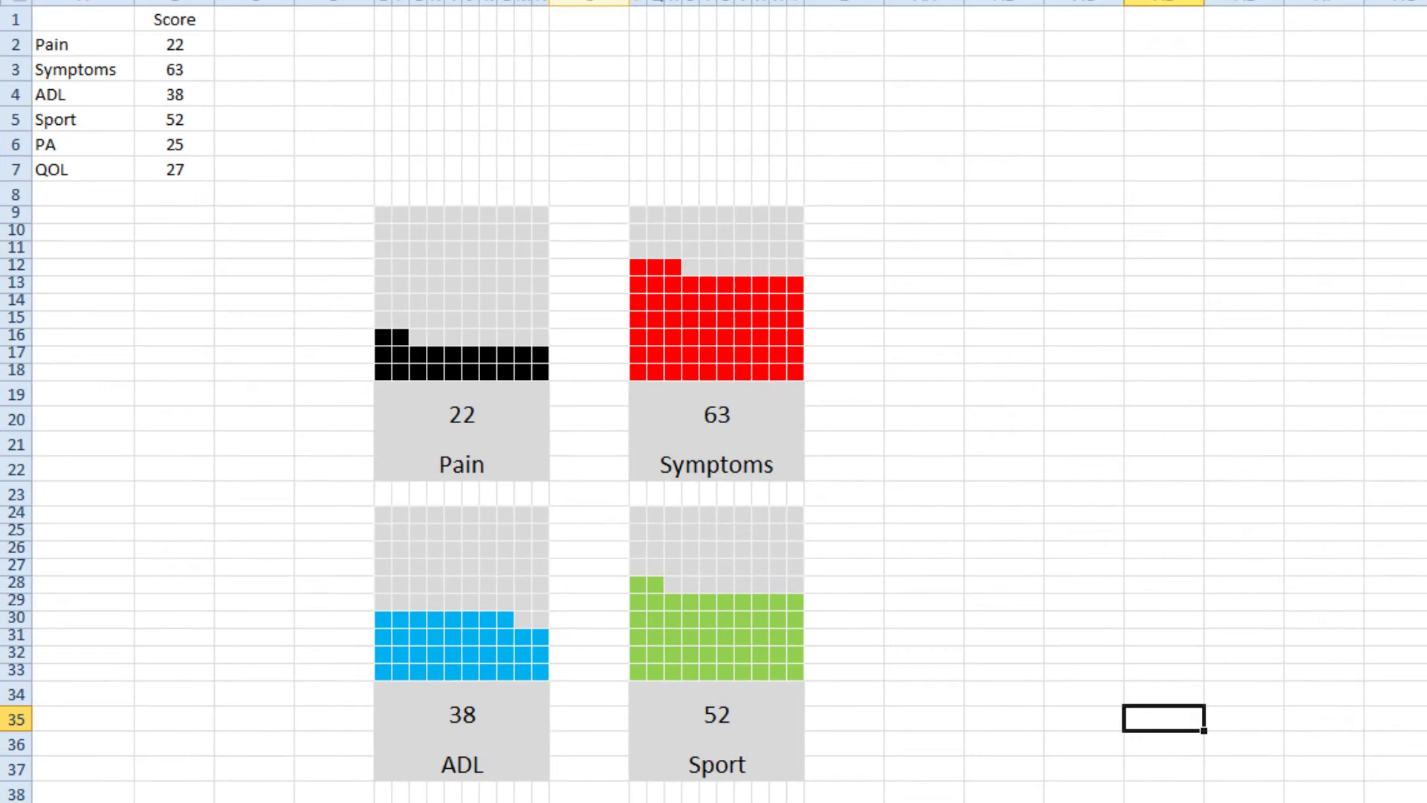
left_click_drag(629, 3, 574, 3)
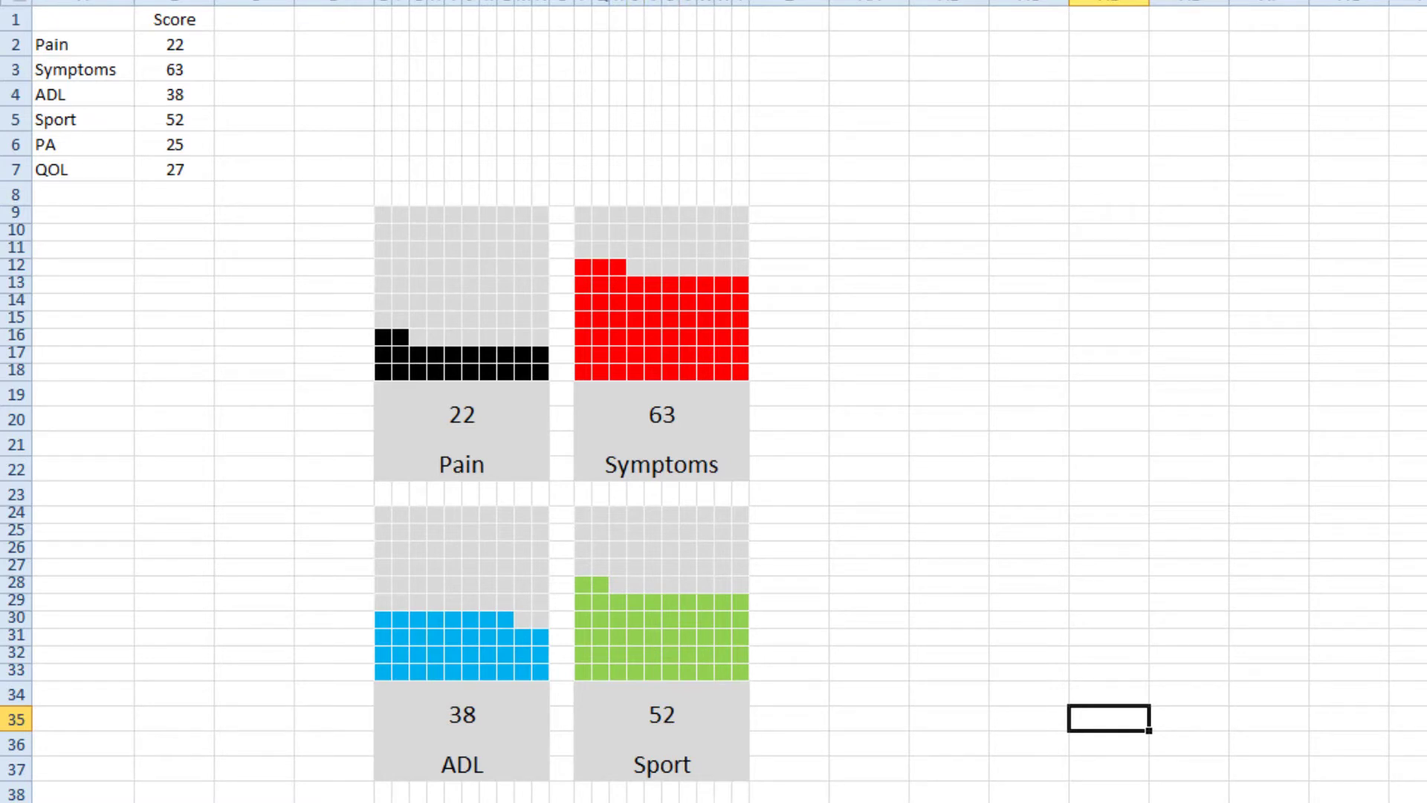
Step: Hide the worksheet gridlines with View > Gridlines
key("alt+w")
key("v")
key("g")
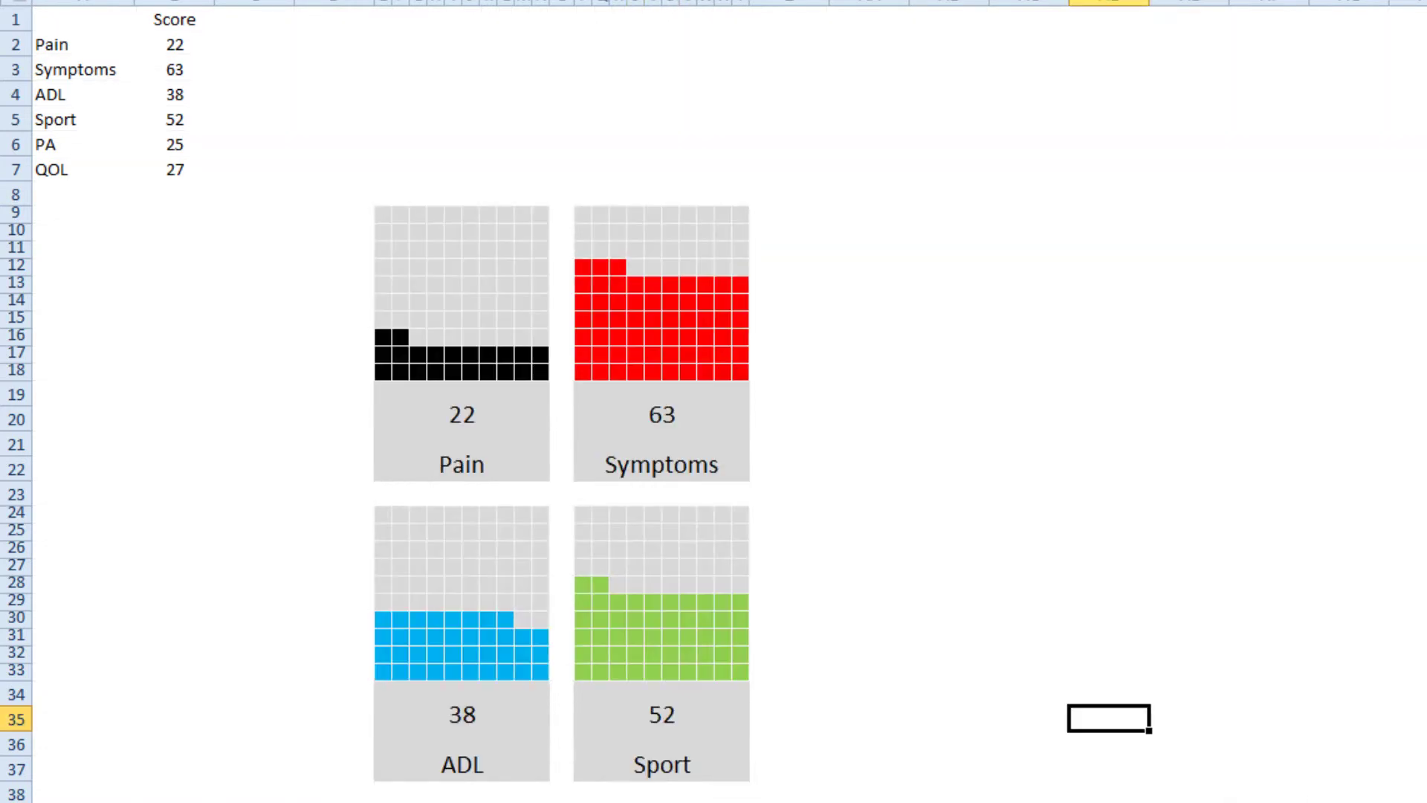
left_click(69, 236)
Step: Enter scores 78, 92, 24 and 66 for Pain, Symptoms, ADL and Sport in B2:B5
left_click(161, 50)
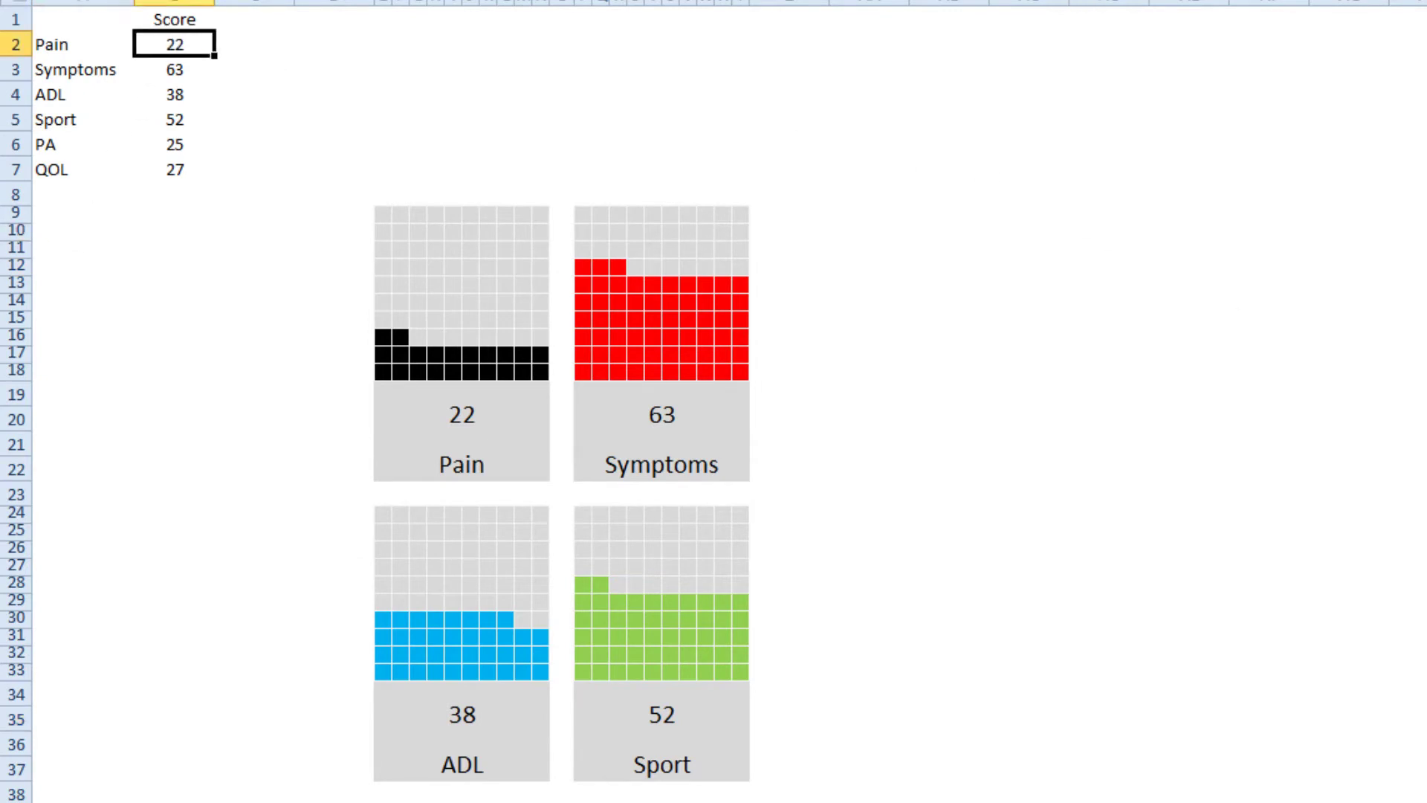
type("78")
key("Return")
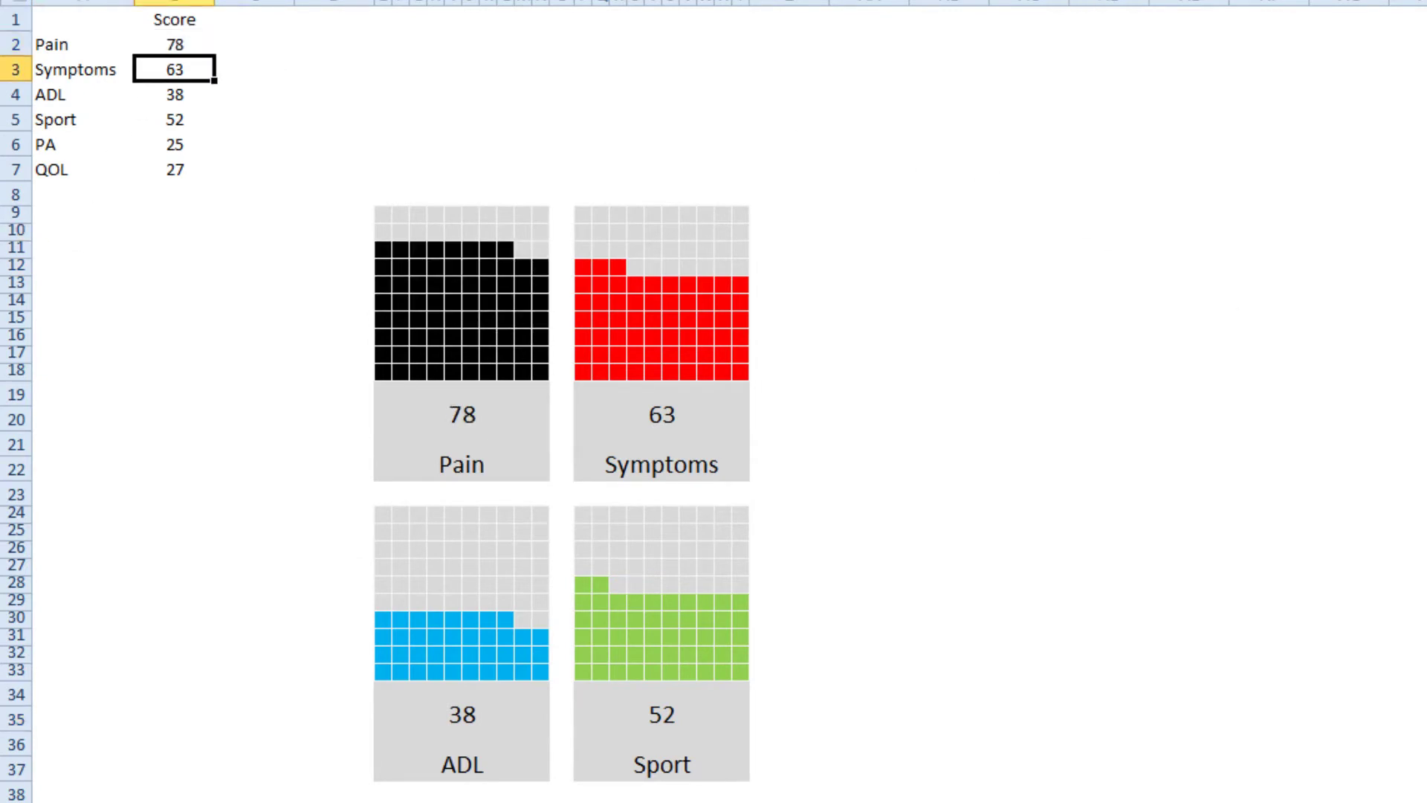
type("92")
key("Return")
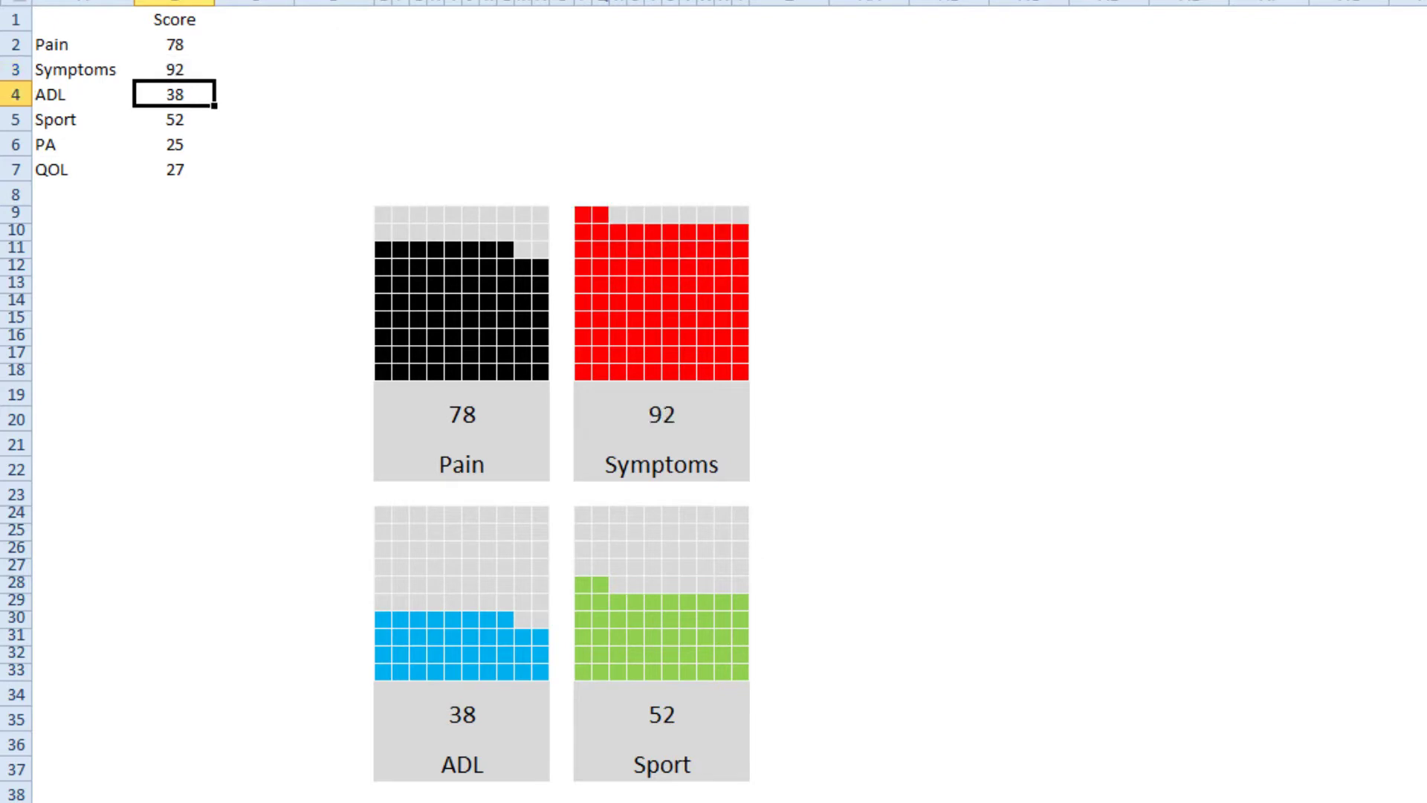
type("24")
key("Return")
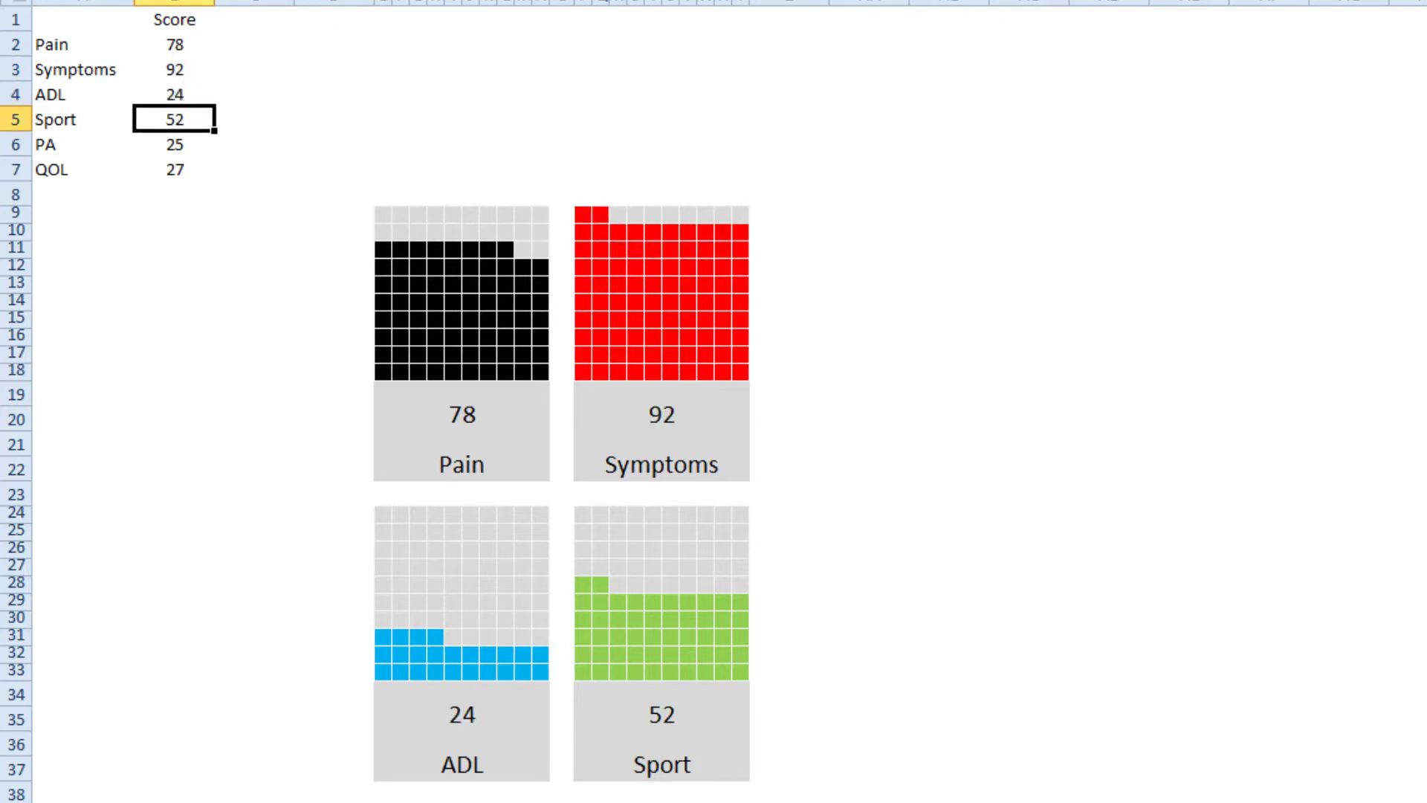
type("66")
key("Return")
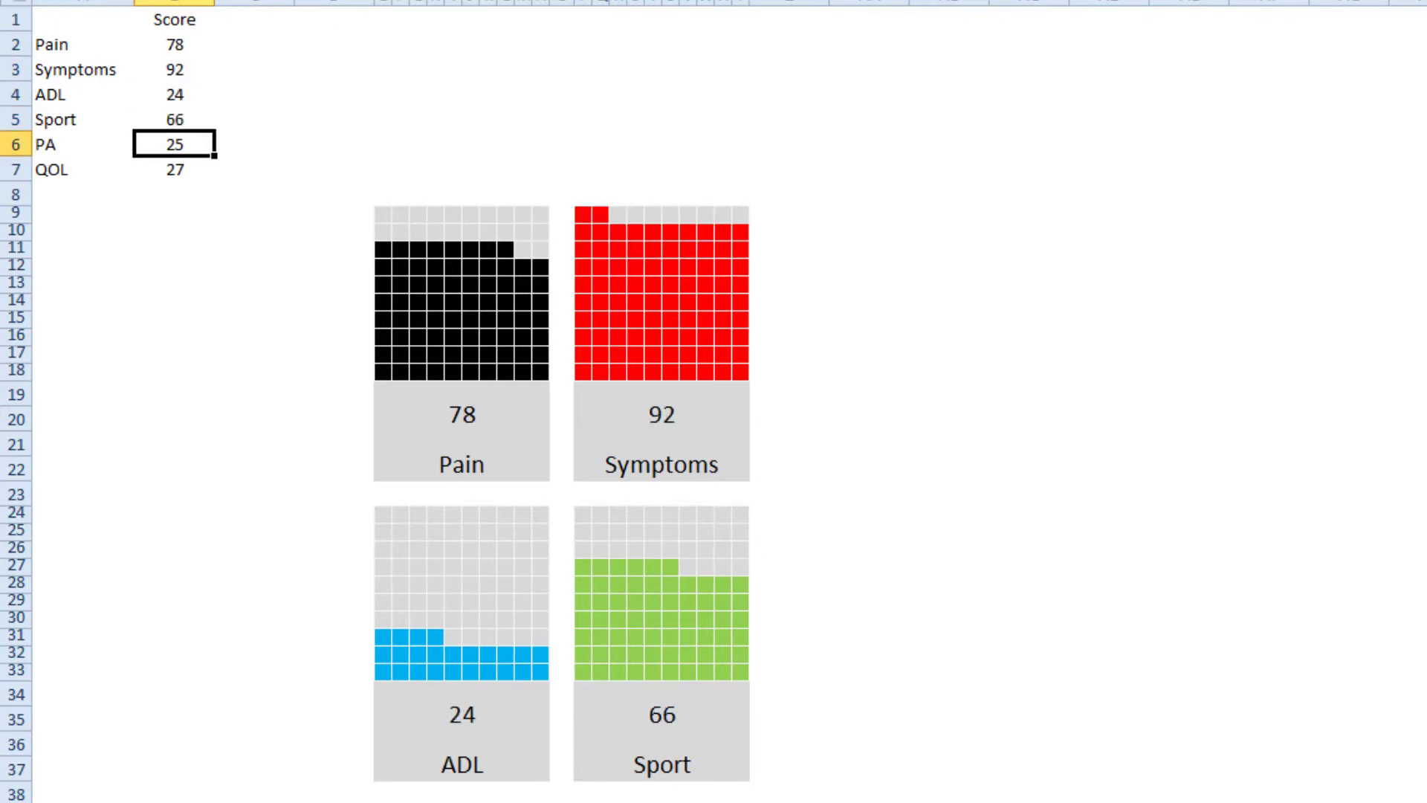